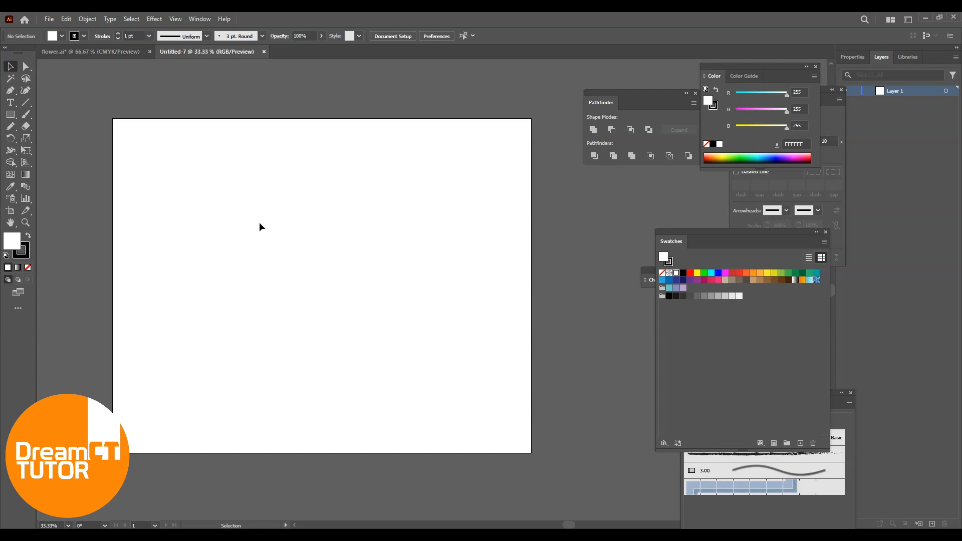
Draw a small five-pointed star about 71 by 73 pt near the top of the artboard and select it
left_click_drag(10, 114, 64, 163)
mouse_move(314, 172)
left_mouse_down()
mouse_move(334, 186)
mouse_move(327, 173)
left_mouse_up()
key("v")
left_click_drag(272, 142, 477, 255)
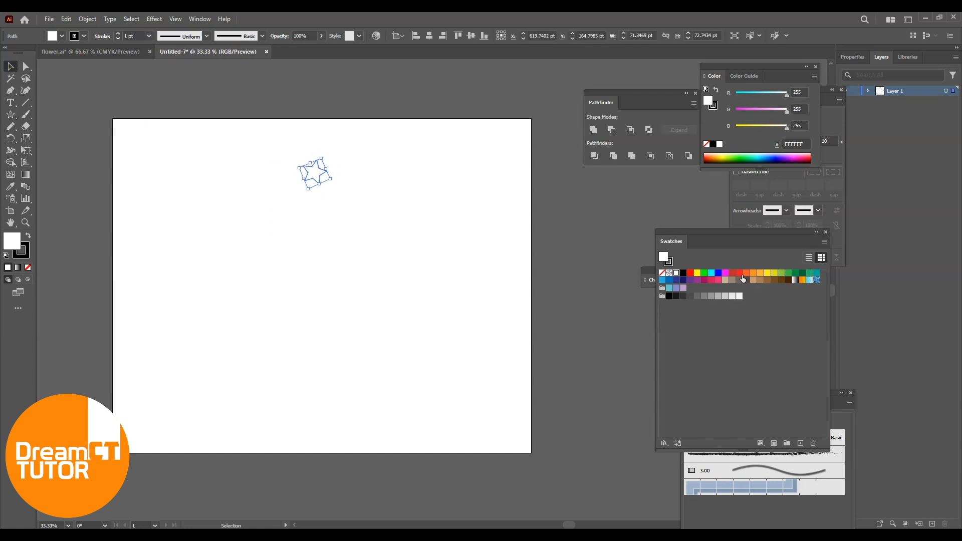
Fill the star with red (FF0000) and remove its stroke
left_click(690, 272)
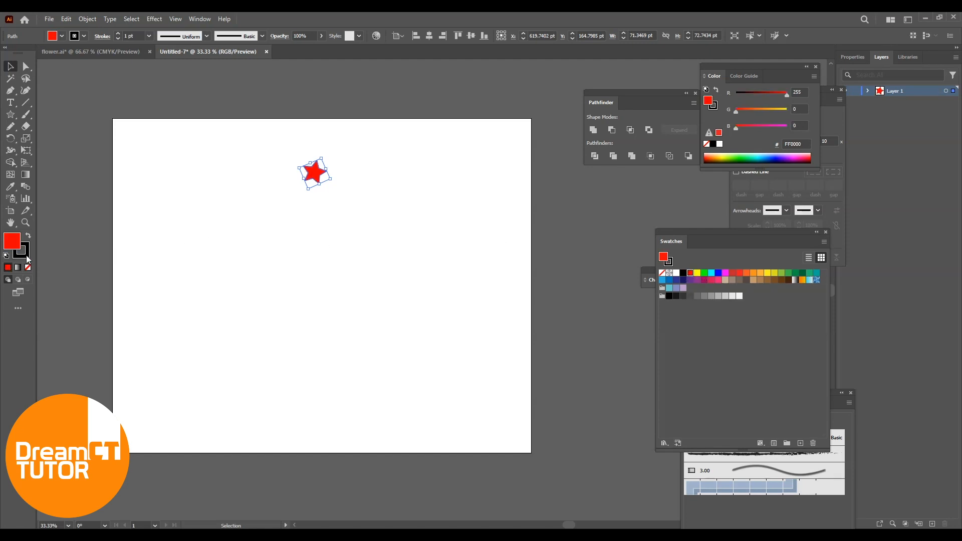
left_click(28, 268)
left_click(257, 151)
left_click_drag(341, 193, 341, 195)
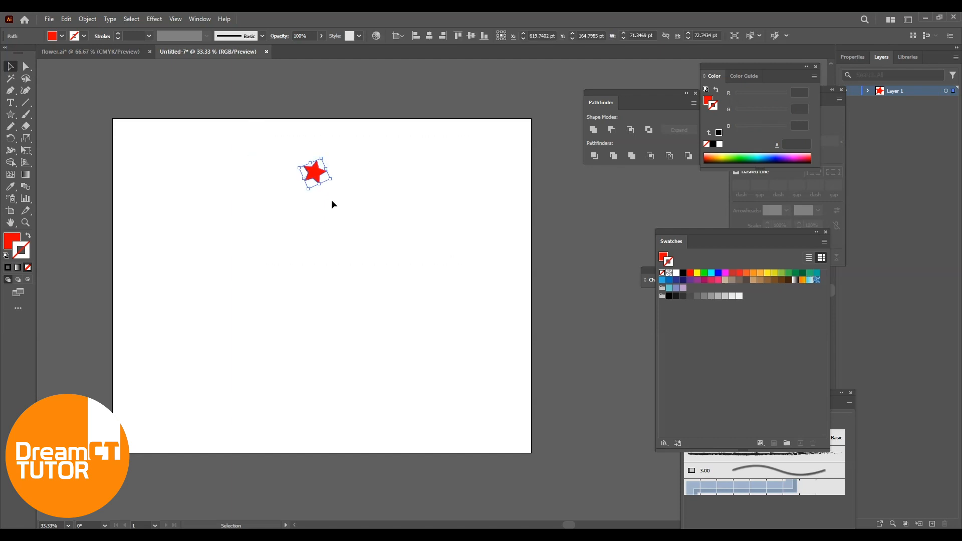
Turn the star into a radial repeat and move it towards the middle of the artboard
left_click(85, 23)
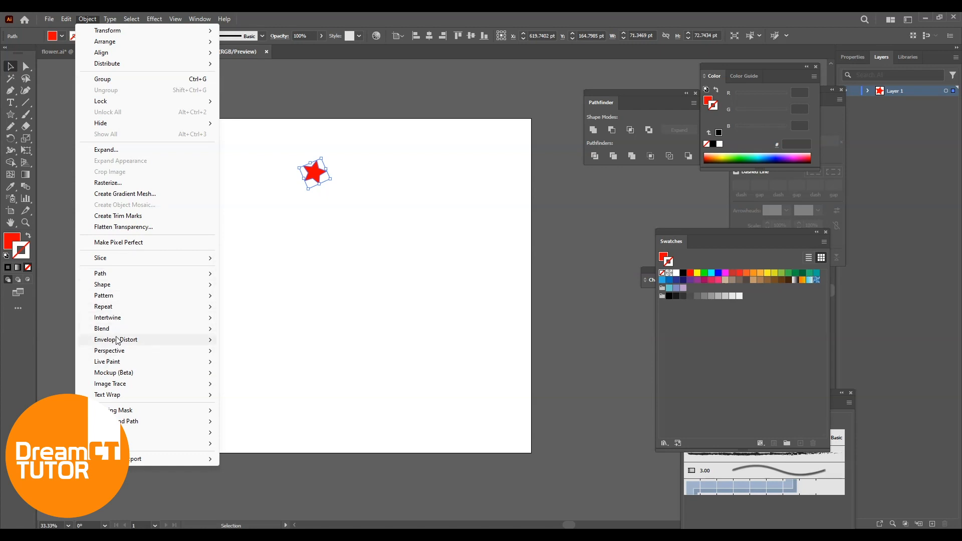
mouse_move(119, 308)
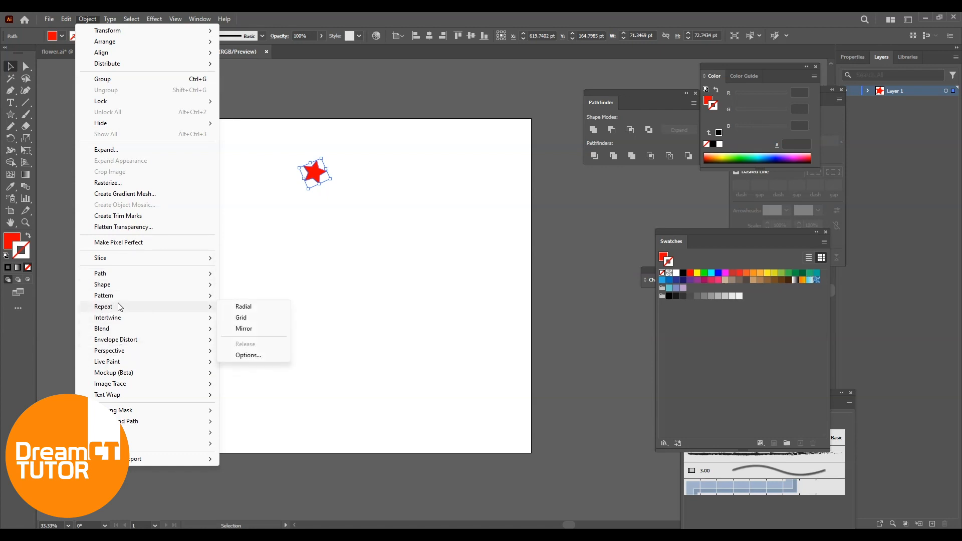
left_click(261, 308)
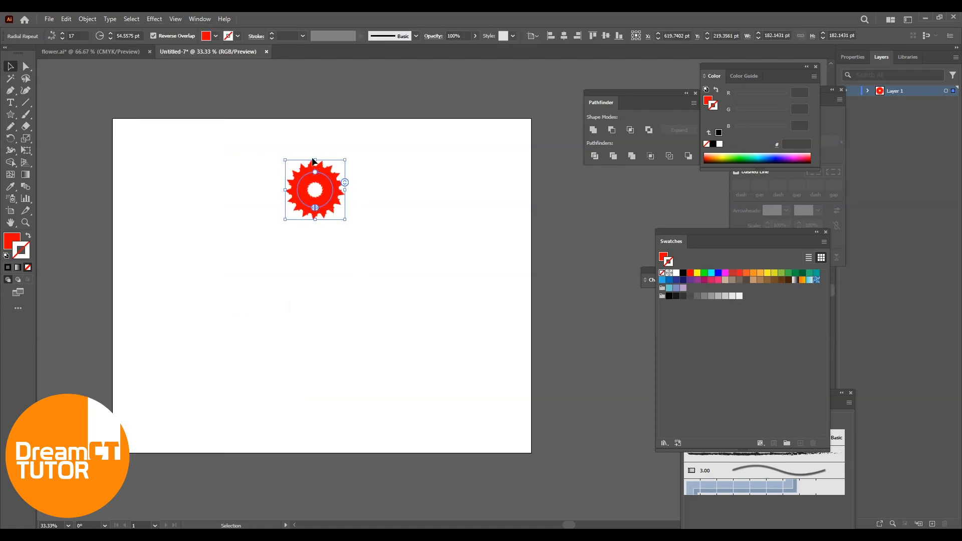
left_click_drag(321, 184, 312, 255)
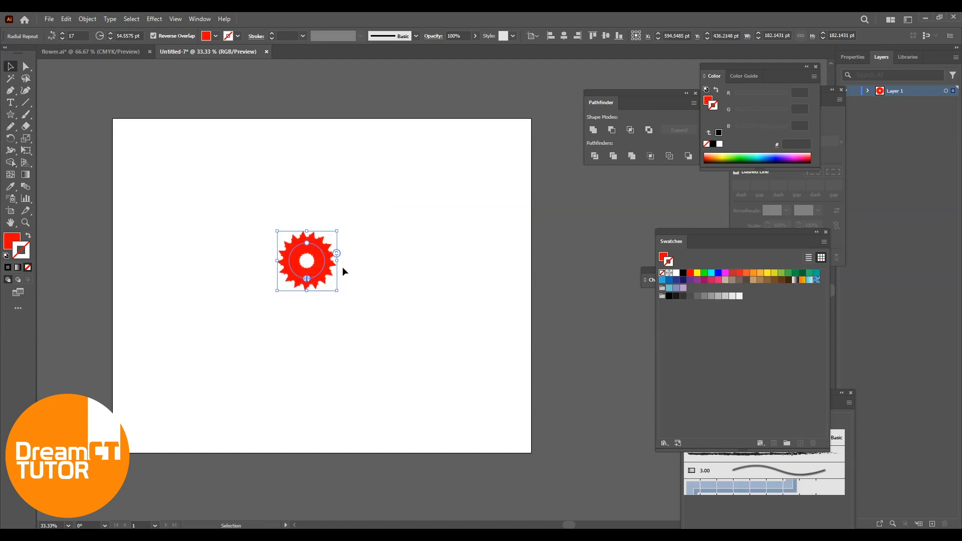
Enlarge the star ring to a radius of about 425 pt and raise its number of instances to 38
left_click_drag(336, 253, 407, 165)
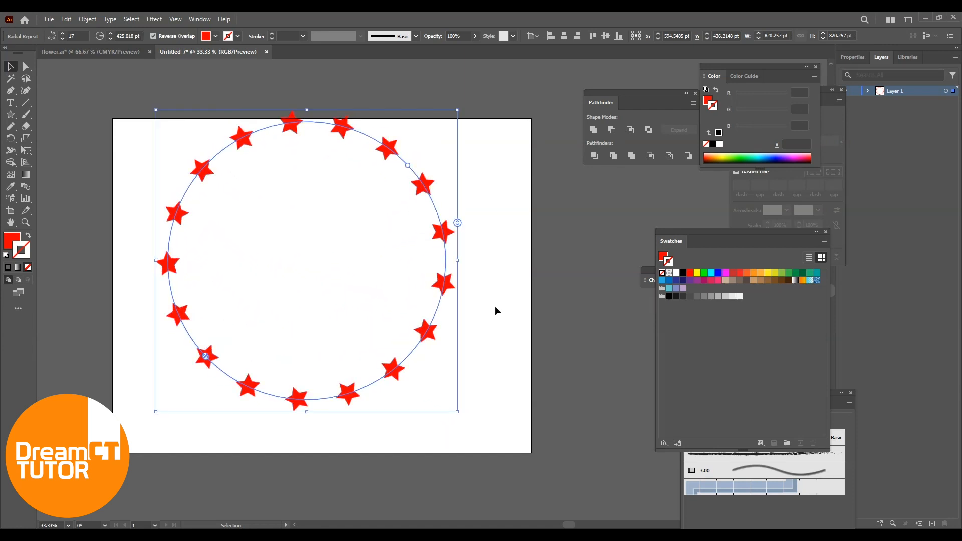
left_click_drag(444, 242, 429, 180)
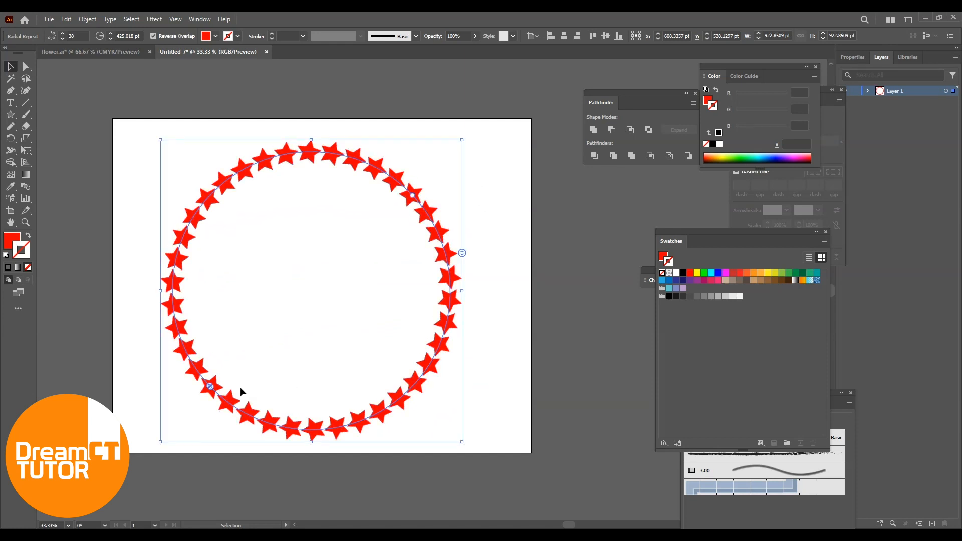
Open a gap along the bottom of the star ring, keeping an arc of 29 stars, and deselect it
left_click_drag(211, 387, 423, 393)
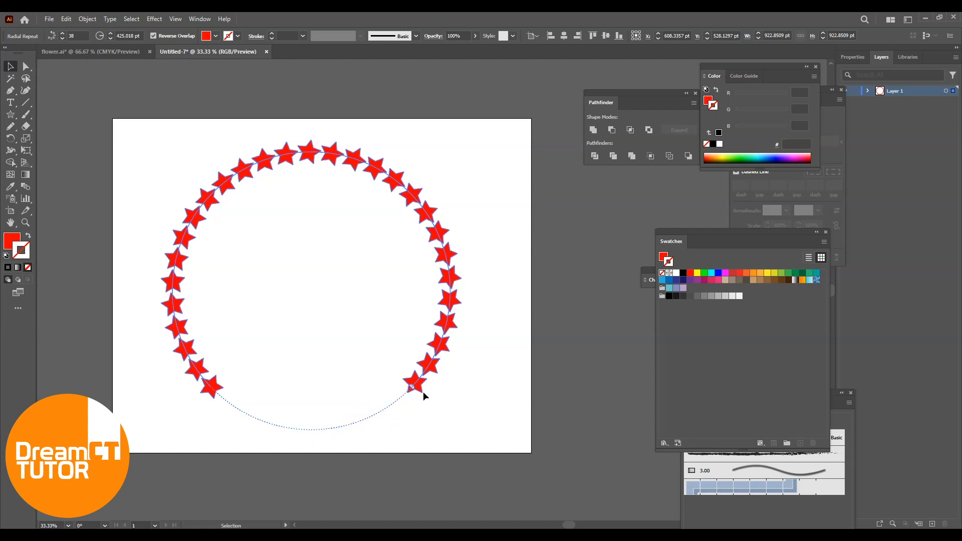
left_click_drag(449, 317, 420, 201)
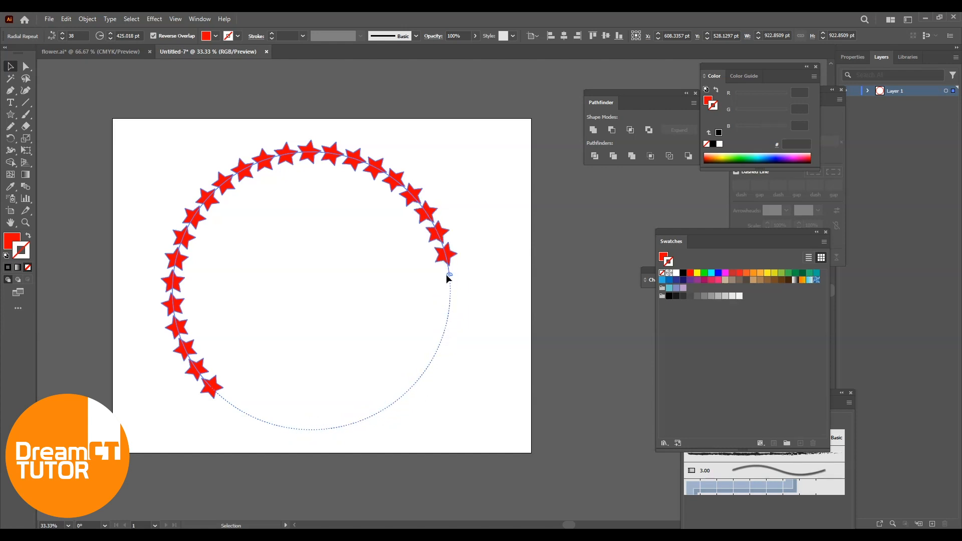
left_click_drag(447, 246, 423, 401)
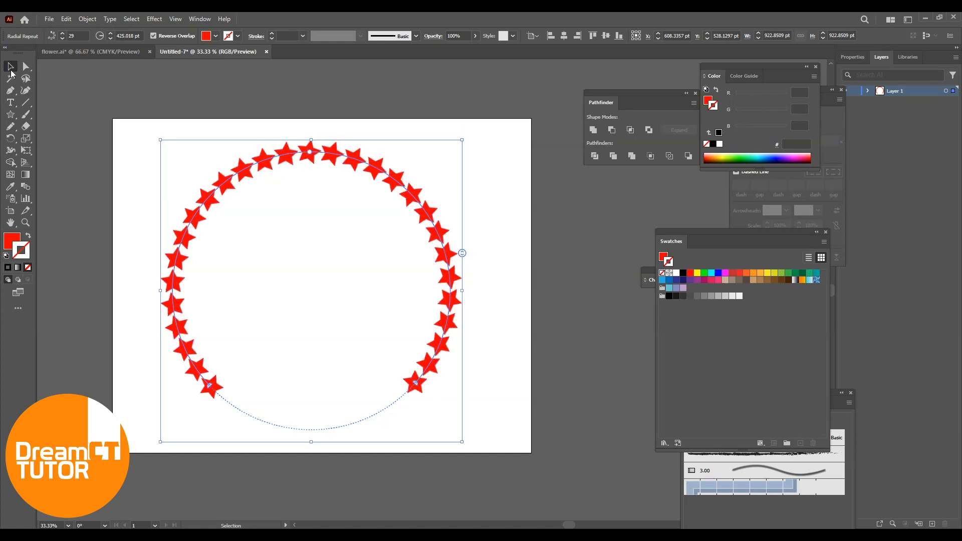
left_click(387, 137)
left_click(365, 217)
In the flower.ai document, give the page-sized background rectangle a radial gradient fill without a stroke
left_click(119, 51)
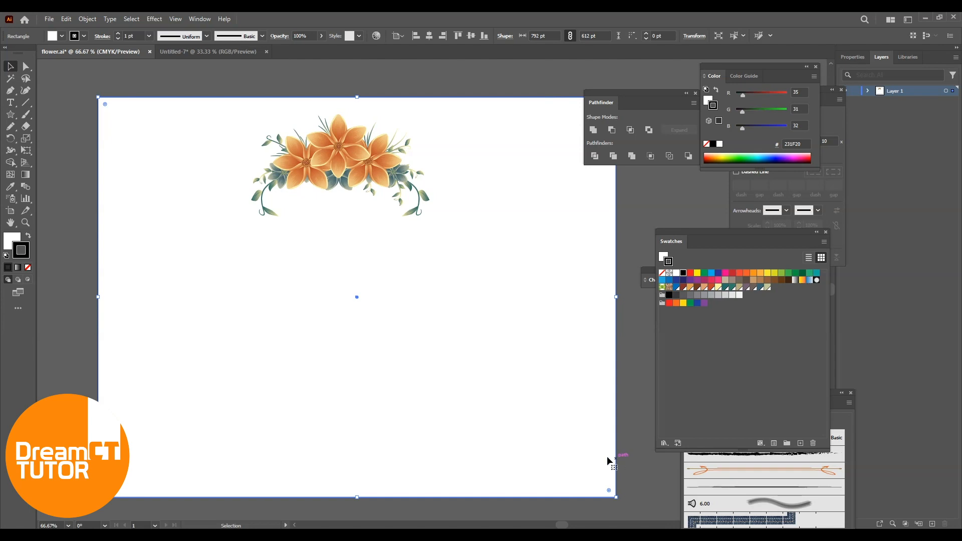
double_click(25, 174)
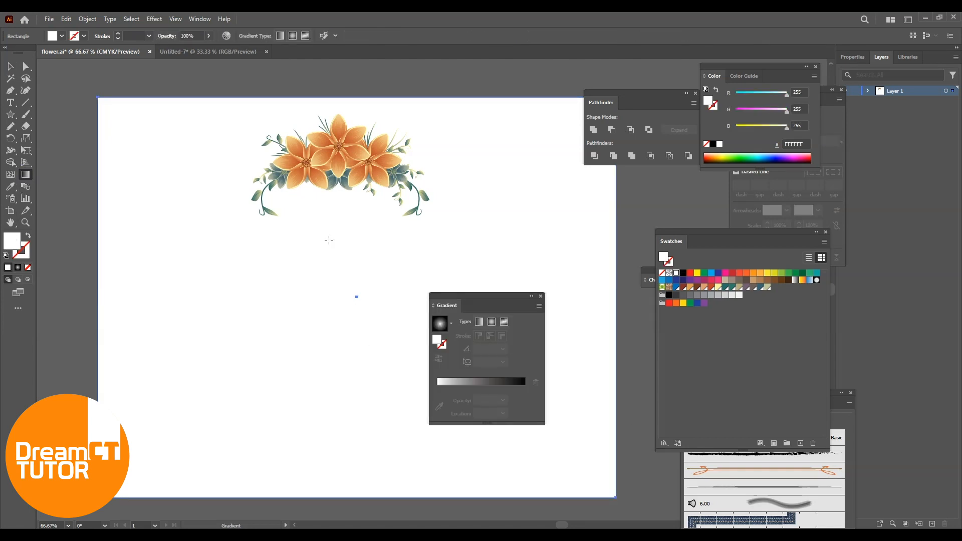
left_click(293, 36)
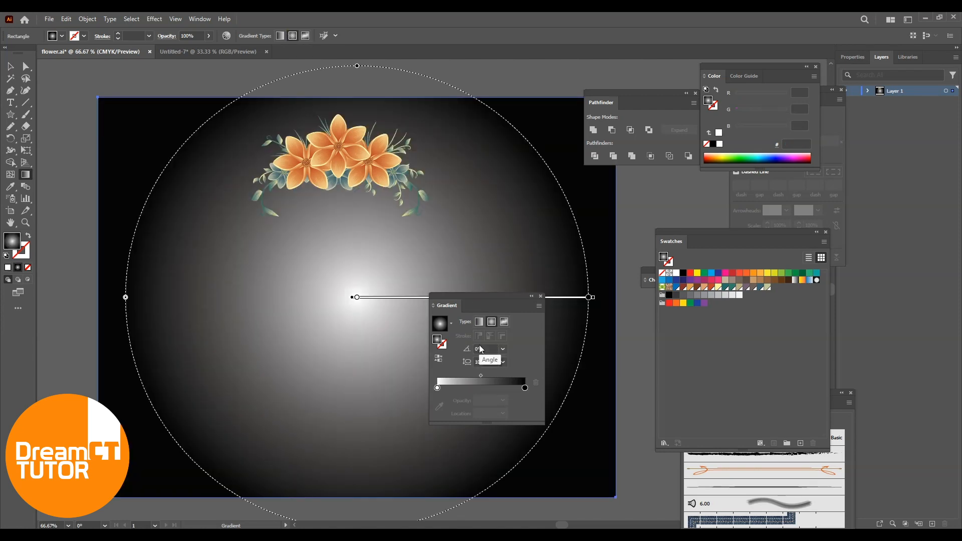
left_click_drag(459, 297, 628, 364)
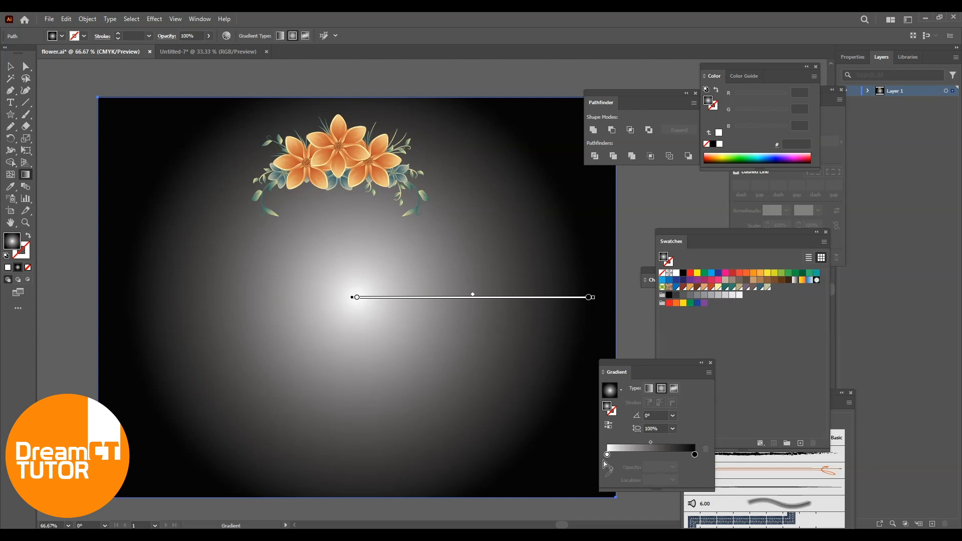
Tint the centre stop of the background gradient a very pale yellow
left_click(607, 454)
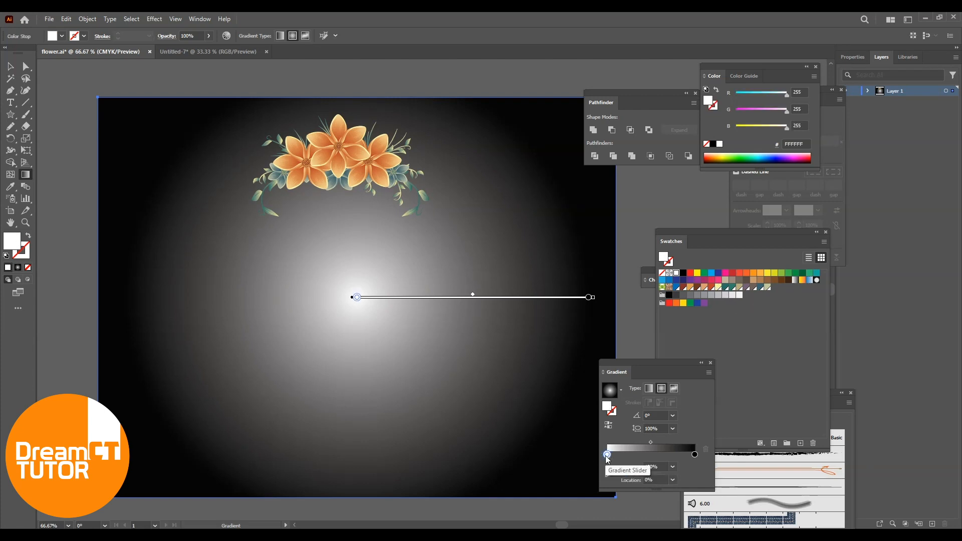
double_click(607, 455)
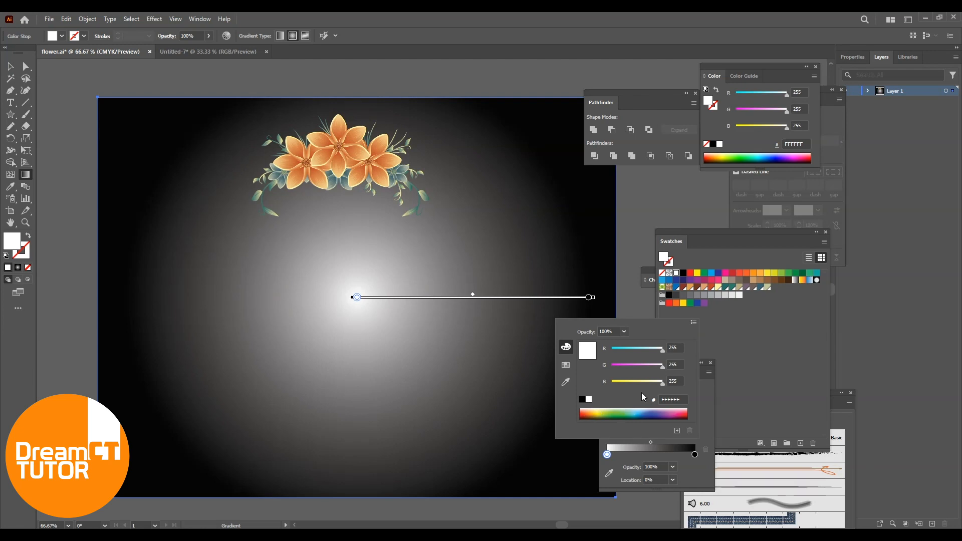
left_click_drag(660, 381, 661, 381)
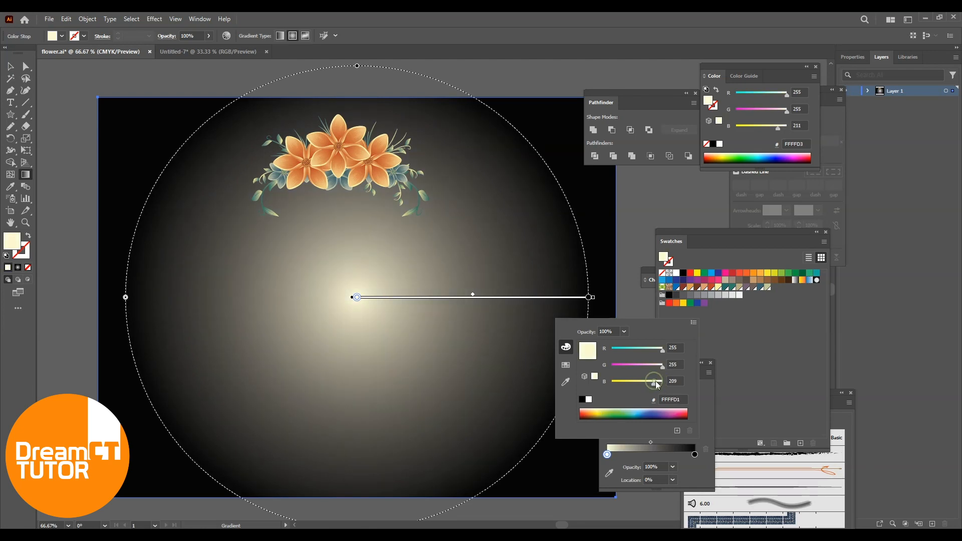
Change the outer stop of the background gradient from black to light yellow (FFFDAA) and deselect the rectangle
left_click(589, 300)
left_click(589, 299)
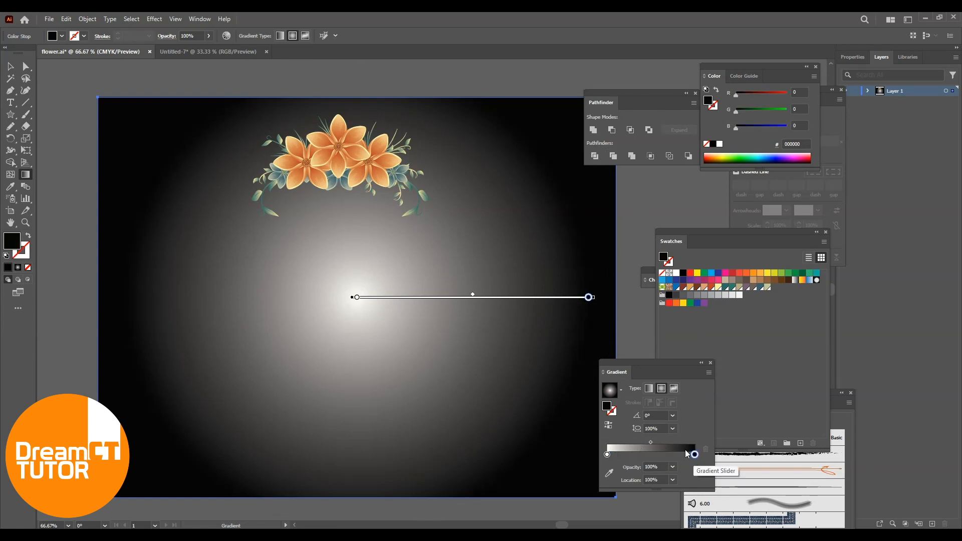
double_click(589, 298)
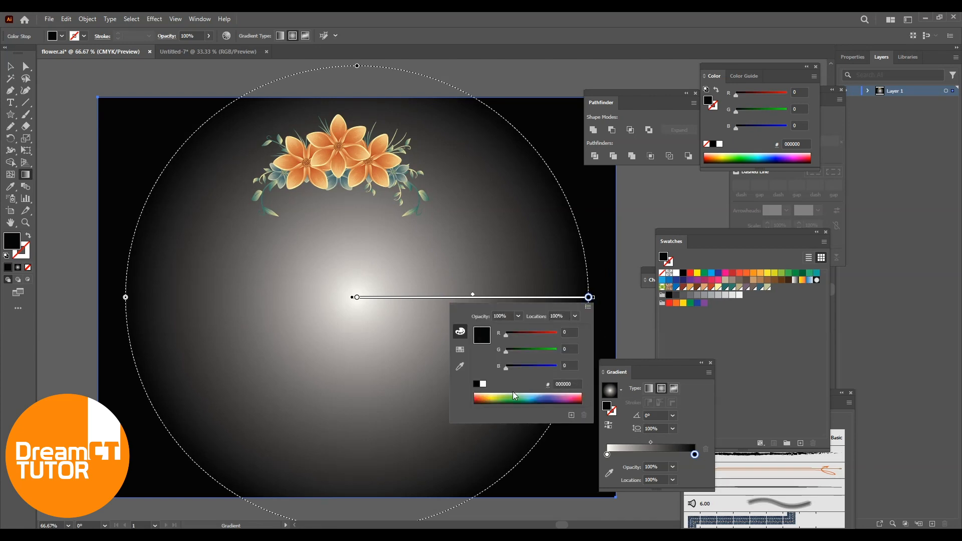
left_click(493, 394)
left_click(493, 396)
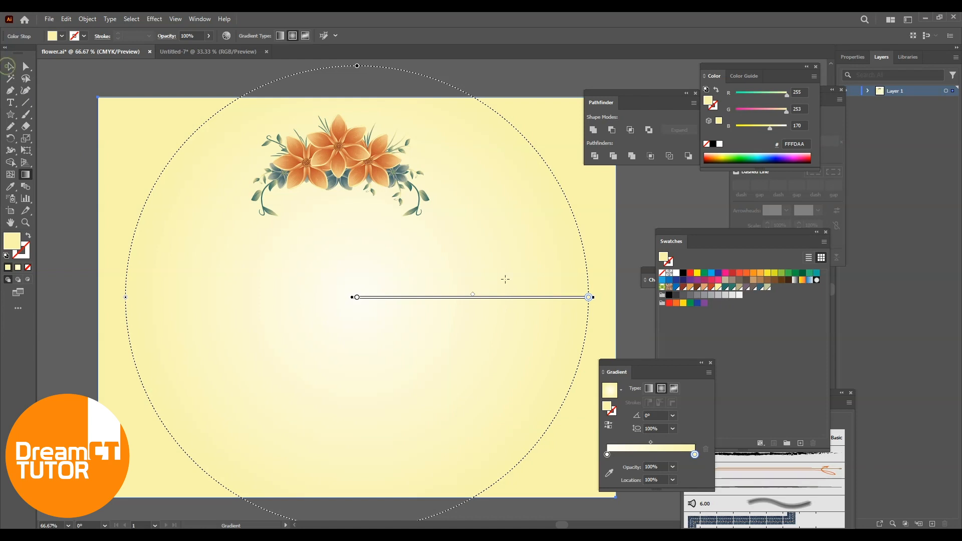
left_click(11, 67)
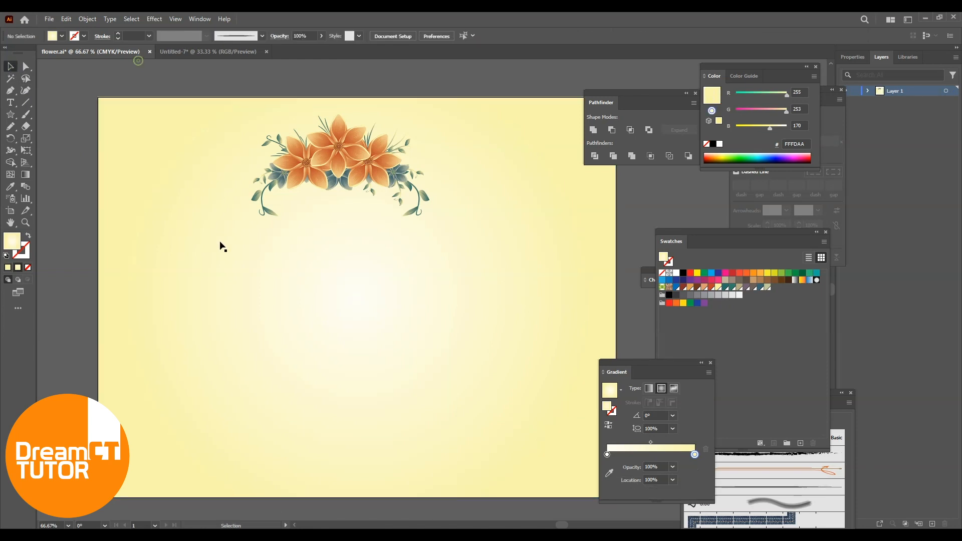
left_click(224, 241)
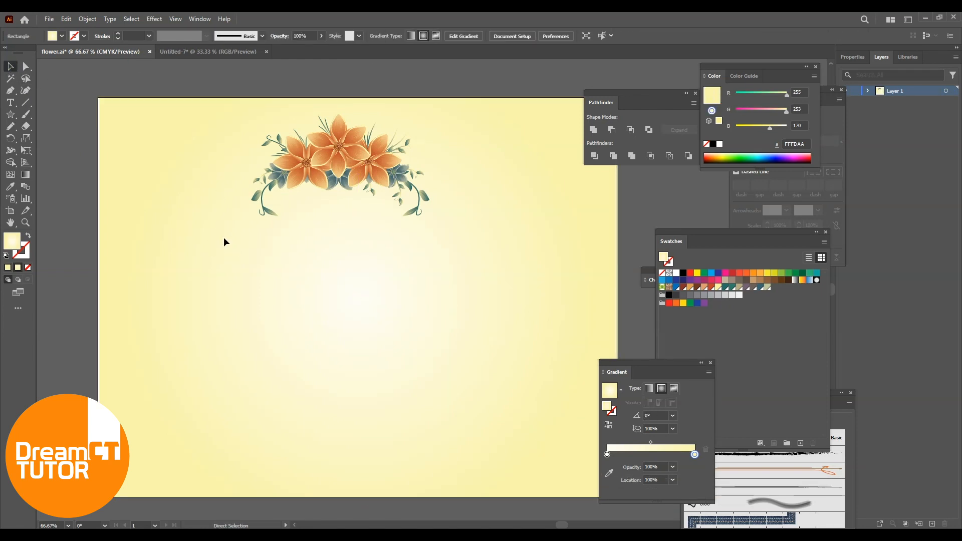
Move the flower bouquet lower on the background, to about X 348 pt, Y 184 pt
left_click_drag(336, 154, 375, 235)
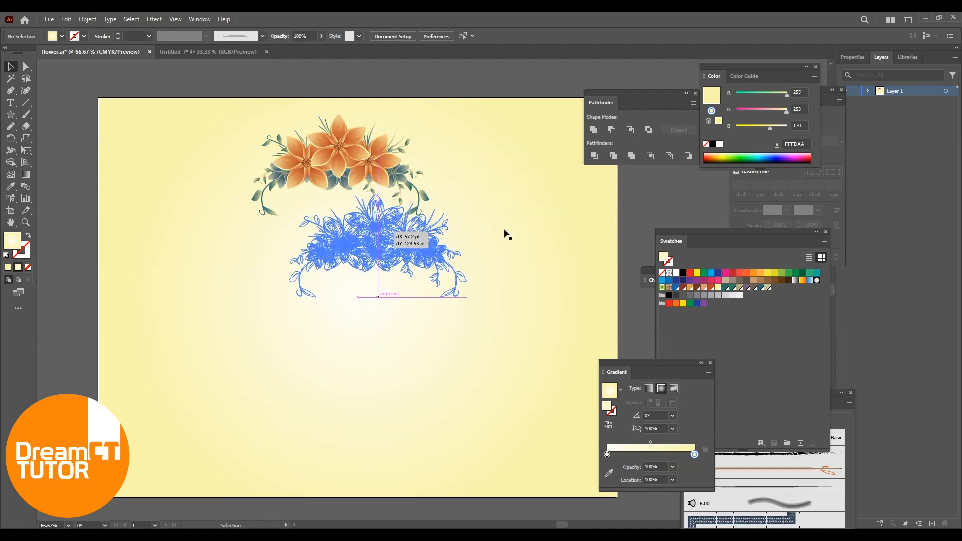
left_click_drag(507, 264, 467, 252)
left_click_drag(368, 233, 317, 205)
left_click_drag(411, 195, 423, 184)
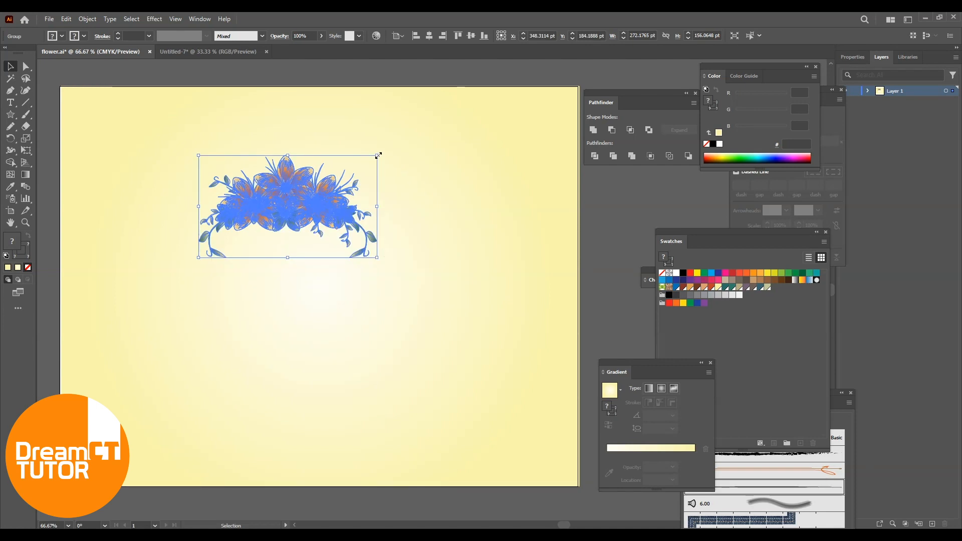
Scale the flower bouquet down to about 143 by 82 pt and place it at about X 261 pt, Y 196 pt
left_click_drag(379, 156, 351, 171)
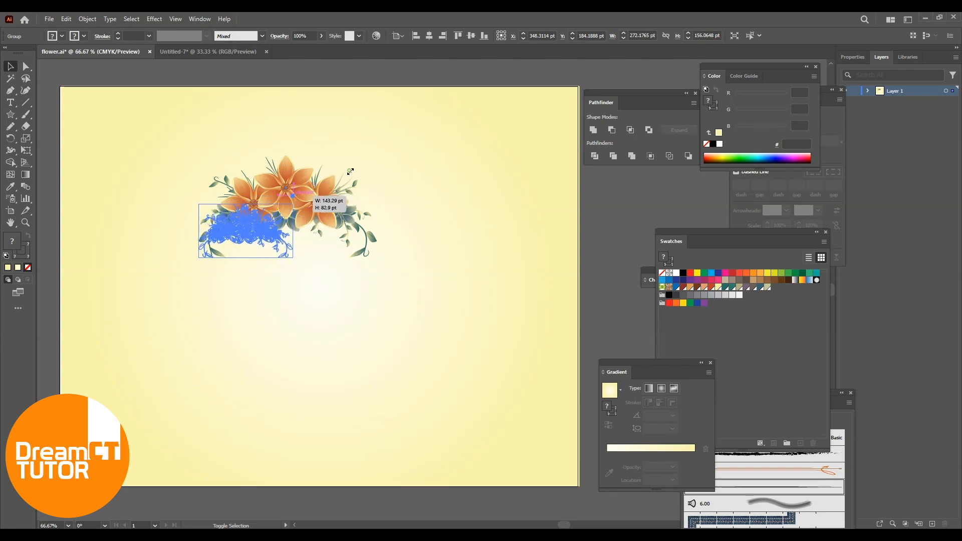
left_click(356, 236)
left_click_drag(381, 248, 522, 234)
left_click_drag(382, 231, 462, 314)
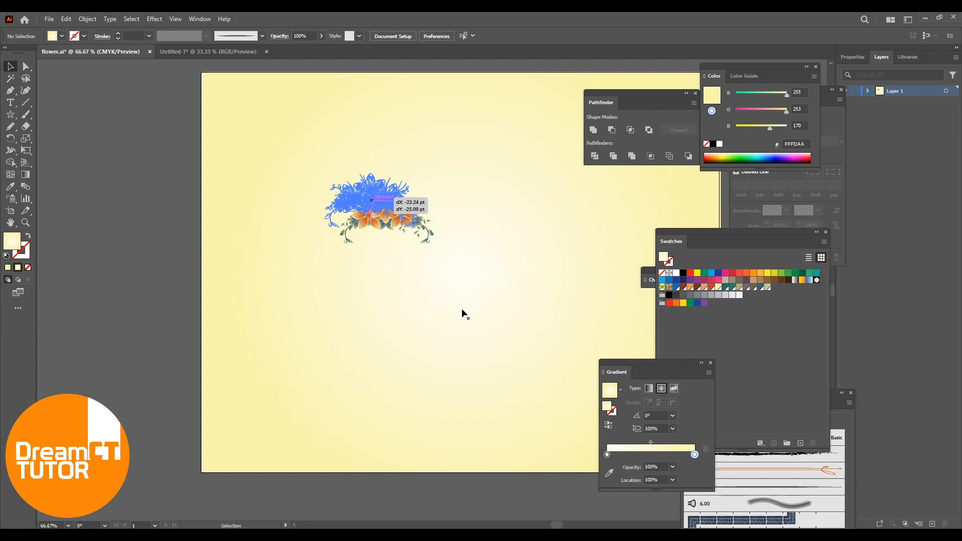
key("ctrl+plus")
key("ctrl+plus")
left_click_drag(345, 200, 318, 191)
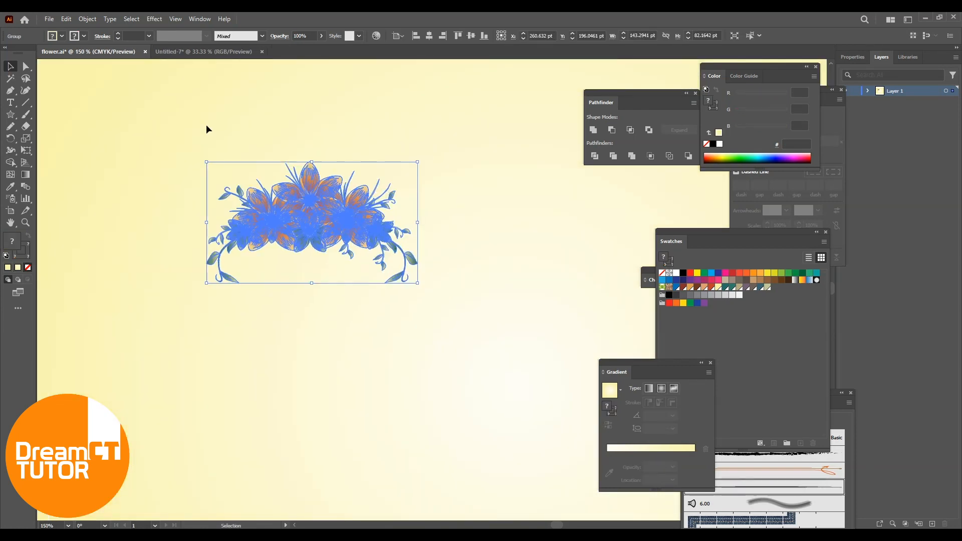
Turn the flower bouquet into a radial repeat and widen the ring to a radius of about 104 pt
left_click(85, 20)
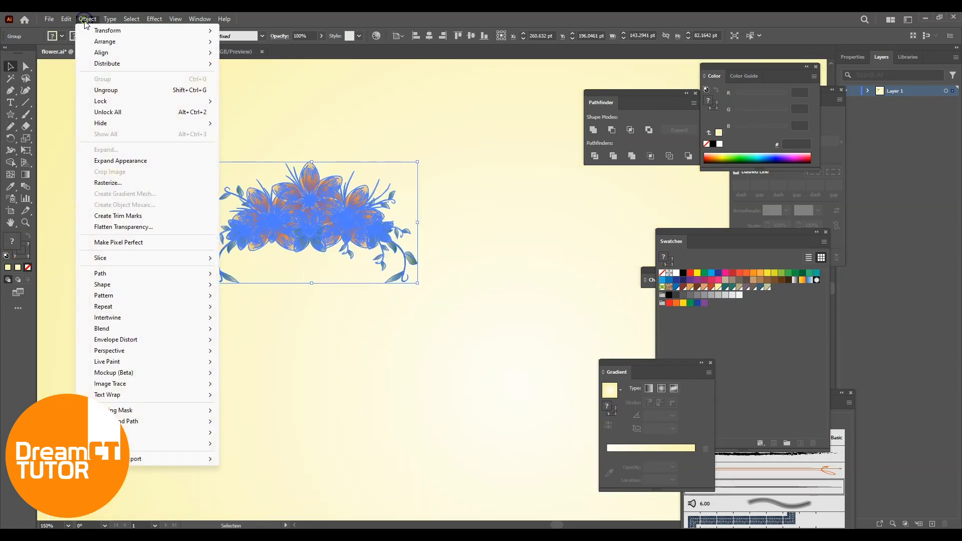
mouse_move(118, 308)
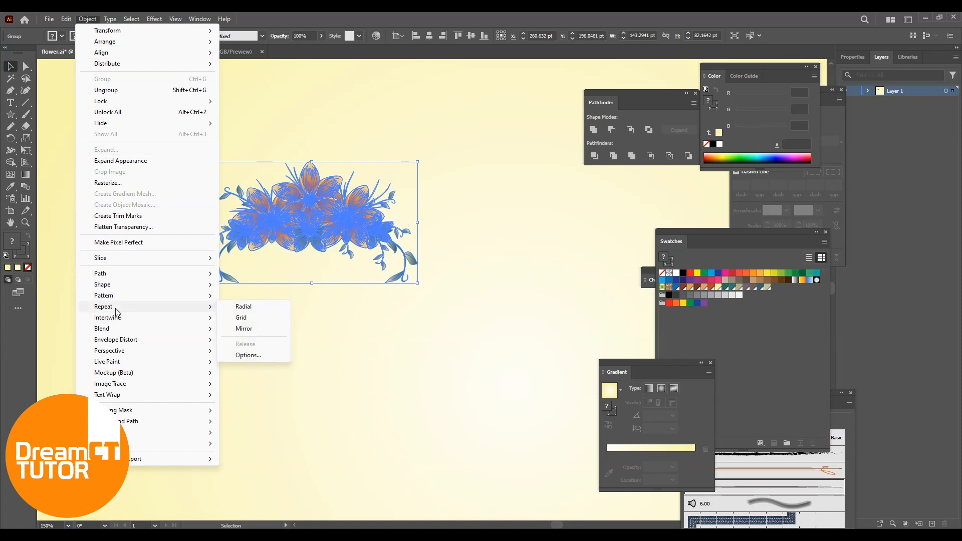
left_click(248, 308)
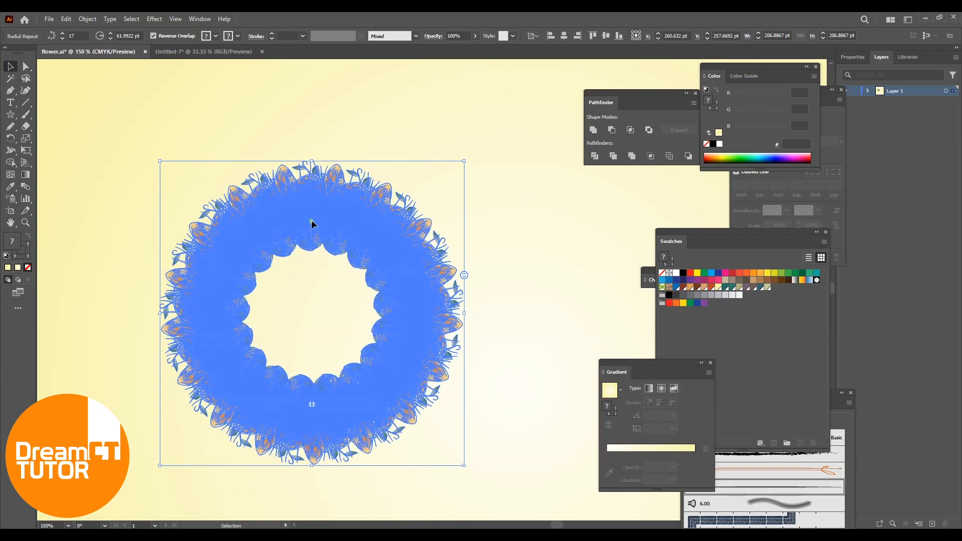
left_click_drag(349, 177, 357, 167)
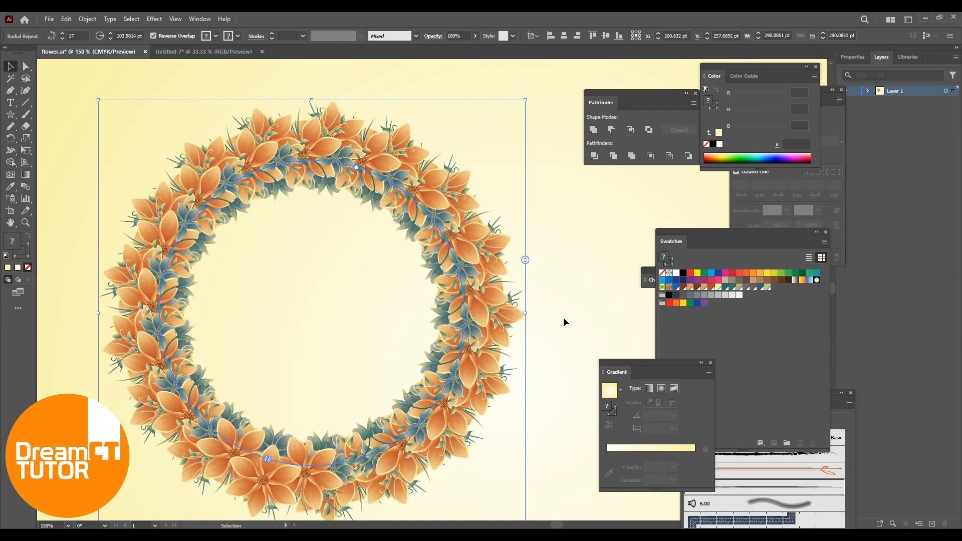
Reduce the flower wreath to 8 repeated bouquets
left_click_drag(524, 256, 523, 256)
left_click_drag(489, 209, 519, 290)
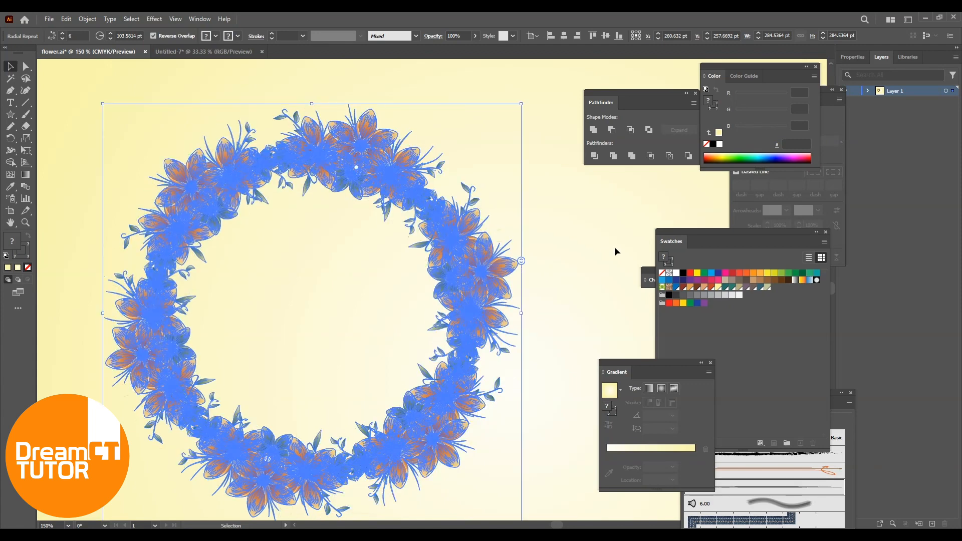
left_click_drag(521, 261, 525, 249)
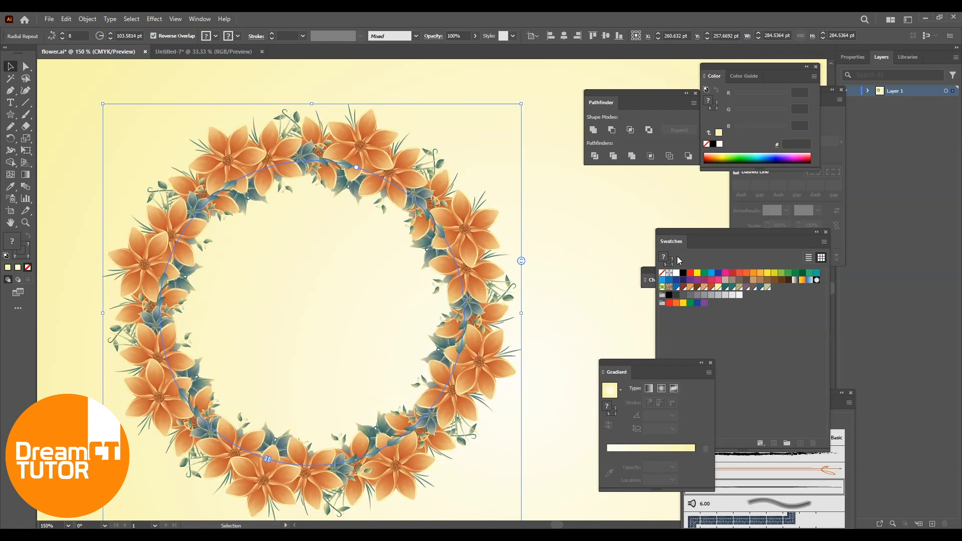
Move the flower wreath farther up and to the right on the background, toggling its bounding box off and back on
left_click_drag(308, 420, 396, 389)
left_click(338, 420)
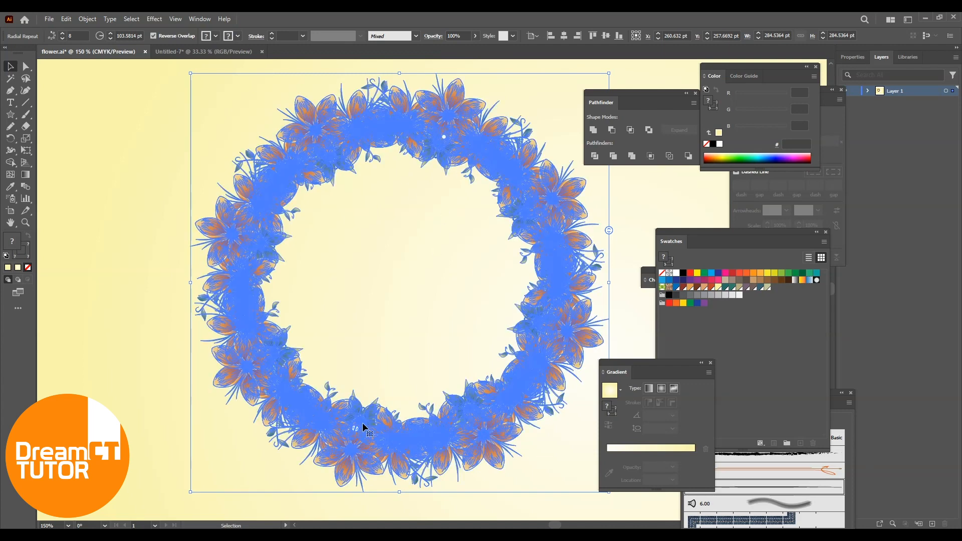
mouse_move(358, 428)
left_mouse_down()
mouse_move(414, 423)
mouse_move(546, 346)
left_mouse_up()
key("ctrl+shift+b")
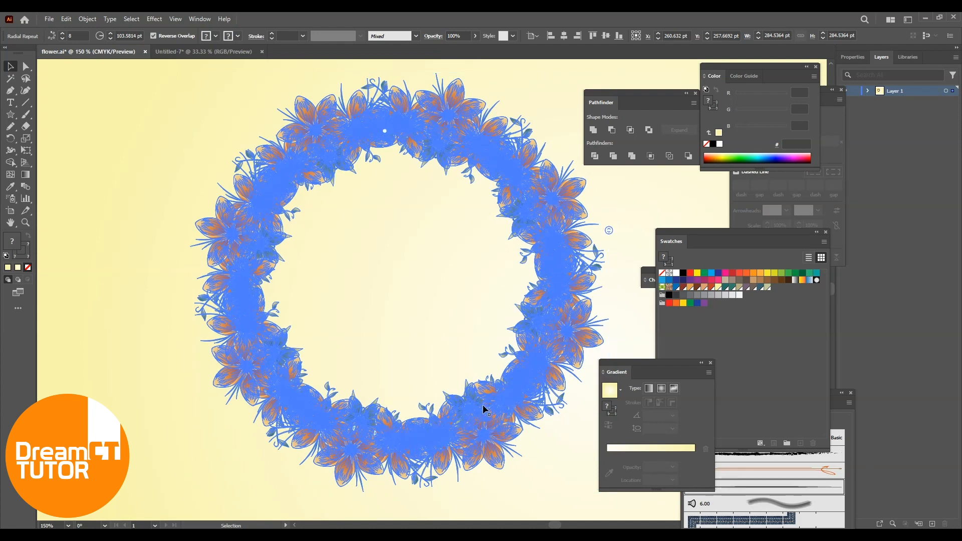
key("ctrl+shift+b")
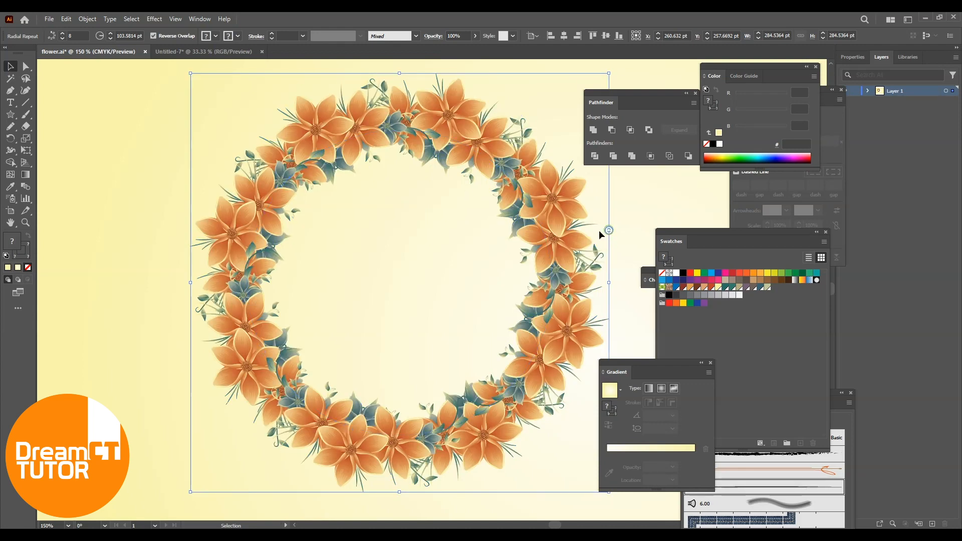
Shrink the flower wreath's radius to about 80 pt and centre it on the background at X 396 pt, Y 312 pt
left_click_drag(378, 156, 375, 169)
left_click(547, 202)
key("ctrl+minus")
key("ctrl+minus")
left_click_drag(521, 236, 349, 210)
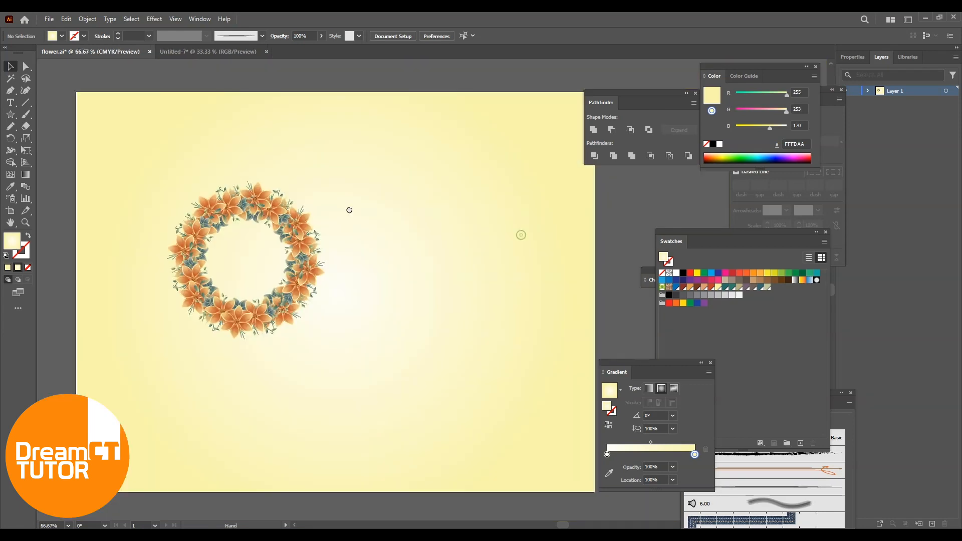
left_click_drag(347, 259, 379, 278)
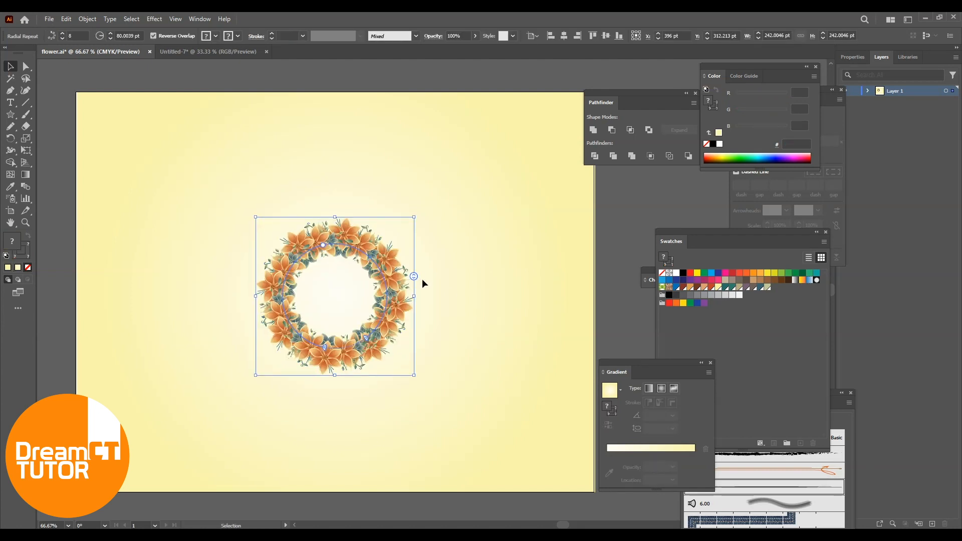
Increase the wreath to 11 repeated bouquets and widen its radius to about 165 pt
left_click_drag(413, 276, 447, 256)
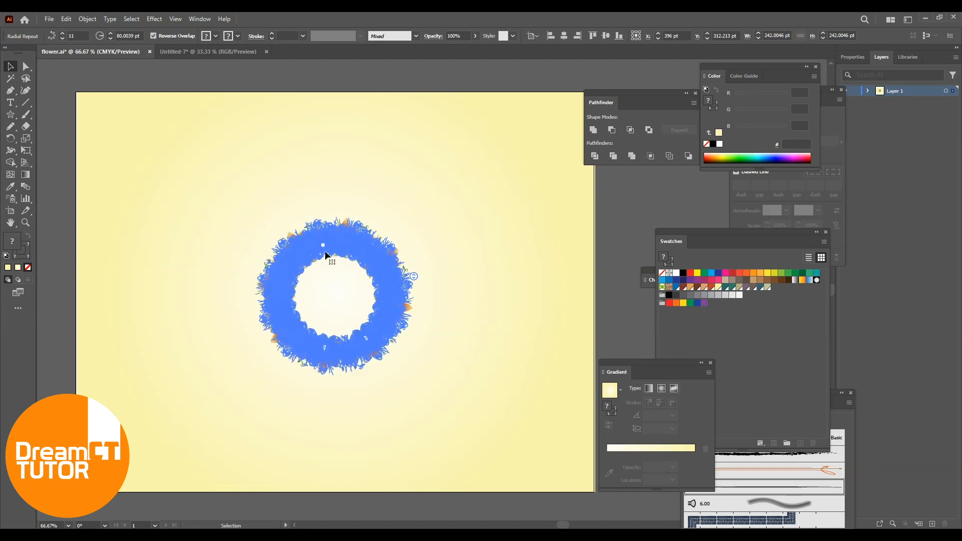
left_click_drag(341, 216, 350, 189)
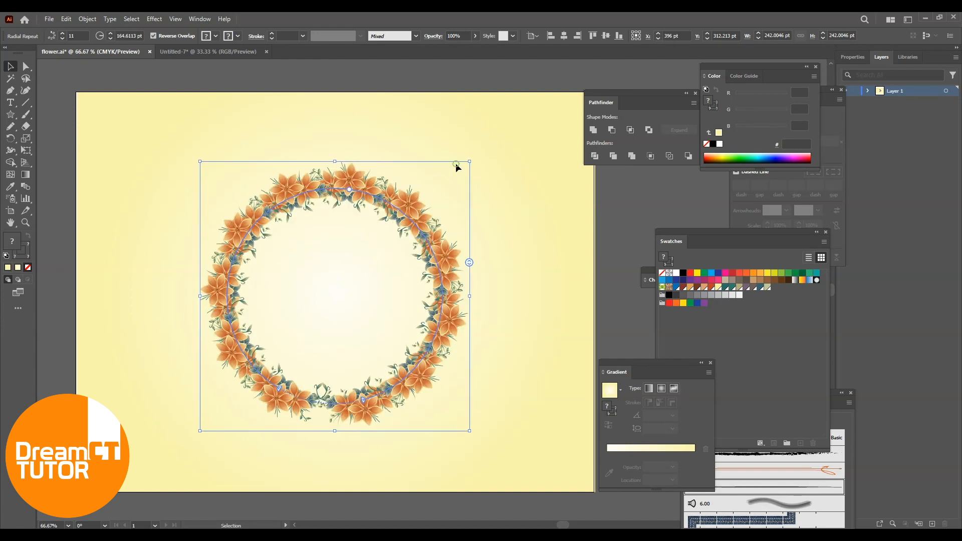
left_click(455, 164)
Isolate the radial repeat and enlarge the upper bouquet to about 217 by 165 pt so that every repeated bouquet scales with it
double_click(302, 193)
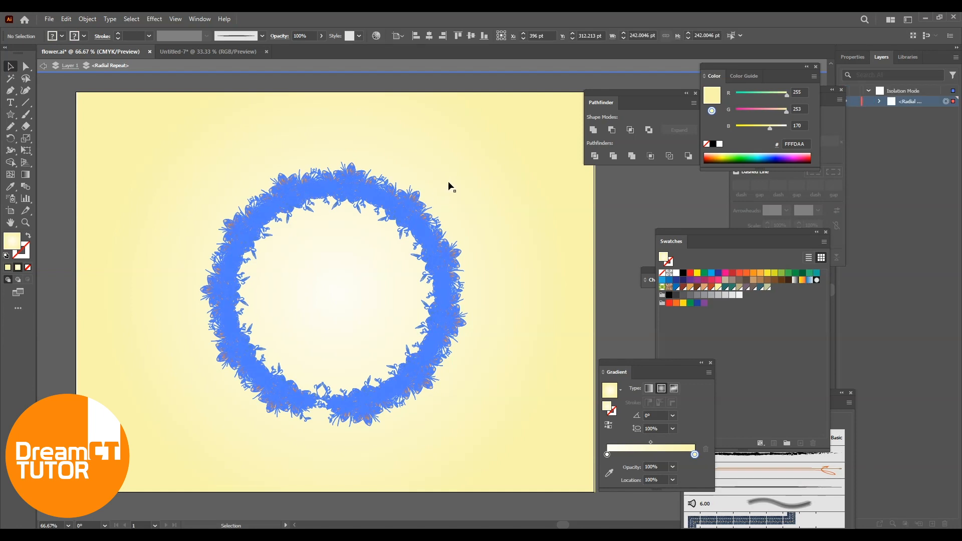
left_click(306, 180)
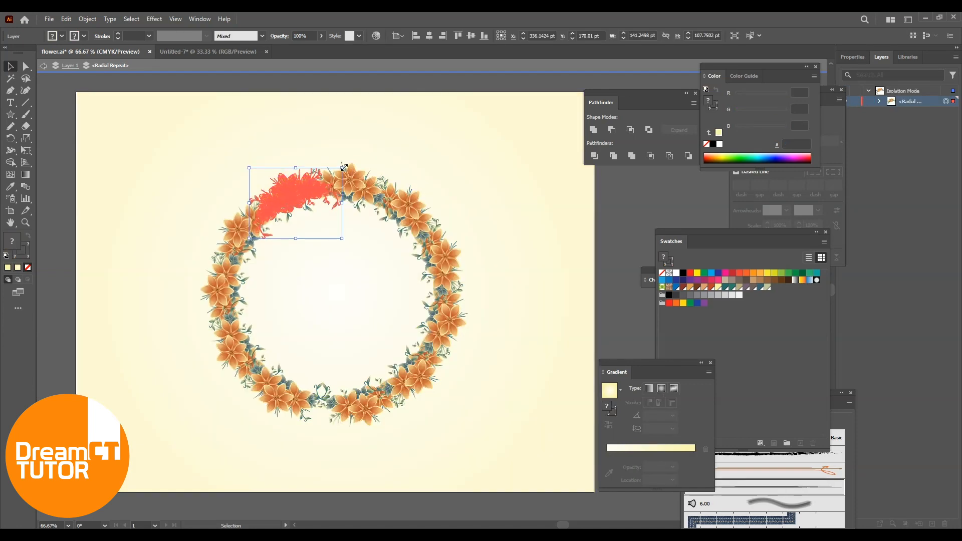
left_click_drag(346, 163, 371, 142)
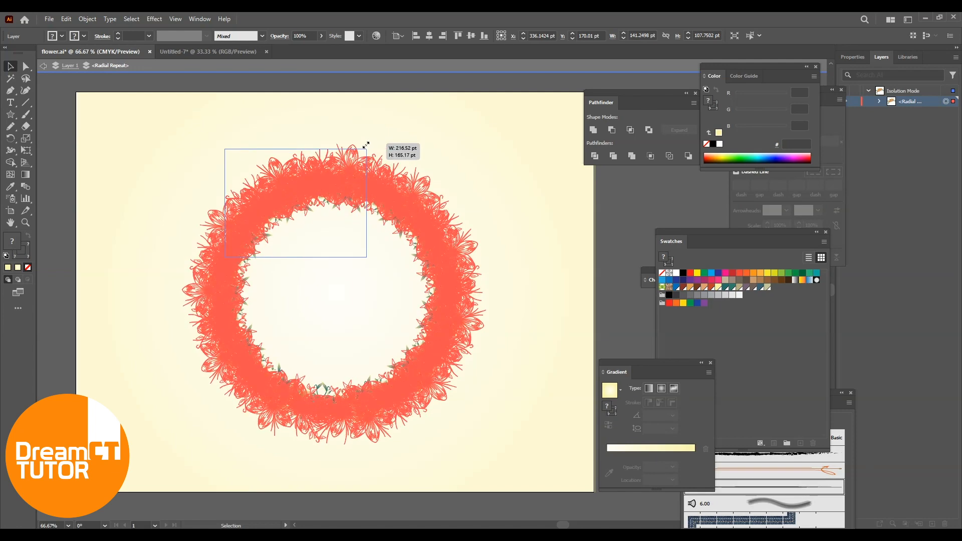
left_click(502, 210)
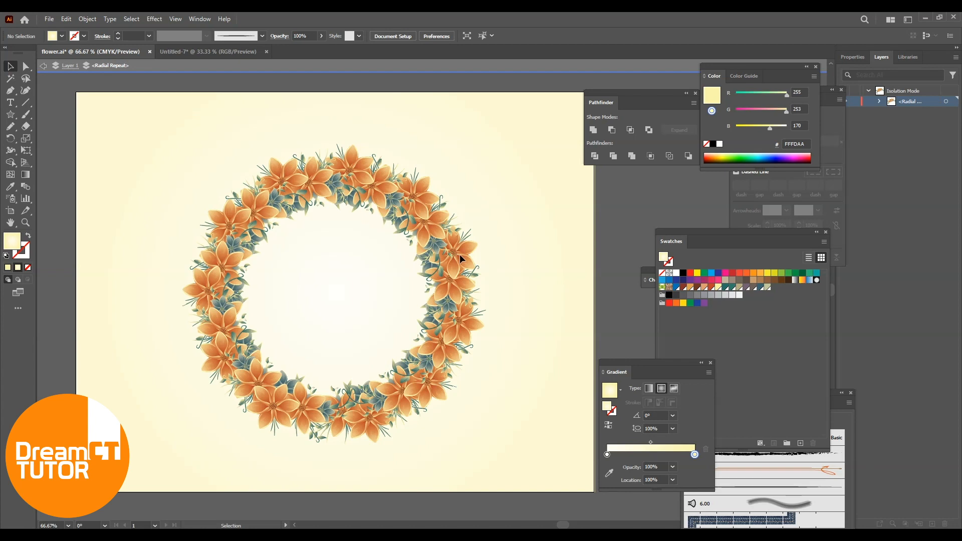
double_click(512, 128)
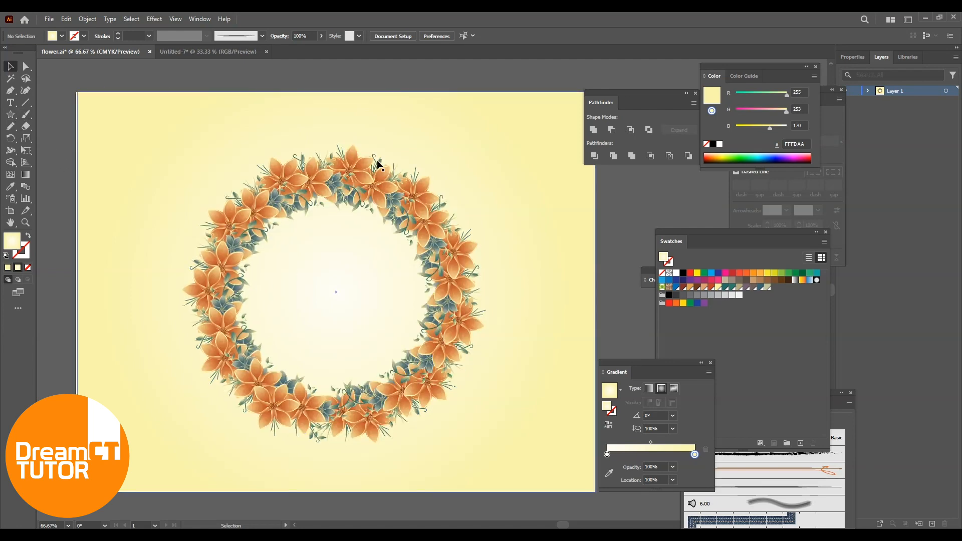
Isolate the wreath again and enlarge its upper-left bouquet to about 219 by 241 pt to make the ring fuller
left_click(294, 189)
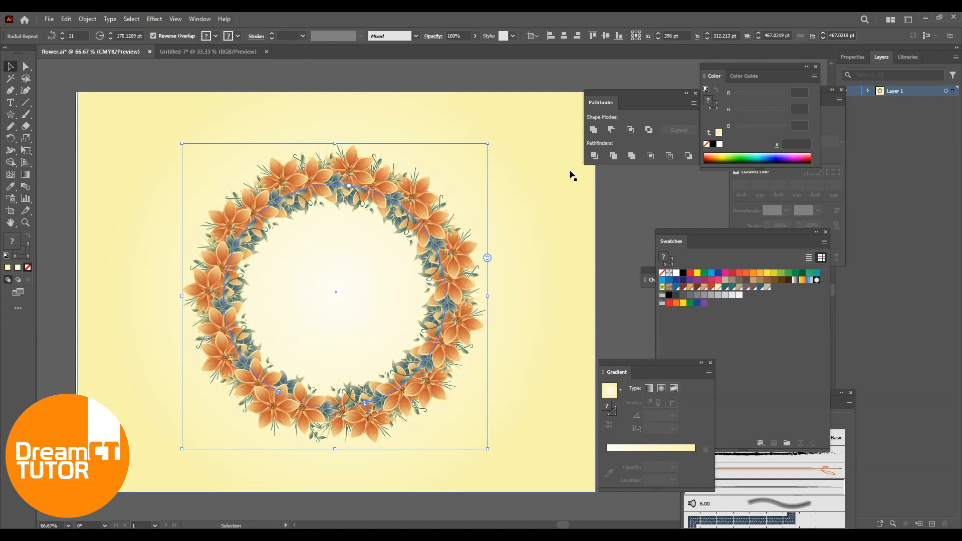
double_click(270, 187)
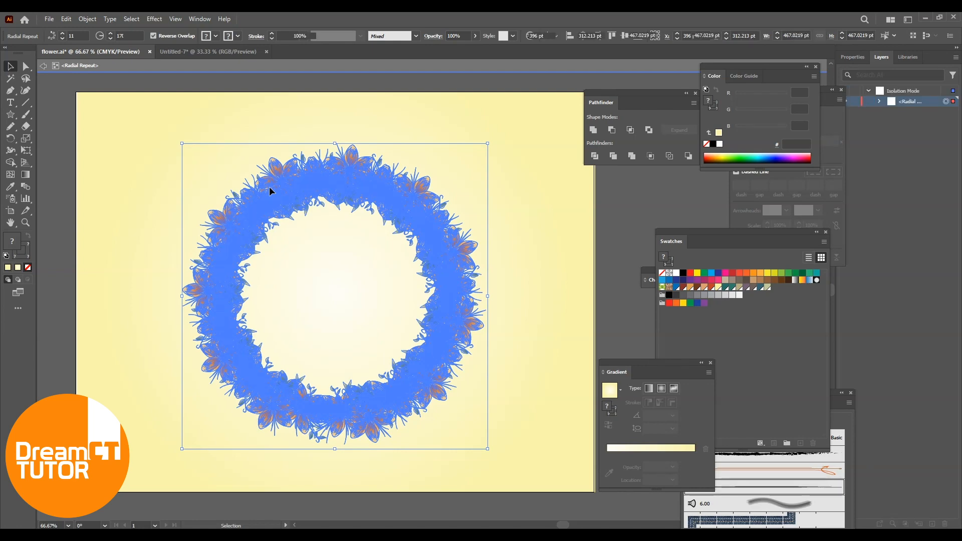
left_click(280, 182)
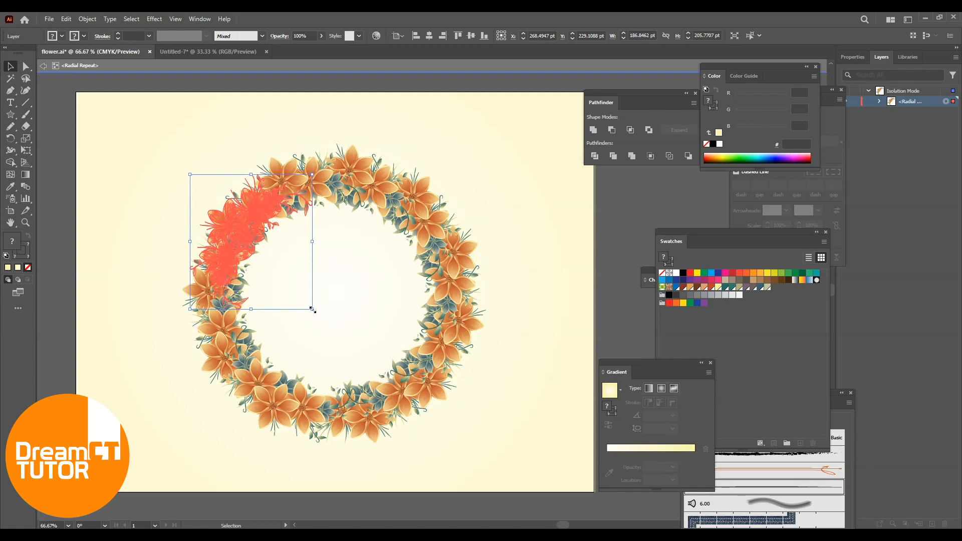
left_click_drag(314, 311, 324, 322)
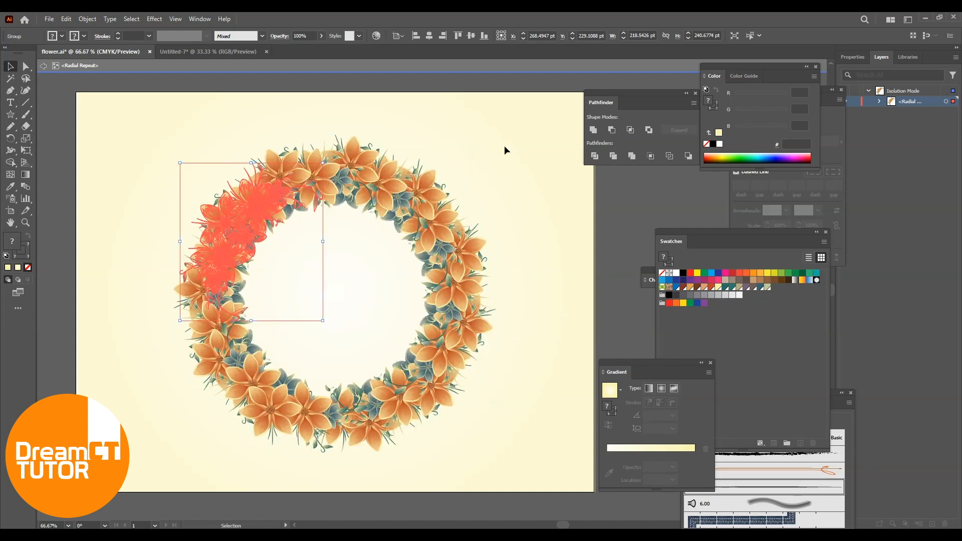
double_click(505, 146)
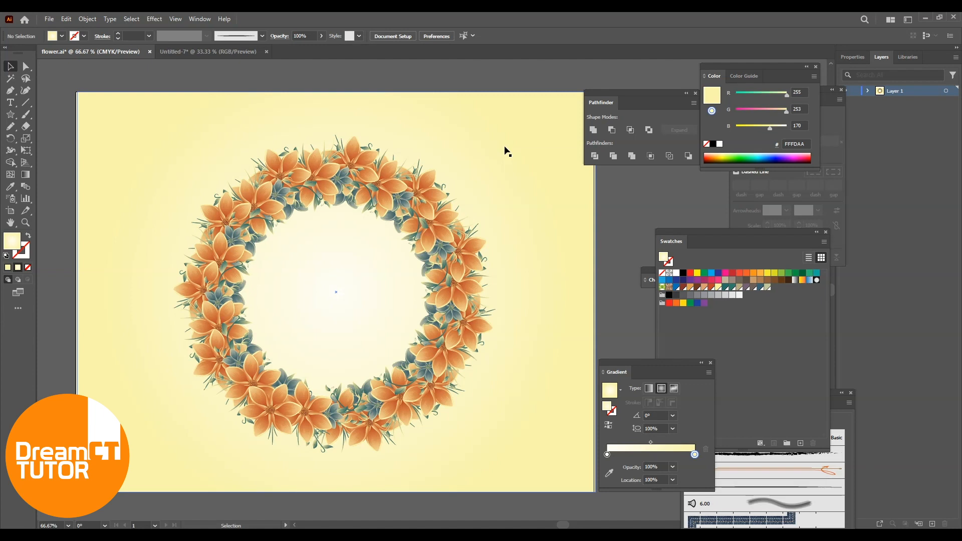
Draw a circle about 286 pt in diameter from the middle of the flower wreath
left_click(446, 261)
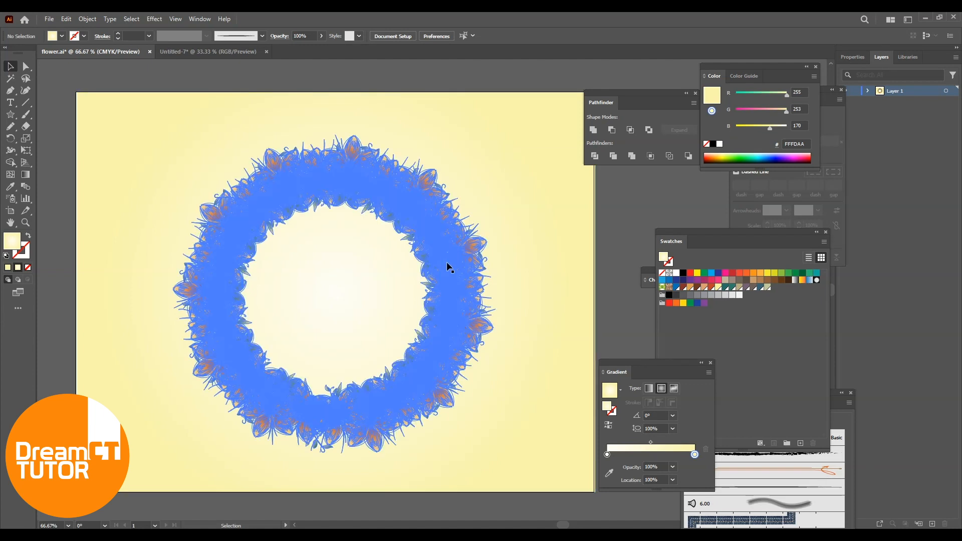
left_click(421, 323)
left_click(12, 116)
left_click(13, 118)
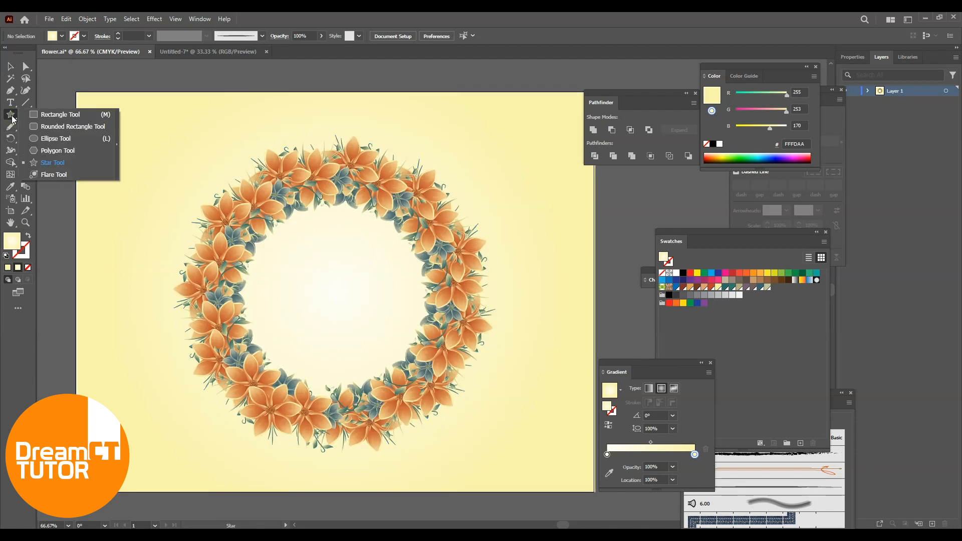
left_click(56, 138)
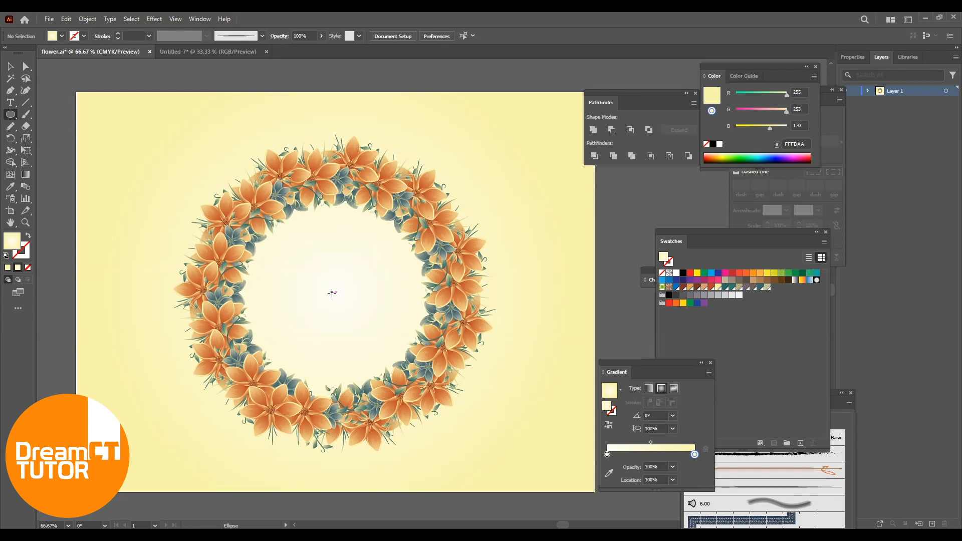
left_click_drag(333, 293, 426, 384)
left_click_drag(552, 316, 552, 316)
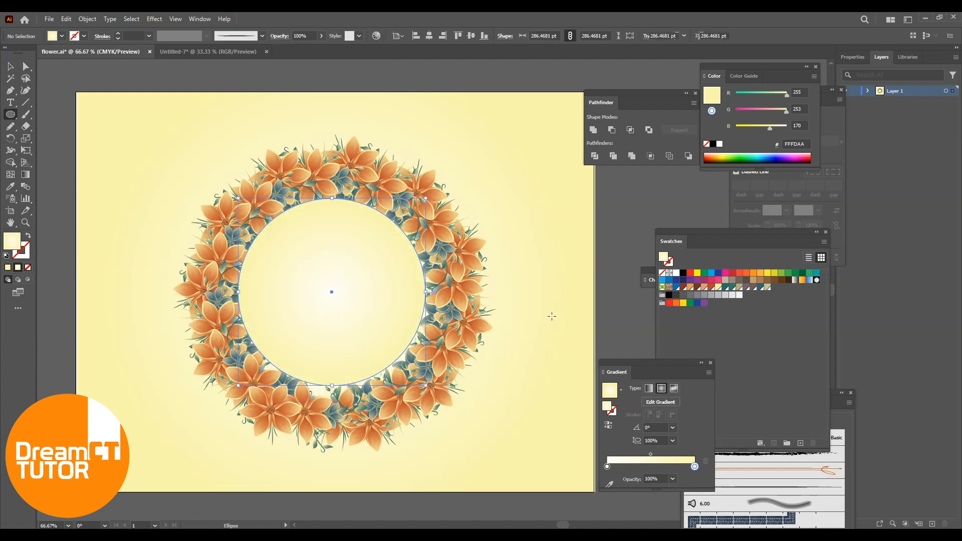
Replace the circle's gradient fill with the very light grey swatch, F1F2F2
key("v")
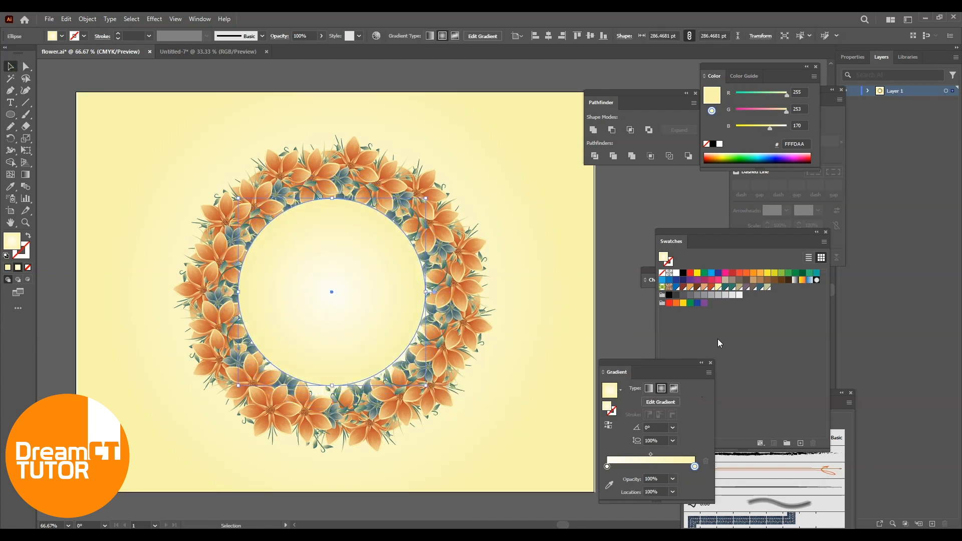
left_click(739, 296)
left_click(601, 243)
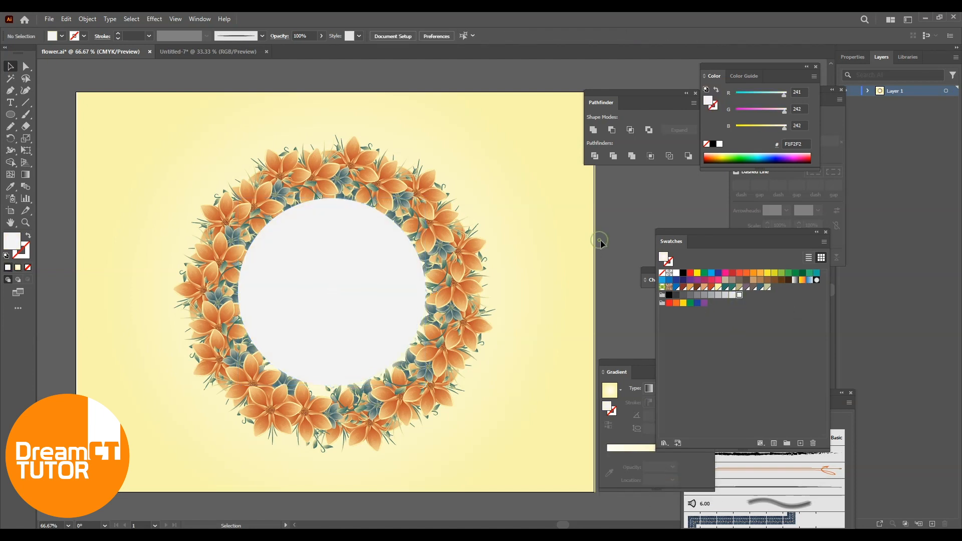
Centre the circle inside the wreath and tint its fill to pale cream, F1F2DF
scroll(556, 300, "down", 1)
left_click_drag(355, 279, 360, 283)
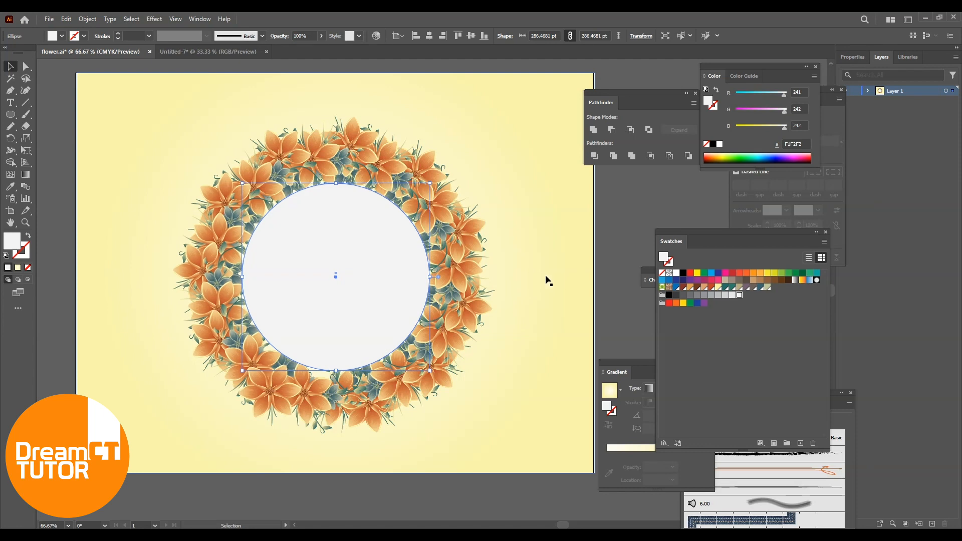
scroll(561, 267, "down", 1)
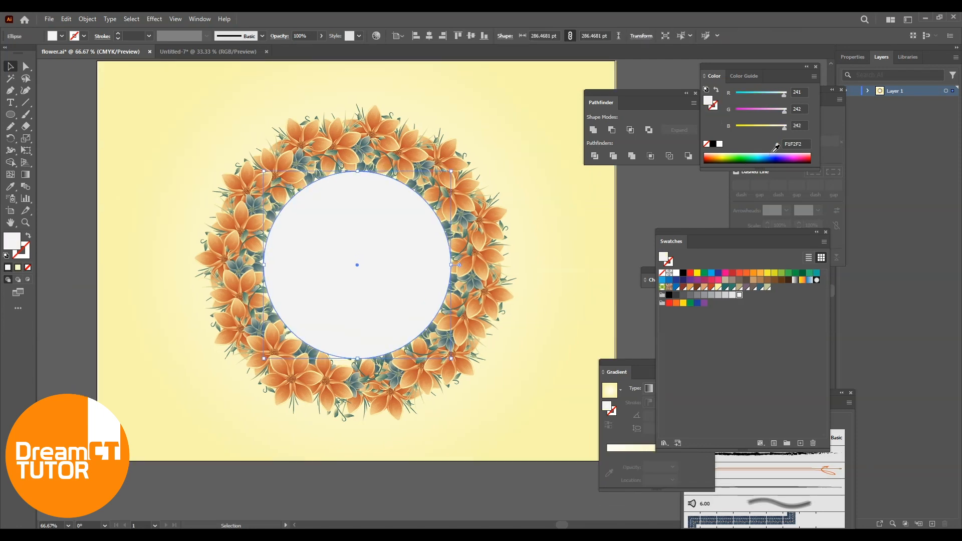
left_click_drag(784, 131, 781, 133)
Duplicate the cream circle in place at about 262 pt in diameter, with no fill and a 1 pt pink stroke
mouse_move(383, 242)
left_mouse_down()
mouse_move(423, 266)
mouse_move(469, 276)
mouse_move(366, 230)
mouse_move(391, 229)
left_mouse_up()
left_click_drag(451, 171, 444, 178)
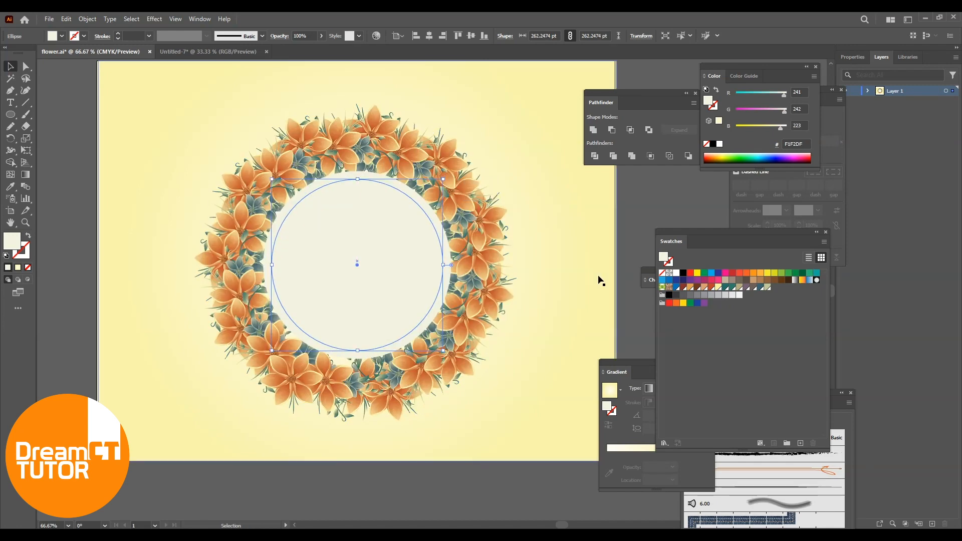
left_click(718, 280)
left_click(28, 235)
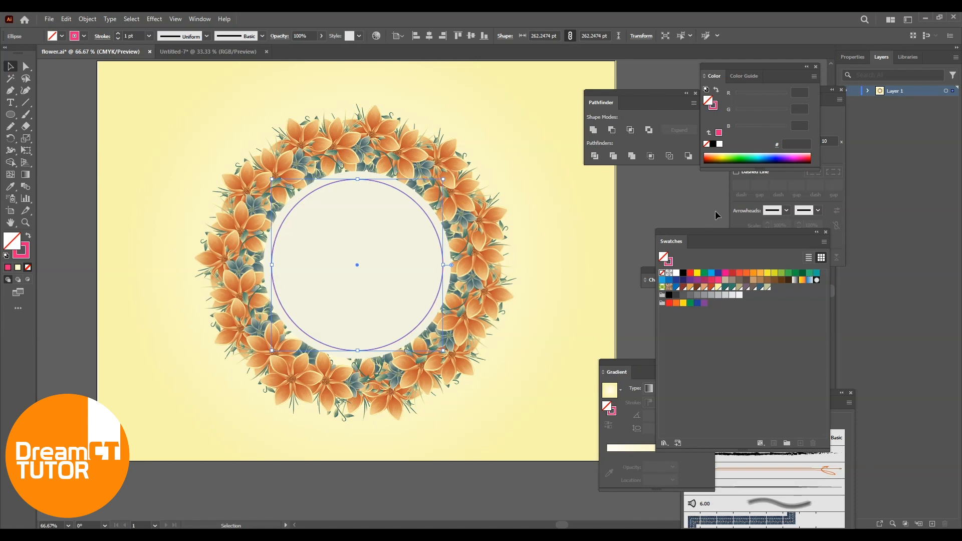
Bring up the stroke settings and make the inner pink circle a dashed line with 5 pt dashes
left_click_drag(714, 237, 718, 177)
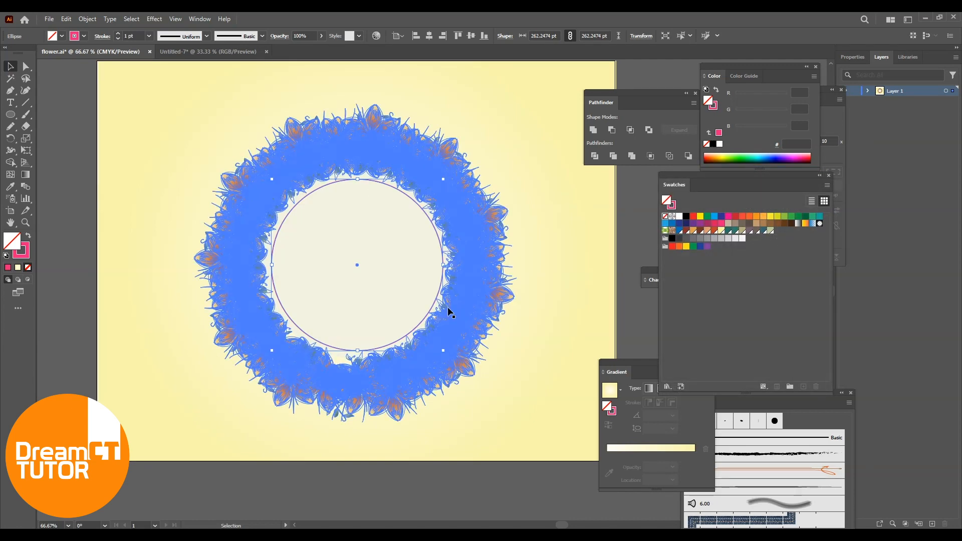
left_click(193, 22)
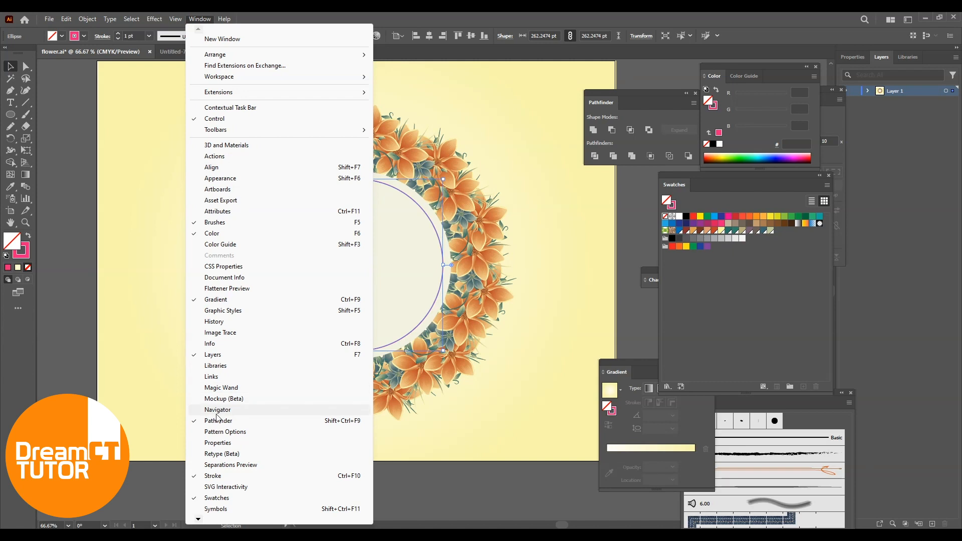
left_click(214, 476)
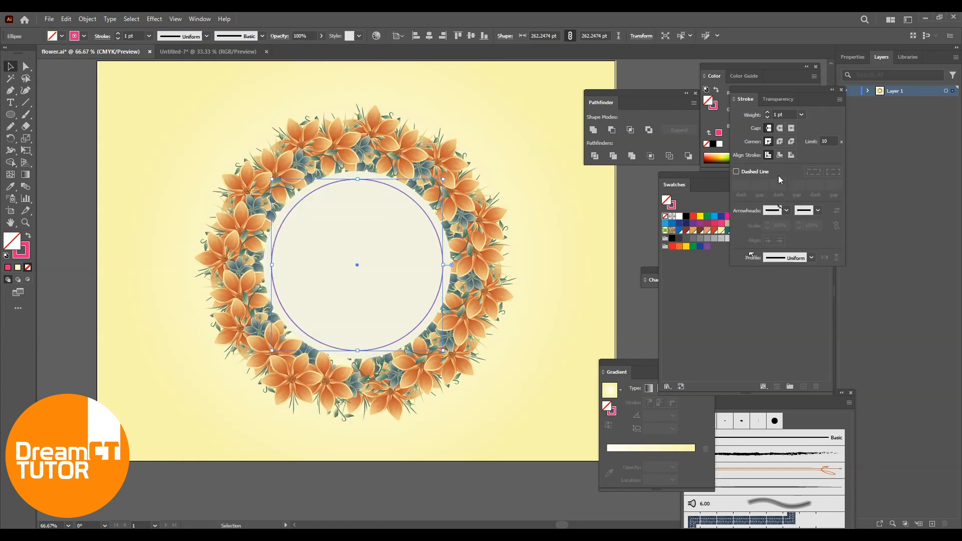
mouse_move(746, 99)
left_mouse_down()
mouse_move(684, 180)
mouse_move(667, 187)
left_mouse_up()
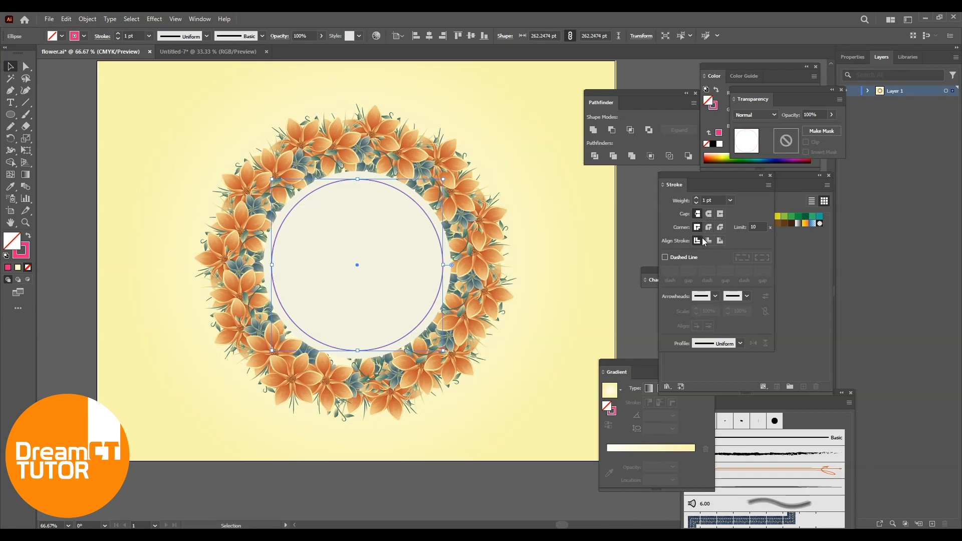
left_click(665, 257)
left_click(580, 221)
left_click(420, 210)
left_click(672, 270)
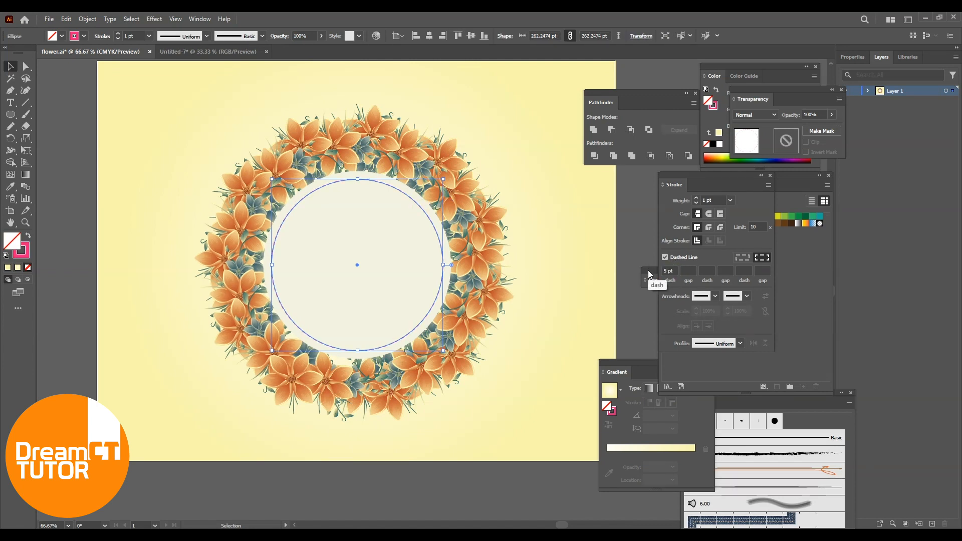
left_click(576, 203)
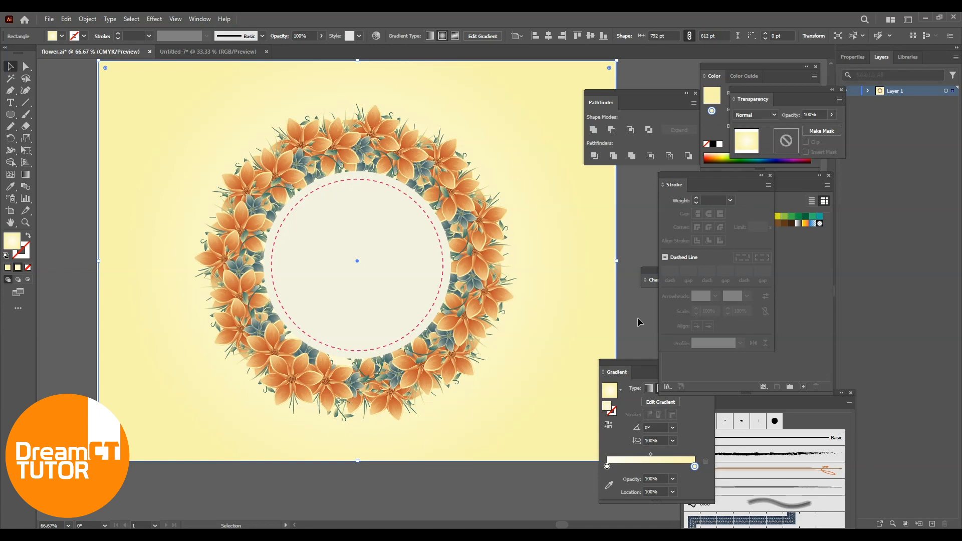
Shorten the pink circle's dashes to 2 pt
left_click(440, 236)
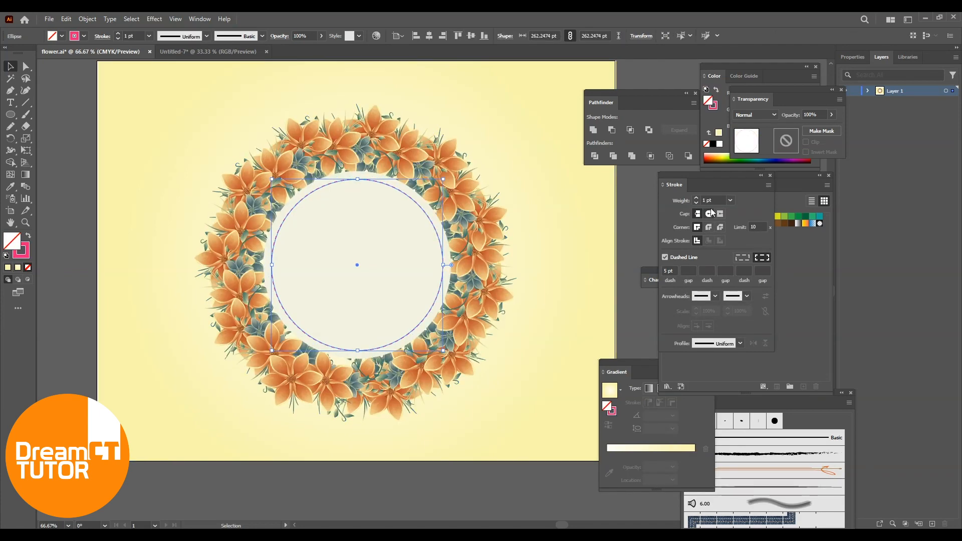
left_click(670, 272)
type("2")
key("Return")
left_click(547, 273)
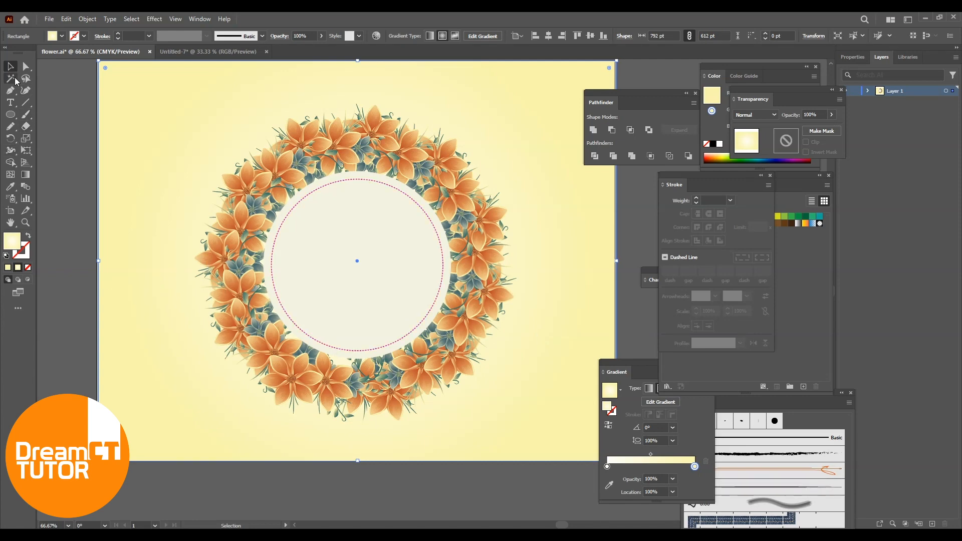
Add the text "Flower" inside the dashed circle, enlarged to about 67.5 pt and moved to the middle
left_click(10, 102)
left_click(307, 251)
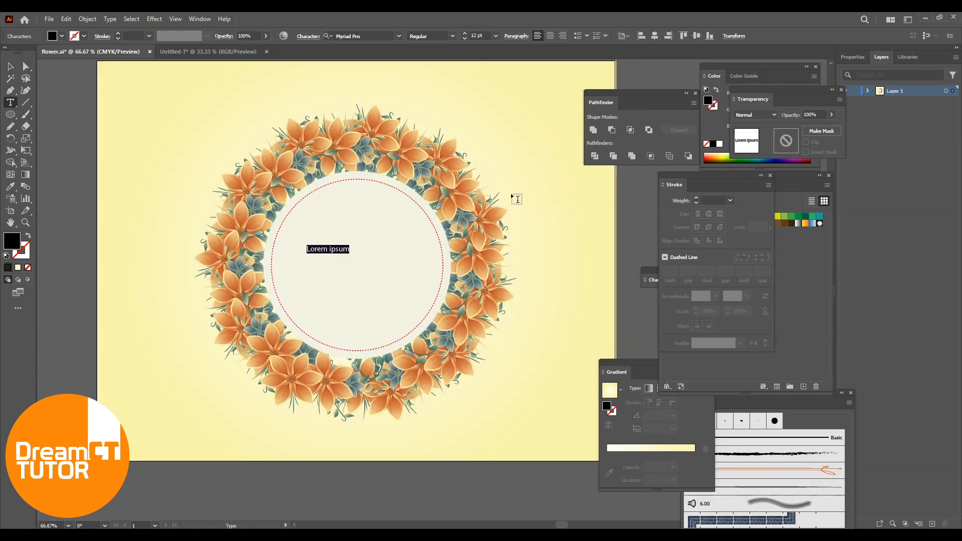
type("Flower")
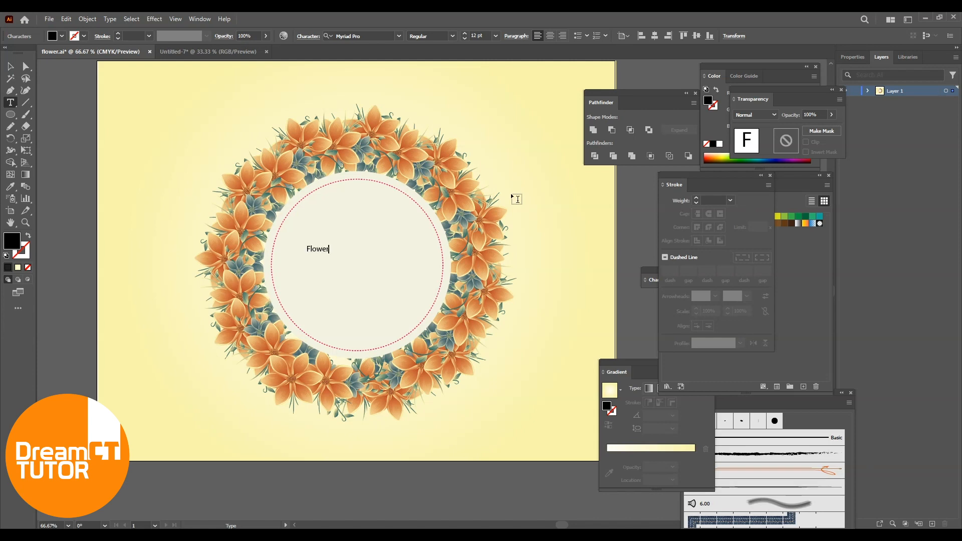
left_click(10, 66)
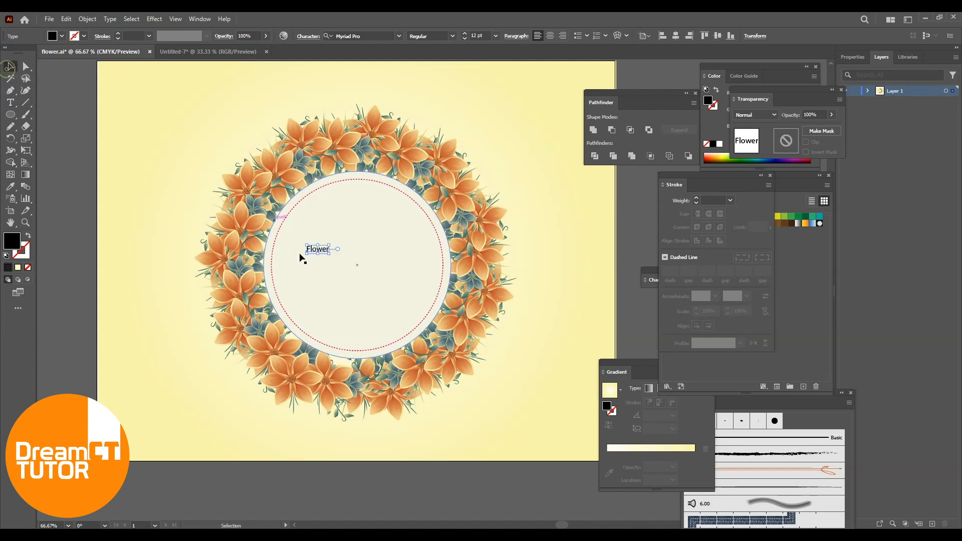
left_click_drag(331, 254, 448, 294)
left_click_drag(393, 279, 381, 271)
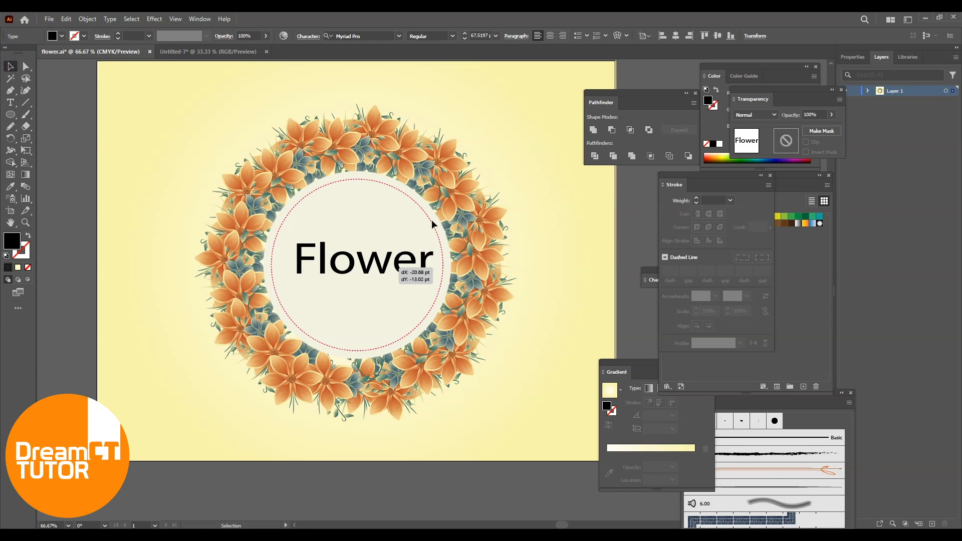
left_click_drag(433, 224, 434, 225)
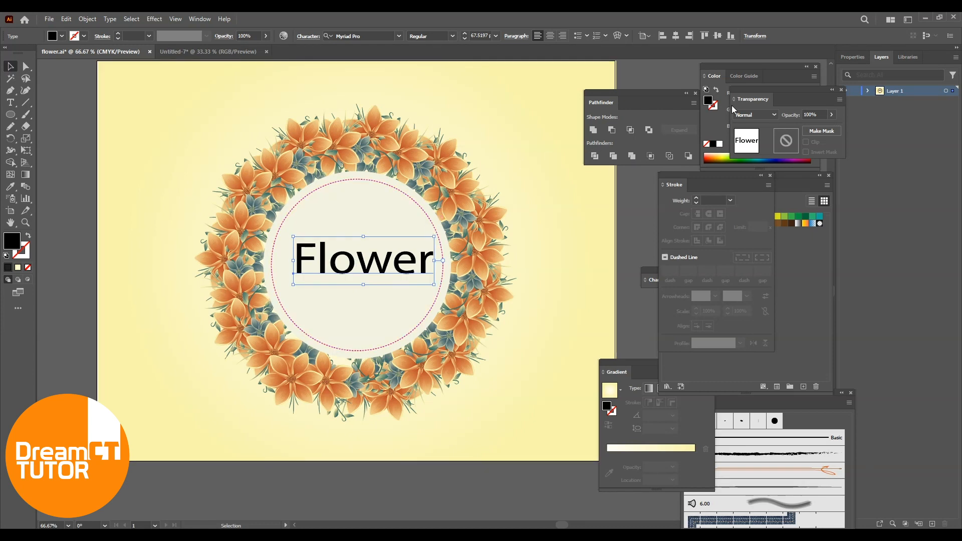
Change the Flower text's font to Sweet Affogato and recentre the word within the dashed circle
left_click(651, 280)
left_click_drag(686, 279, 690, 205)
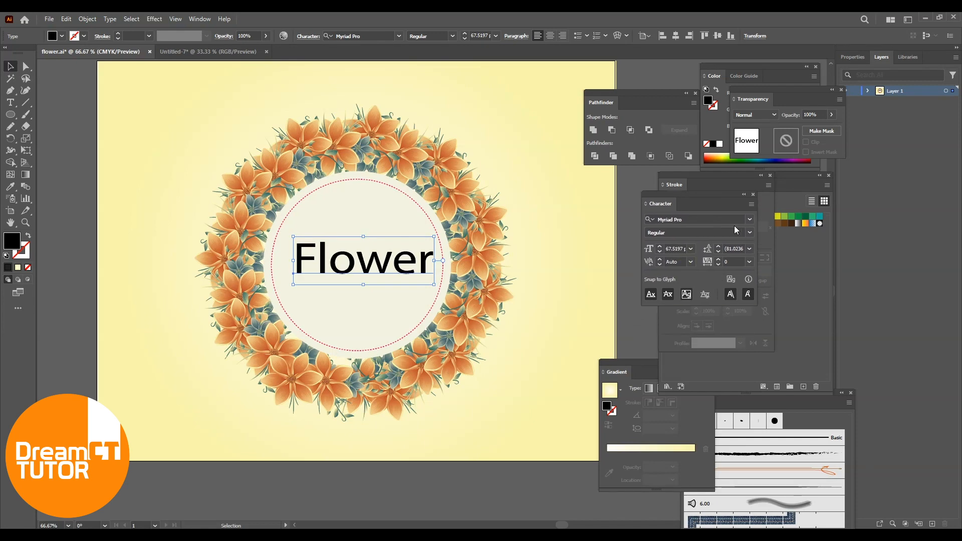
left_click(750, 219)
left_click(778, 288)
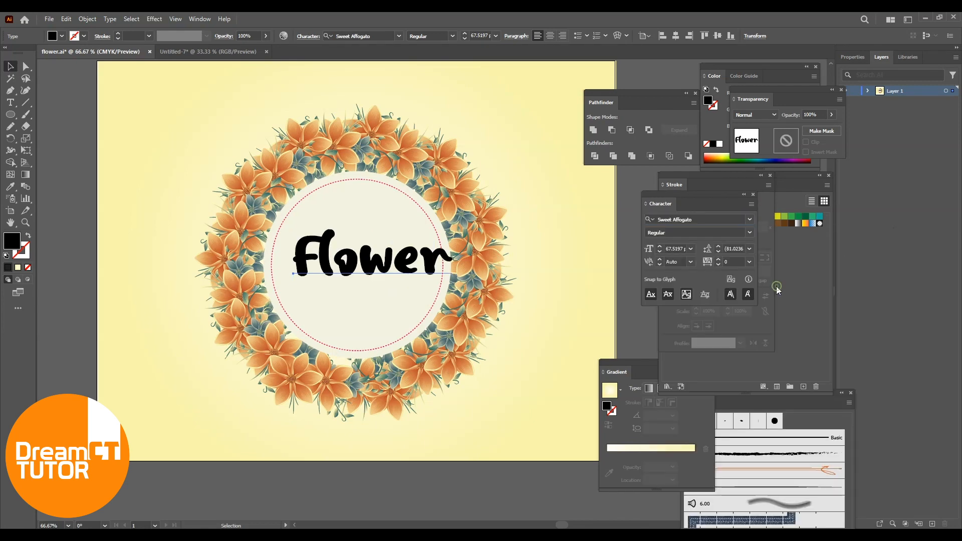
left_click_drag(406, 262, 389, 270)
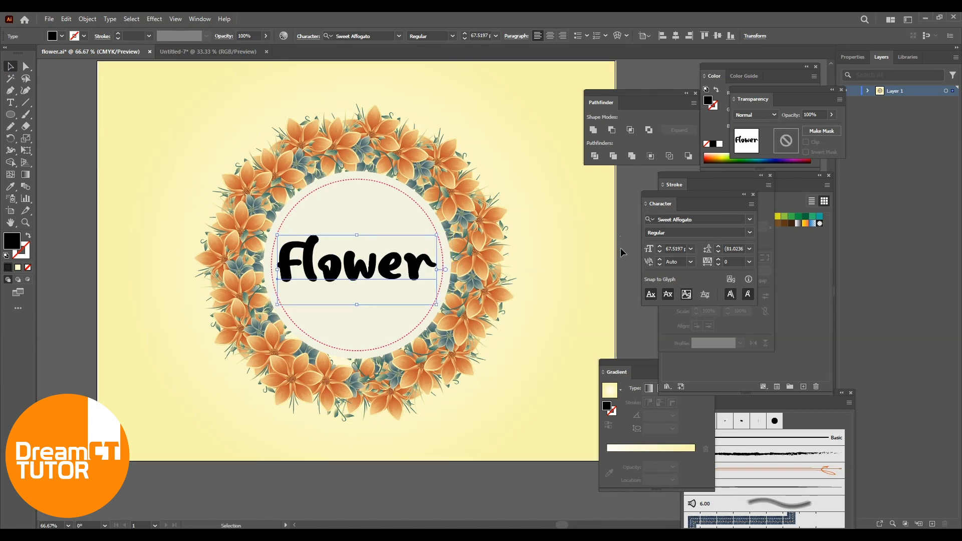
Fill the Flower text with a bright pink swatch and deselect it
left_click(787, 306)
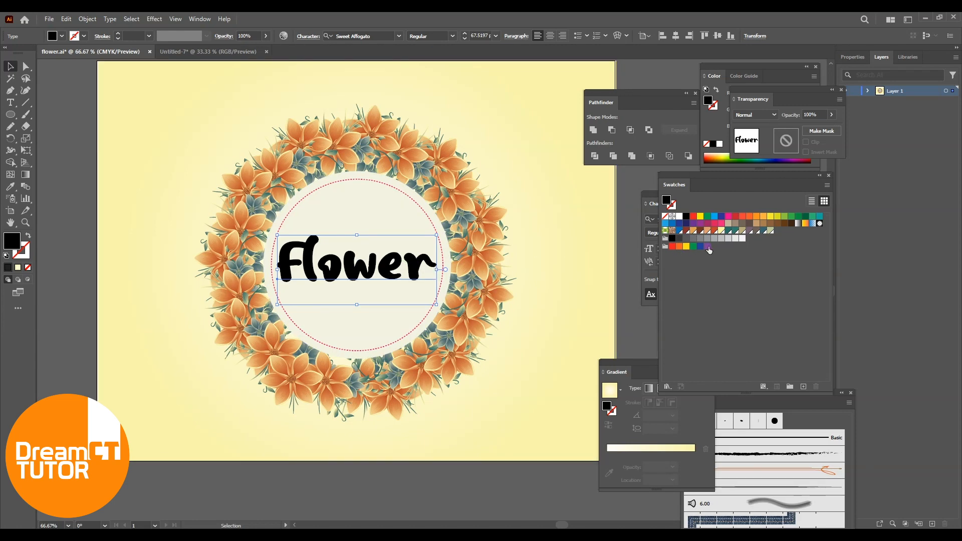
left_click(721, 223)
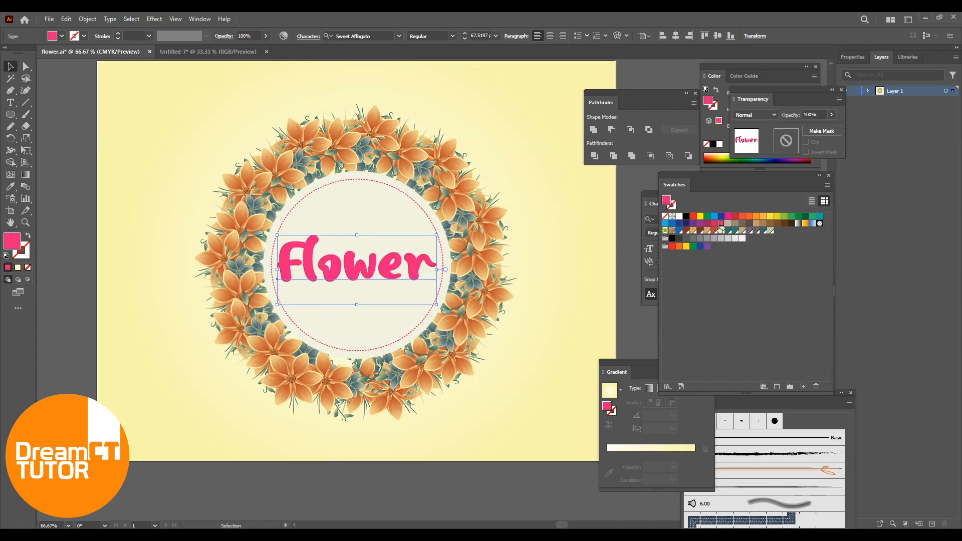
left_click(562, 264)
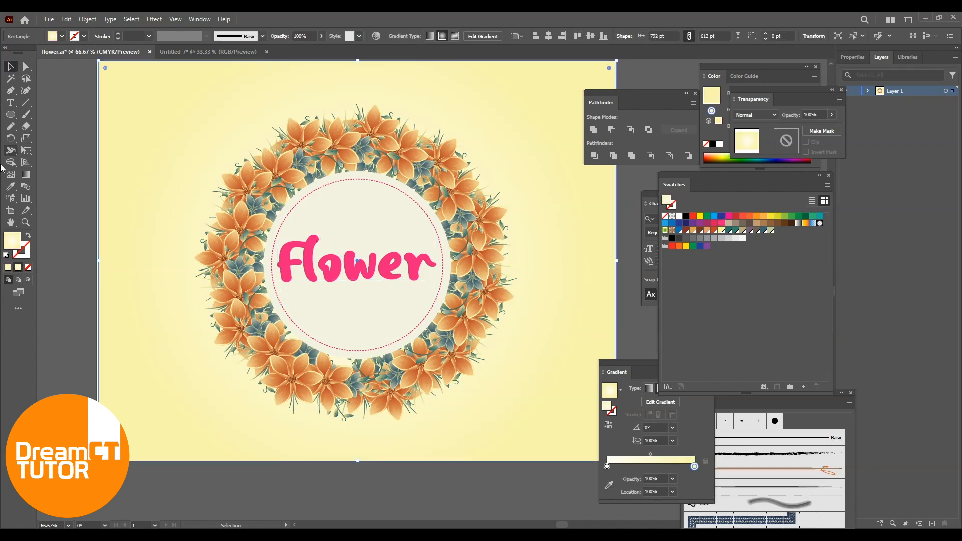
left_click(11, 103)
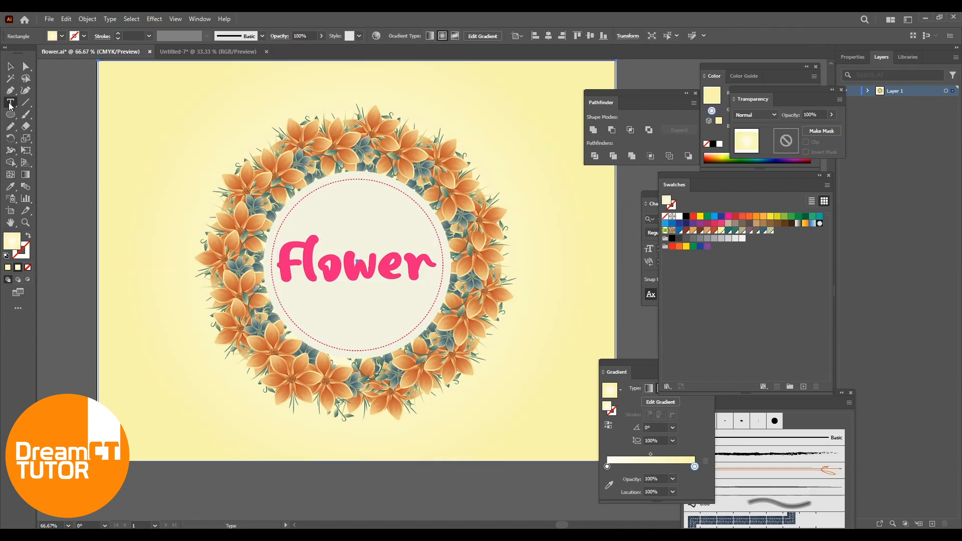
left_click(343, 294)
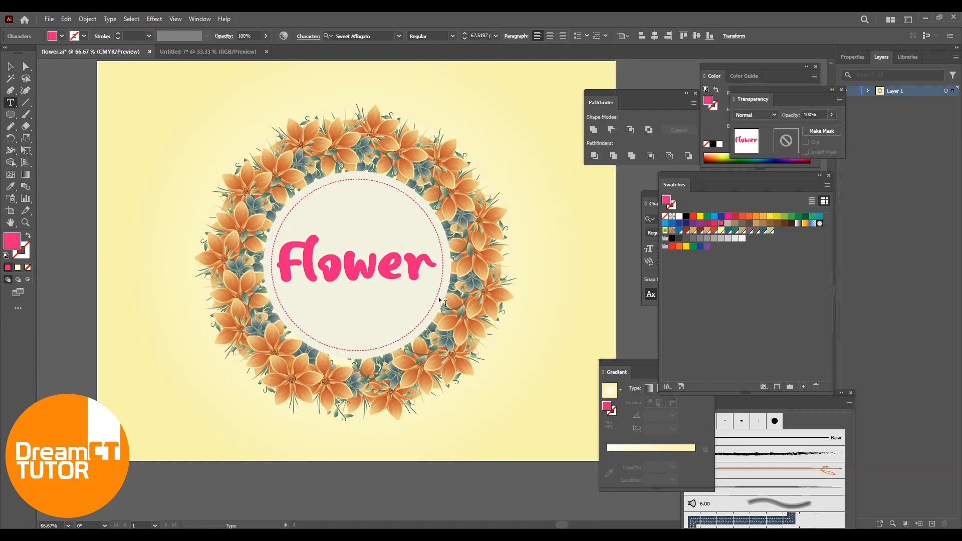
scroll(357, 293, "up", 1)
left_click(10, 66)
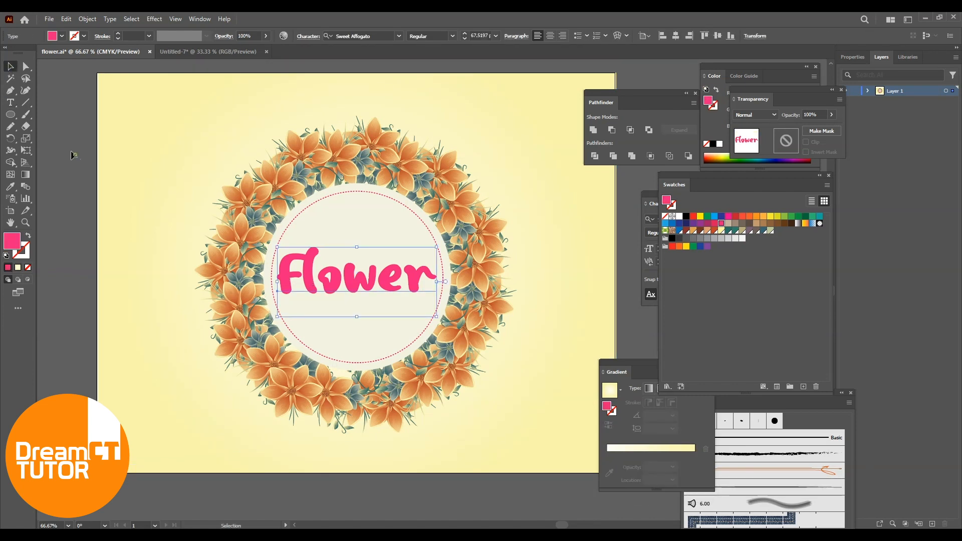
Add the text "DreamCT Design" on the empty background beside the wreath and move it just below the word Flower
left_click(194, 217)
left_click(147, 206)
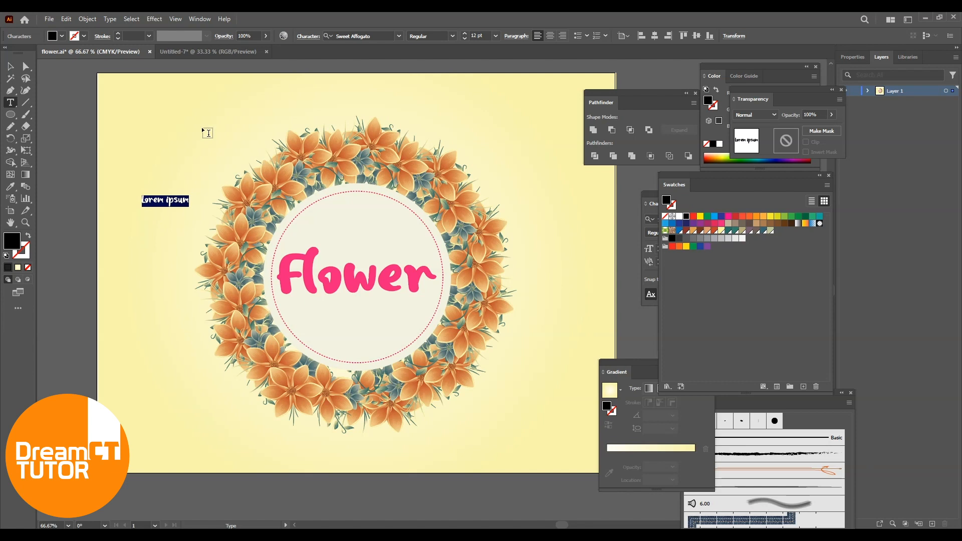
type("DreamCT Design")
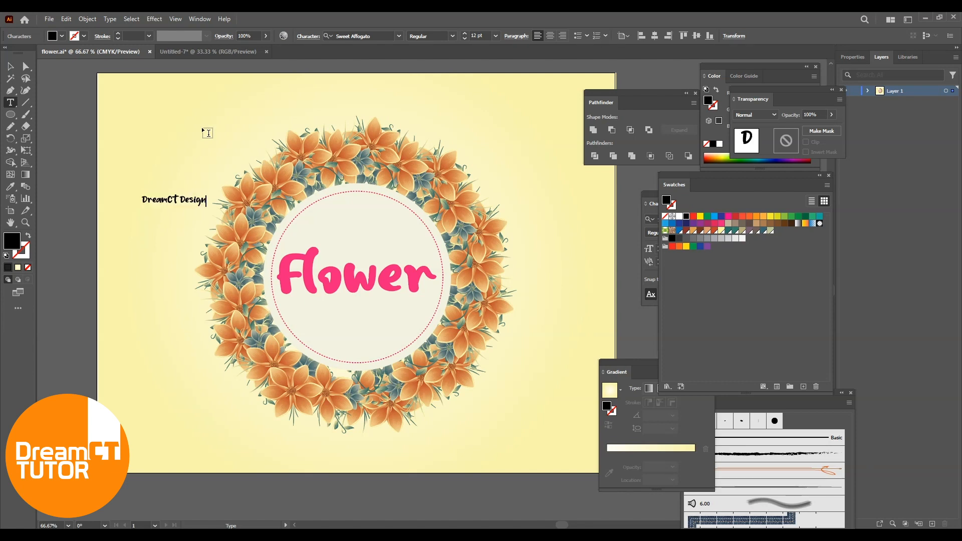
left_click(10, 67)
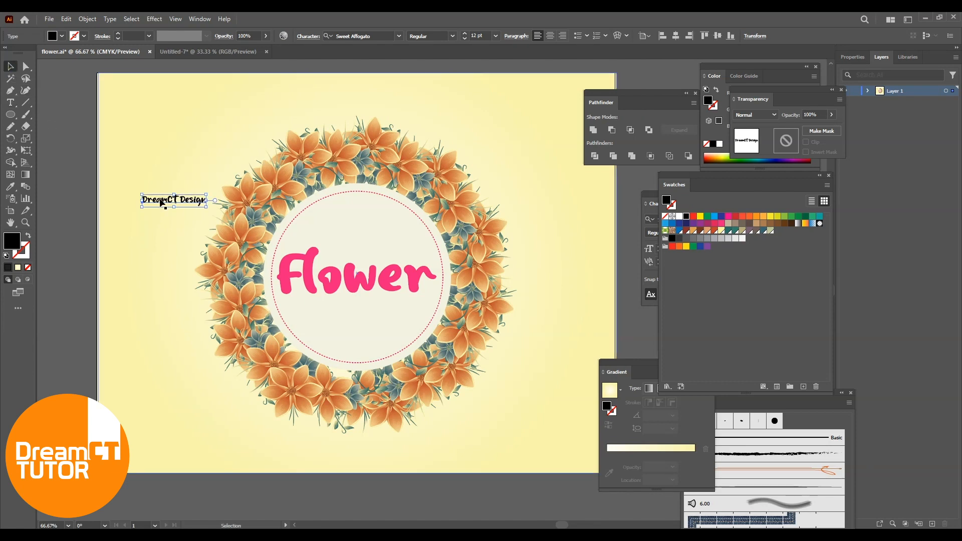
left_click_drag(183, 201, 389, 302)
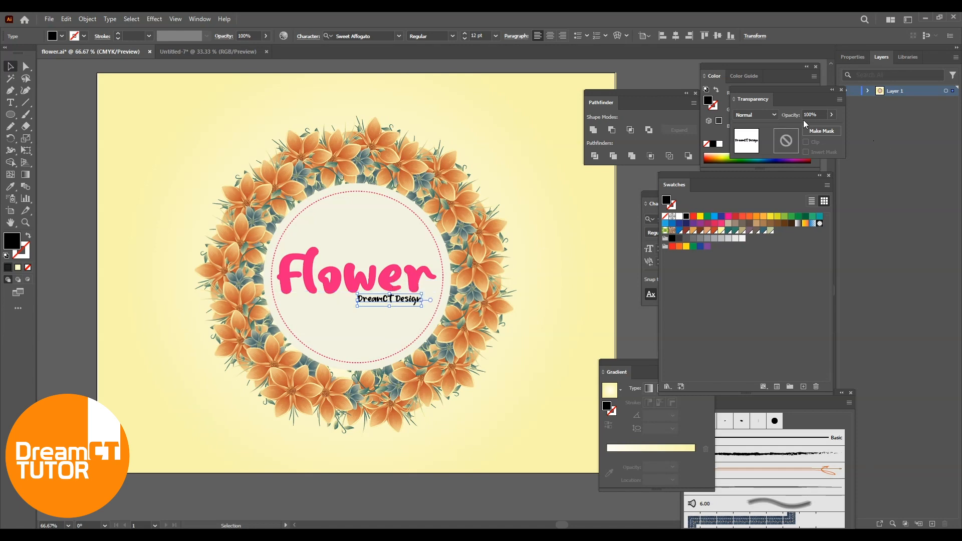
Change the DreamCT Design text's font to AMCAP Eternal
left_click(648, 204)
left_click(749, 219)
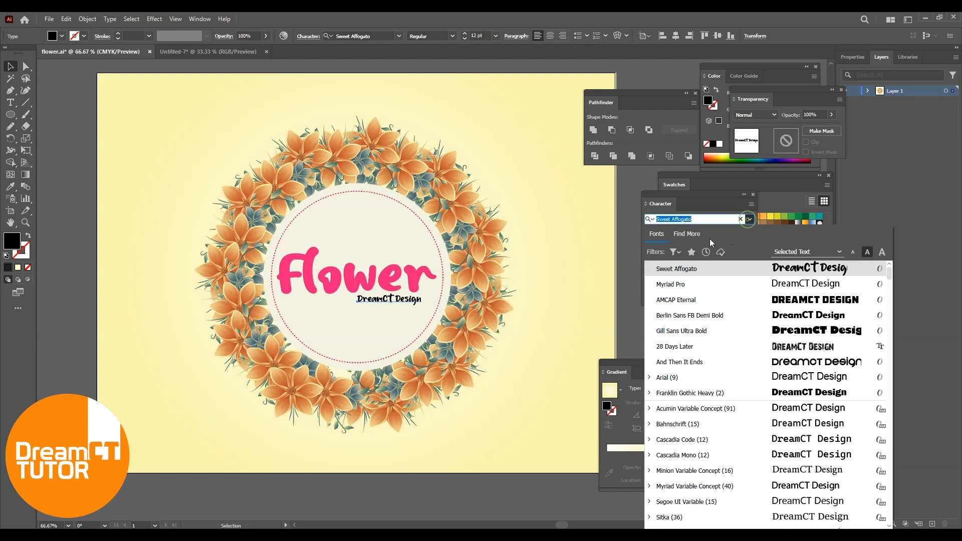
left_click(772, 300)
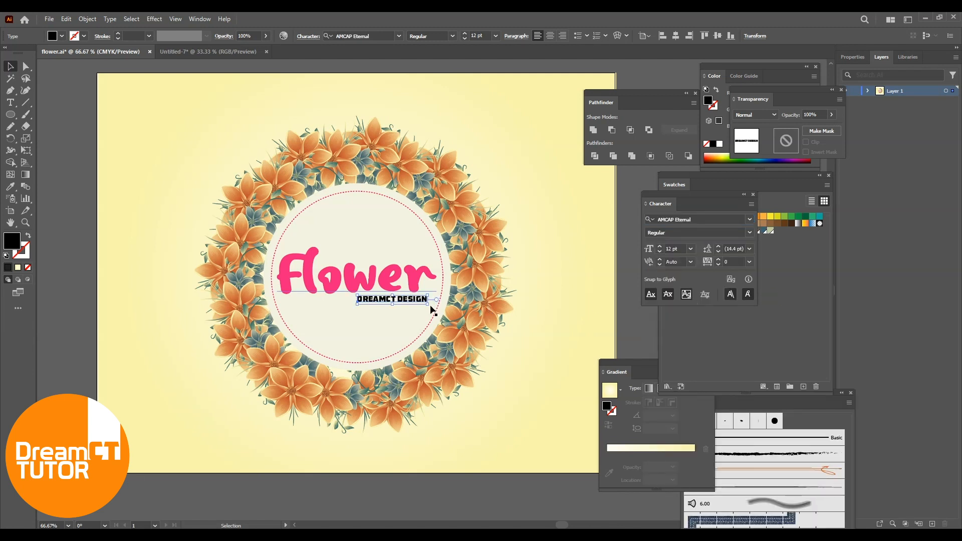
Enlarge the DreamCT Design text to about 16 pt and shift it under the start of the word Flower
left_click_drag(427, 306, 452, 315)
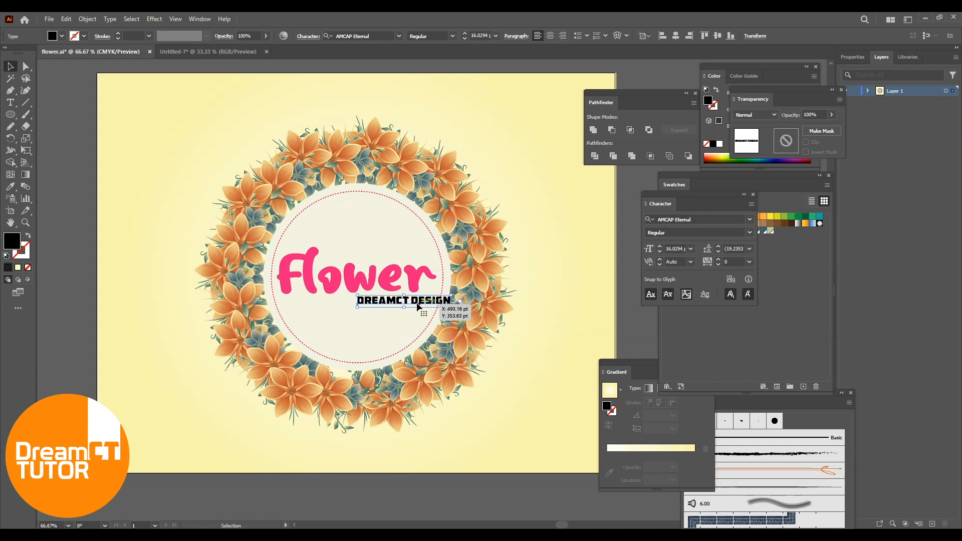
left_click_drag(381, 306, 340, 307)
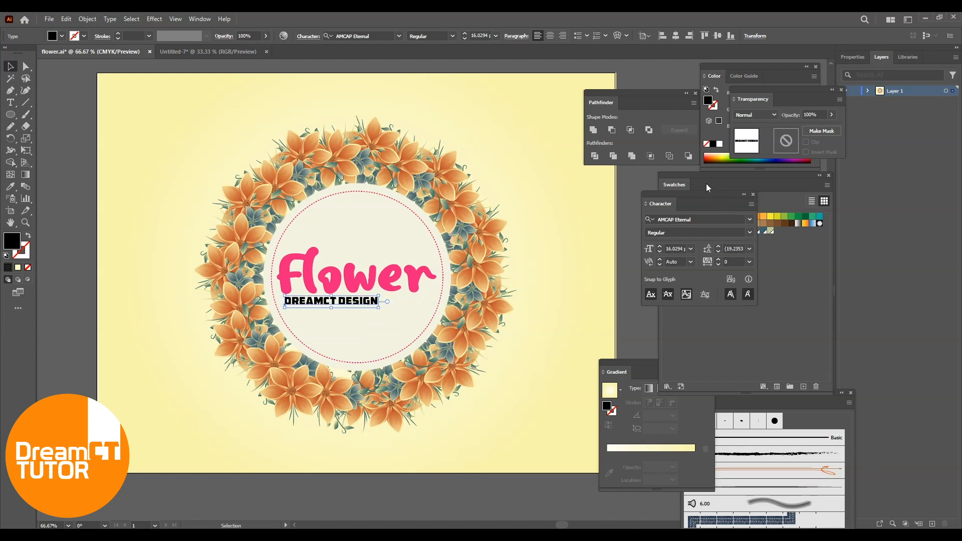
Fill the DreamCT Design text with the same bright pink swatch as the word Flower
left_click_drag(671, 204, 688, 359)
left_click(721, 224)
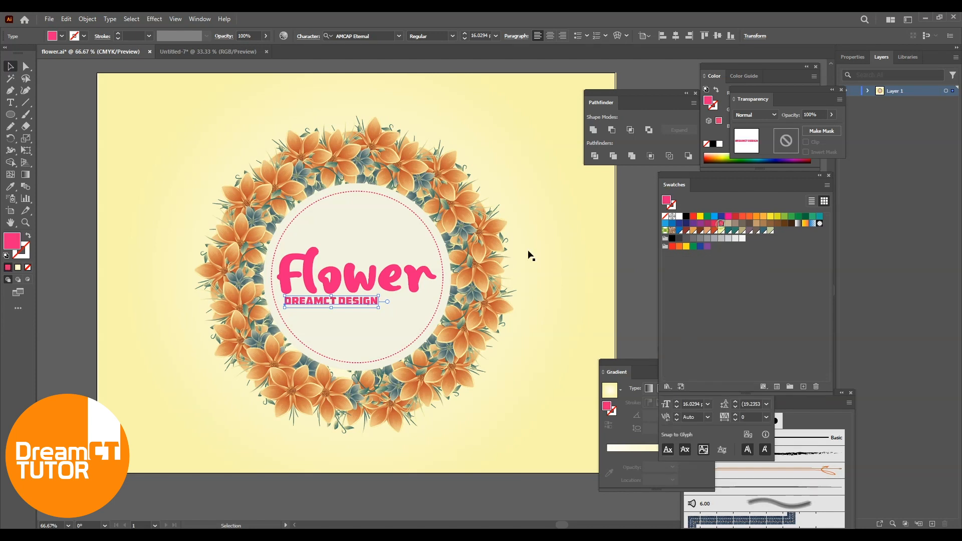
left_click(587, 264)
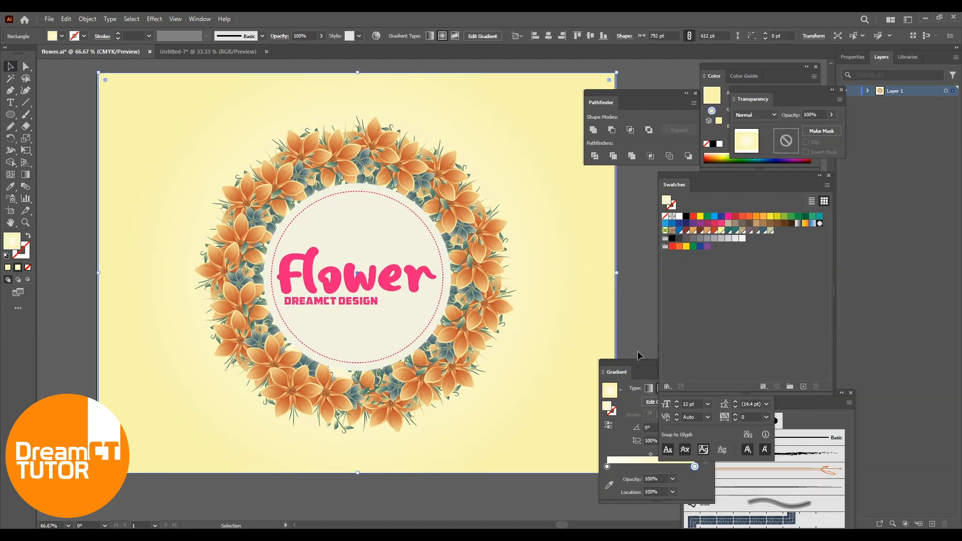
Enlarge the DreamCT Design text to about 25.4 pt so it spans nearly the width of the word Flower
left_click(377, 303)
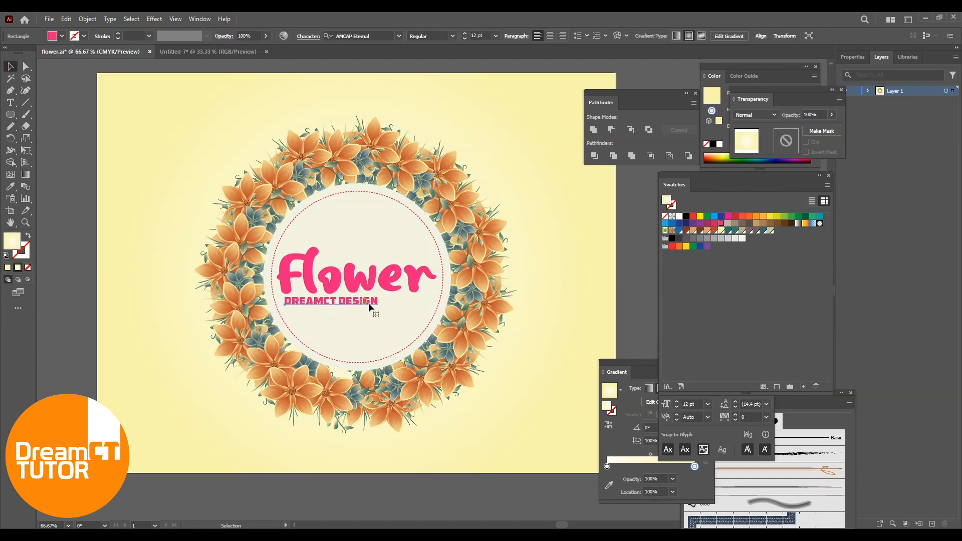
left_click_drag(380, 309, 434, 319)
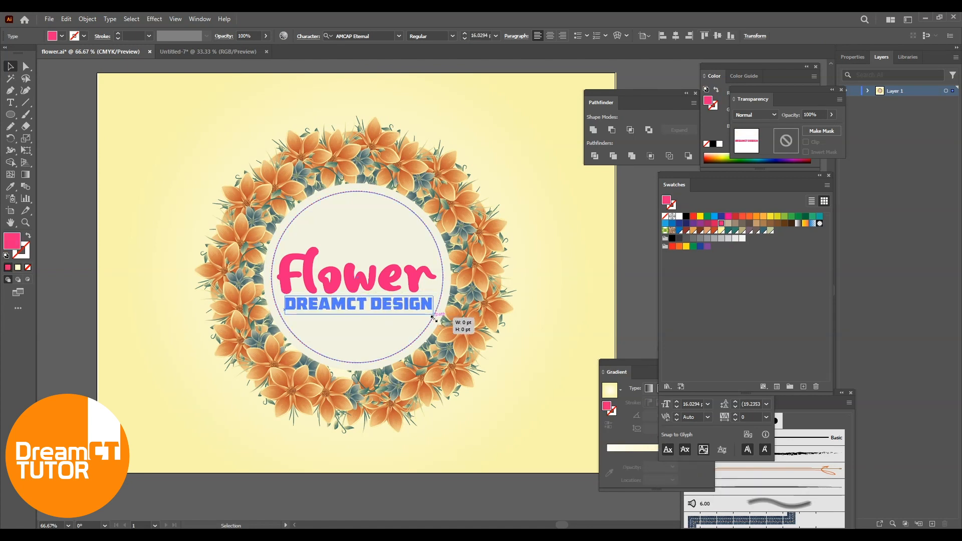
left_click(563, 307)
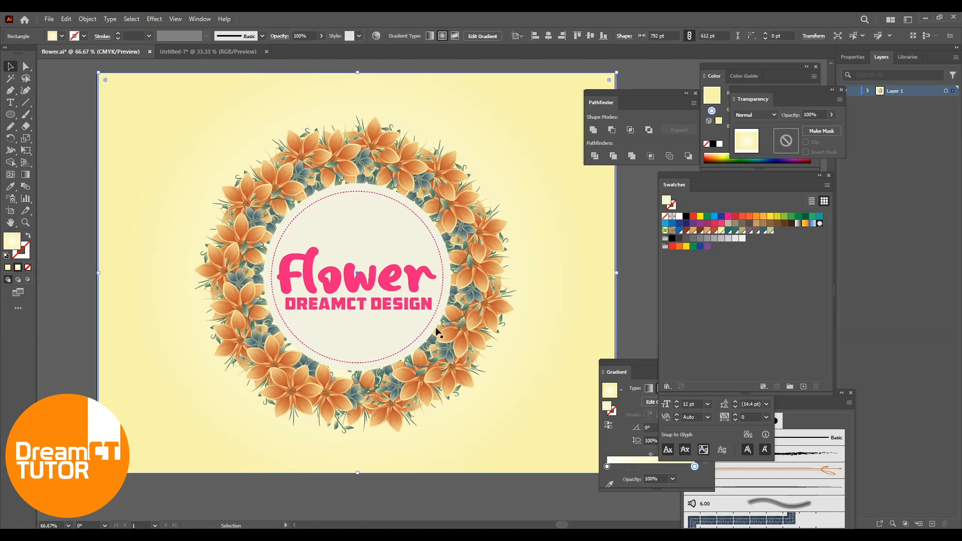
Change the DreamCT Design text's font to And Then It Ends
left_click(326, 310)
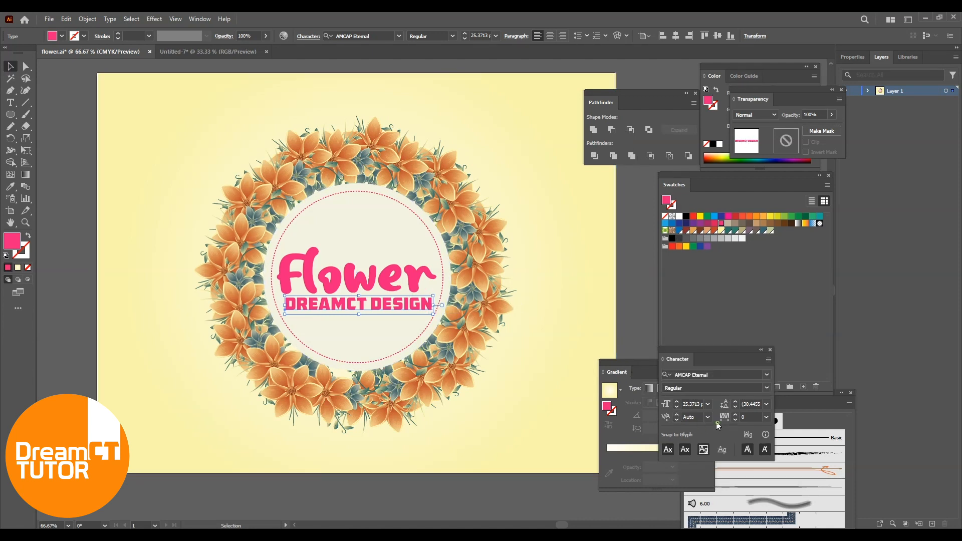
left_click(767, 377)
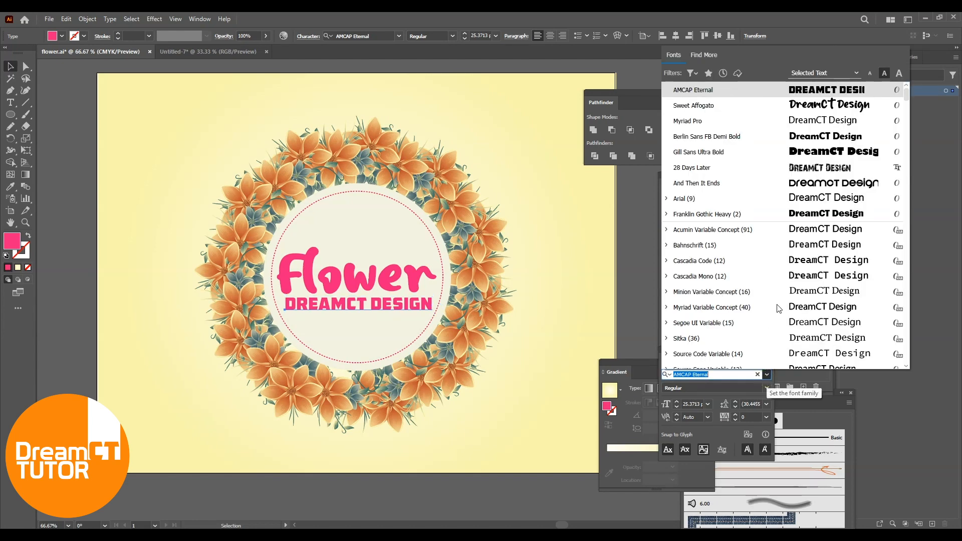
left_click(793, 186)
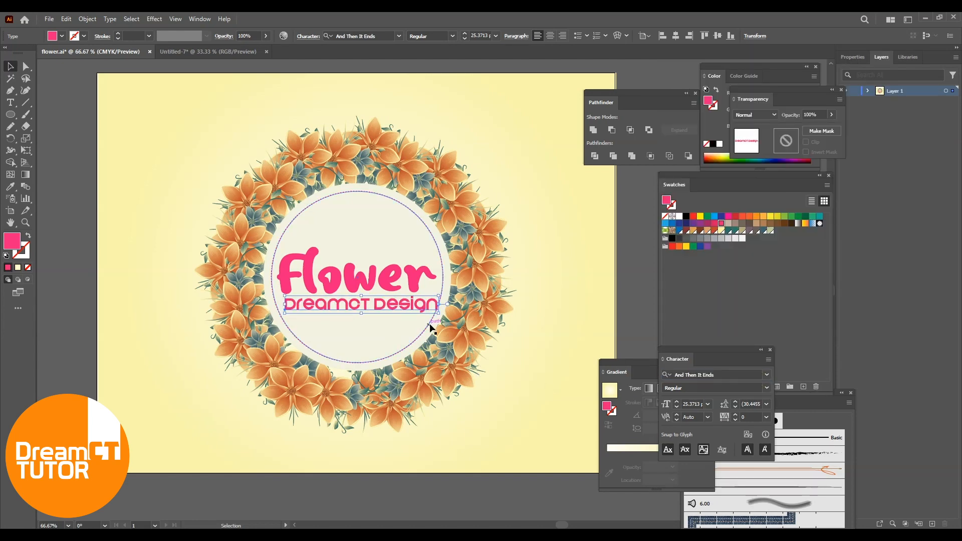
Narrow the DreamCT Design text slightly, at about 26.25 pt, and nudge it up closer to the word Flower
left_click_drag(439, 313, 429, 312)
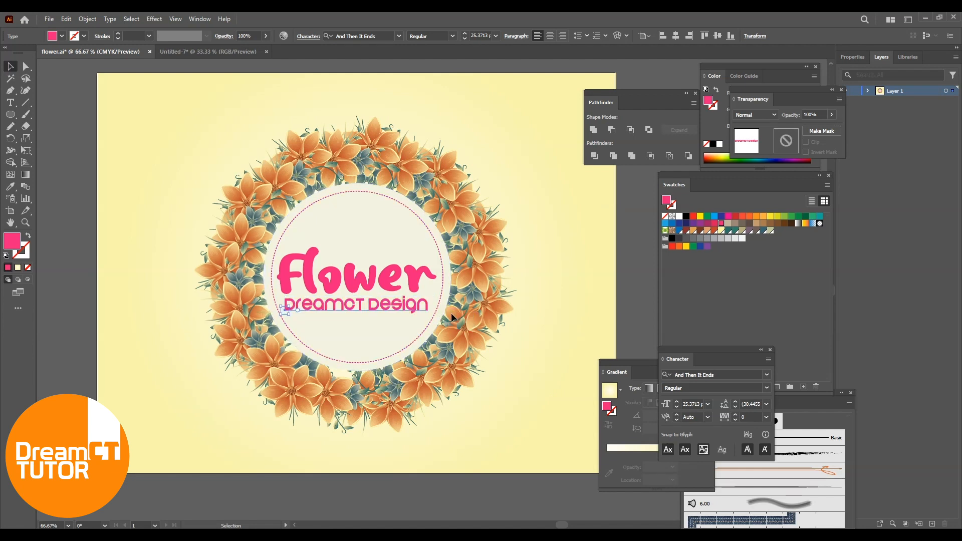
left_click(551, 295)
left_click_drag(378, 305, 378, 303)
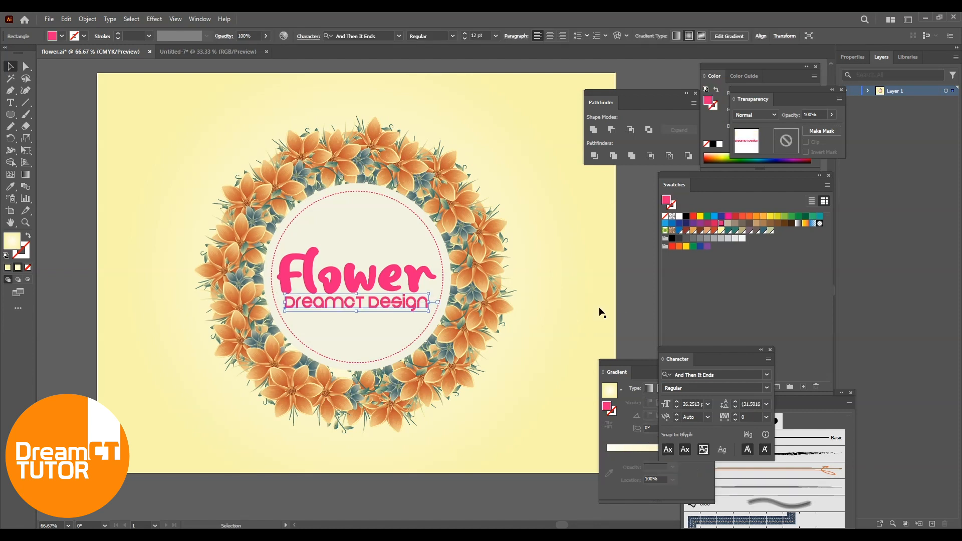
left_click(624, 308)
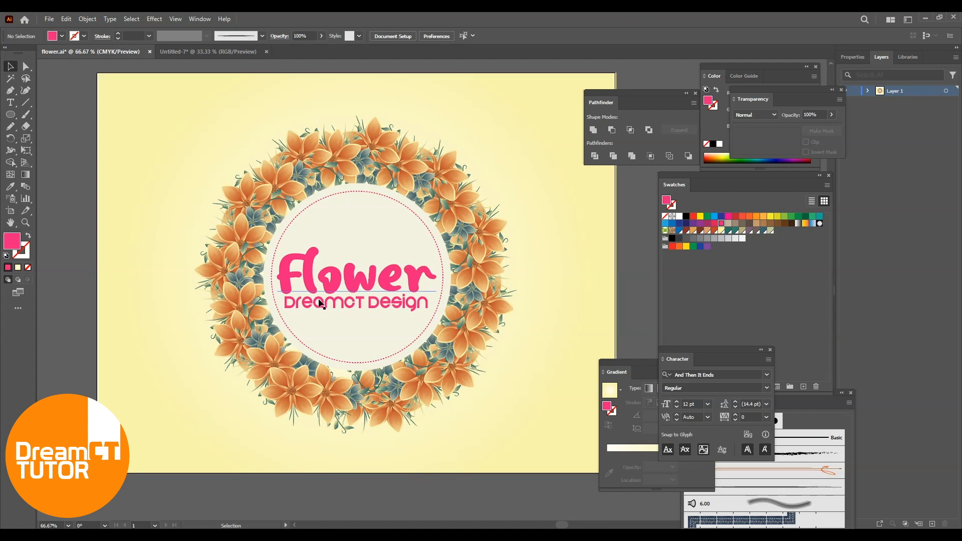
Group the Flower and DreamCT Design texts together
left_click(348, 279)
left_click(357, 304, "shift")
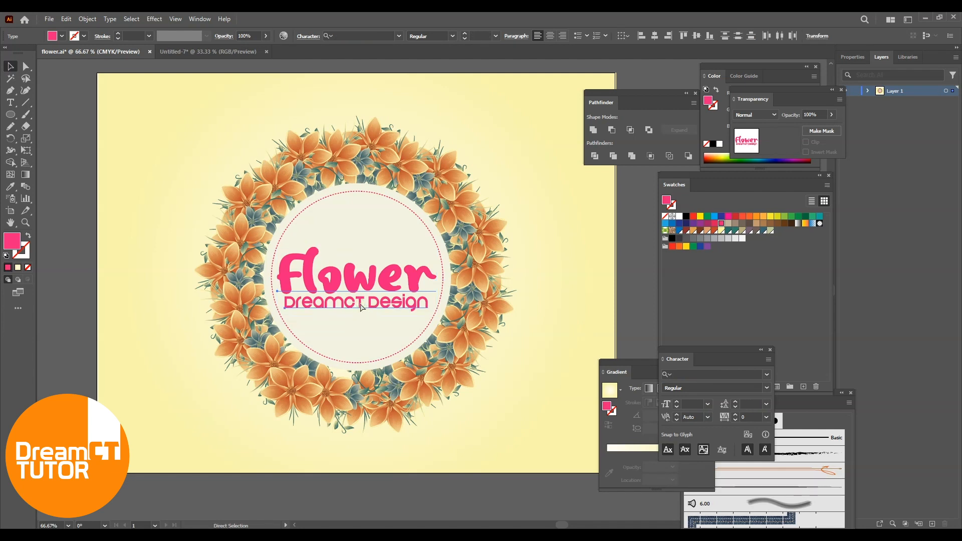
key("ctrl+g")
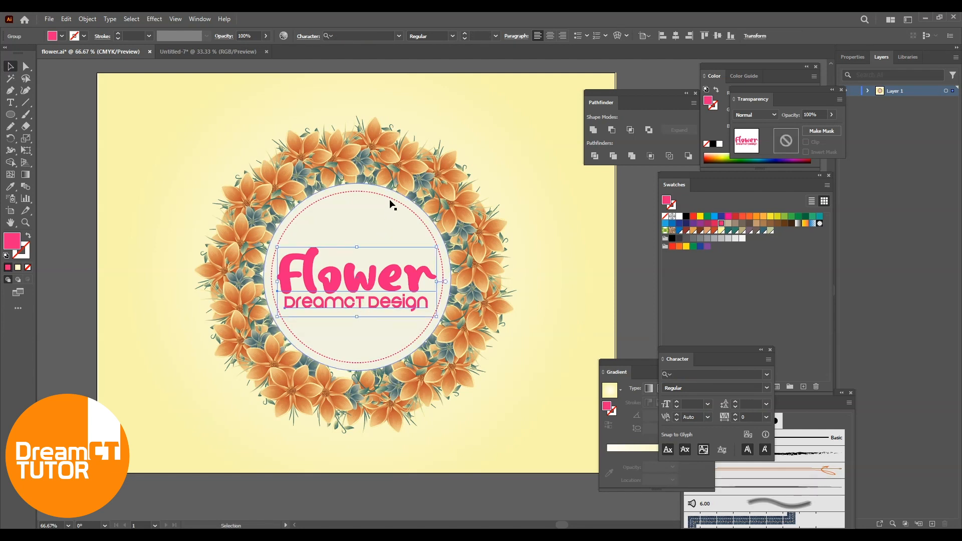
Align the dashed ring, the cream circle and the grouped lettering on a common horizontal centre
left_click(393, 195)
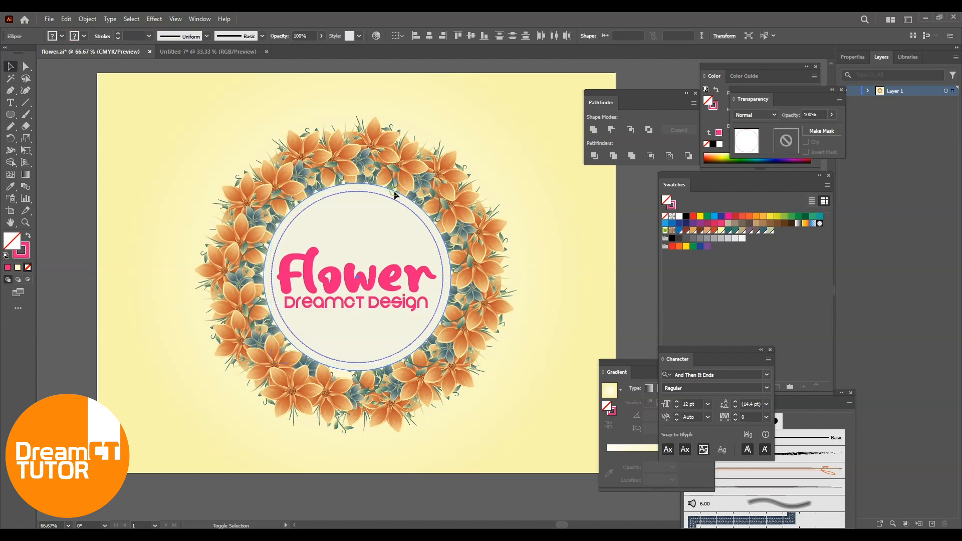
left_click(395, 195, "shift")
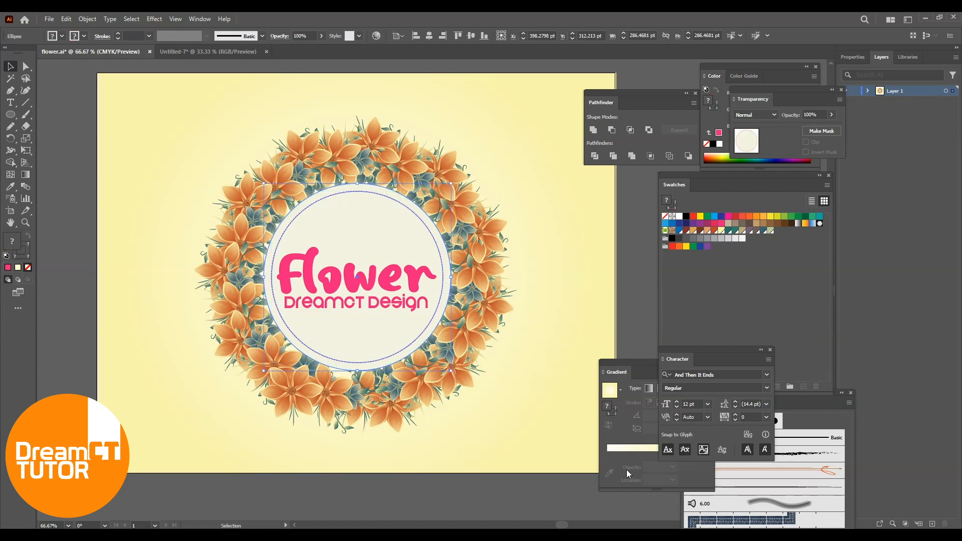
left_click(396, 295, "shift")
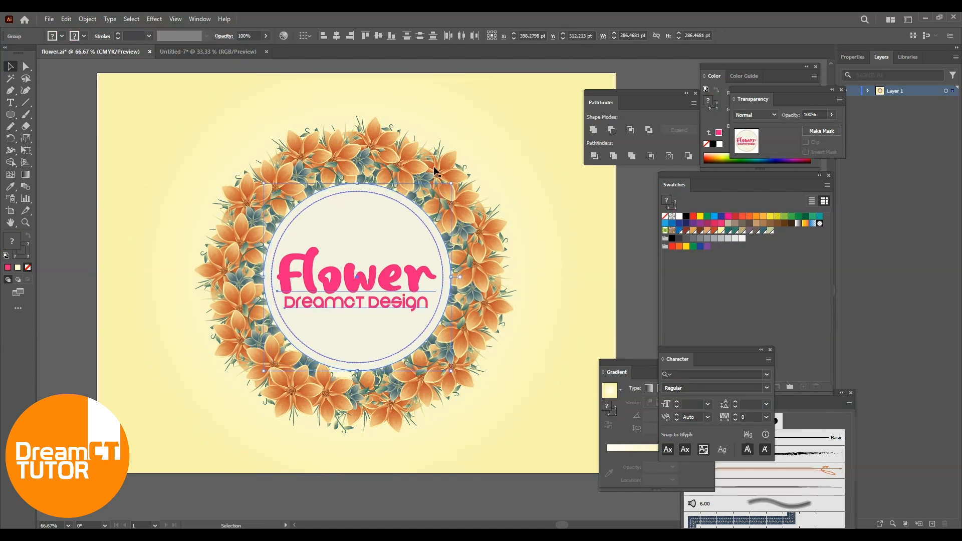
left_click(337, 36)
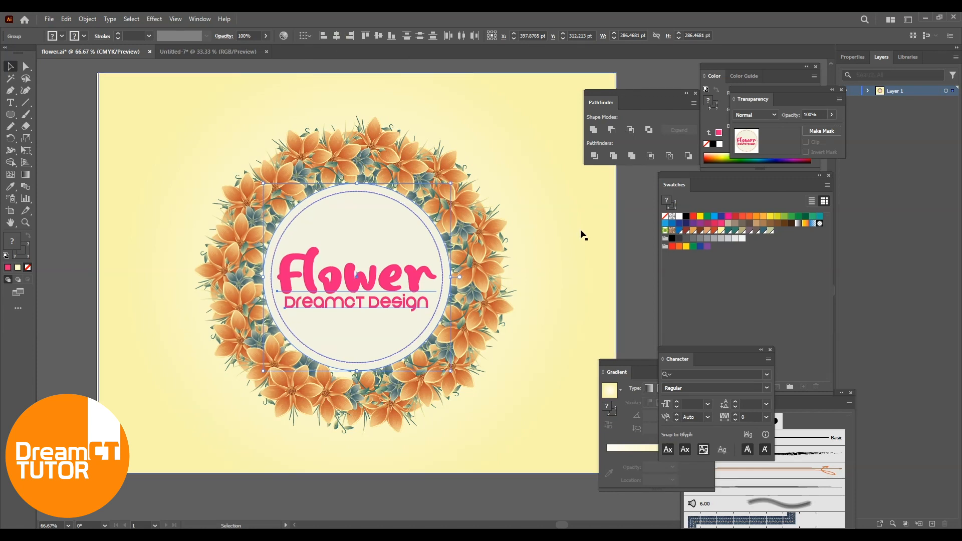
left_click(634, 254)
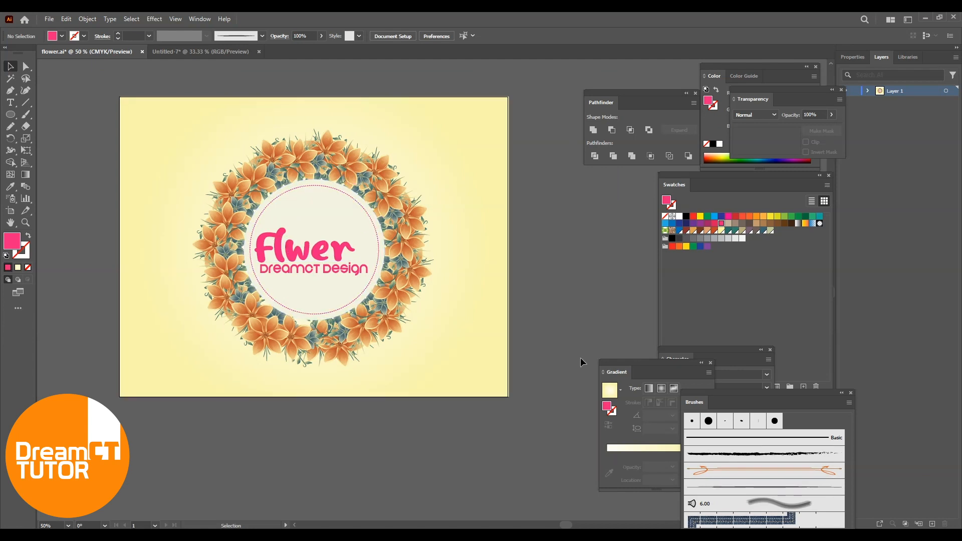
Duplicate the artboard with its artwork beside the original to get a second artboard
key("ctrl+minus")
left_click_drag(555, 308, 389, 268)
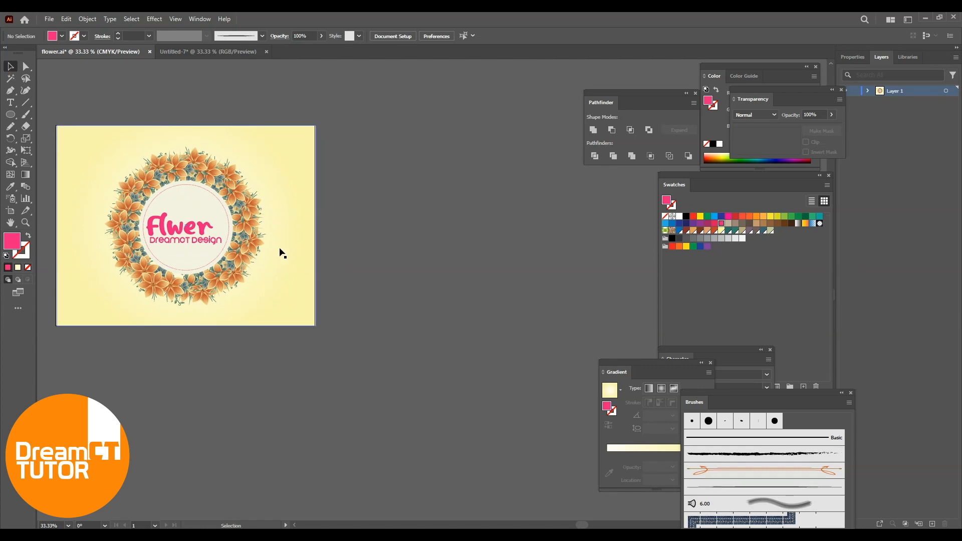
left_click(11, 212)
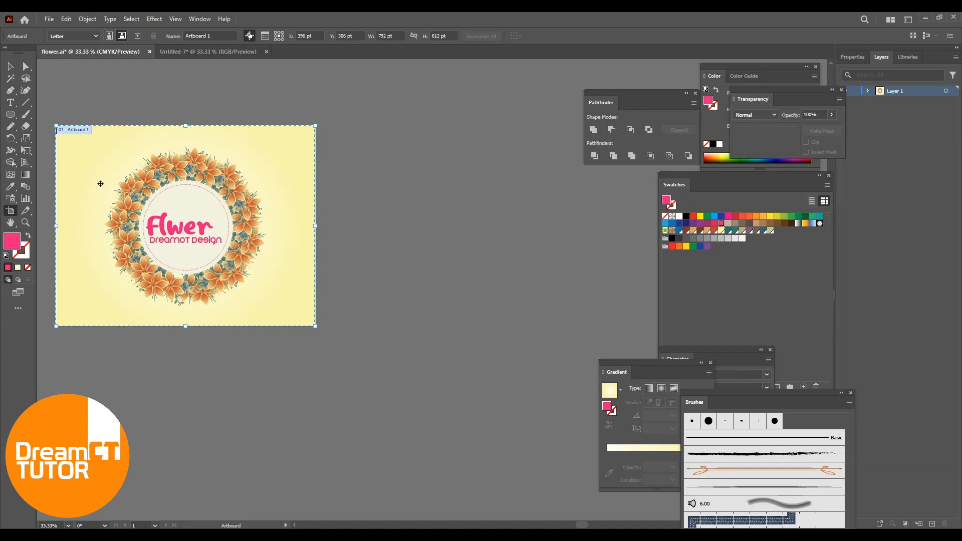
left_click_drag(134, 191, 354, 186)
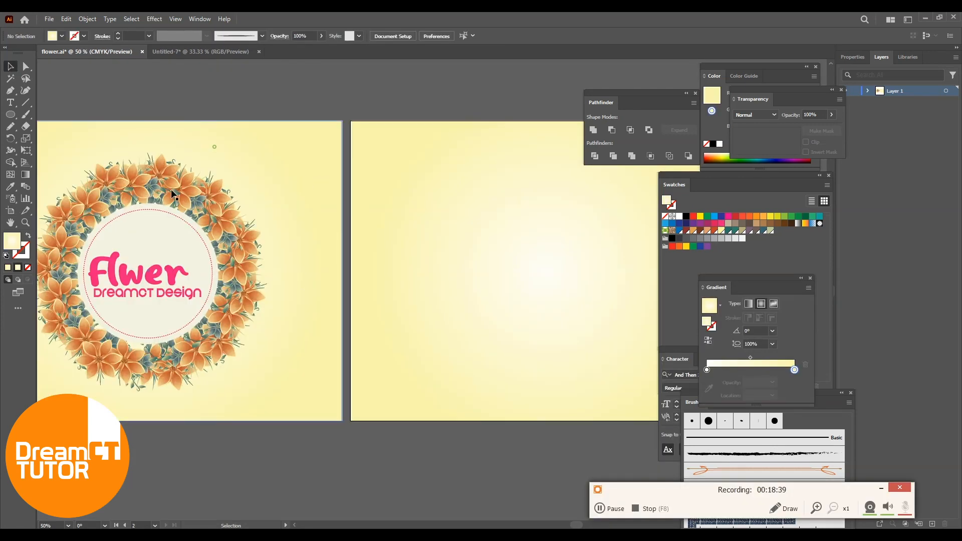
Isolate the wreath's radial repeat, copy its source flower cluster, and exit isolation mode
left_click(148, 183)
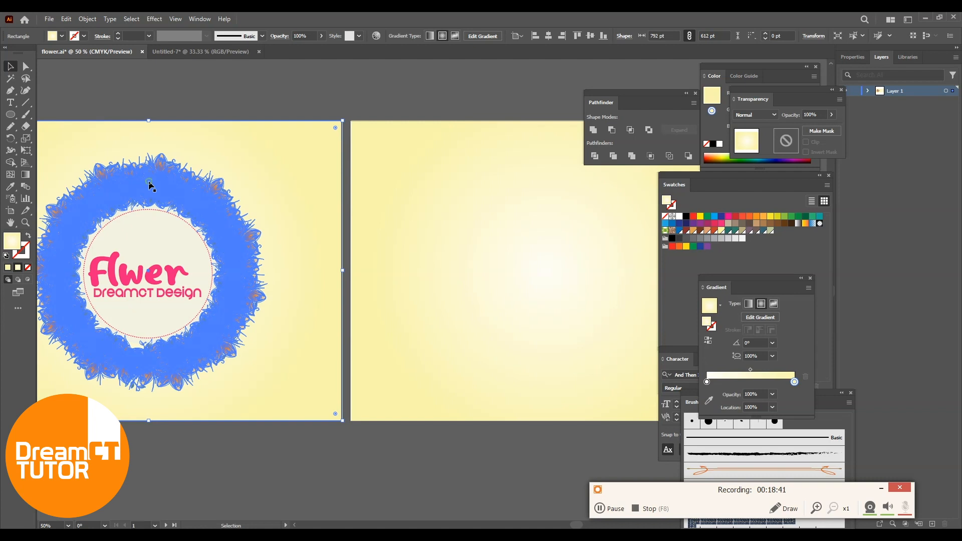
double_click(148, 184)
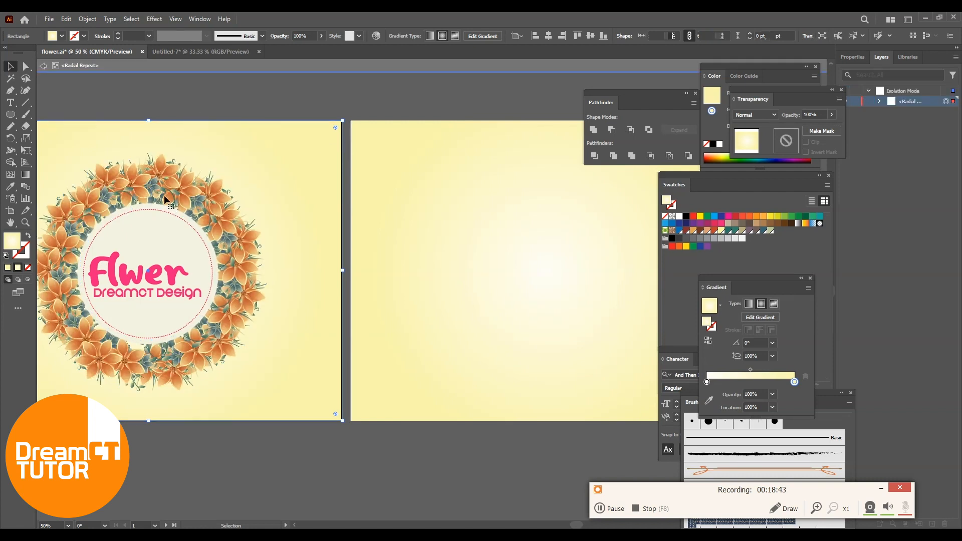
left_click(113, 184)
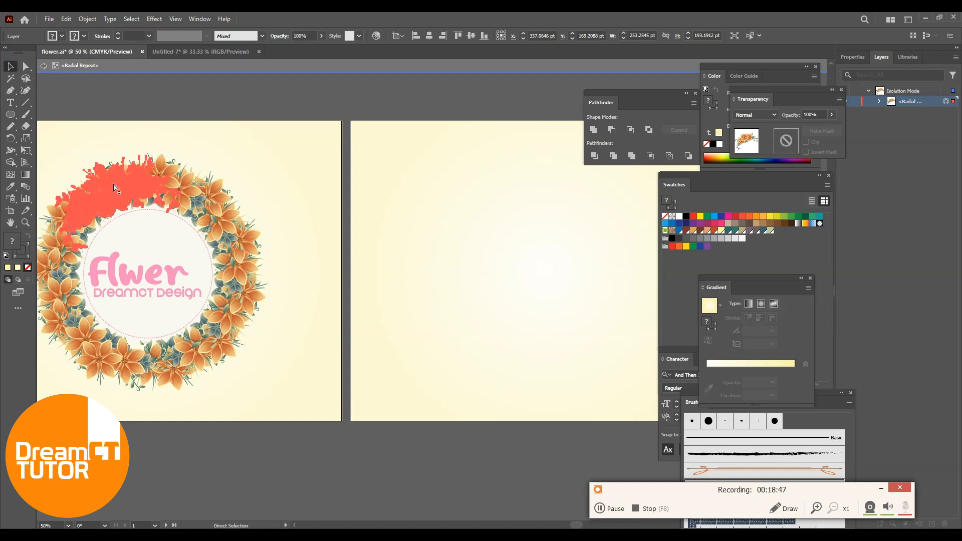
double_click(341, 116)
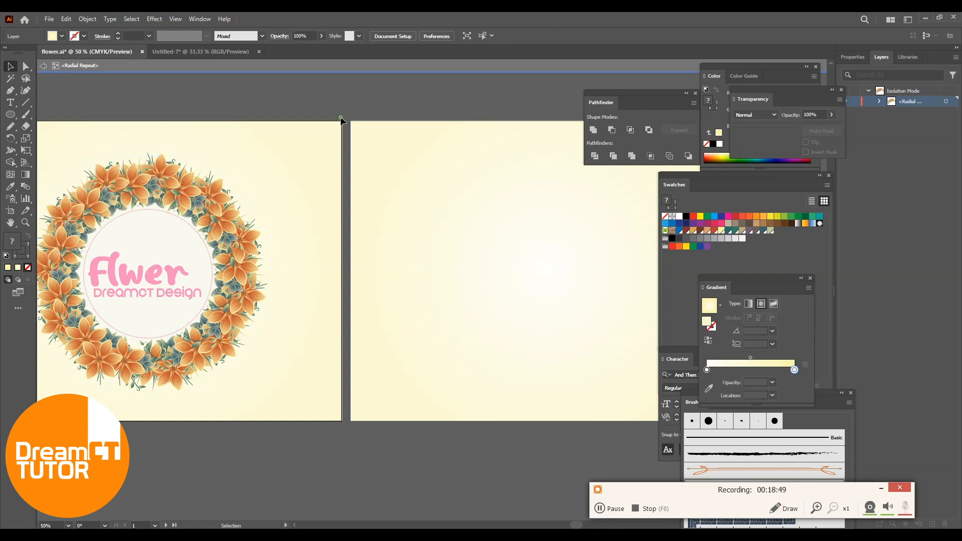
Paste the flower cluster onto the empty second artboard and place it above and beside the gradient's bright centre
left_click(428, 219)
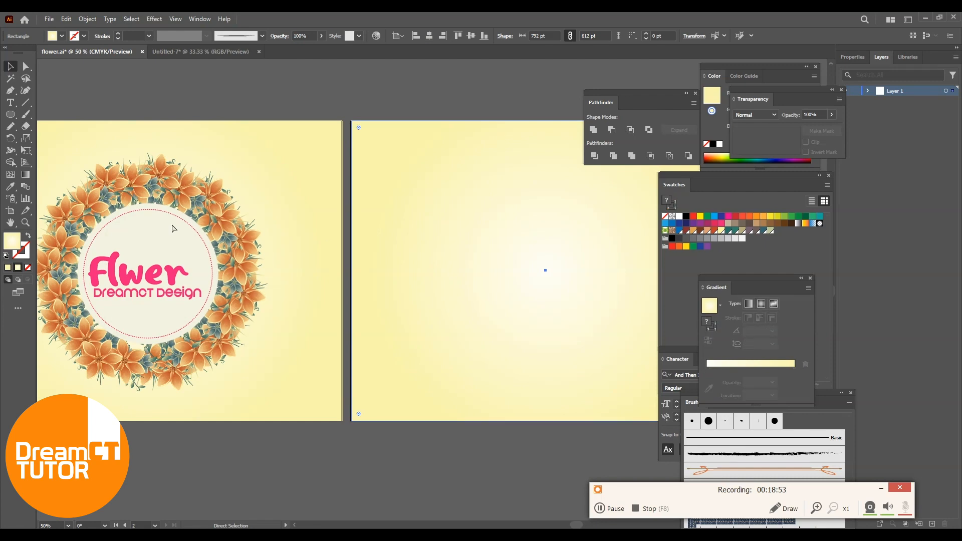
key("ctrl+v")
left_click_drag(437, 279, 451, 215)
left_click(472, 116)
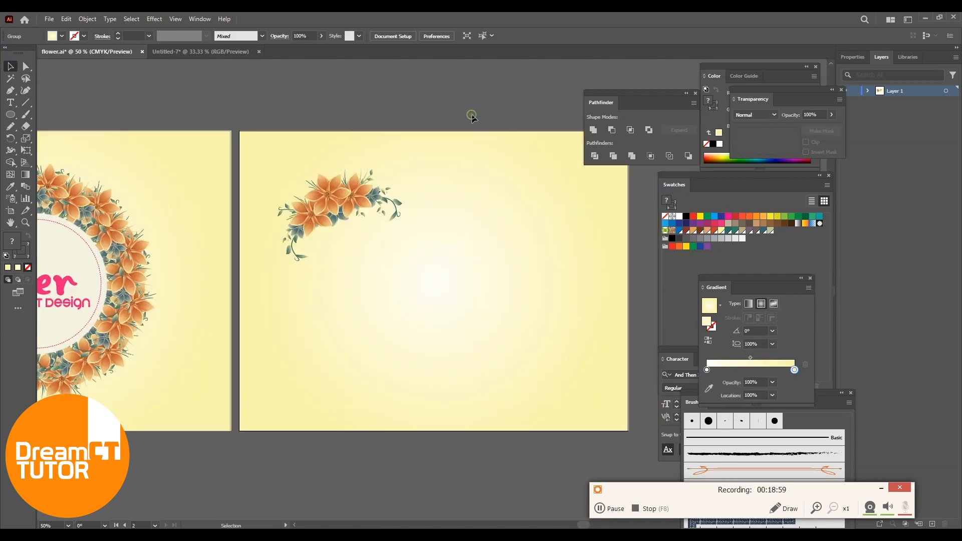
left_click_drag(337, 196, 368, 204)
left_click(339, 148)
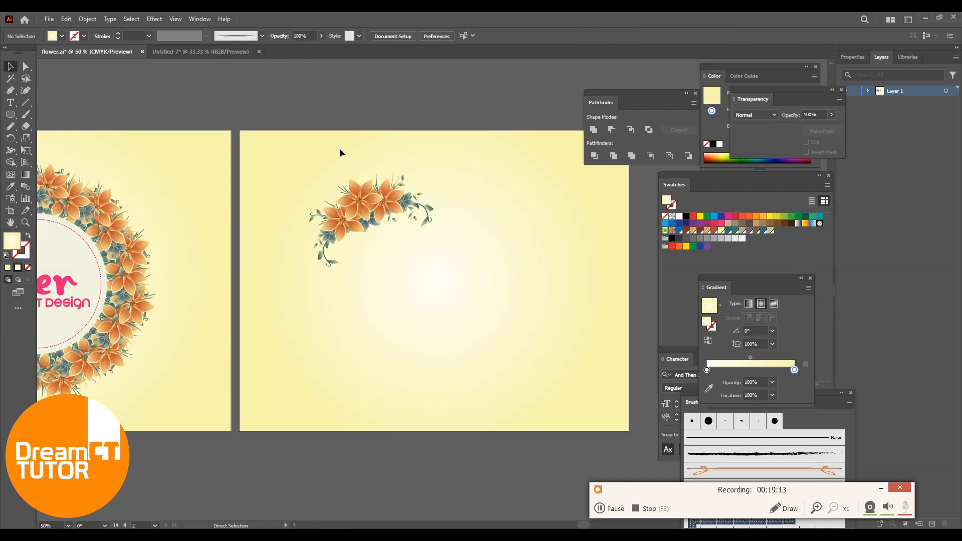
Apply a Mirror repeat to the flower cluster on the second artboard
left_click(366, 200)
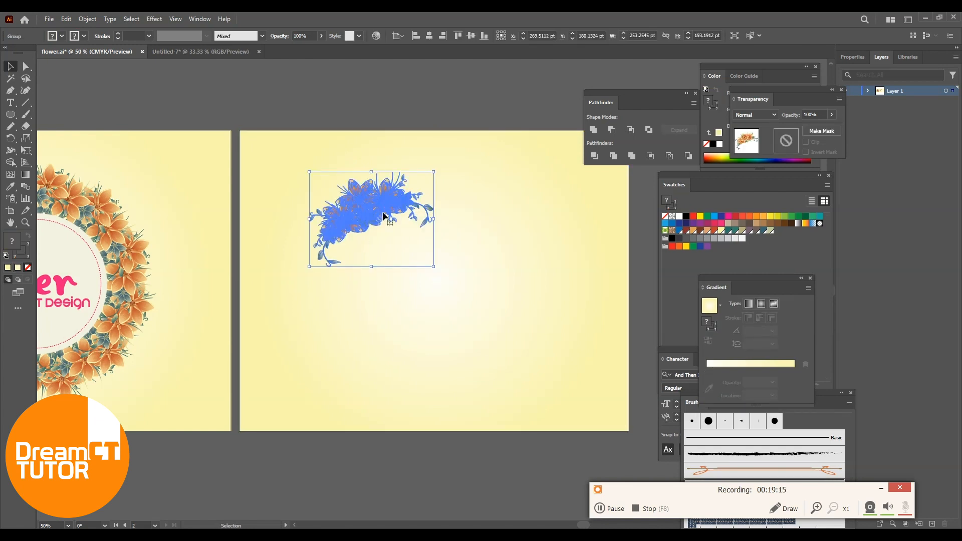
left_click(87, 19)
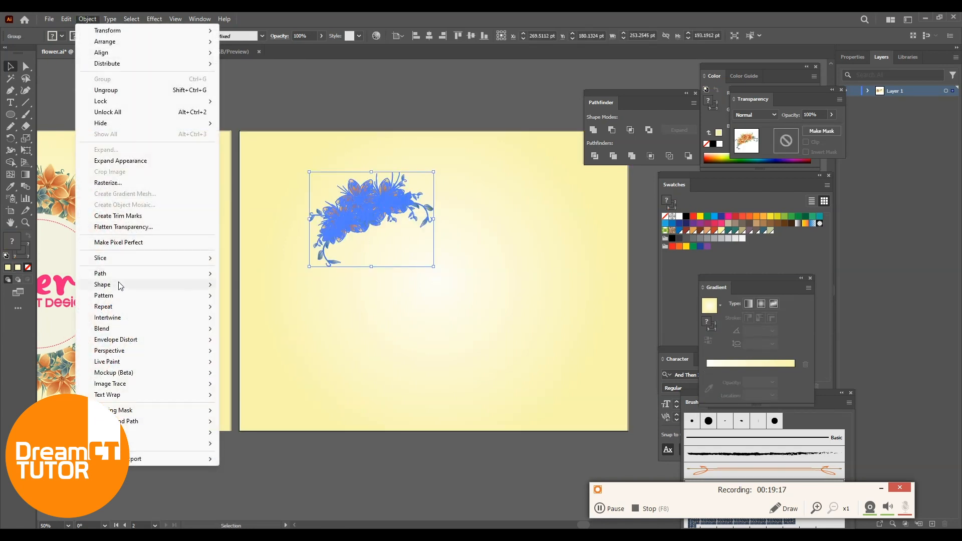
mouse_move(122, 306)
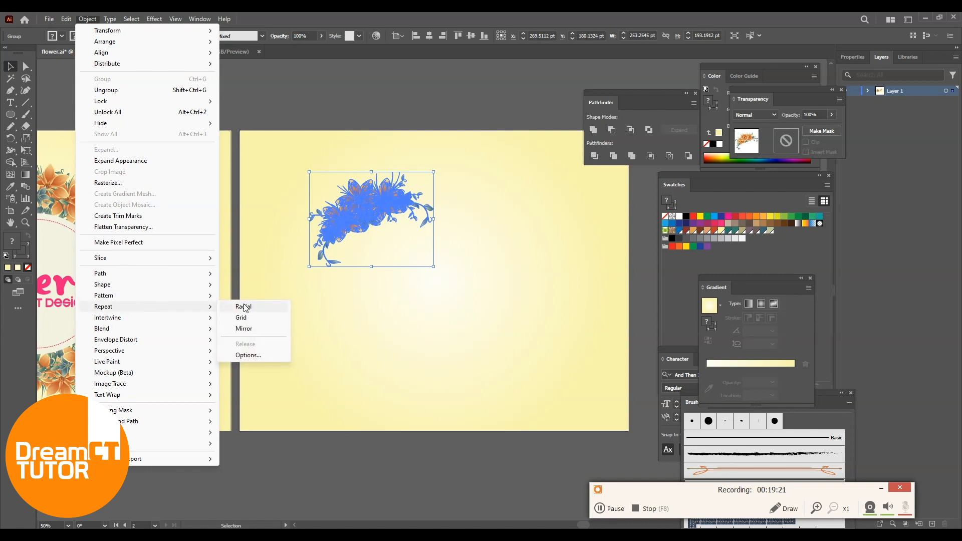
left_click(246, 329)
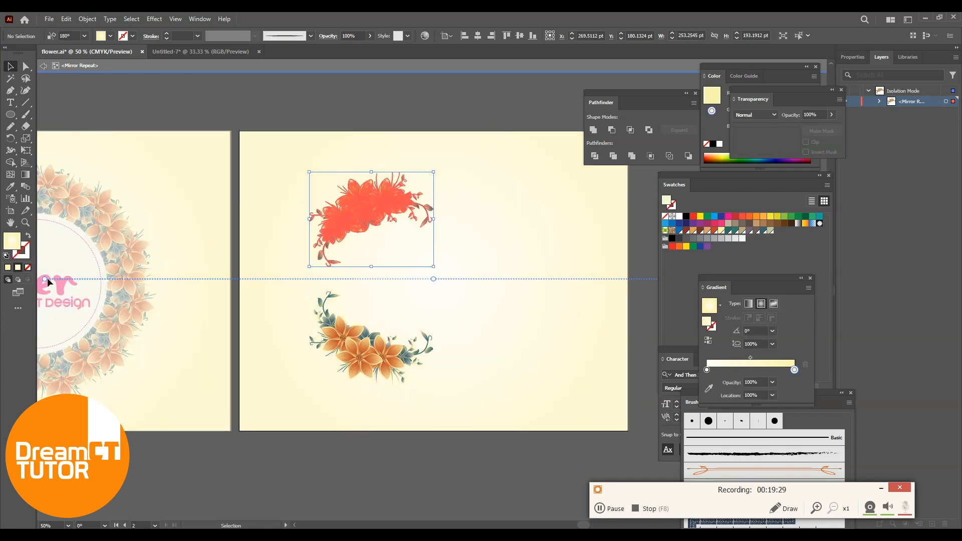
Rotate the mirror axis to about 199.5°, bring the two clusters closer together, and move the finished pair toward the artboard's centre
left_click_drag(44, 280, 93, 399)
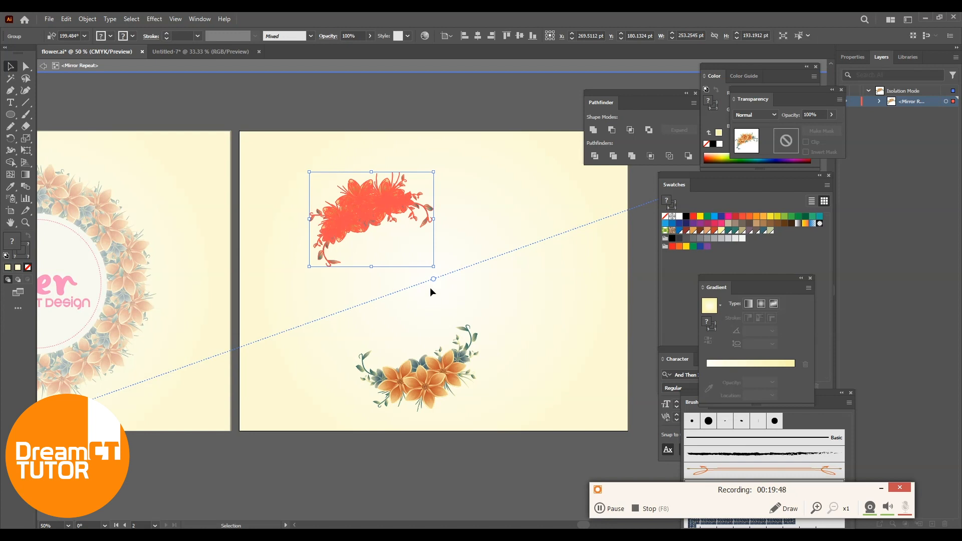
left_click_drag(433, 279, 426, 255)
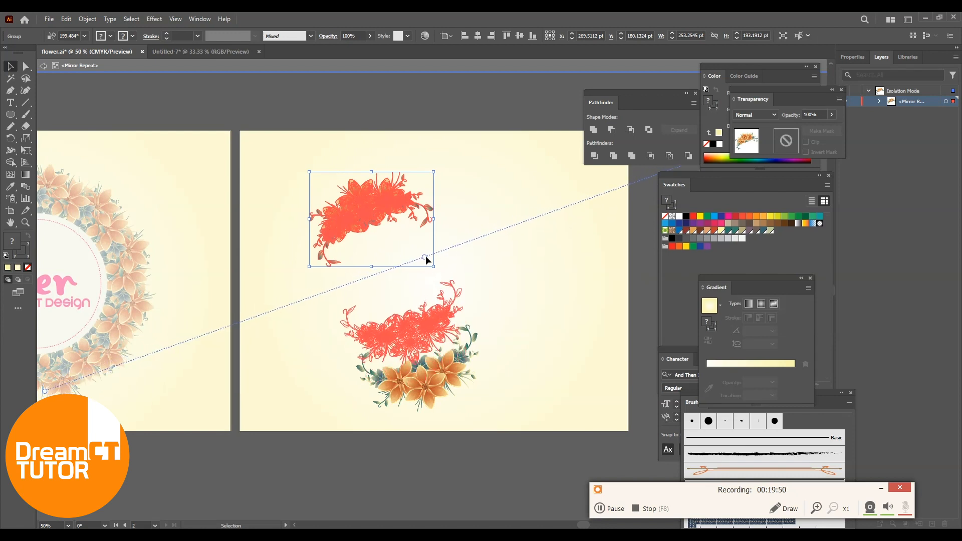
left_click(551, 293)
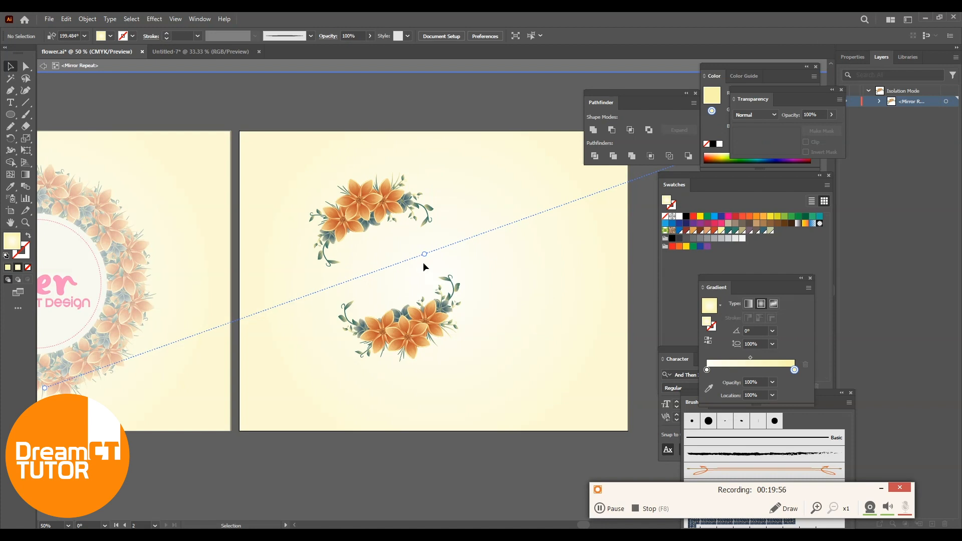
double_click(614, 296)
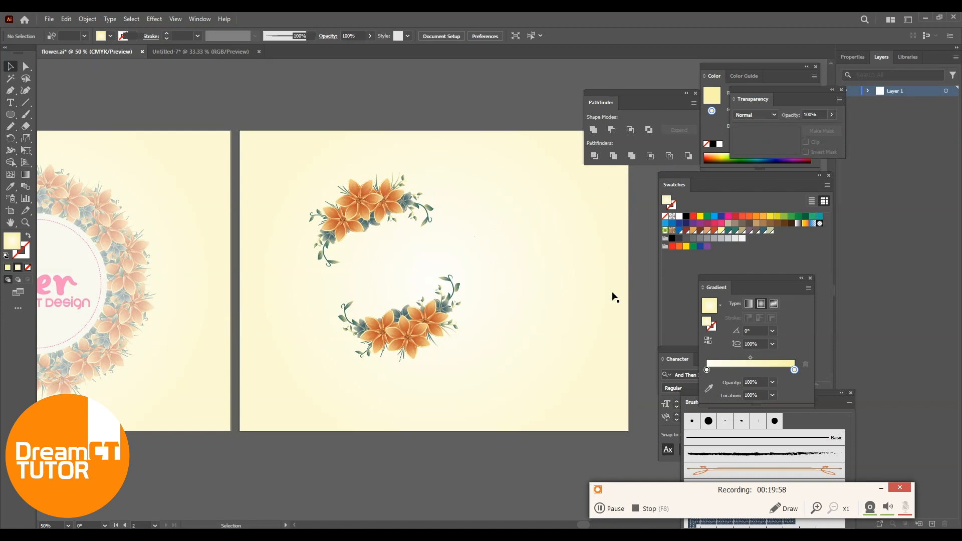
left_click_drag(349, 222, 389, 227)
Change the outer colour stop of the second background's radial gradient to pink FC97AD and lock that background
left_click(495, 145)
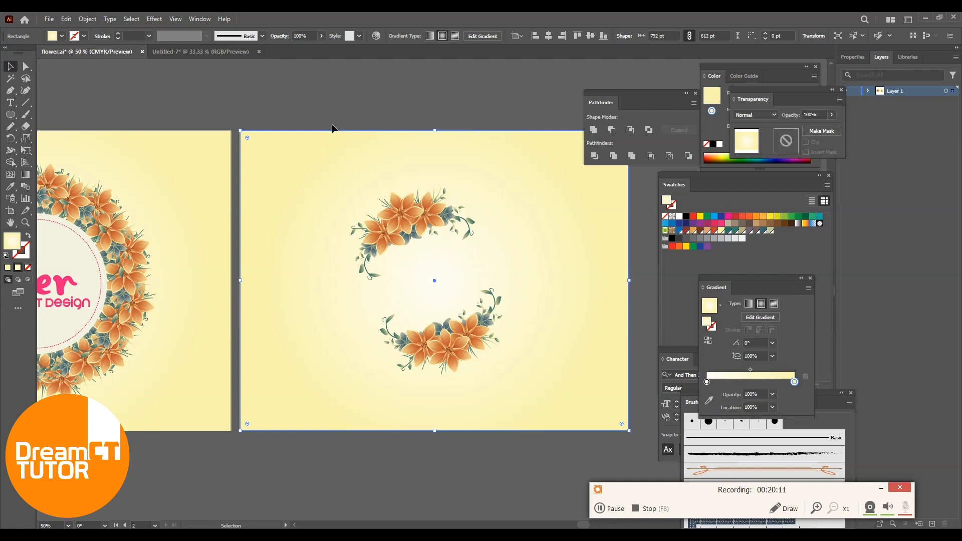
left_click(25, 174)
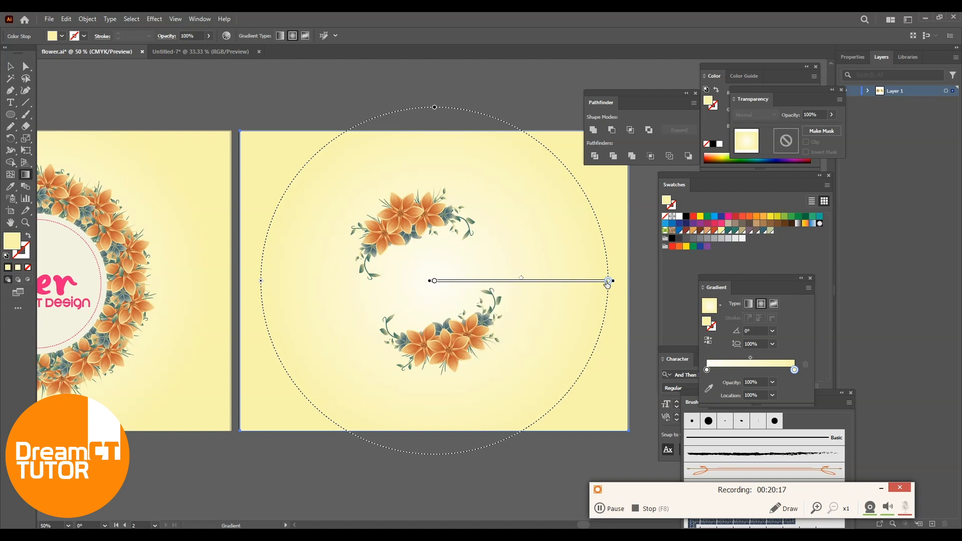
double_click(608, 282)
left_click_drag(574, 333, 556, 336)
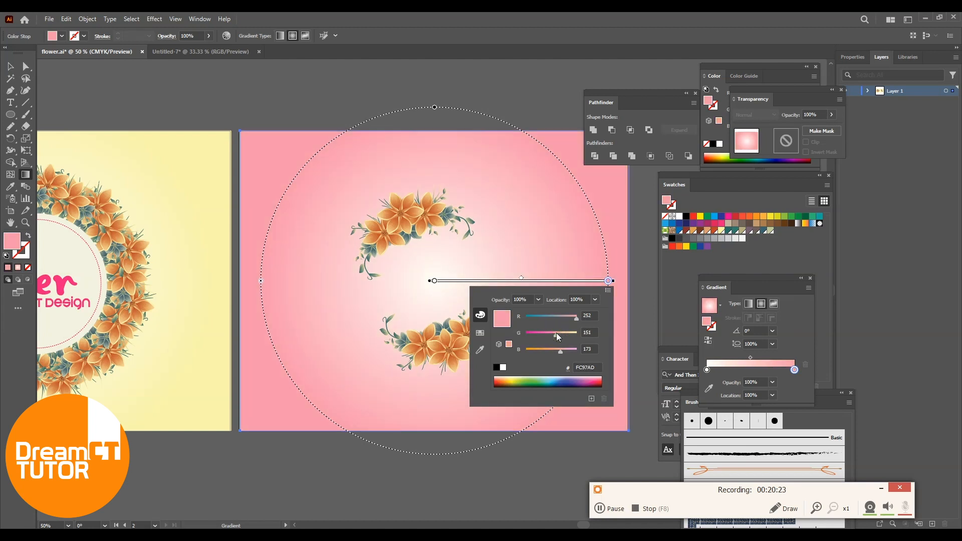
left_click(9, 71)
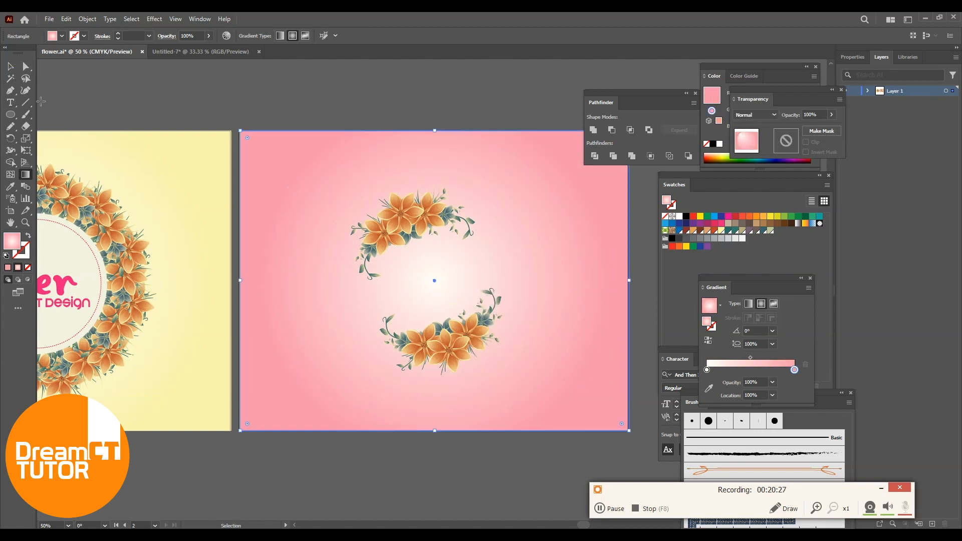
left_click(252, 94)
left_click(321, 167)
key("ctrl+2")
Rotate the mirrored flower clusters counterclockwise by about 7°
left_click_drag(348, 184, 525, 243)
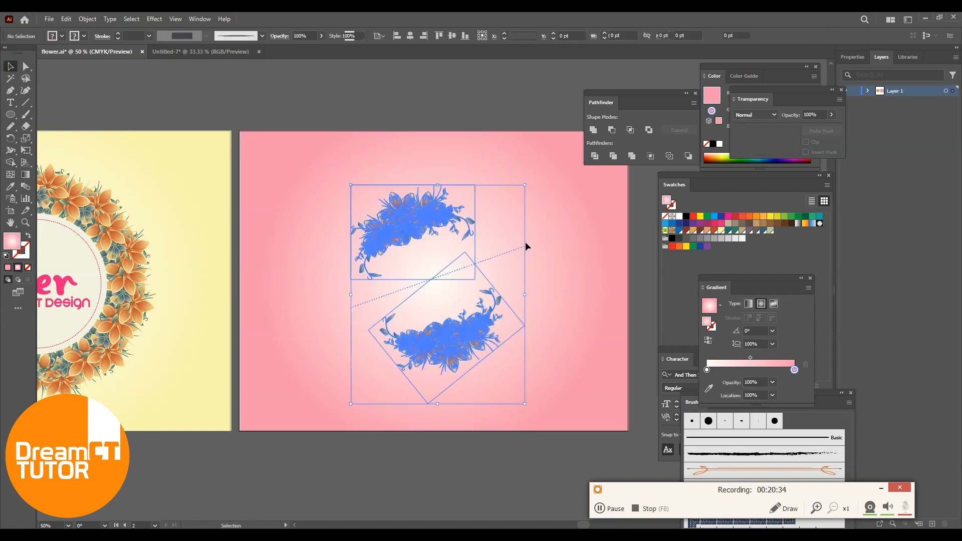
mouse_move(528, 183)
left_mouse_down()
mouse_move(507, 150)
mouse_move(533, 168)
left_mouse_up()
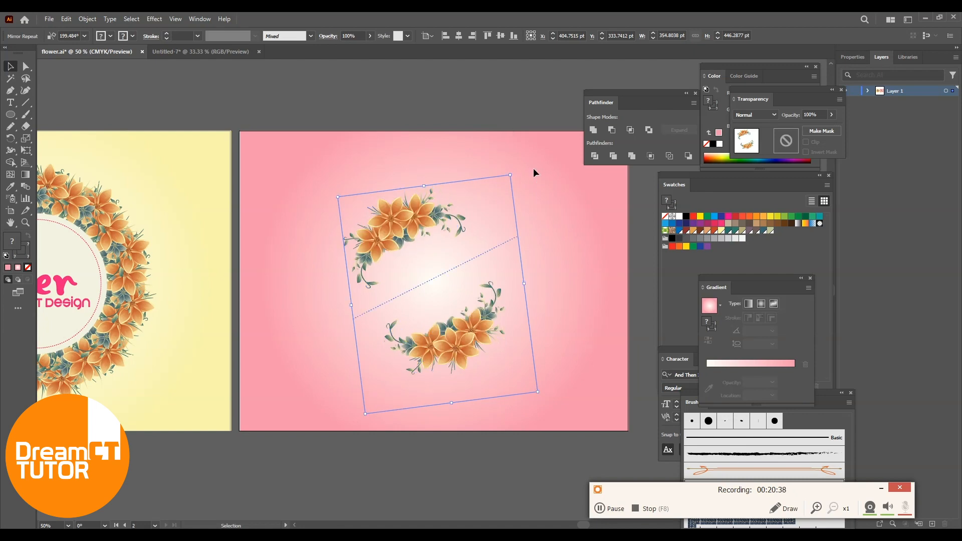
left_click(595, 237)
Draw a circle about 247 pt in diameter between the flower clusters and fill it with light grey C=0 M=0 Y=0 K=5
key("ctrl+plus")
key("ctrl+plus")
left_click_drag(568, 259, 530, 279)
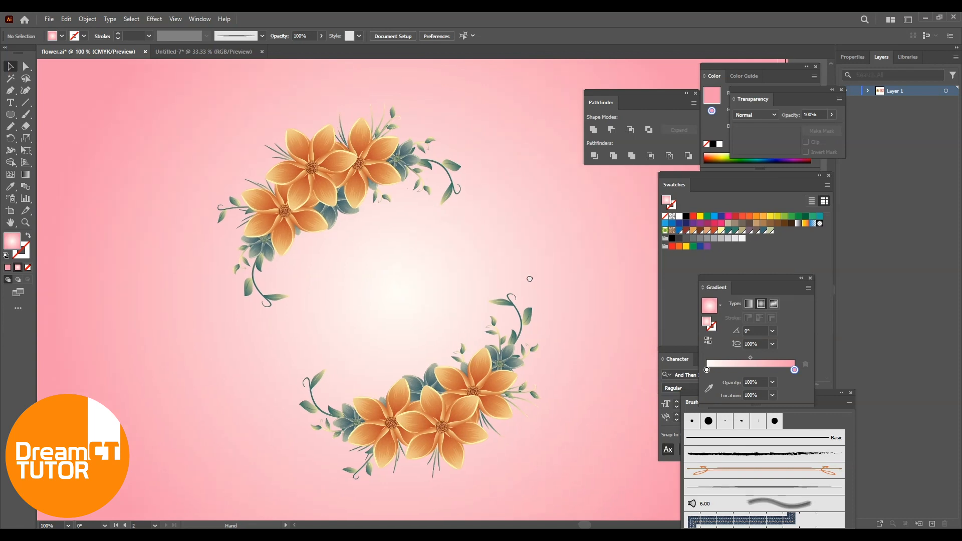
key("ctrl+a")
left_click(170, 161)
left_click_drag(14, 118, 45, 139)
left_click_drag(389, 303, 511, 423)
key("v")
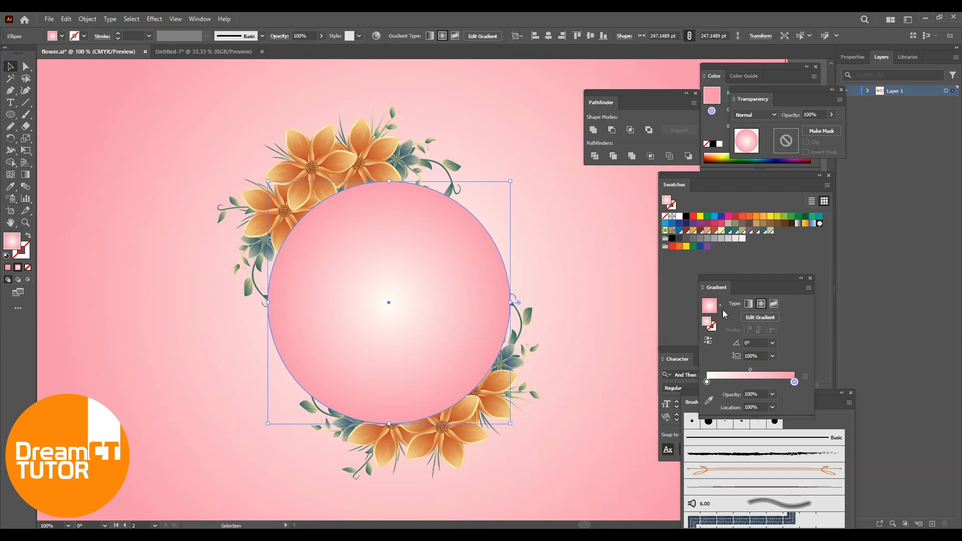
left_click(743, 239)
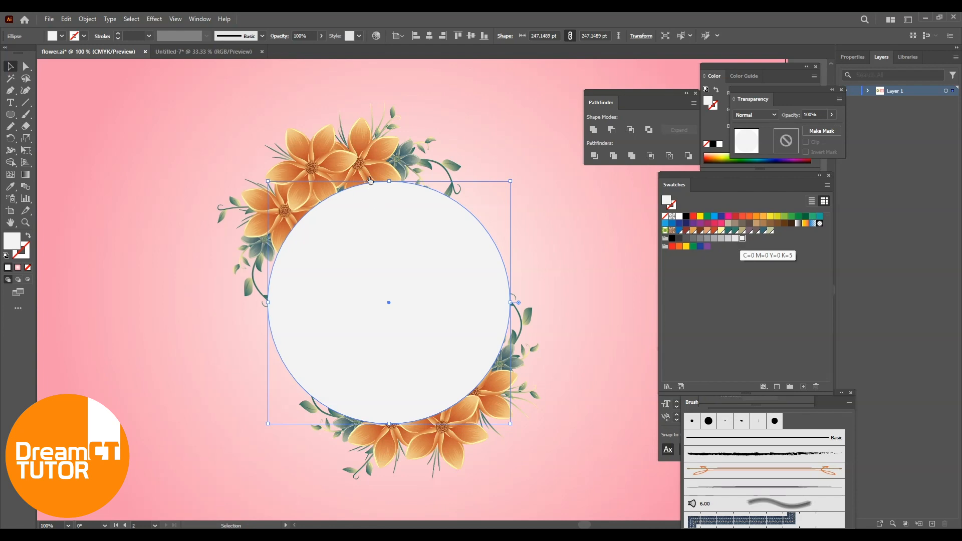
Bring the mirrored flower clusters in front of the light grey circle
right_click(365, 159)
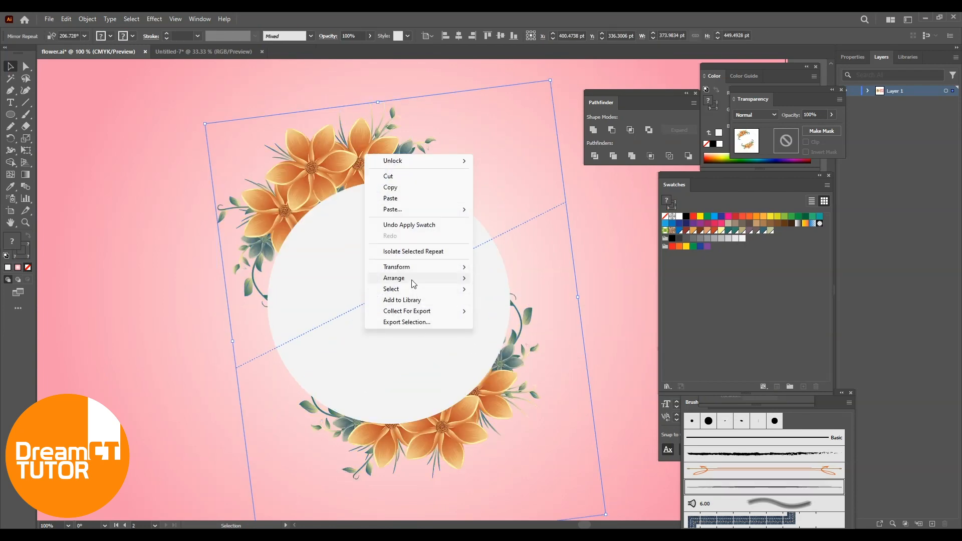
left_click(411, 280)
left_click(508, 279)
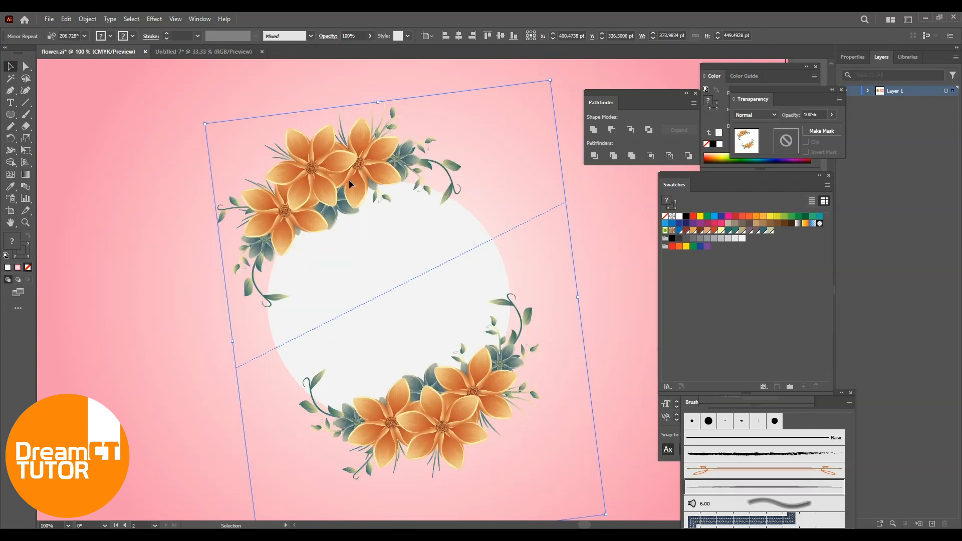
left_click(648, 441)
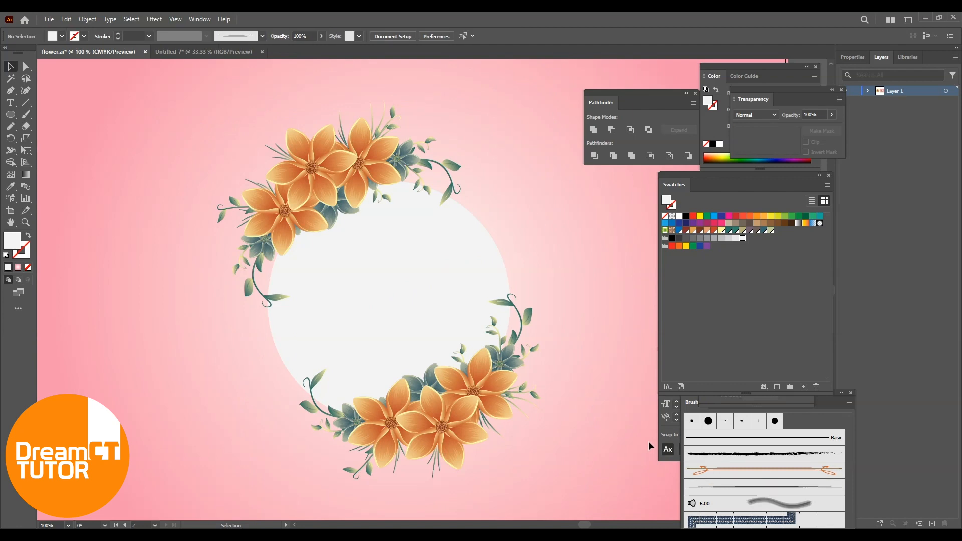
Make a copy of the light grey circle about 224 pt in diameter, offset it sideways, and swap its fill and stroke
left_click(470, 254)
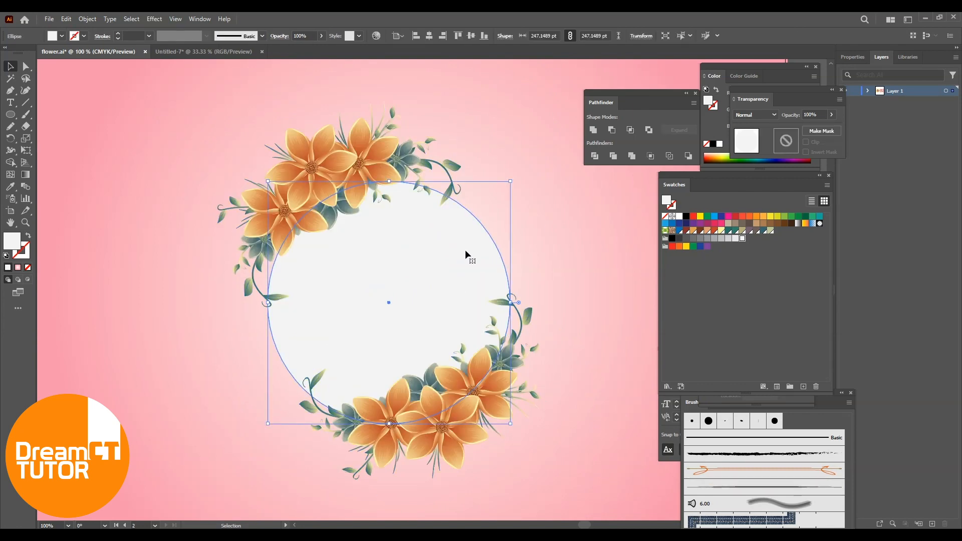
mouse_move(466, 253)
left_mouse_down()
mouse_move(323, 257)
mouse_move(465, 253)
left_mouse_up()
left_click_drag(505, 179, 492, 190)
left_click_drag(414, 278, 482, 263)
left_click(28, 236)
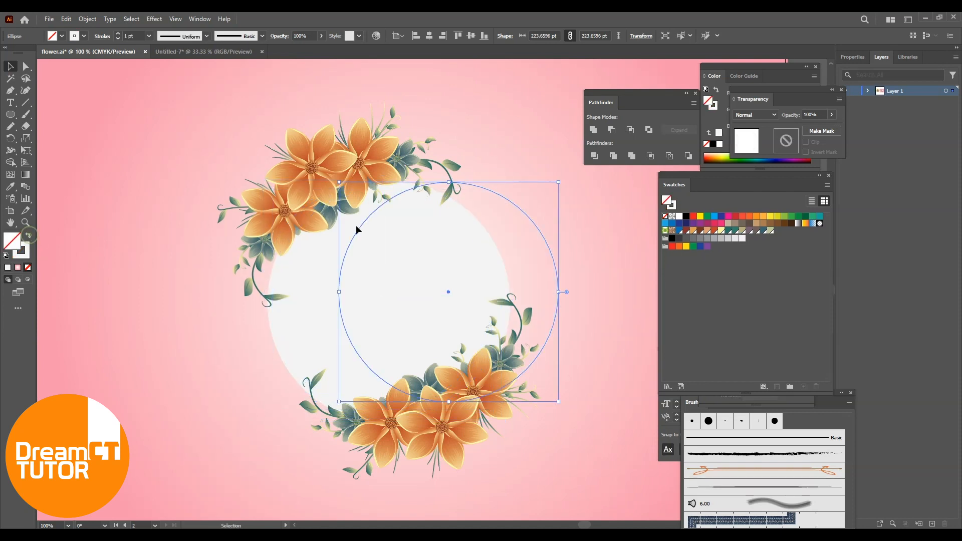
left_click(507, 242)
left_click(533, 228)
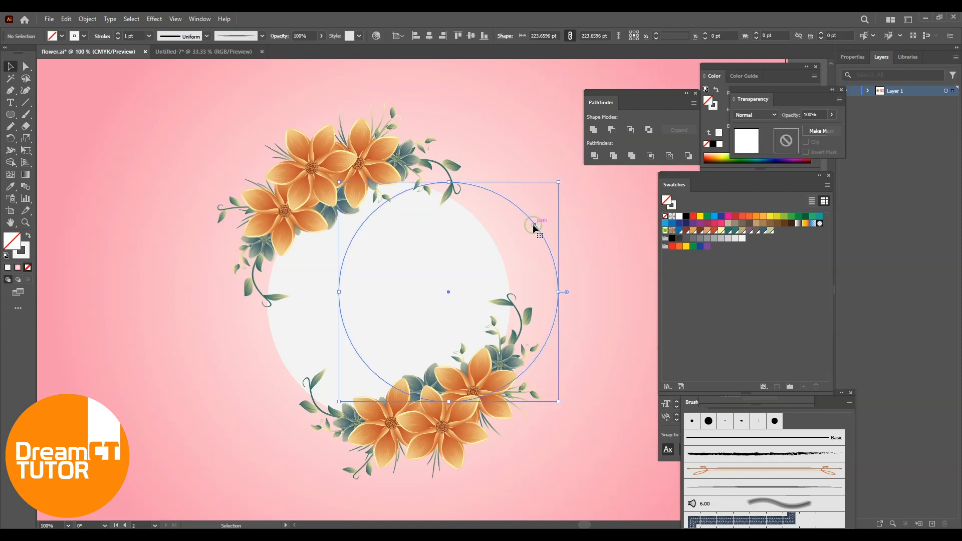
Sample the pink background gradient onto the circle copy and swap its fill and stroke so it becomes a pink outline
key("i")
left_click(118, 146)
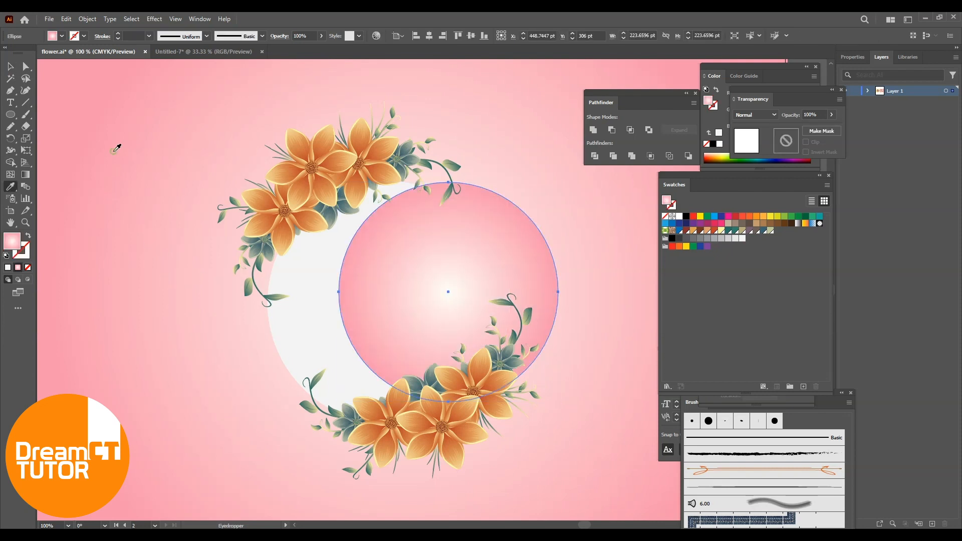
left_click(11, 67)
left_click(29, 236)
left_click(151, 146)
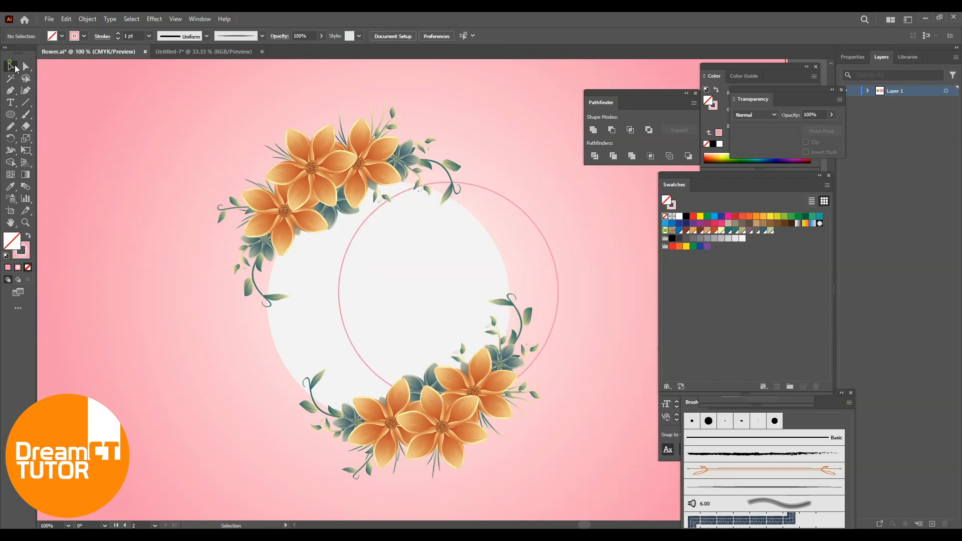
left_click(533, 224)
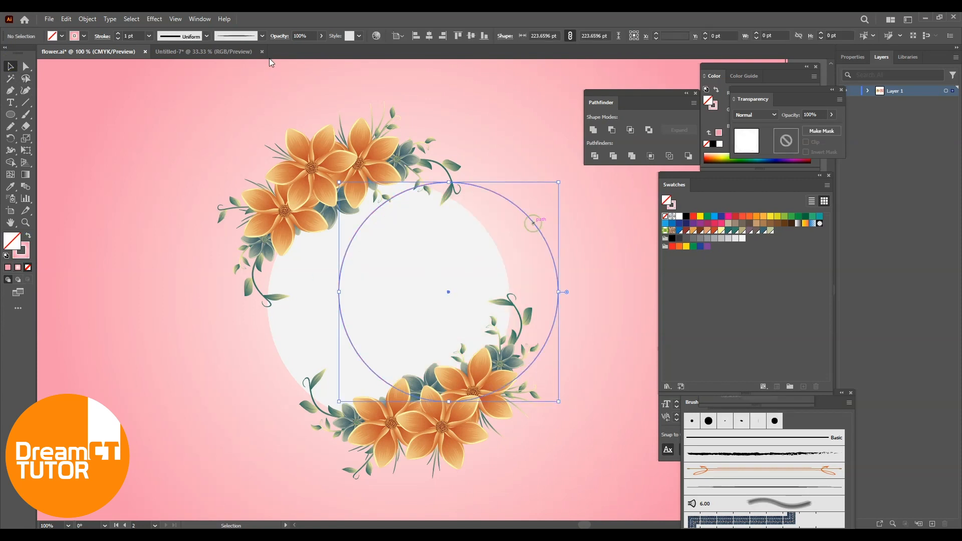
left_click(22, 249)
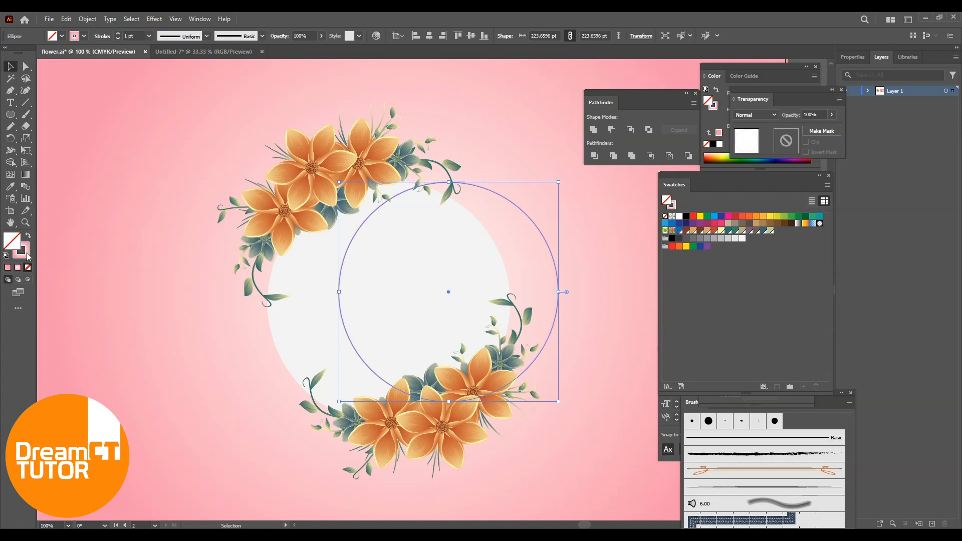
key("period")
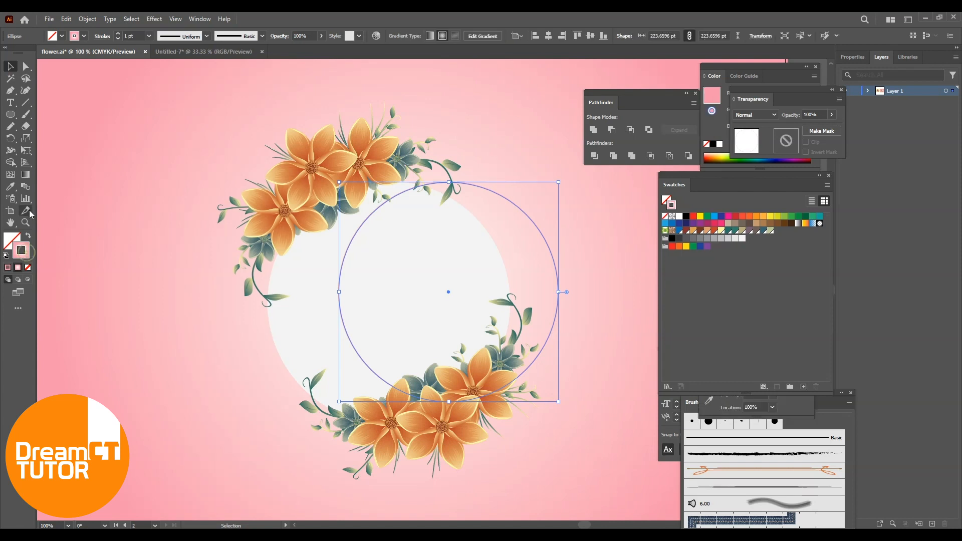
left_click(25, 176)
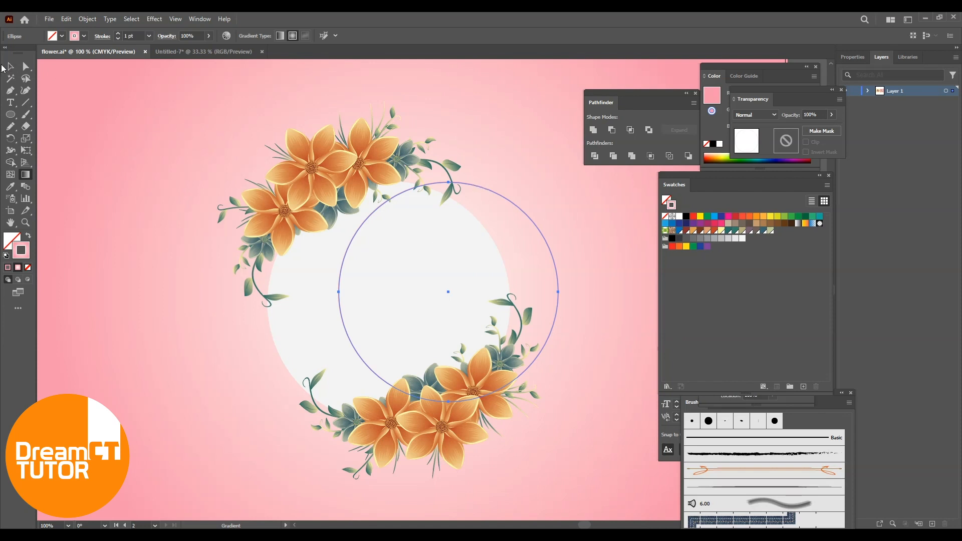
left_click(9, 66)
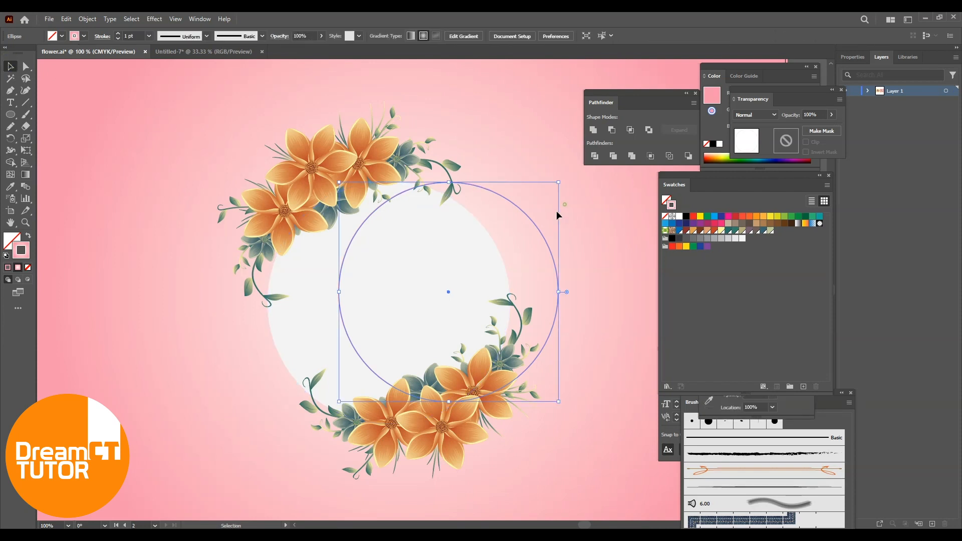
Centre the pink outline inside the light grey circle, enlarge it to just within the circle's edge, and group both circles
left_click_drag(536, 225, 477, 236)
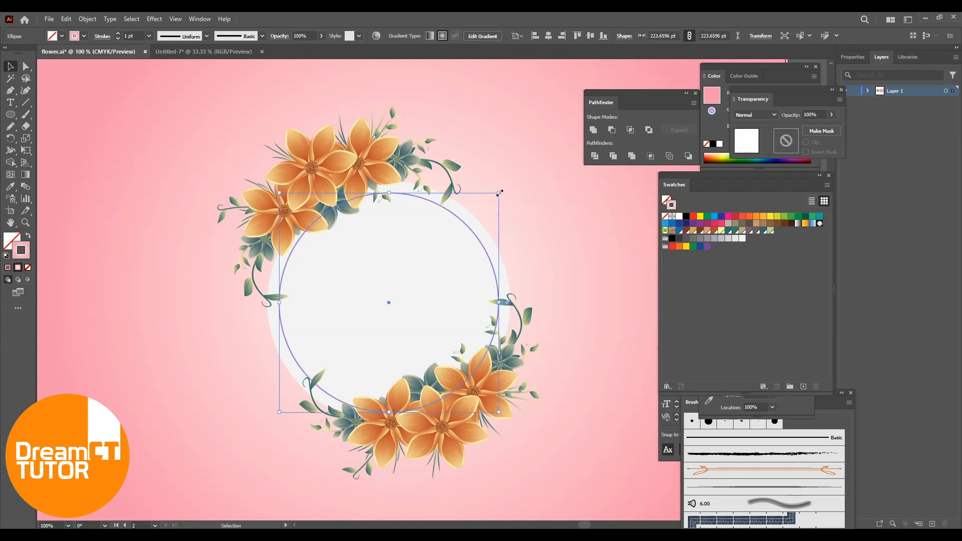
left_click_drag(500, 191, 510, 186)
left_click(540, 207)
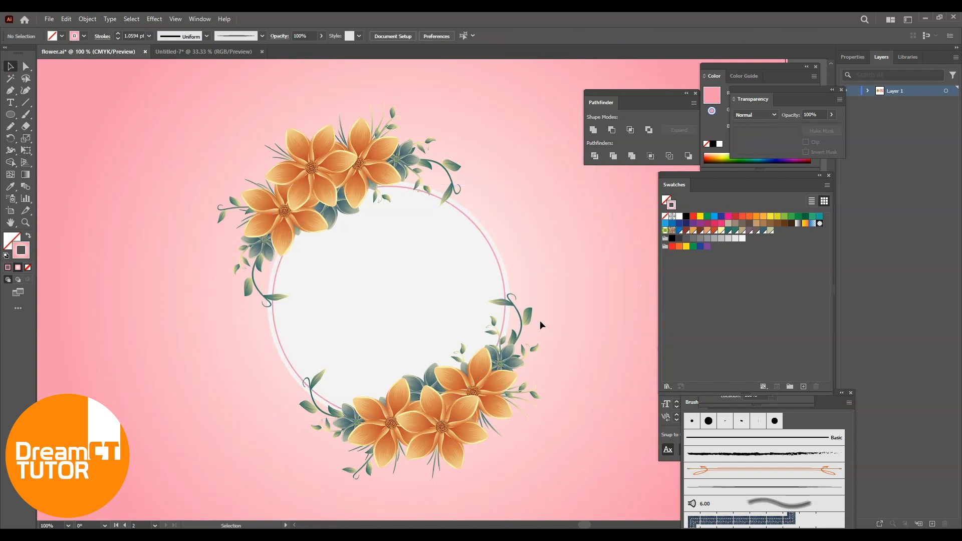
left_click(499, 262)
left_click(407, 290)
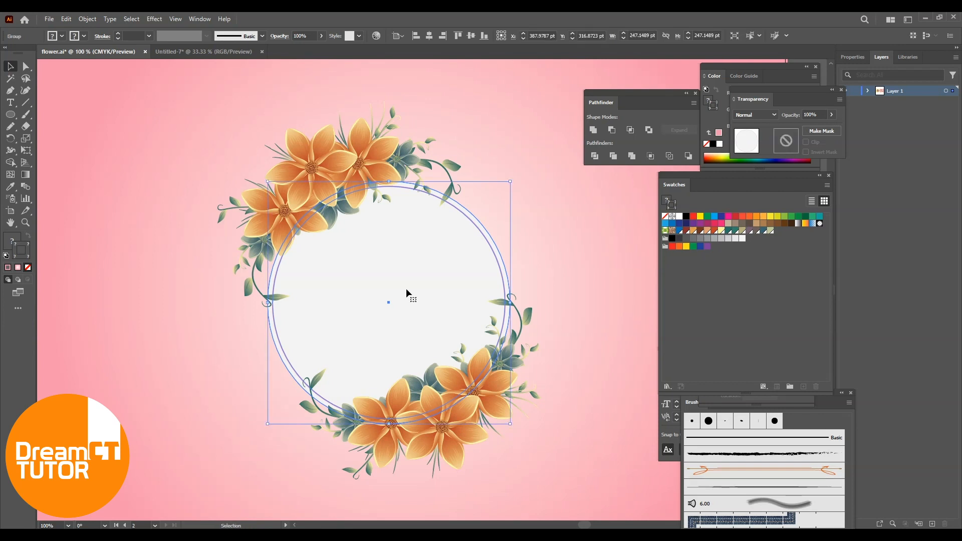
Add a Multiply drop shadow to the mirrored flower clusters with 75% opacity, 7 pt X offset, 6 pt Y offset and 5 pt blur
left_click(301, 190)
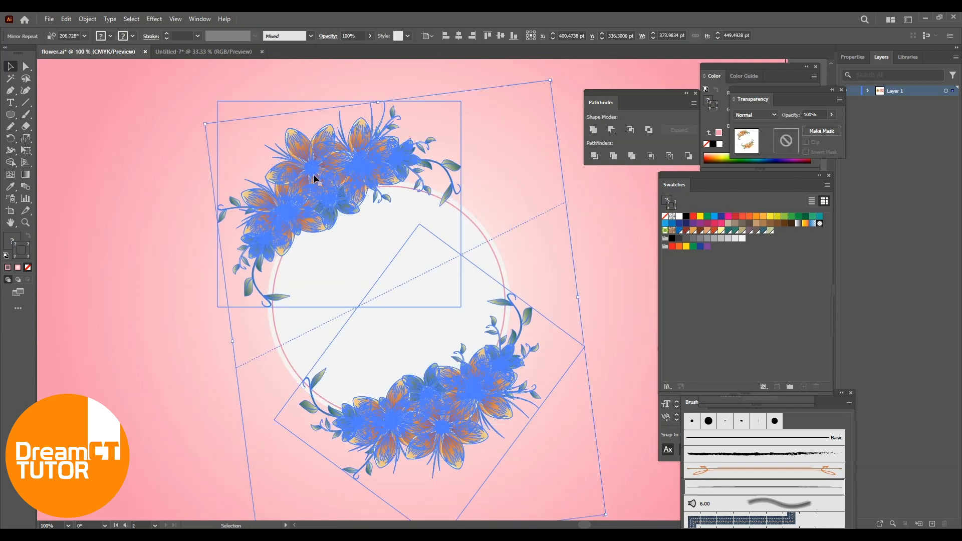
left_click(155, 19)
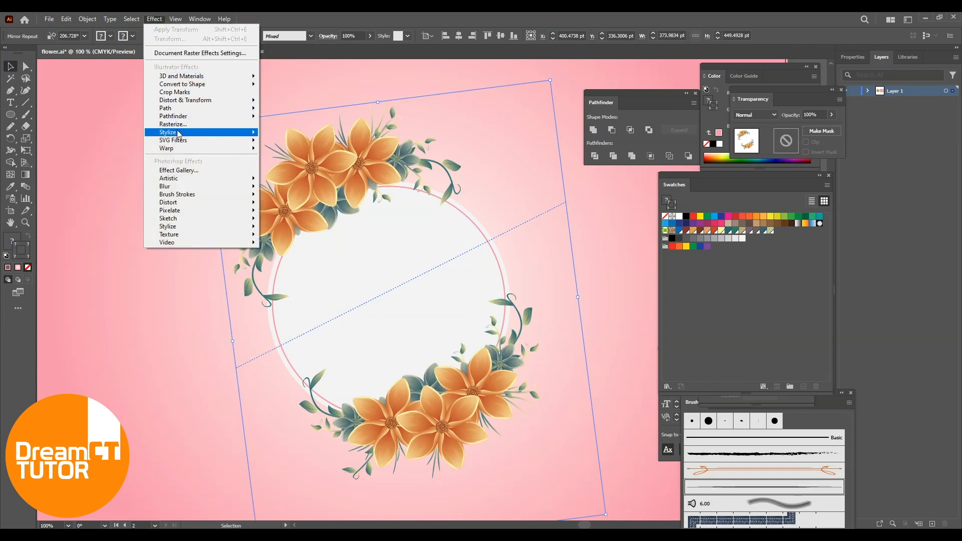
mouse_move(178, 134)
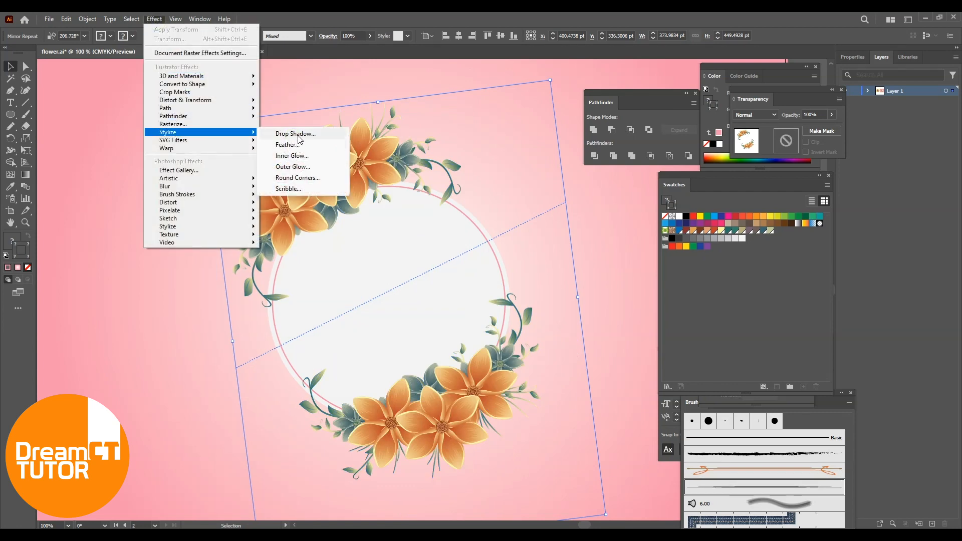
key("Escape")
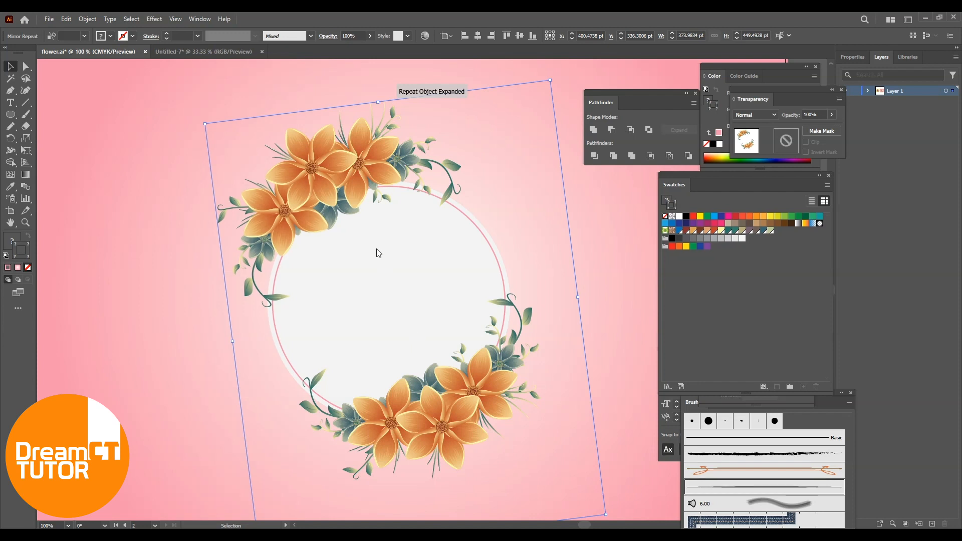
left_click_drag(489, 204, 744, 178)
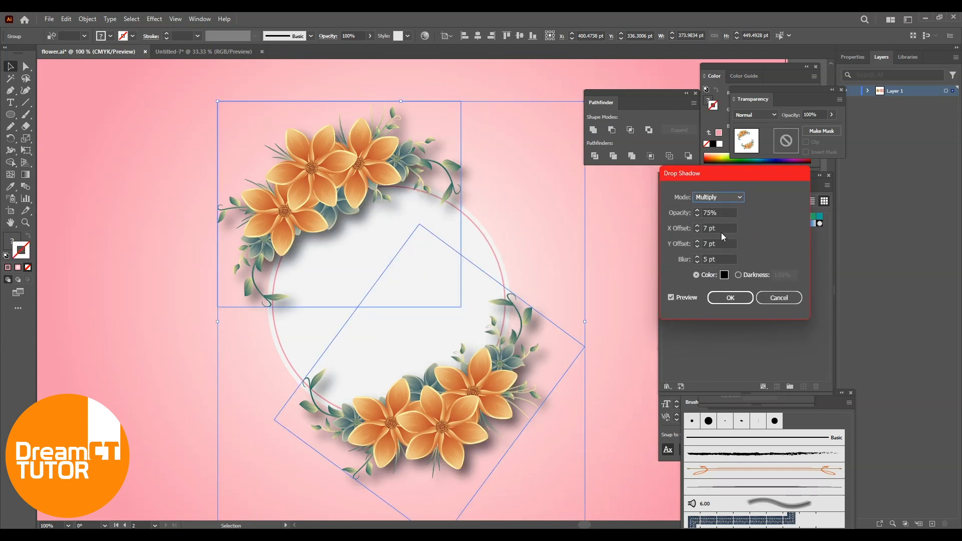
left_click(700, 246)
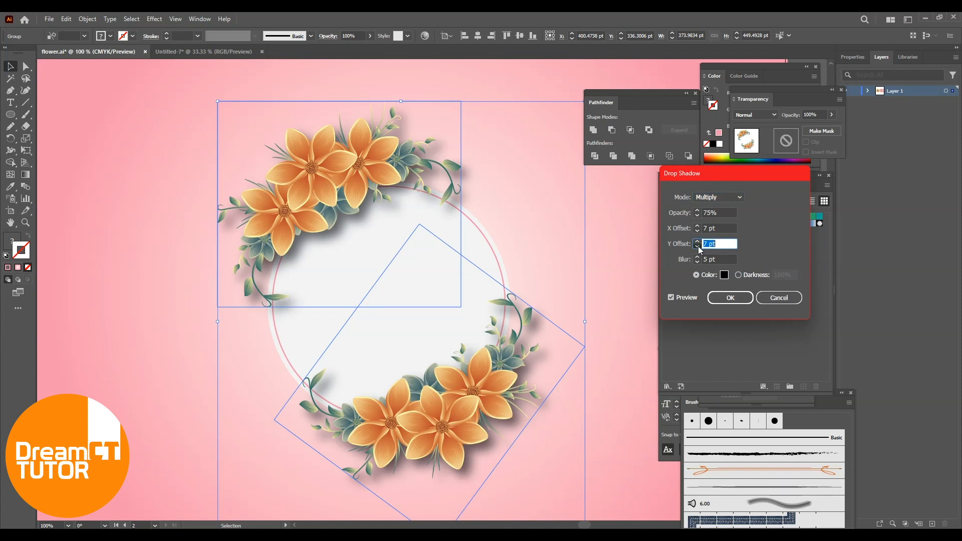
left_click(697, 246)
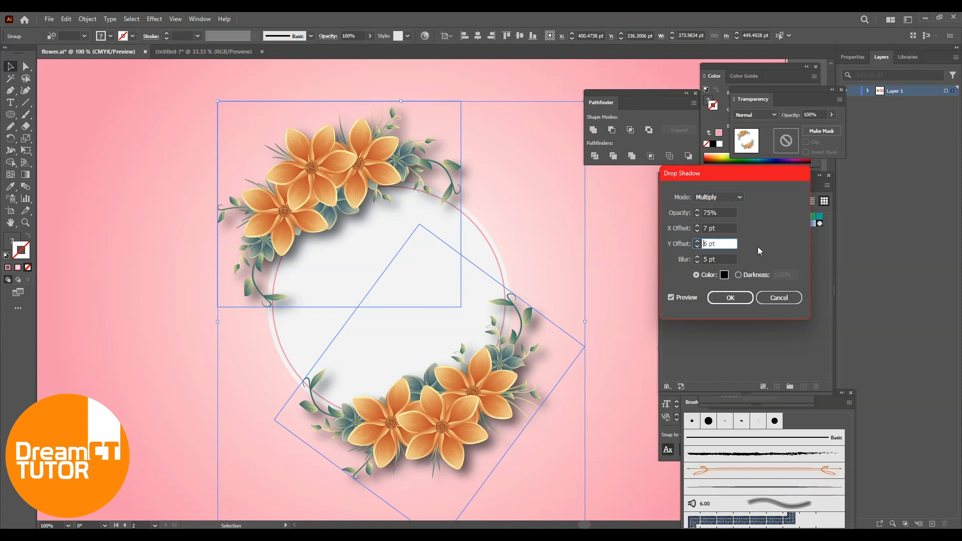
left_click(738, 299)
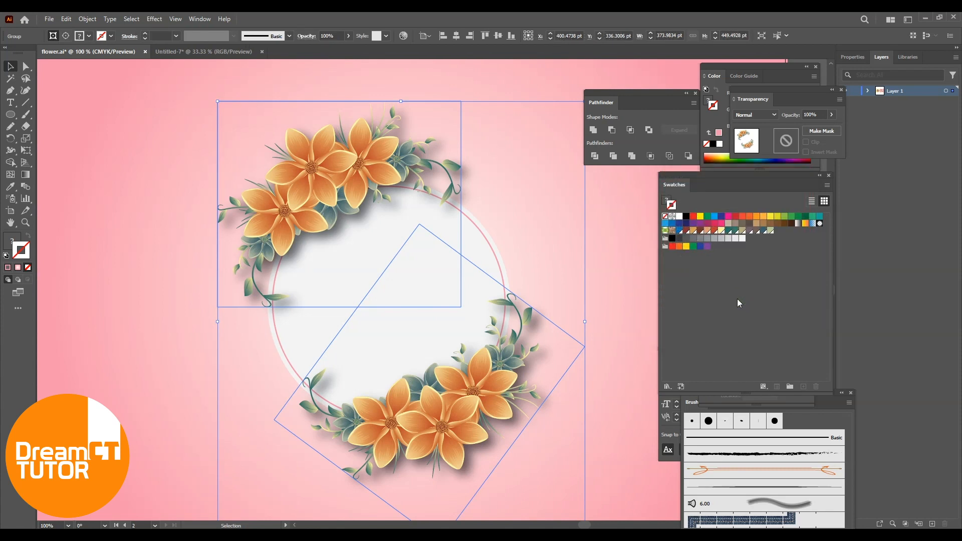
Add a drop shadow to the circle group with Multiply mode, 75% opacity, 7 pt X offset, 6 pt Y offset and 5 pt blur
left_click(603, 232)
left_click(475, 241)
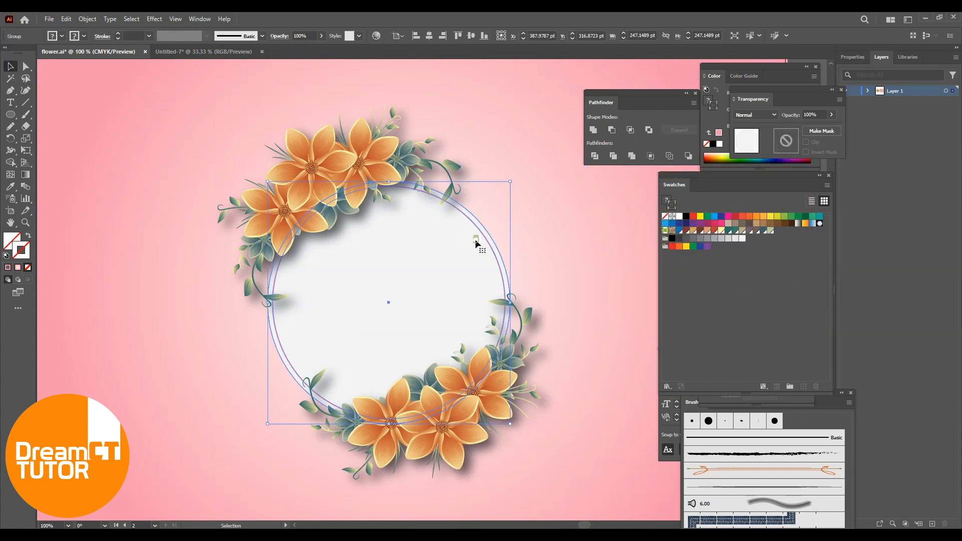
left_click(155, 19)
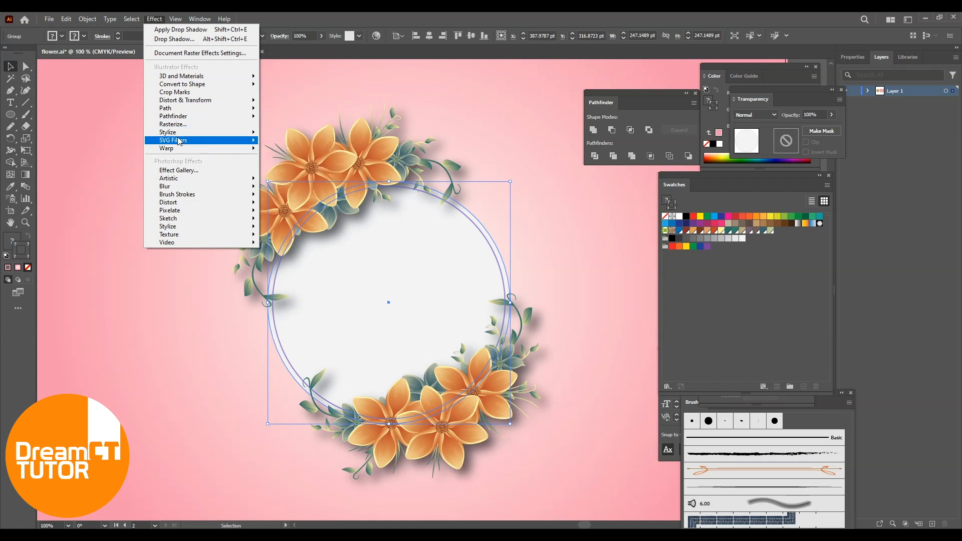
mouse_move(176, 132)
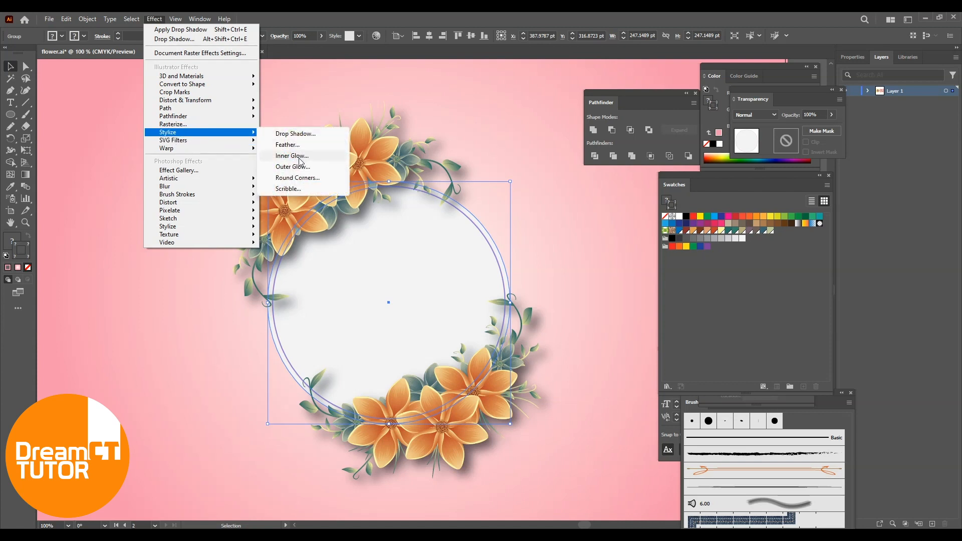
left_click(301, 134)
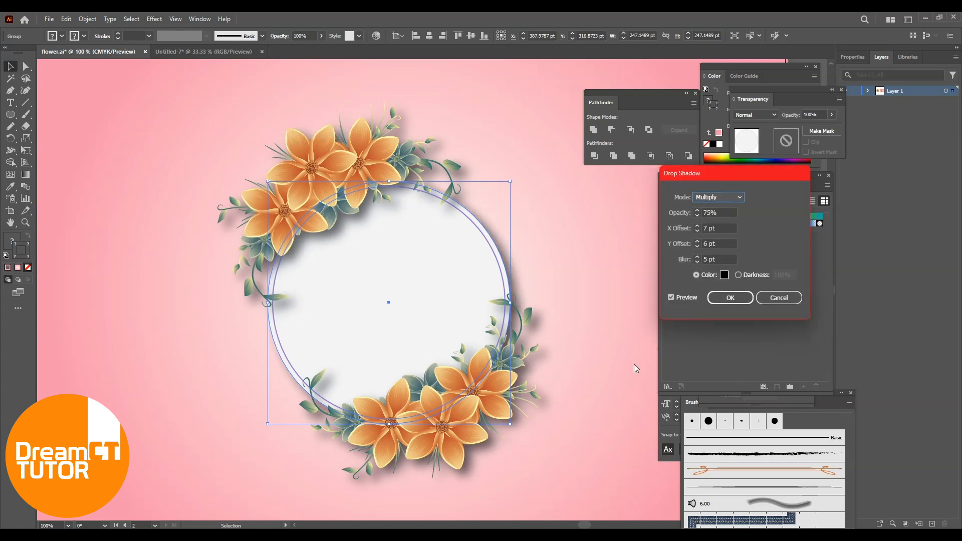
left_click(731, 298)
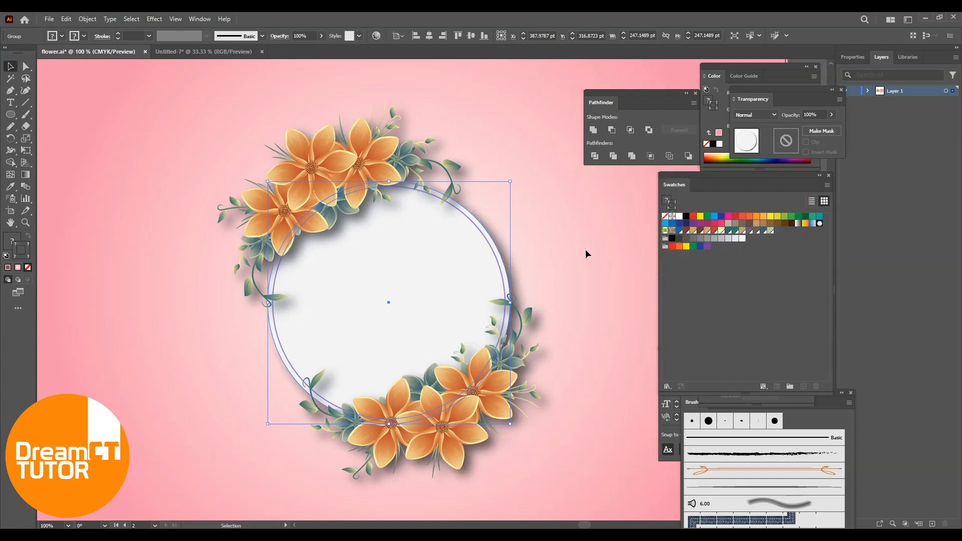
left_click(586, 249)
left_click_drag(583, 293, 574, 266)
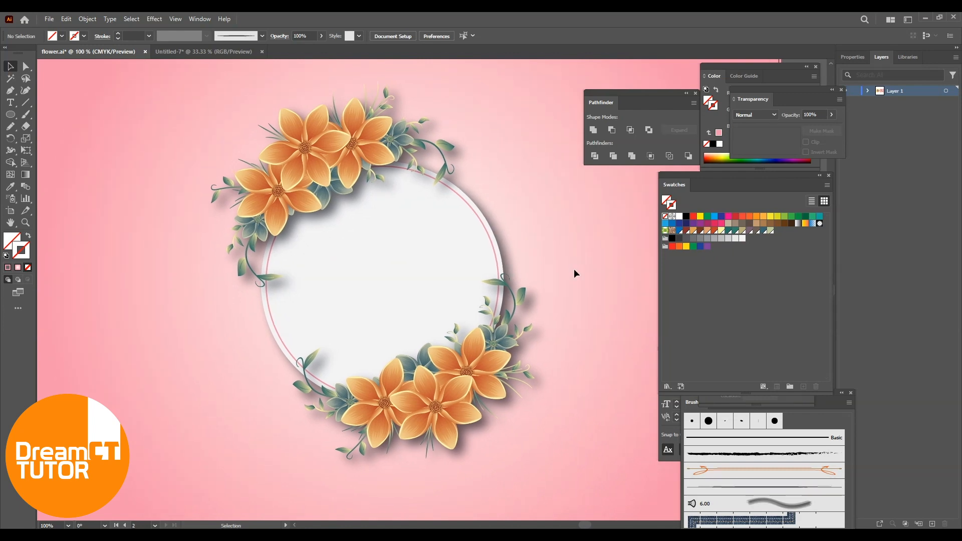
Add the text "Happy Mother,s Day" on three lines in the And Then It Ends font beside the floral frame
left_click(10, 102)
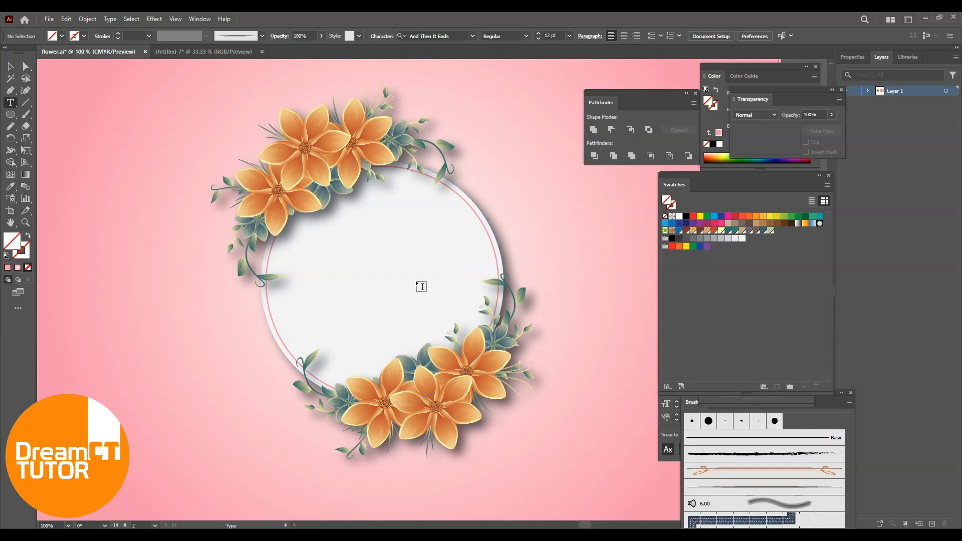
left_click(93, 390)
type("Happy")
key("Return")
type("mothe")
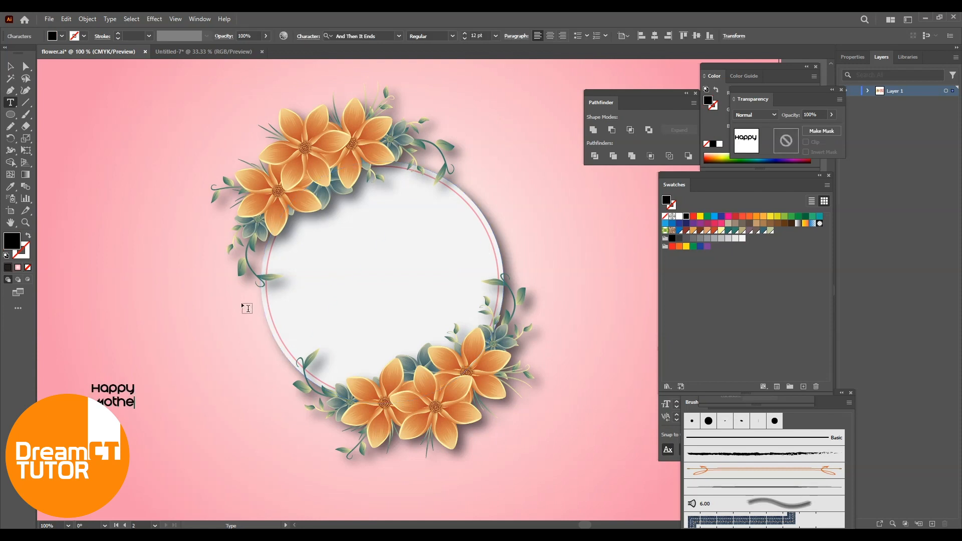
type("r,s")
key("Return")
Enlarge the text to about 38 pt, centre-align its lines, and place it inside the grey circle
left_click(10, 67)
left_click_drag(118, 403, 503, 433)
left_click(550, 35)
left_click_drag(418, 335, 392, 286)
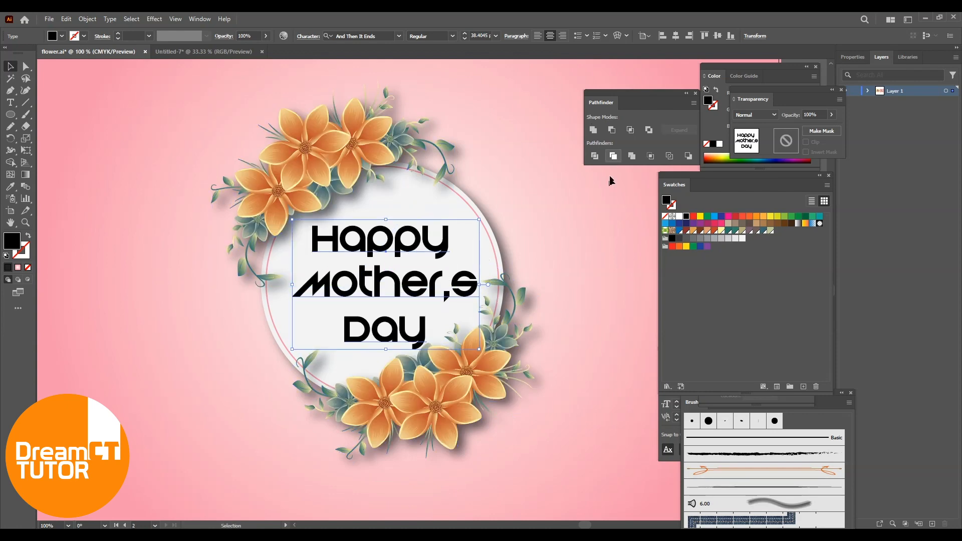
Fill the greeting text with magenta EC008C and set its leading to 36 pt
left_click(729, 216)
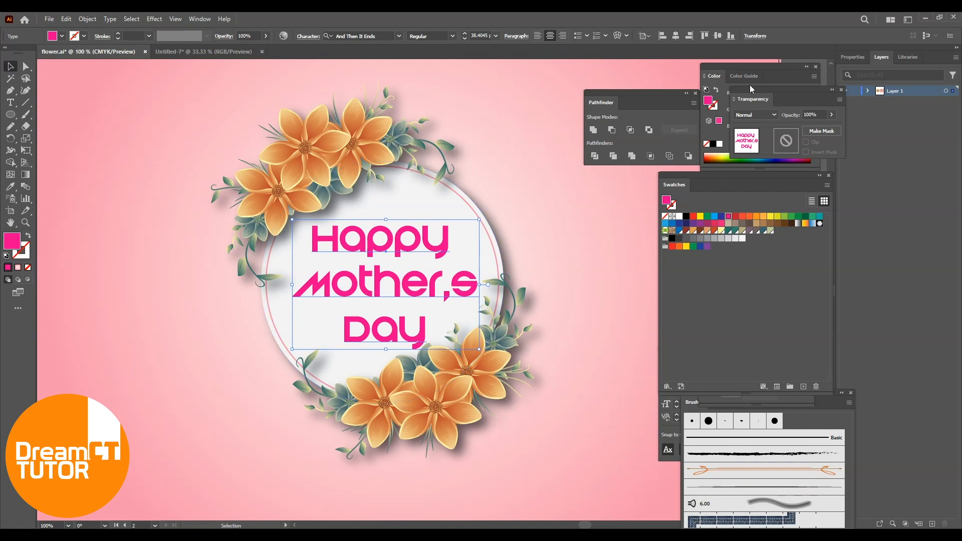
left_click_drag(786, 88, 841, 285)
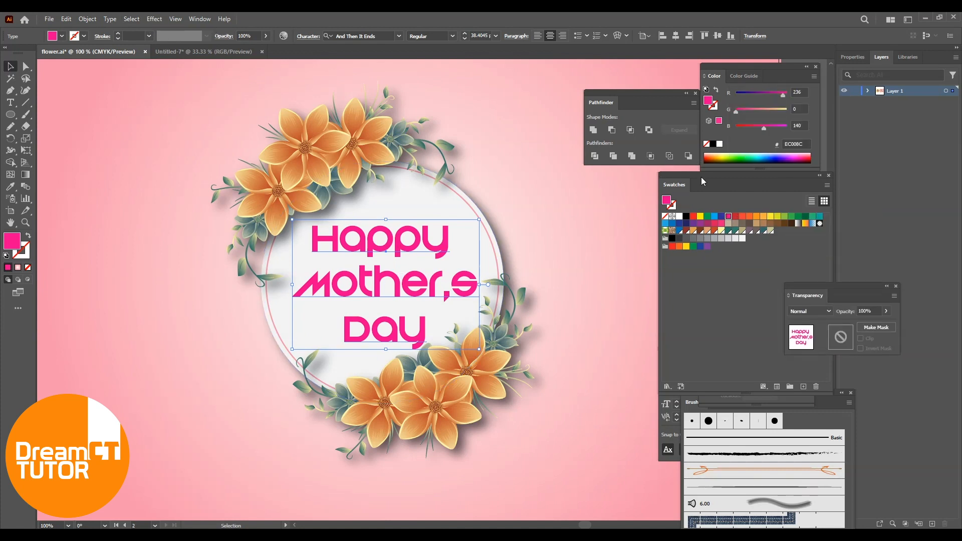
left_click(666, 434)
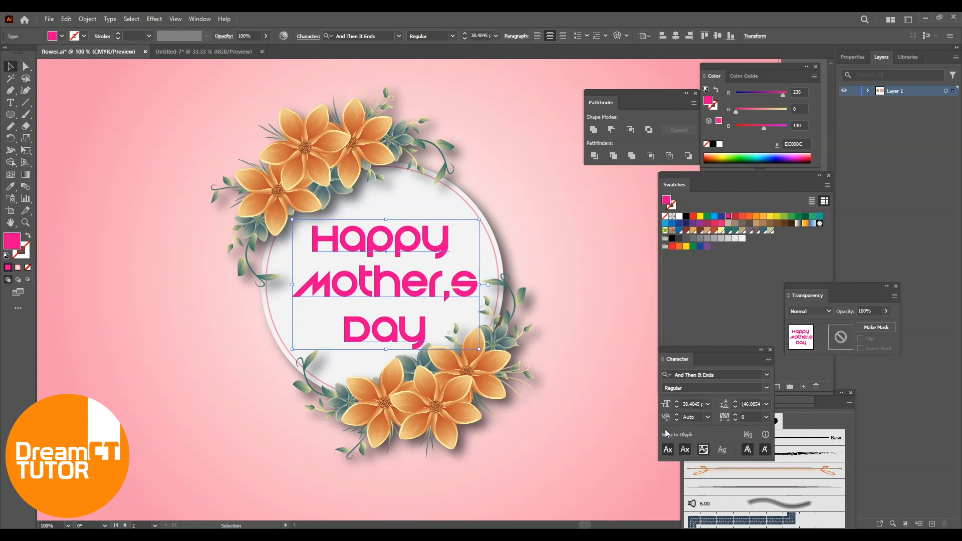
left_click(767, 405)
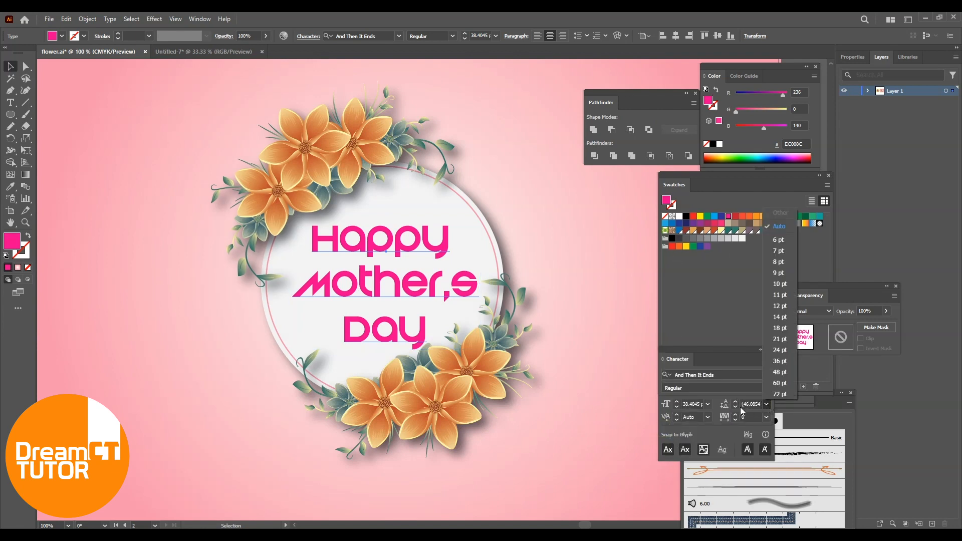
left_click(774, 361)
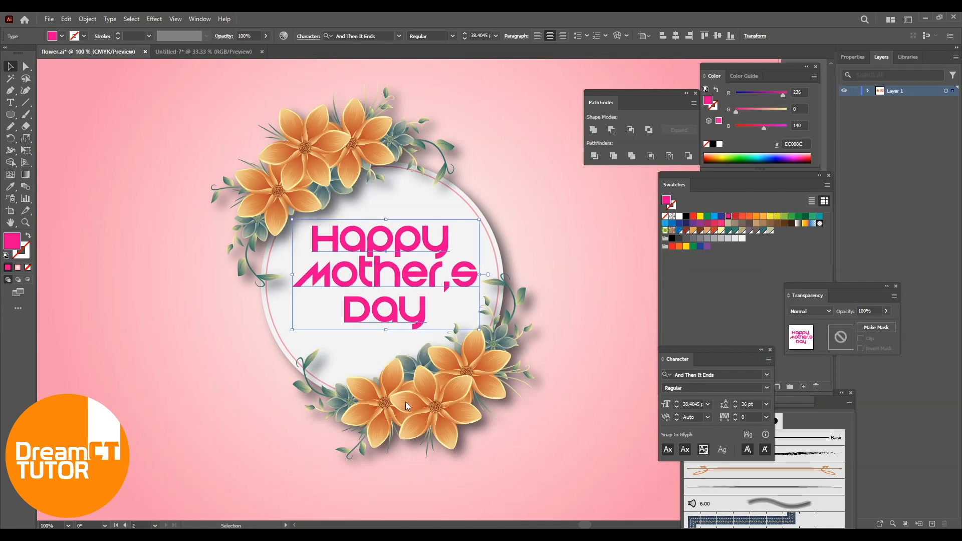
Examine the finished Mother's Day greeting up close and compare both artboards side by side
left_click(542, 440)
left_click_drag(400, 313, 384, 316)
left_click(384, 315)
key("ctrl+=")
key("ctrl+=")
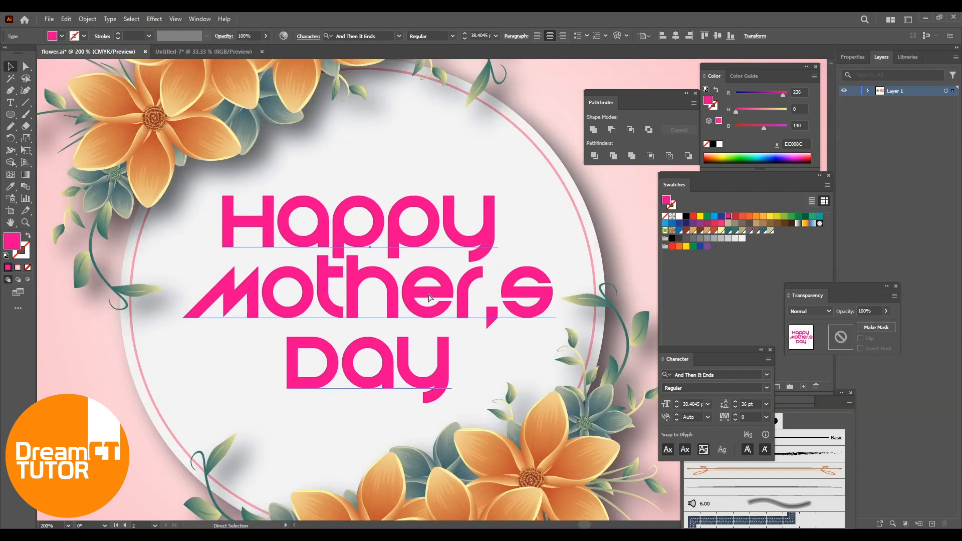
key("ctrl+-")
key("ctrl+-")
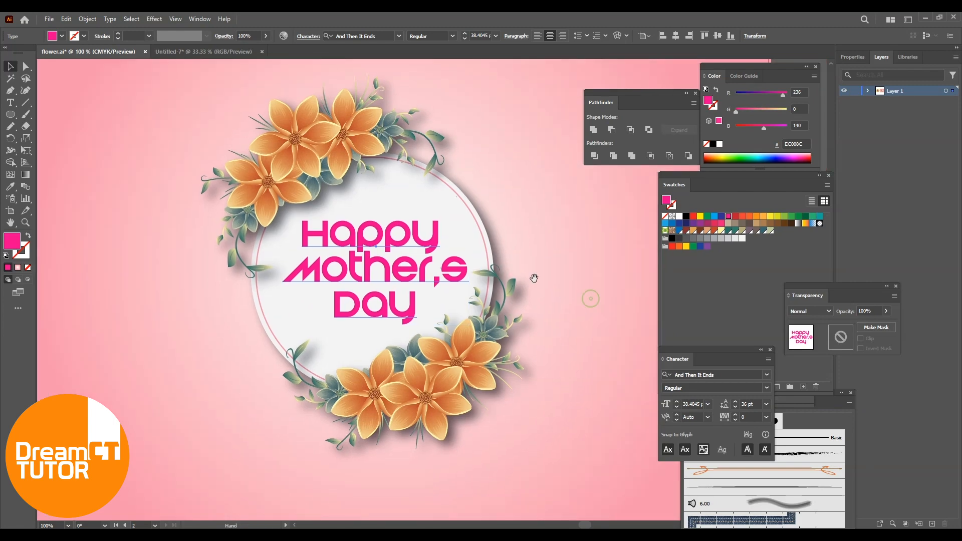
left_click(639, 290)
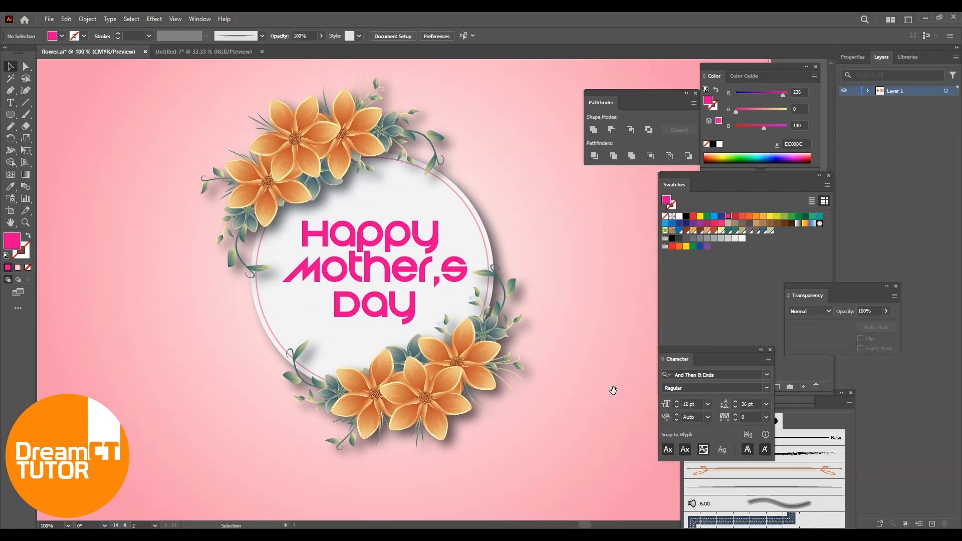
left_click_drag(613, 390, 559, 355)
key("ctrl+-")
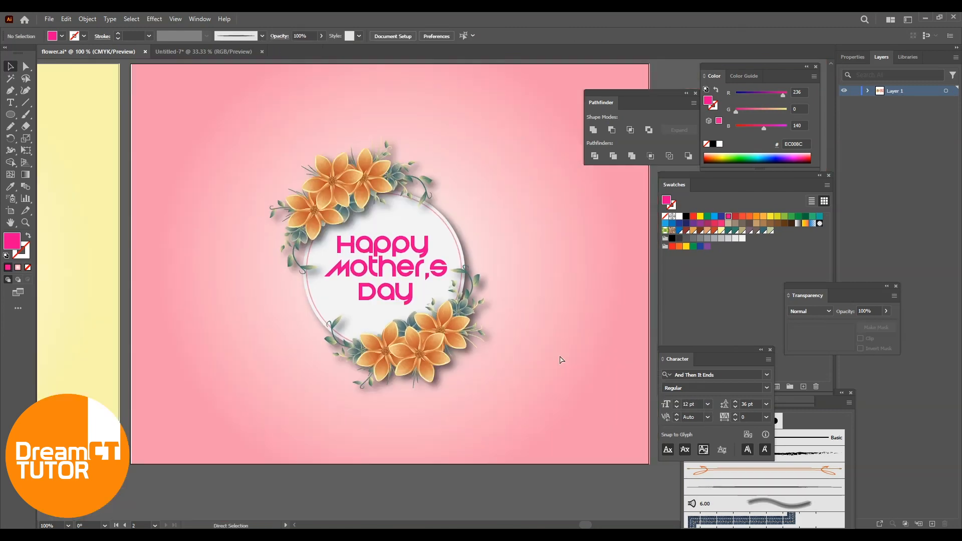
key("ctrl+minus")
key("ctrl+minus")
left_click_drag(496, 338, 481, 322)
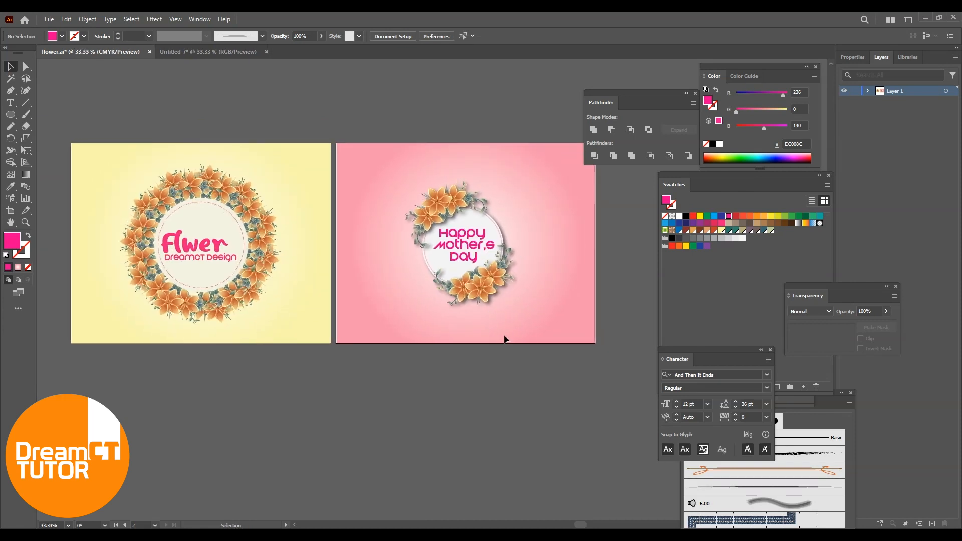
left_click_drag(492, 329, 506, 304)
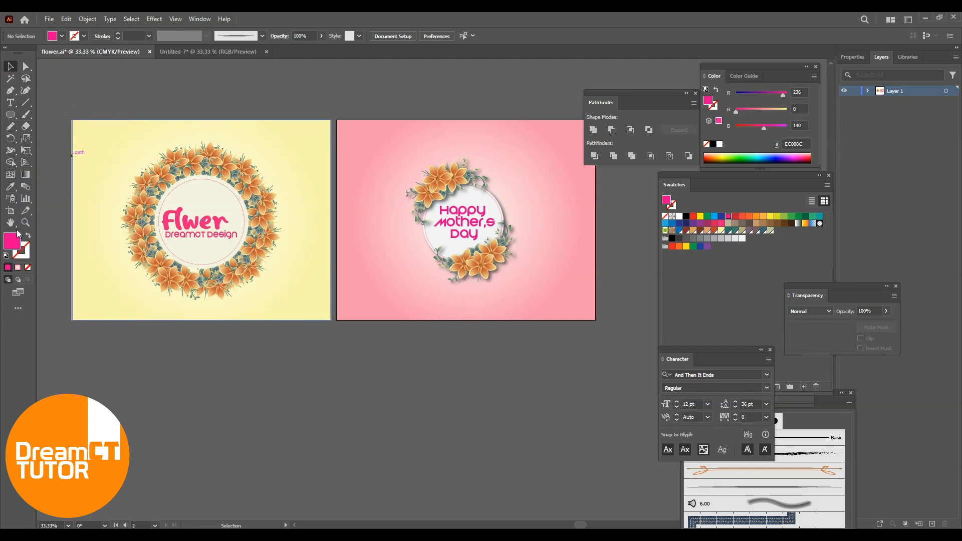
Duplicate the pink Mother's Day artboard with its unlocked artwork below the yellow artboard, and save the document
left_click(10, 210)
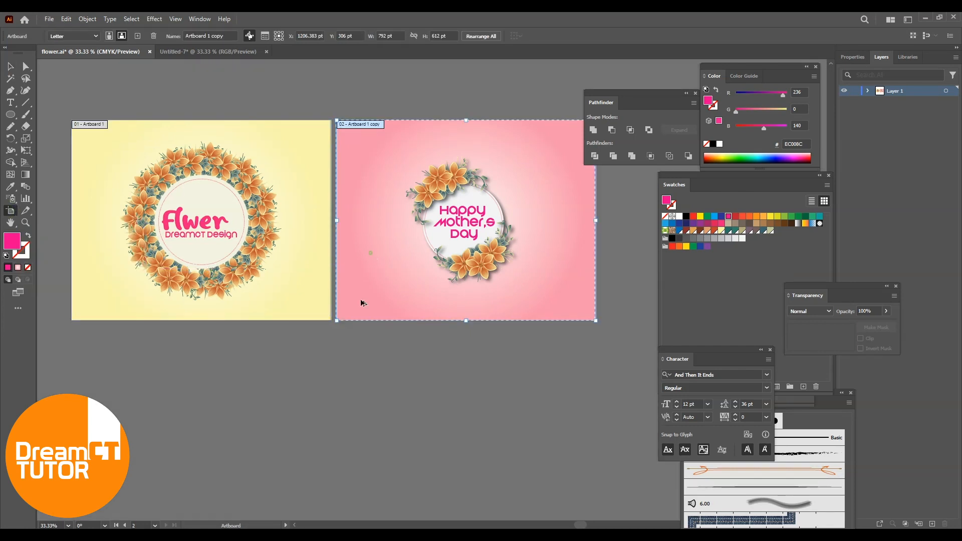
left_click_drag(364, 303, 91, 468)
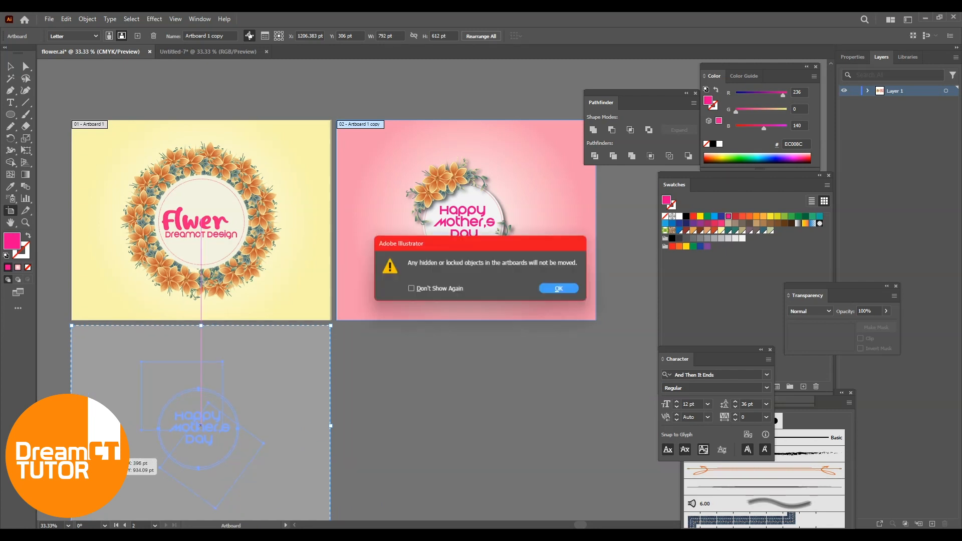
left_click(555, 288)
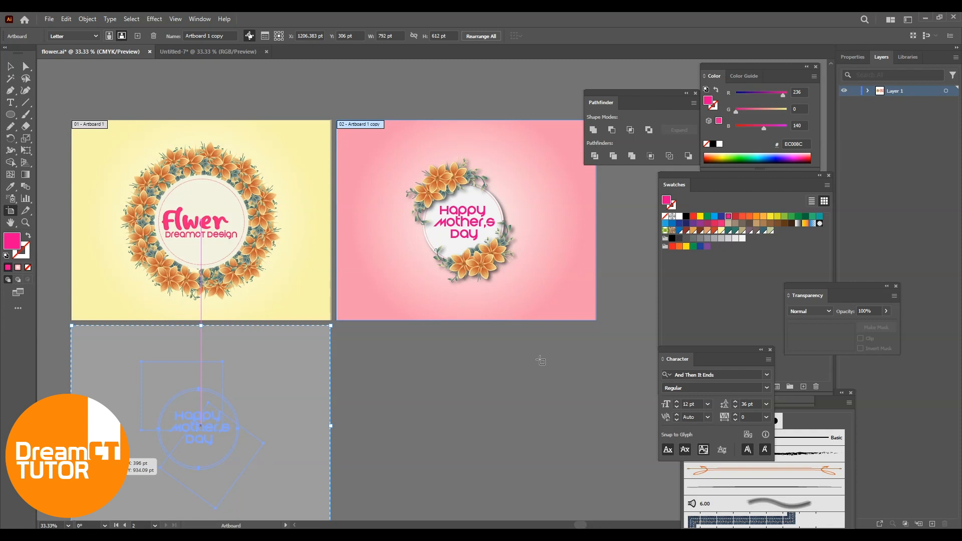
scroll(489, 322, "down", 3)
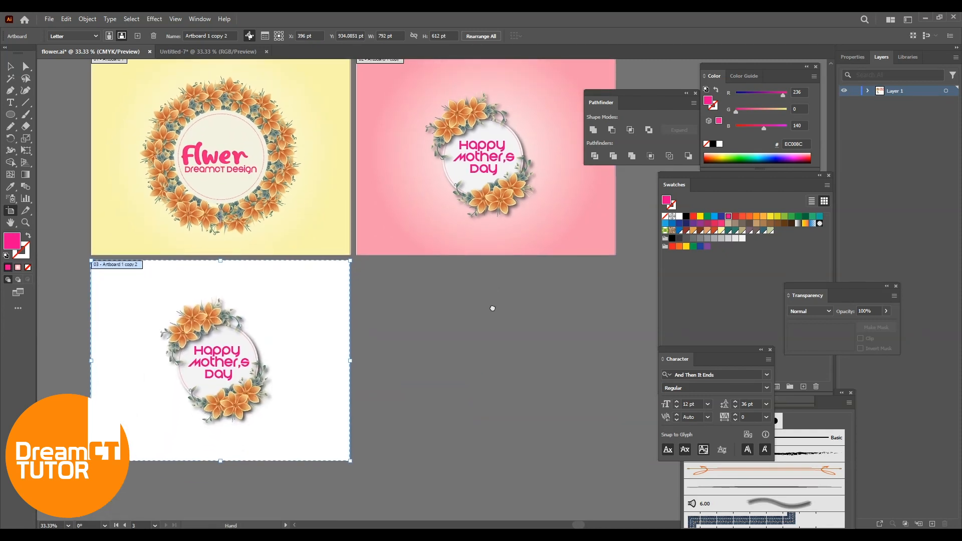
left_click(10, 66)
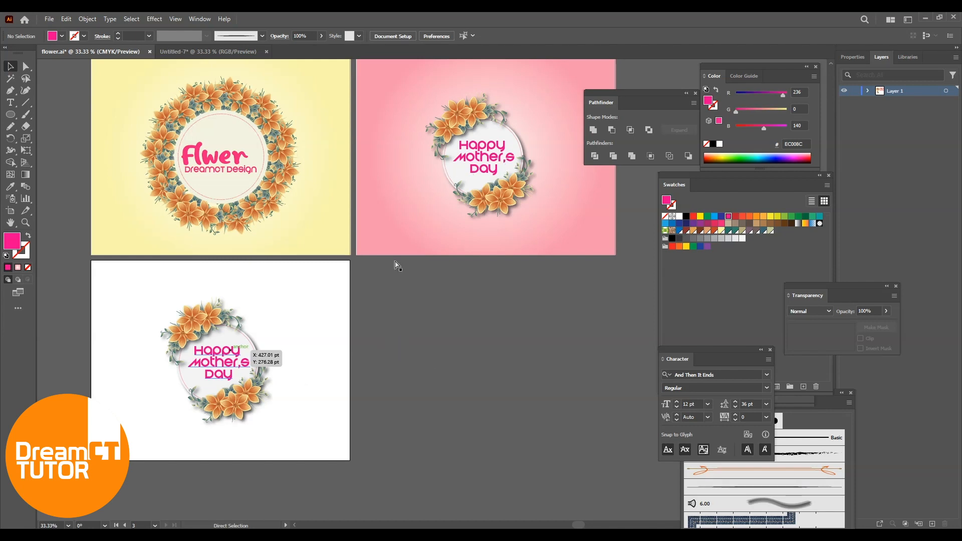
key("ctrl+s")
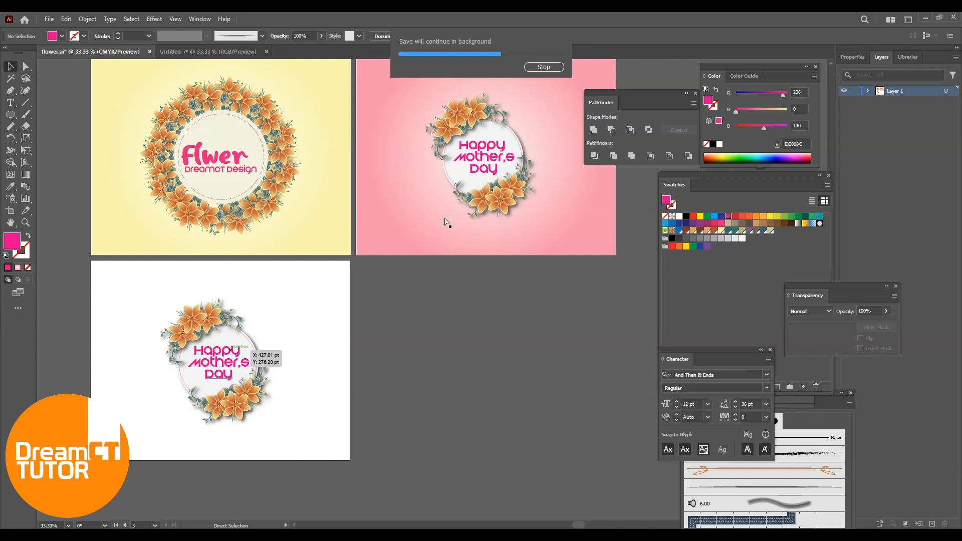
Duplicate the white third artboard with its artwork into the space below the pink artboard
left_click_drag(388, 273, 361, 300)
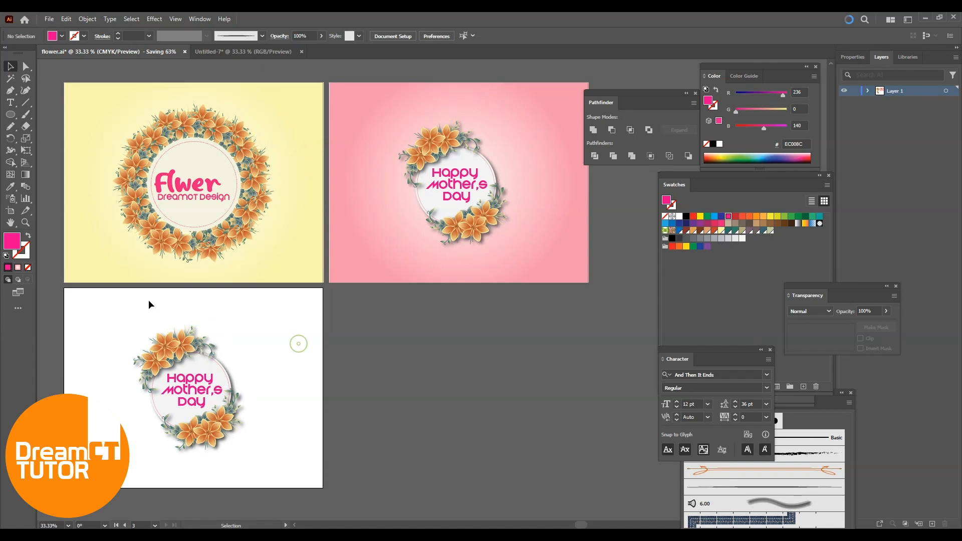
left_click(10, 211)
left_click_drag(257, 336, 480, 369)
left_click_drag(541, 346, 523, 340)
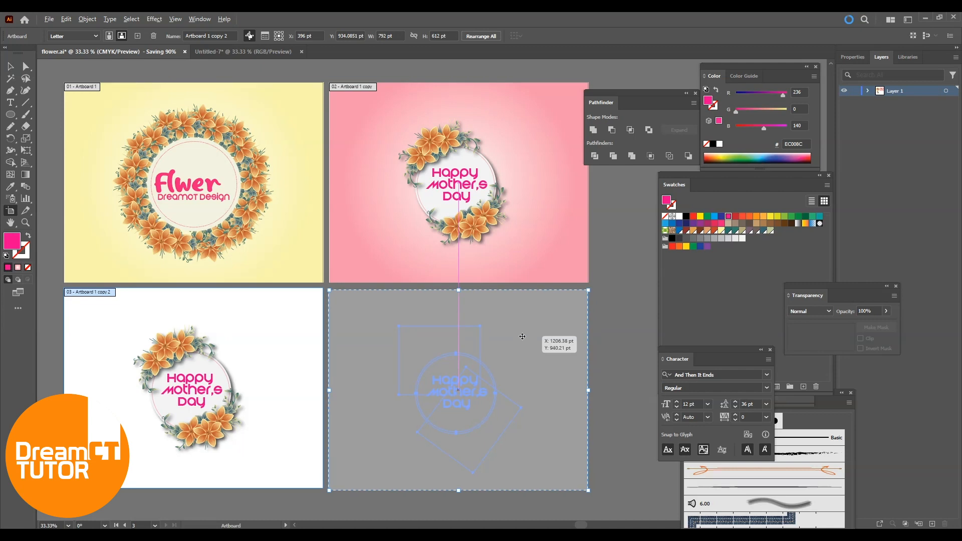
left_click_drag(523, 337, 523, 337)
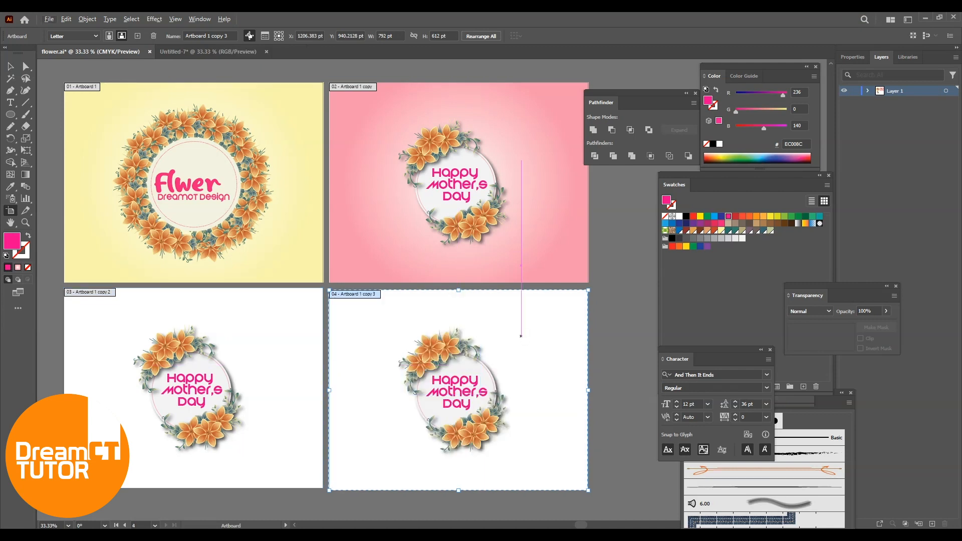
left_click(10, 66)
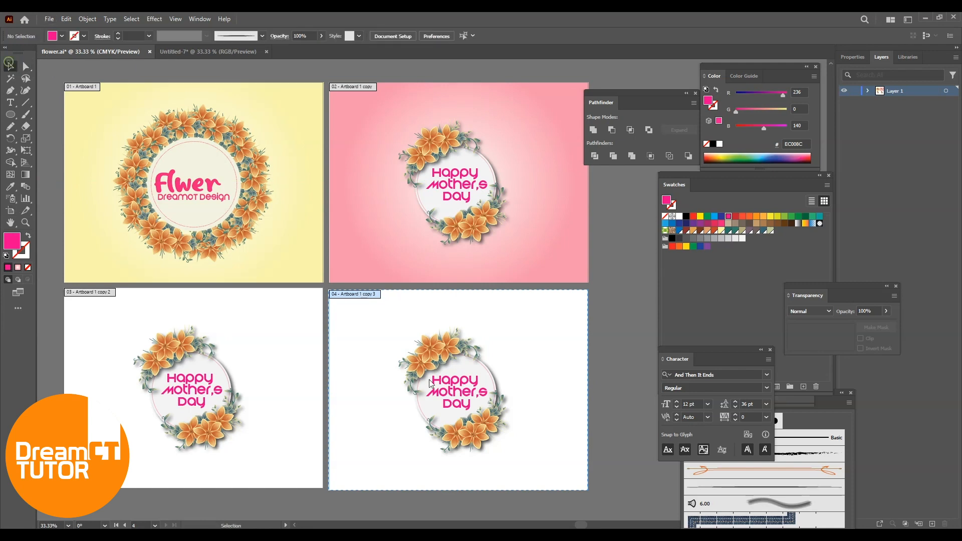
Delete the greeting text and the ringed circle from the fourth artboard, keeping only the mirrored flowers
left_click(453, 391)
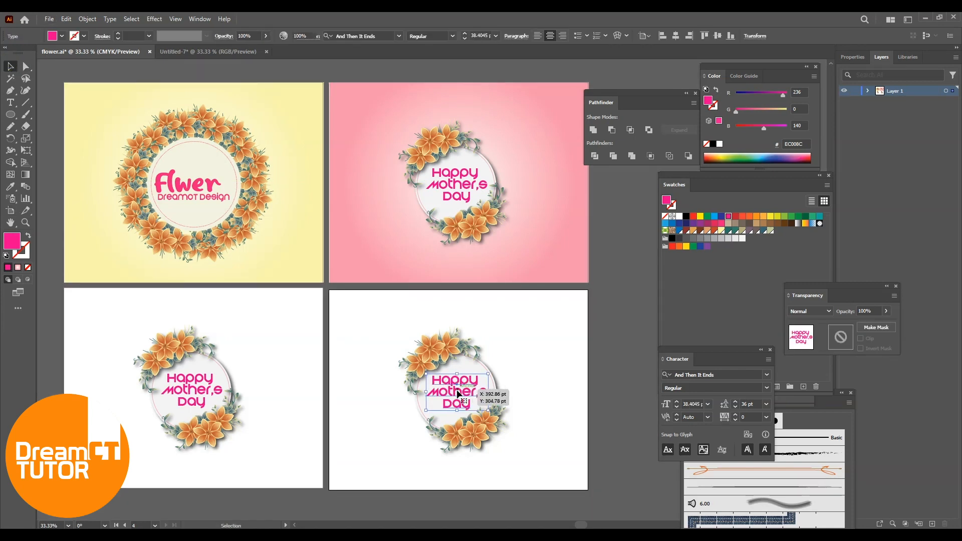
key("Delete")
left_click(477, 414)
key("Delete")
Copy the single floral spray out of the mirror repeat on the fourth artboard and paste it as a separate group
double_click(440, 364)
left_click(441, 365)
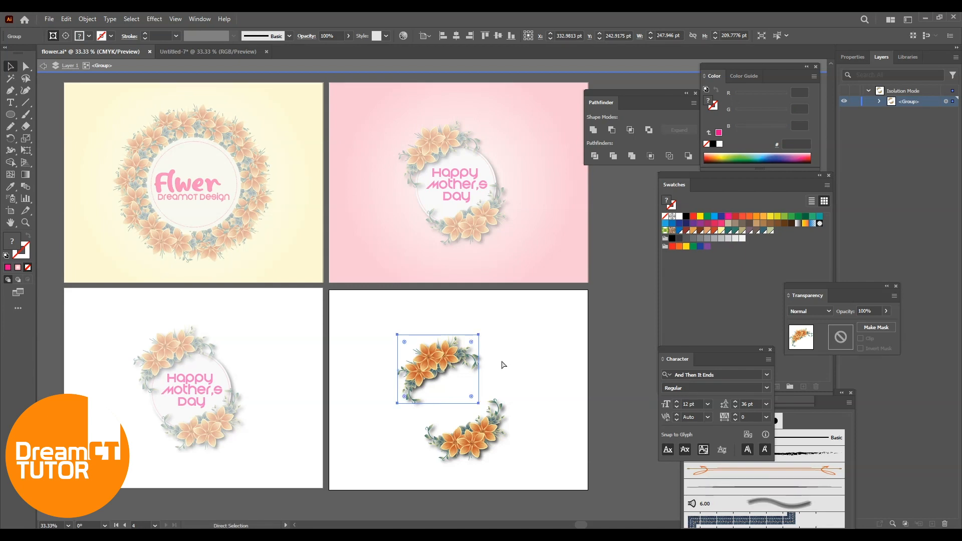
double_click(615, 347)
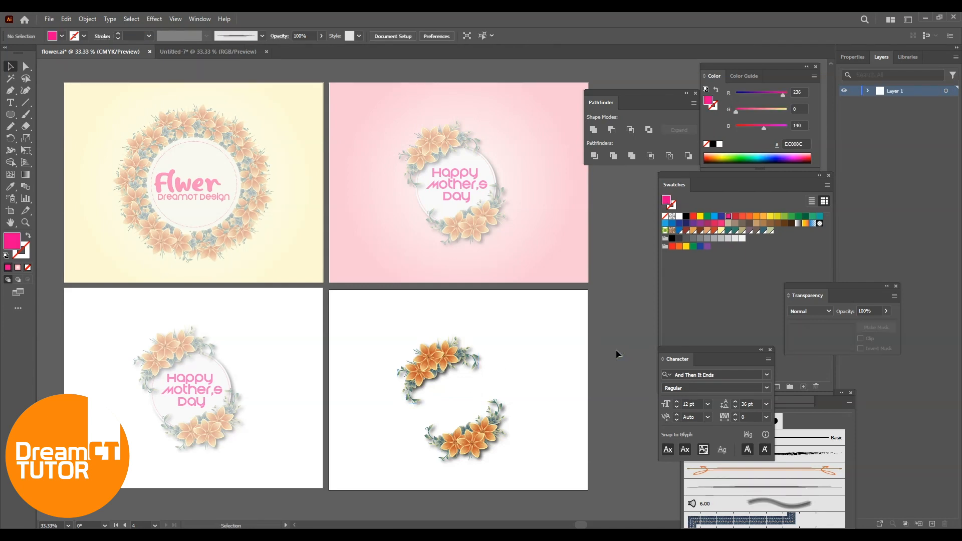
key("ctrl+z")
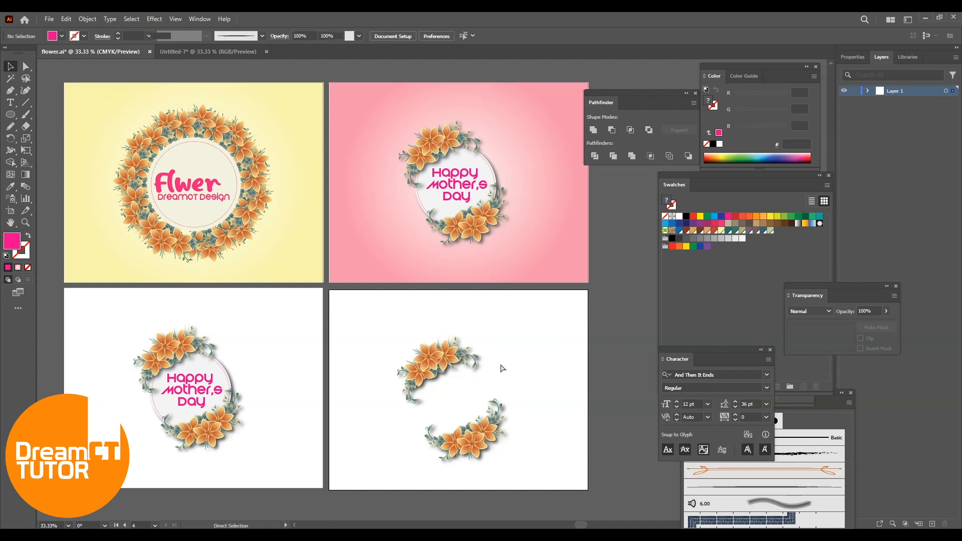
key("ctrl+v")
Delete the mirror repeat and place the pasted spray near the fourth artboard's upper-left corner
left_click(441, 369)
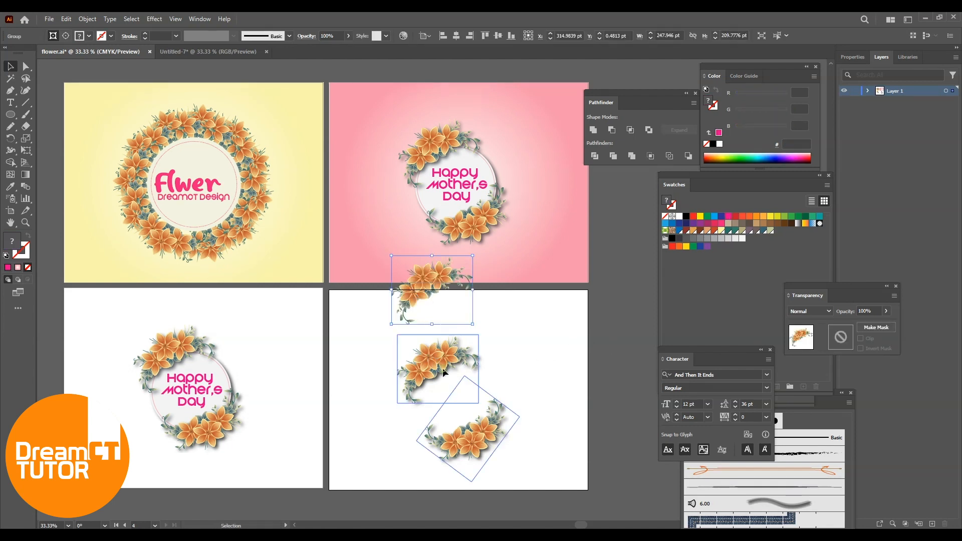
key("Delete")
left_click_drag(433, 288, 386, 348)
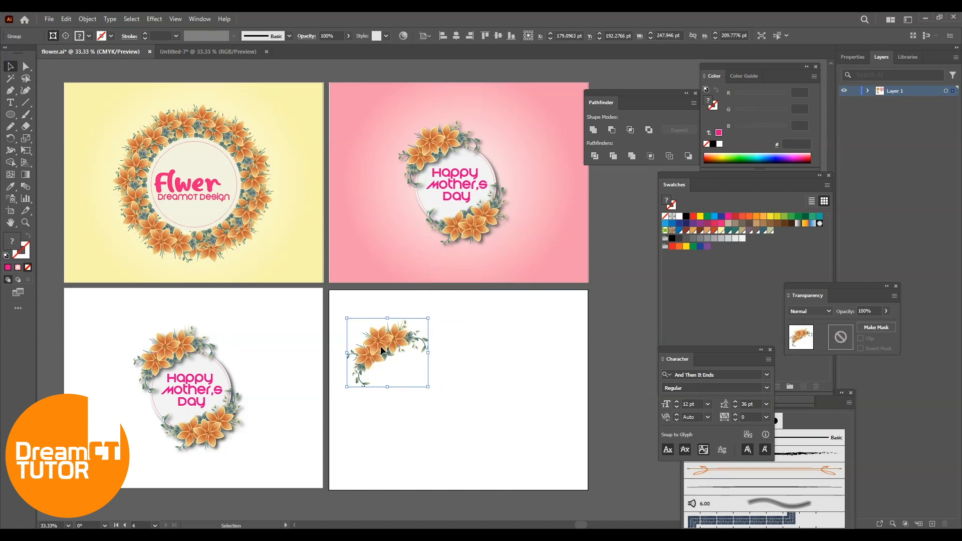
left_click_drag(384, 338, 384, 335)
left_click_drag(427, 311, 428, 311)
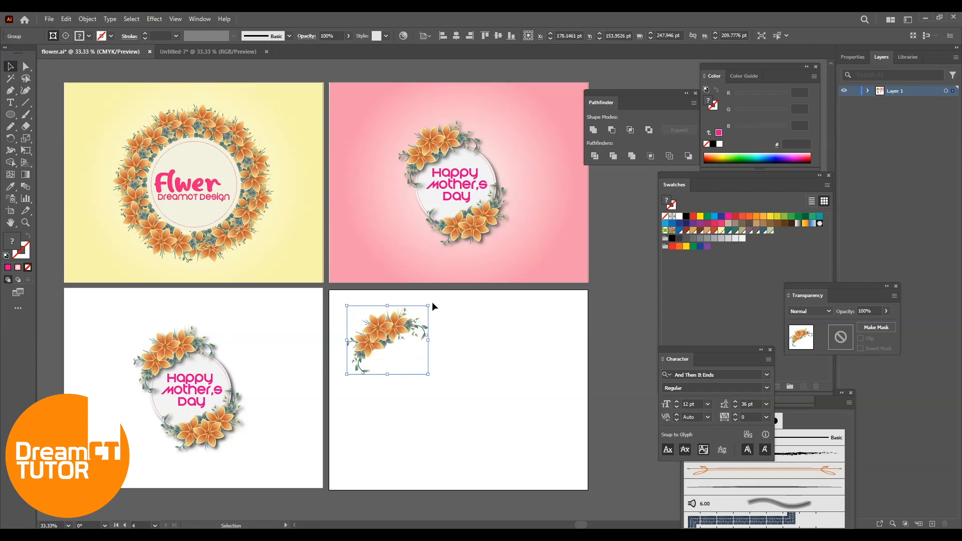
Apply a Grid repeat to the spray and resize its bounds to about 736 x 560 pt, reaching the artboard's right and lower edges
left_click(84, 19)
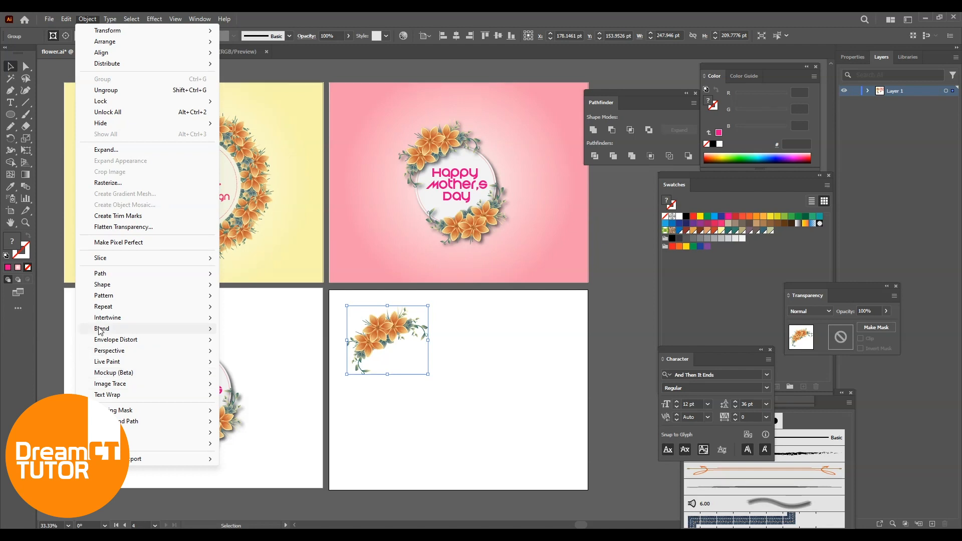
mouse_move(114, 310)
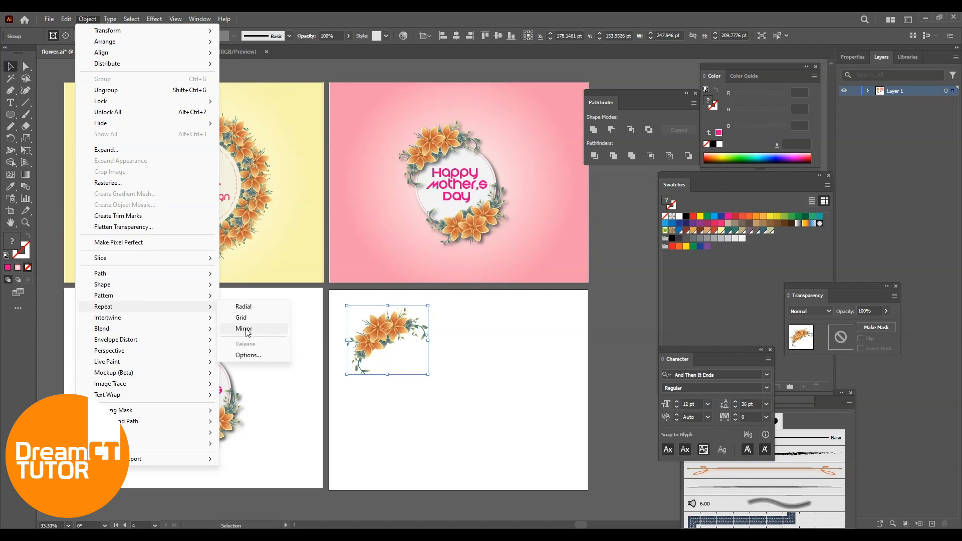
left_click(248, 321)
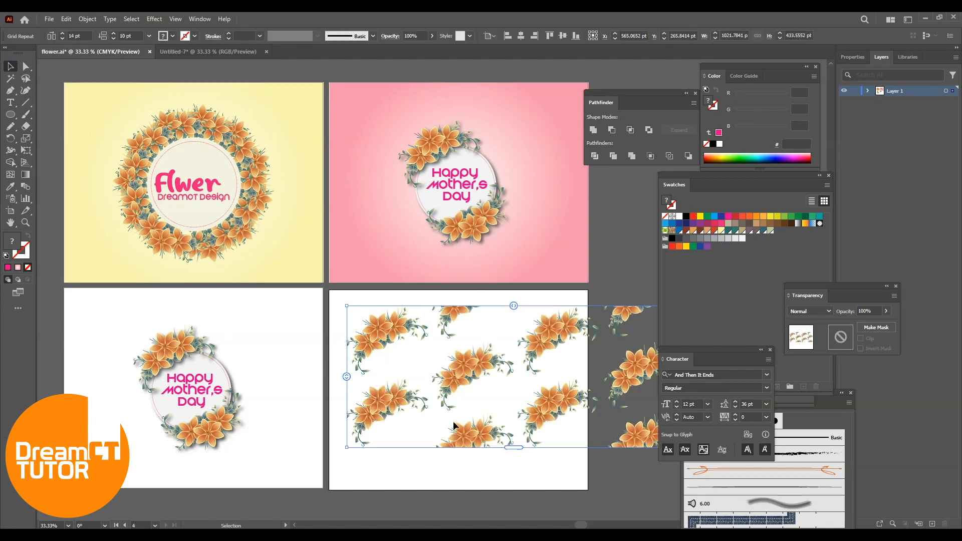
left_click_drag(517, 398, 418, 384)
left_click_drag(489, 367, 490, 367)
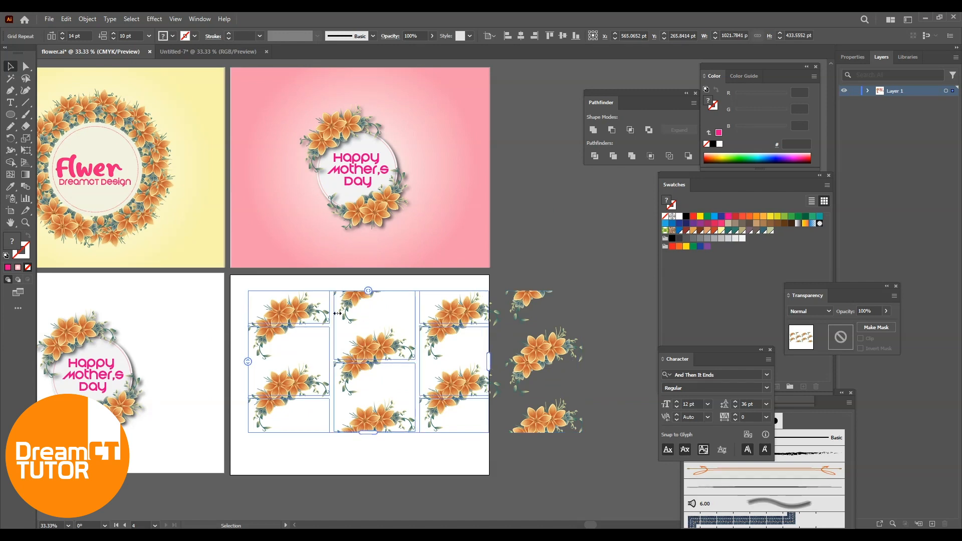
left_click_drag(367, 436, 365, 474)
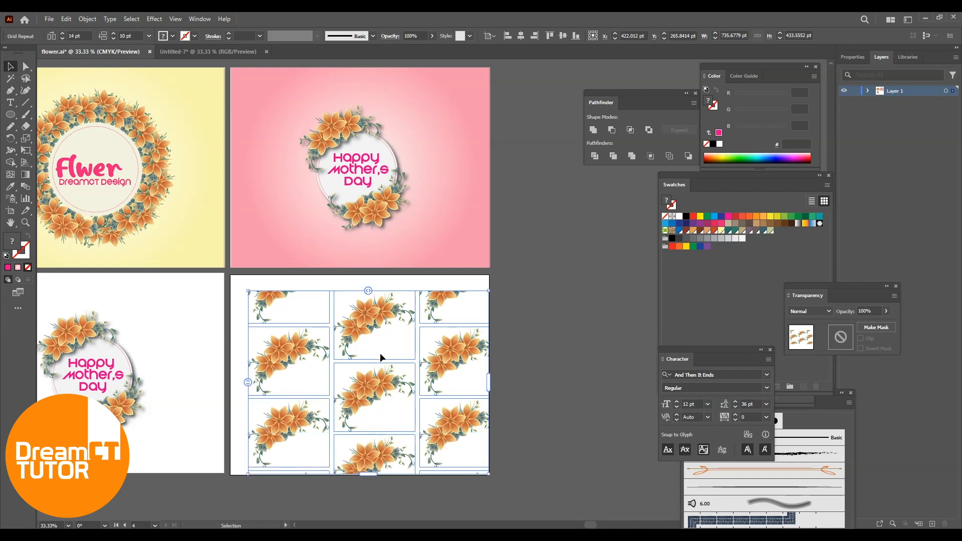
Align the grid repeat with the artboard's upper-left corner and extend it to about 788 x 604 pt to cover the artboard
key("ctrl+shift+a")
key("ctrl+equal")
left_click(371, 425)
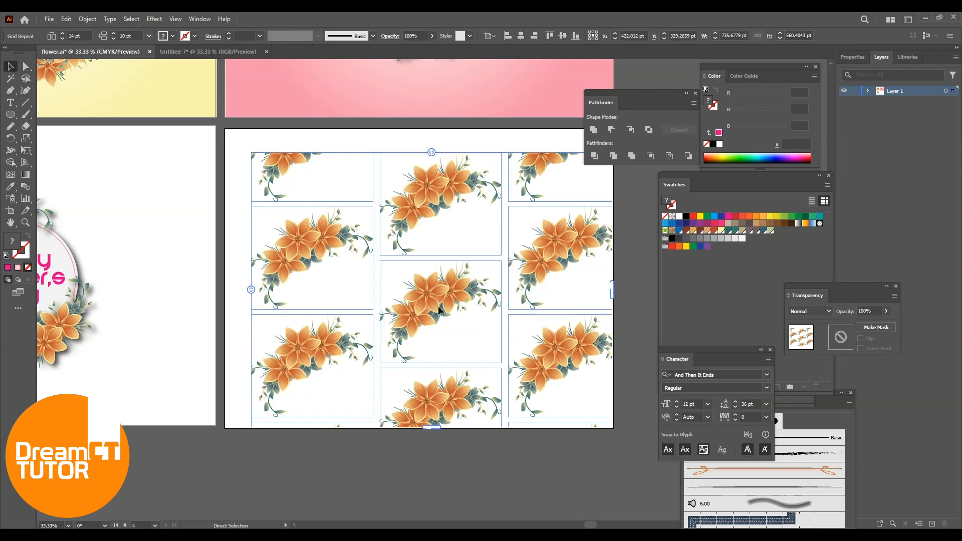
key("ctrl+equal")
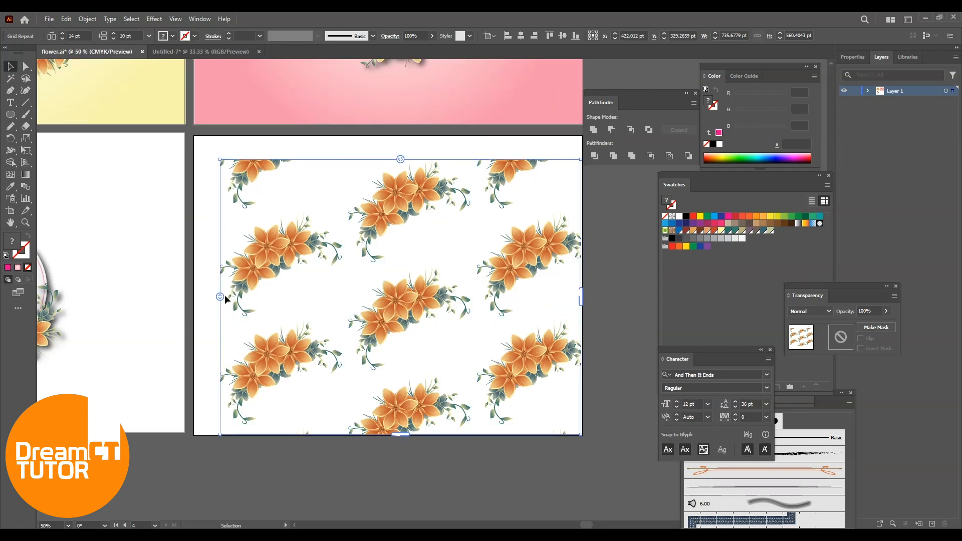
left_click_drag(492, 276, 471, 251)
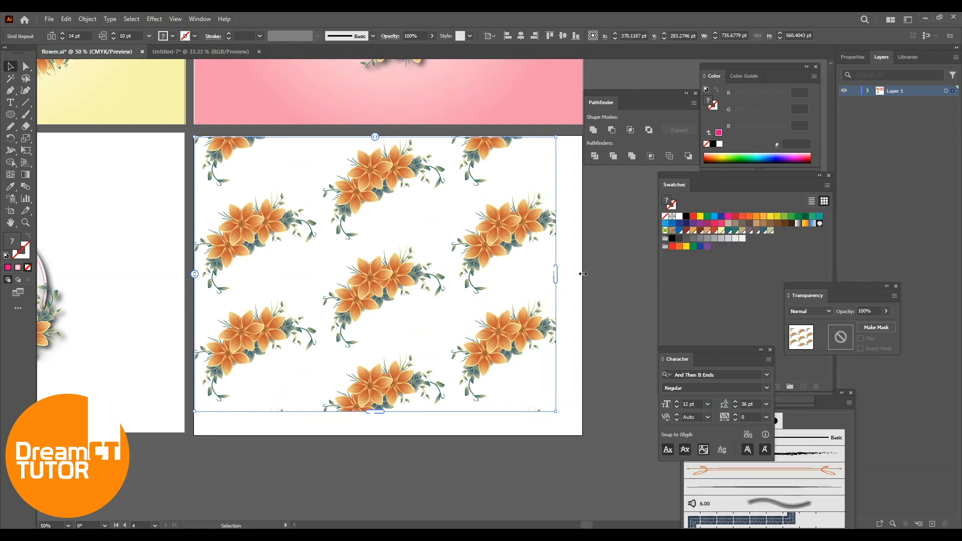
left_click_drag(583, 274, 582, 274)
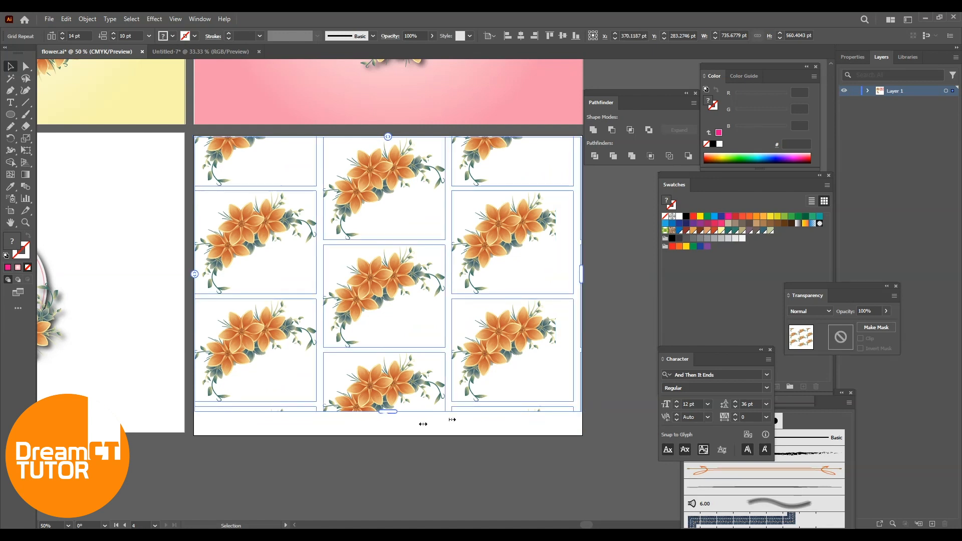
left_click_drag(390, 417, 389, 434)
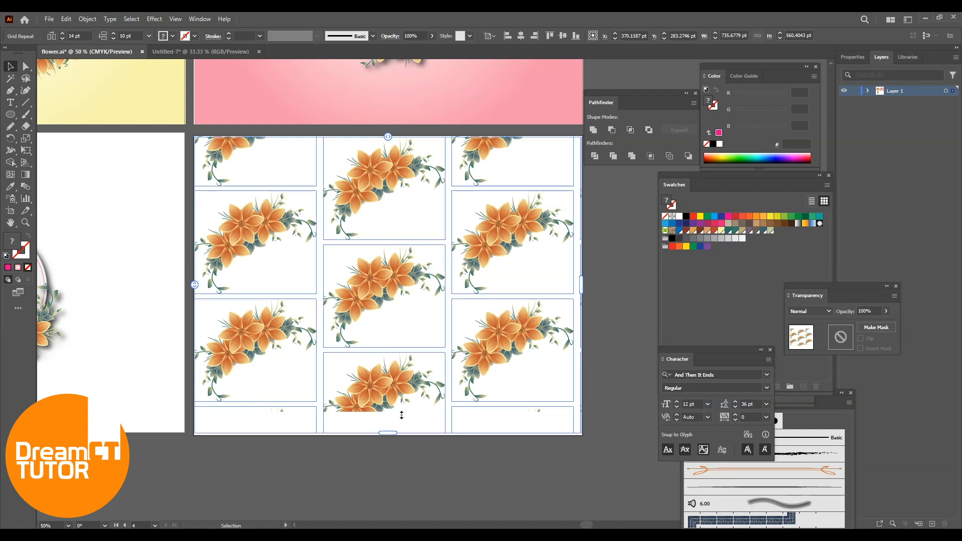
Tighten the grid repeat's horizontal spacing to about -69 pt and its vertical spacing to about -118 pt
left_click_drag(383, 137, 347, 141)
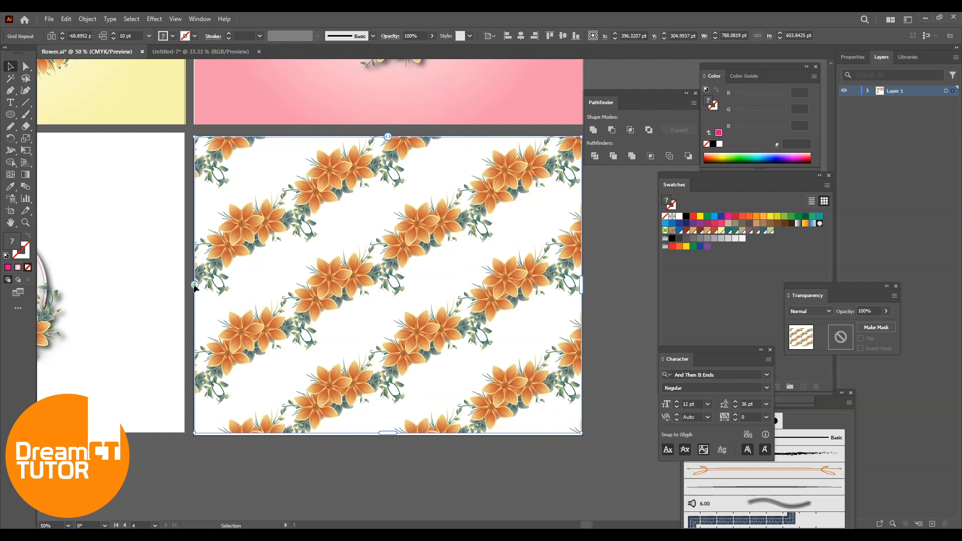
left_click_drag(199, 224, 198, 224)
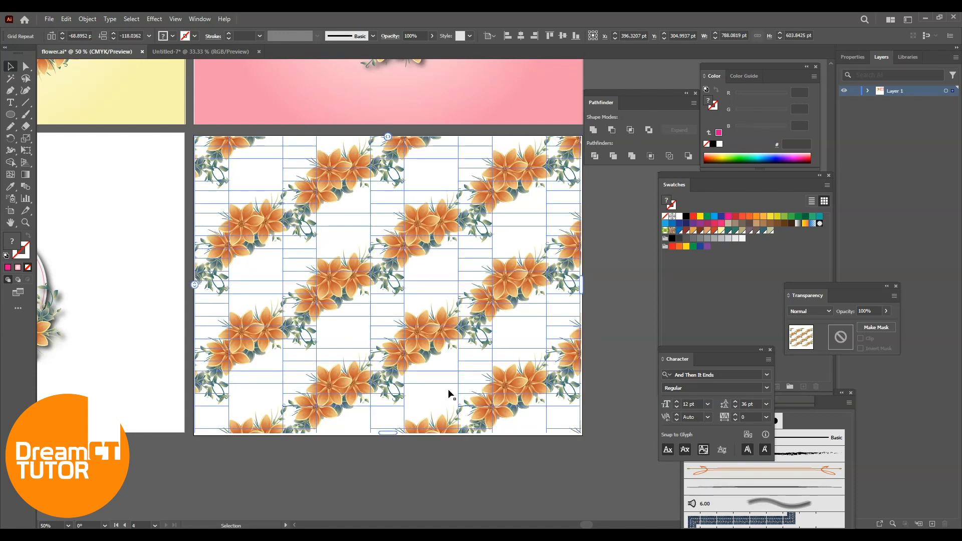
Tighten the grid repeat's vertical spacing until the flower sprays overlap in dense columns, and deselect the pattern
left_click(590, 464)
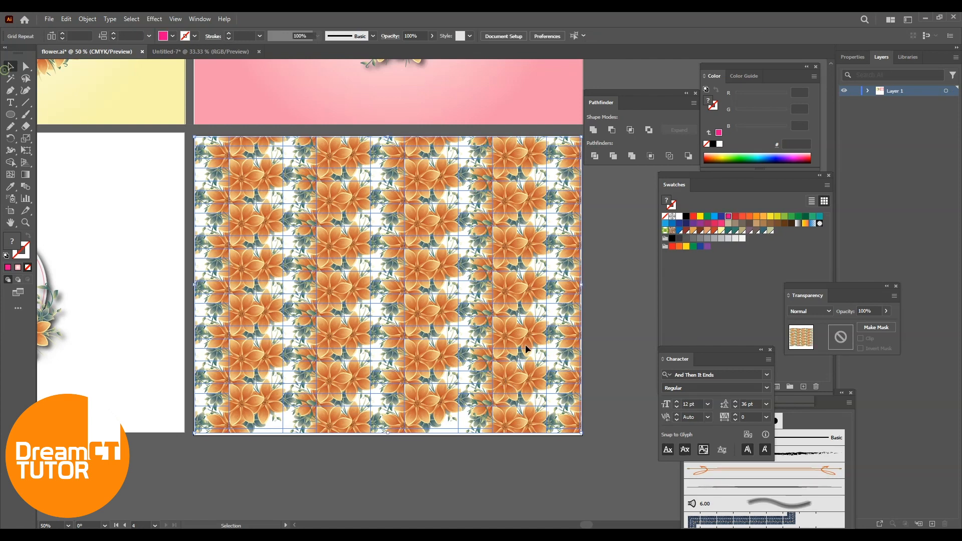
left_click(611, 315)
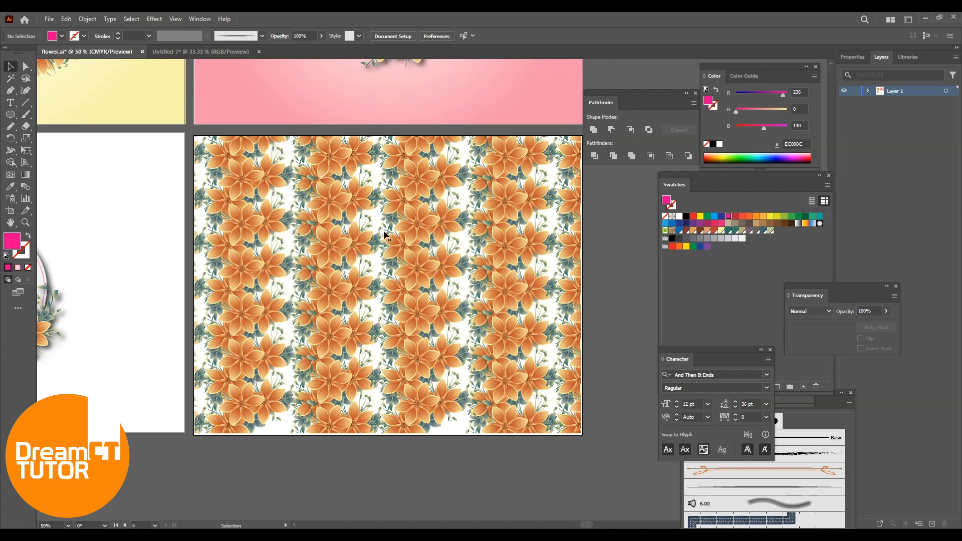
left_click(539, 283)
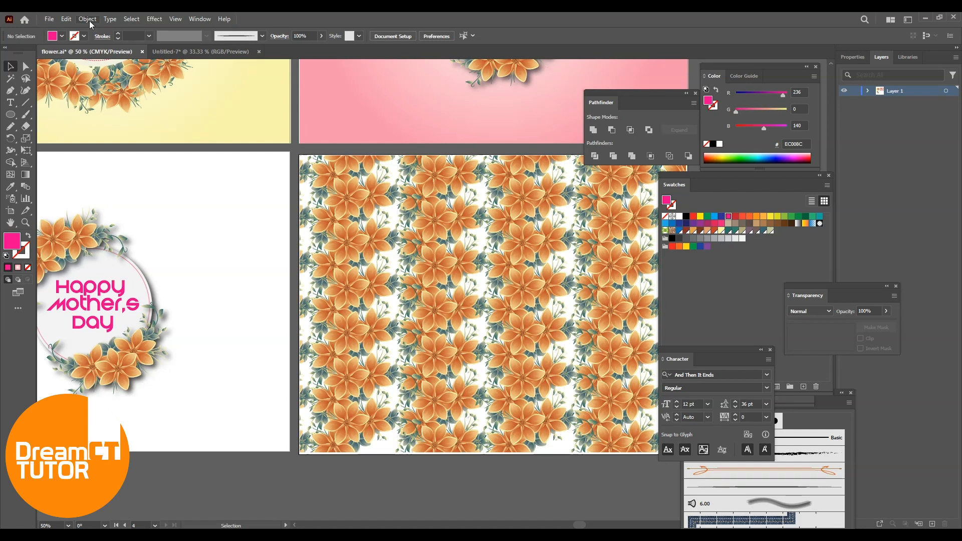
Examine the Radial, Grid and Mirror settings in the Repeat Options and close them without changes
left_click(88, 20)
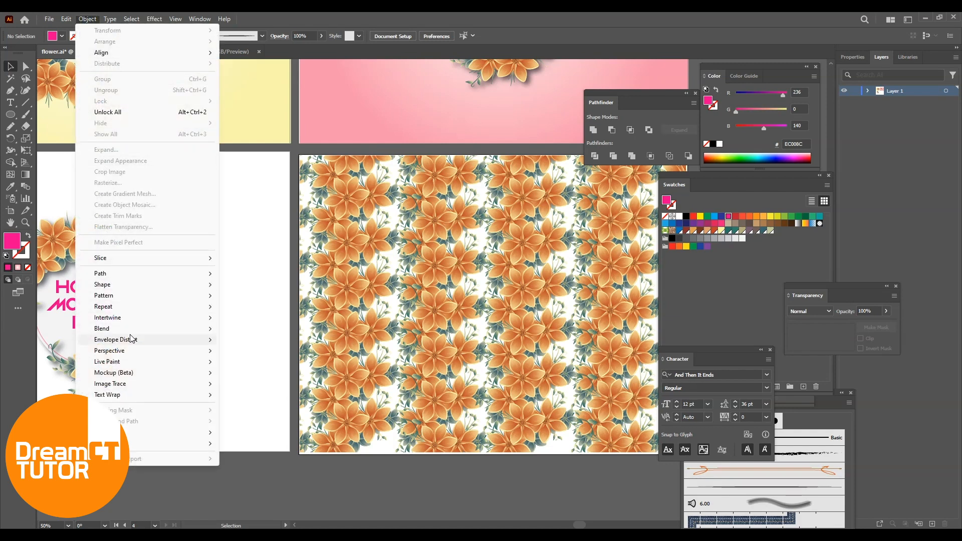
mouse_move(119, 309)
left_click(246, 356)
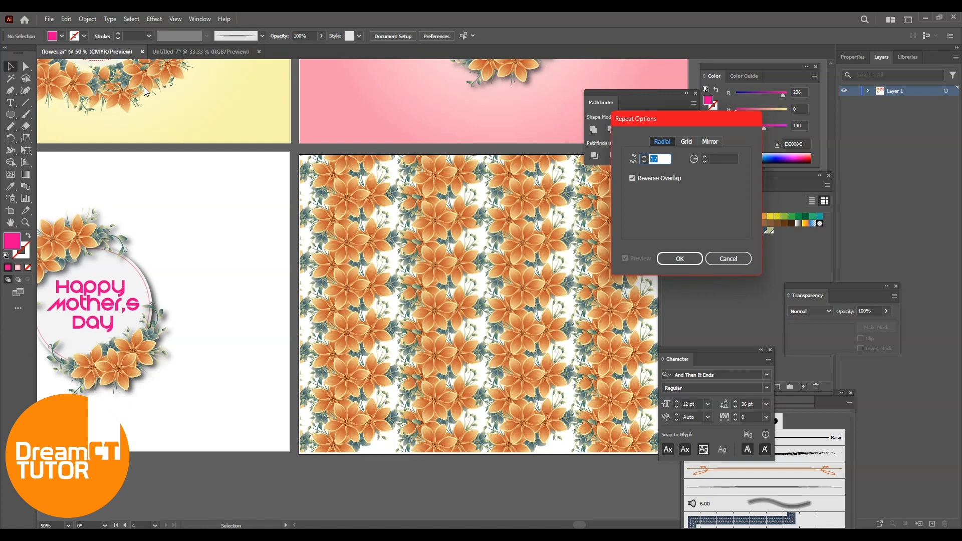
left_click(686, 142)
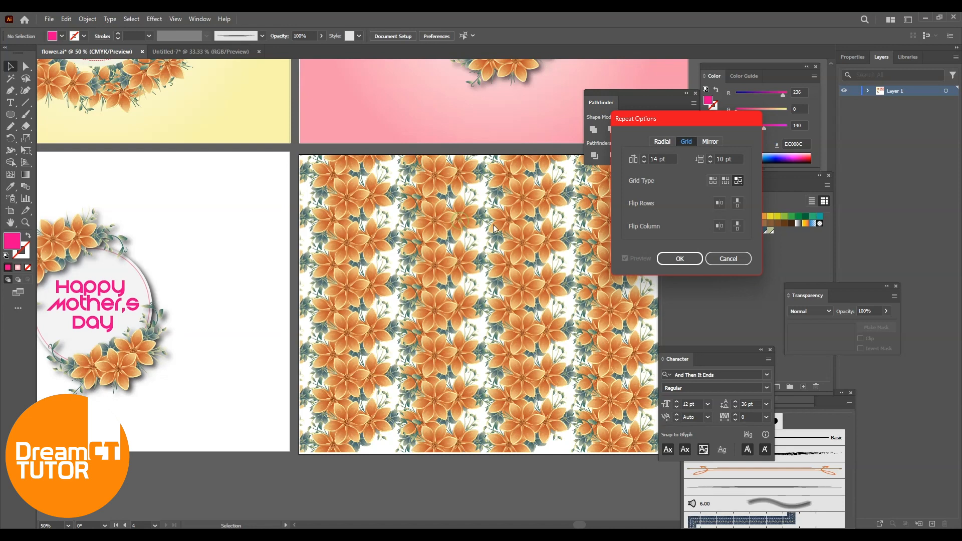
left_click(710, 142)
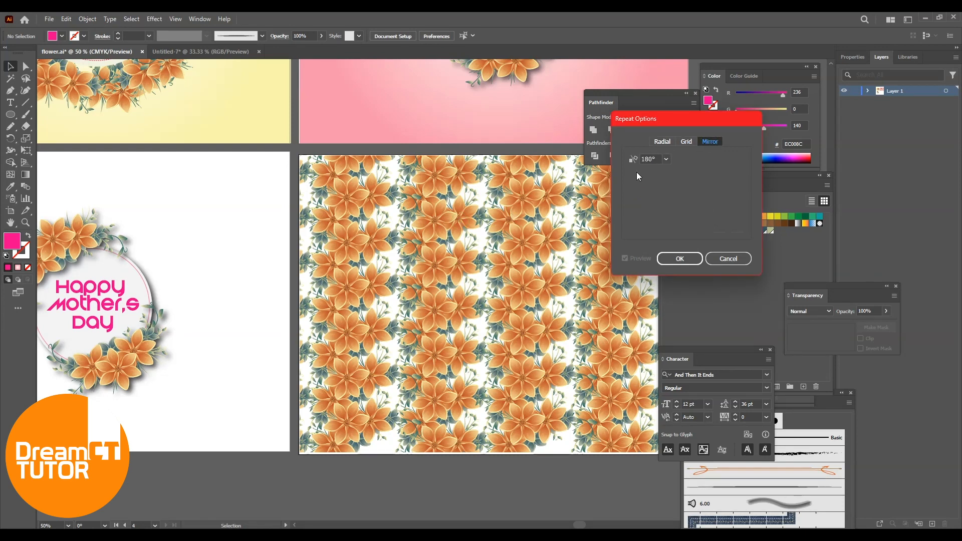
left_click(727, 260)
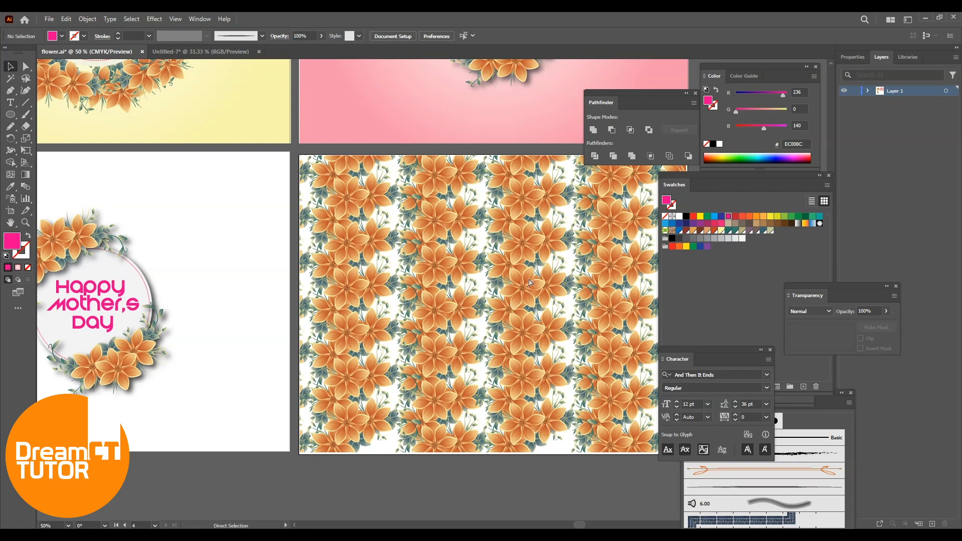
Save the flower.ai document with its four finished artboards
key("ctrl+minus")
left_click(88, 19)
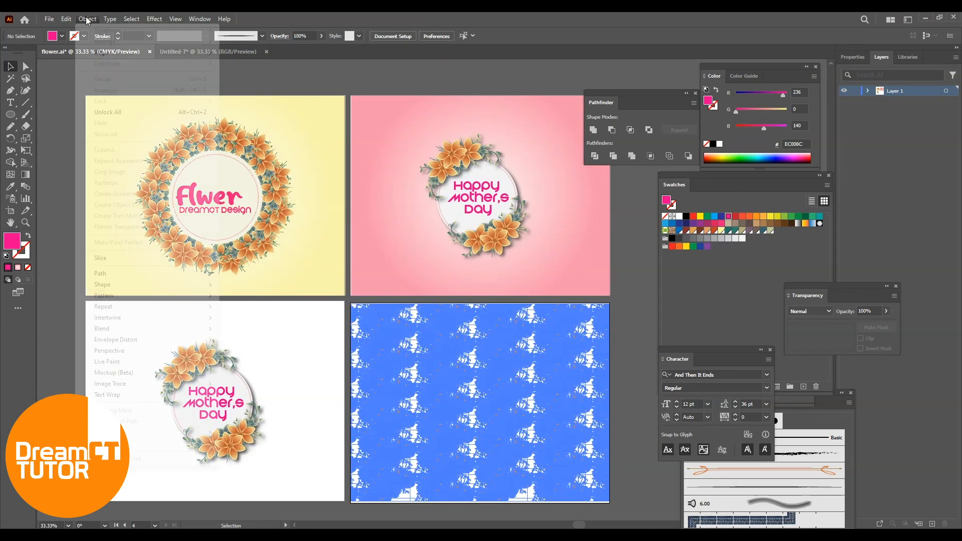
mouse_move(115, 309)
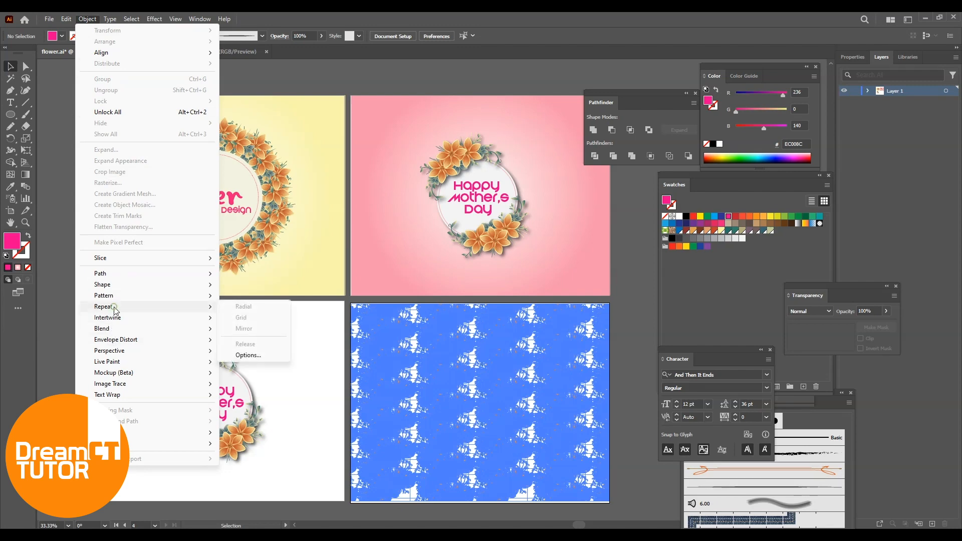
left_click(627, 281)
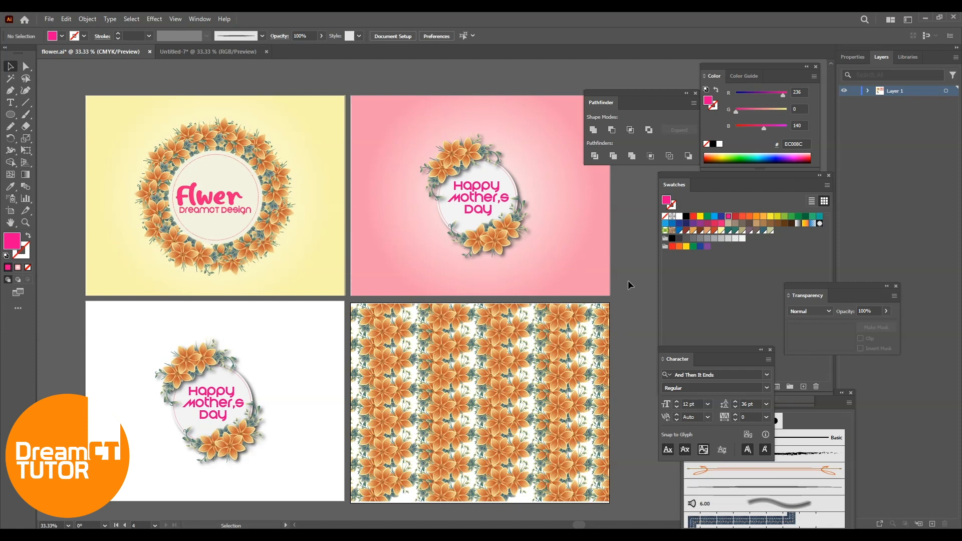
key("a")
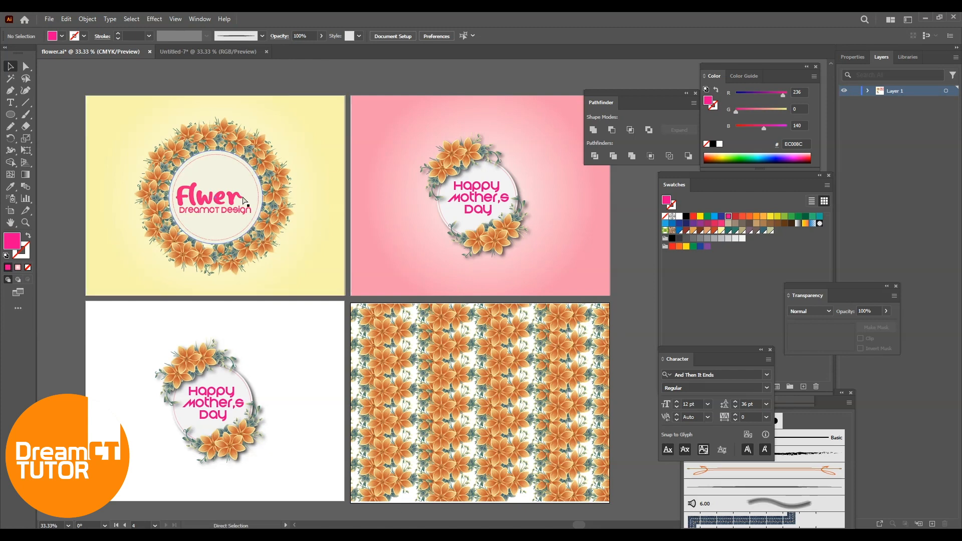
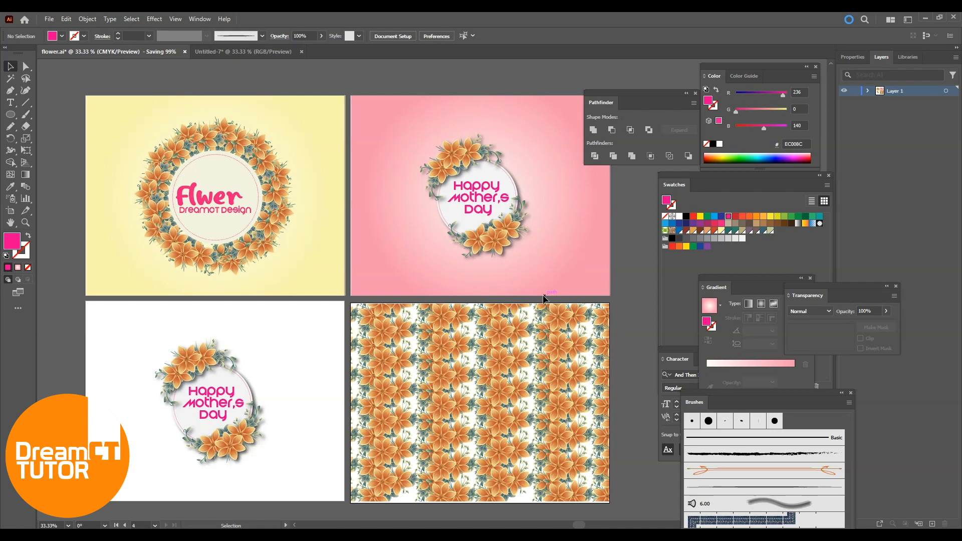
Create a new square document measuring 1000 x 1000 px
left_click(49, 19)
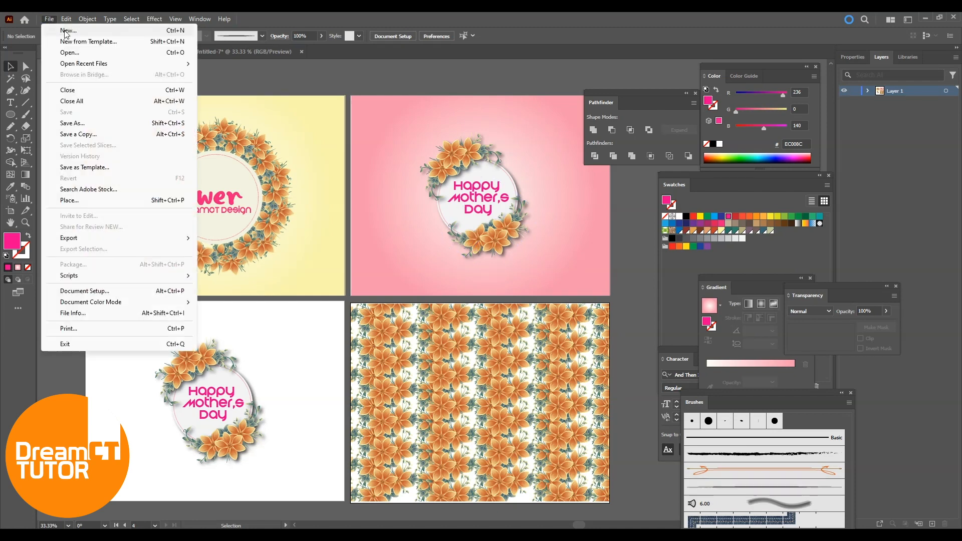
left_click(162, 76)
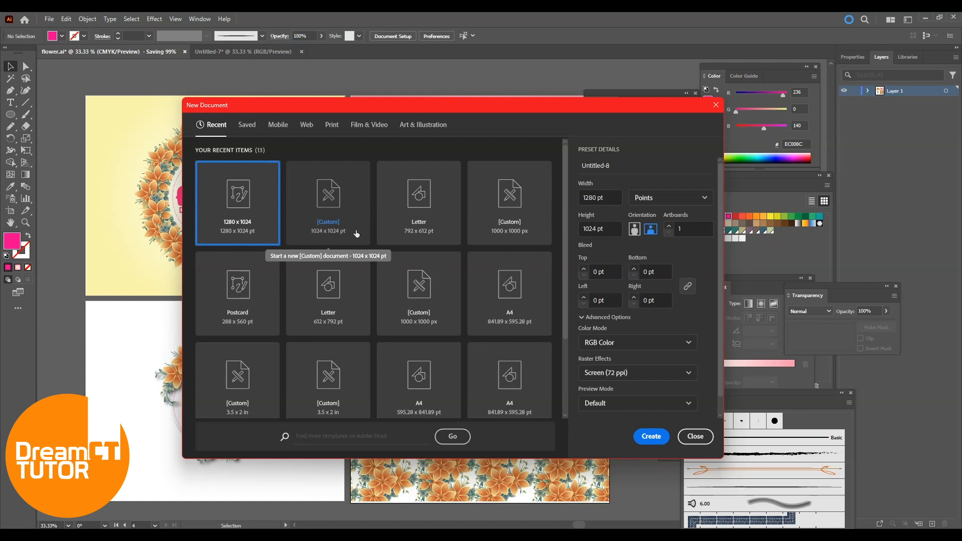
left_click(608, 198)
left_click_drag(608, 198, 566, 191)
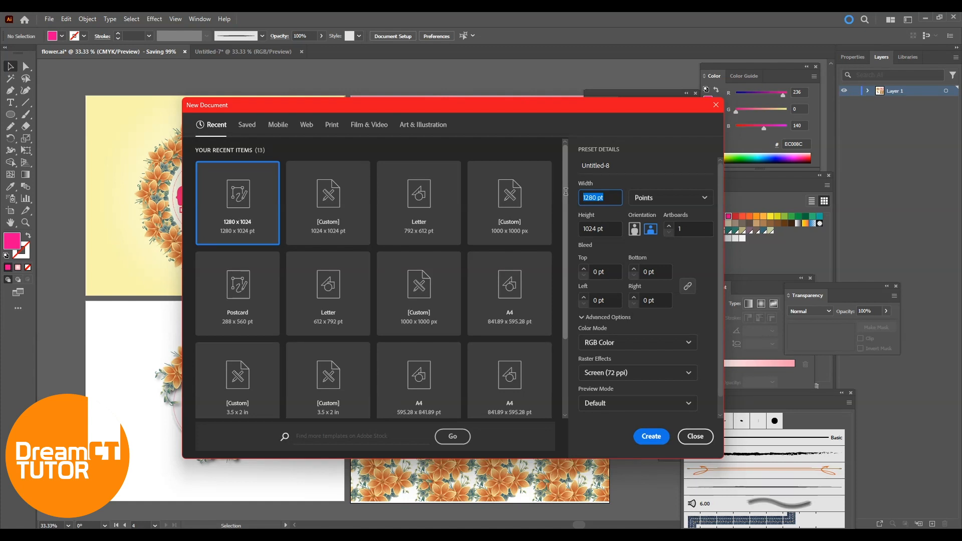
type("1000")
left_click(662, 198)
left_click(655, 219)
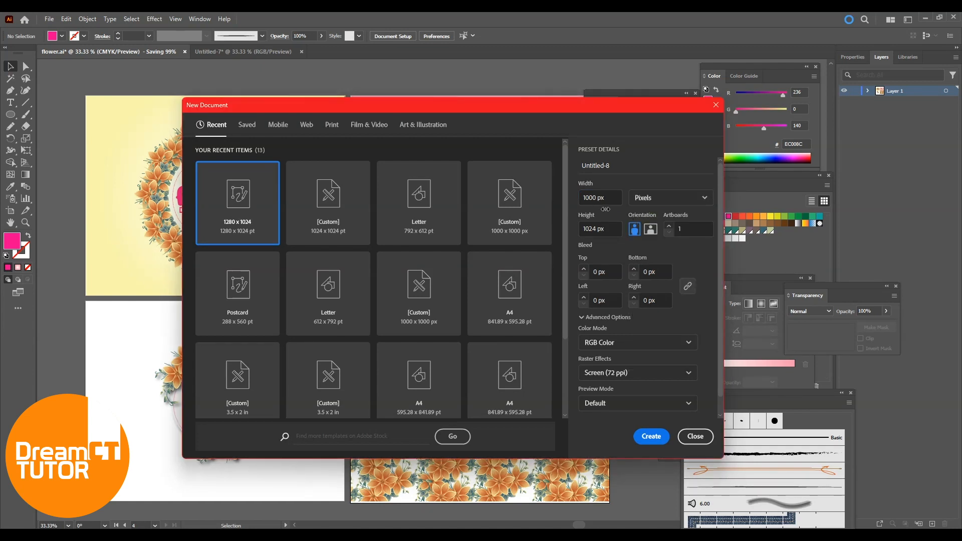
left_click_drag(611, 198, 557, 200)
left_click_drag(609, 230, 572, 221)
type("1000")
key("Return")
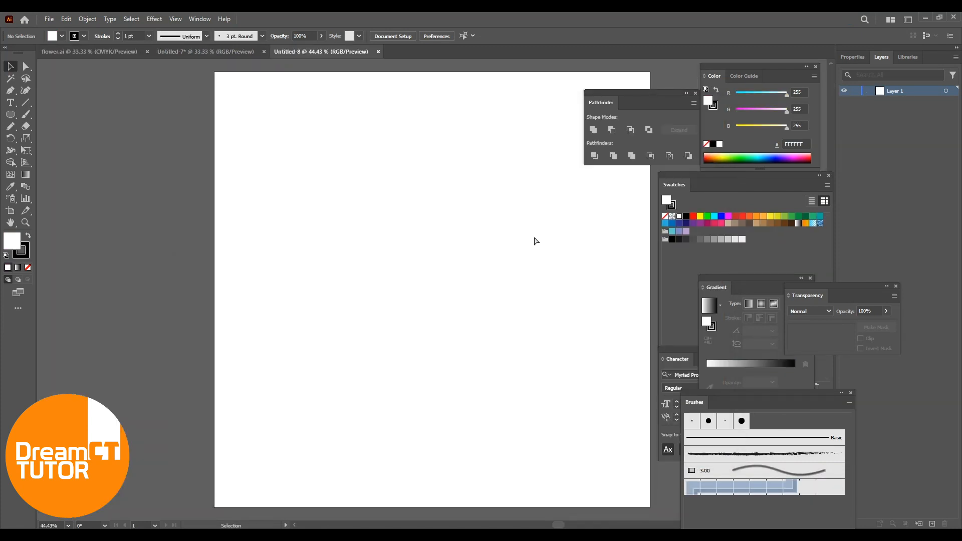
Draw a vertical and a horizontal 1000 px line across the artboard, crossing at its centre
key("ctrl+minus")
left_click_drag(449, 267, 378, 276)
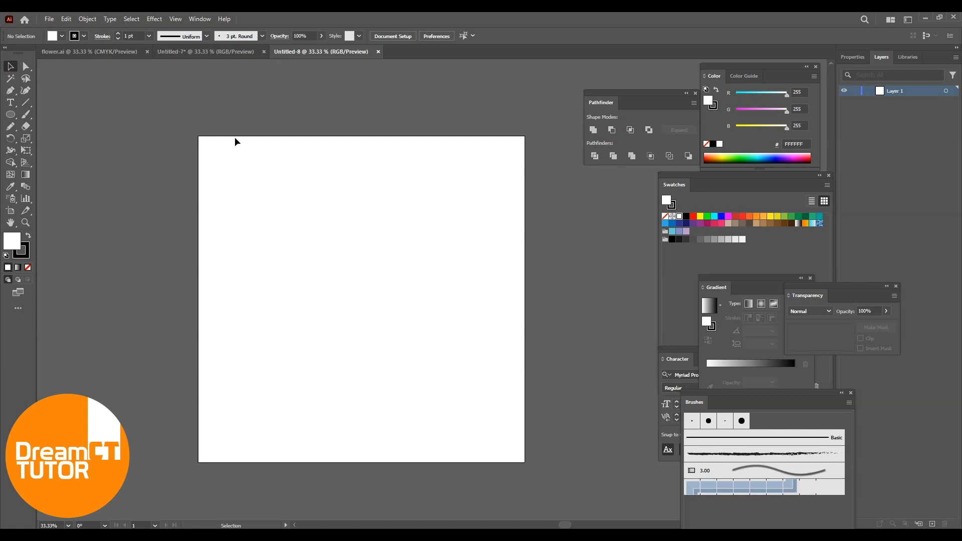
left_click(26, 103)
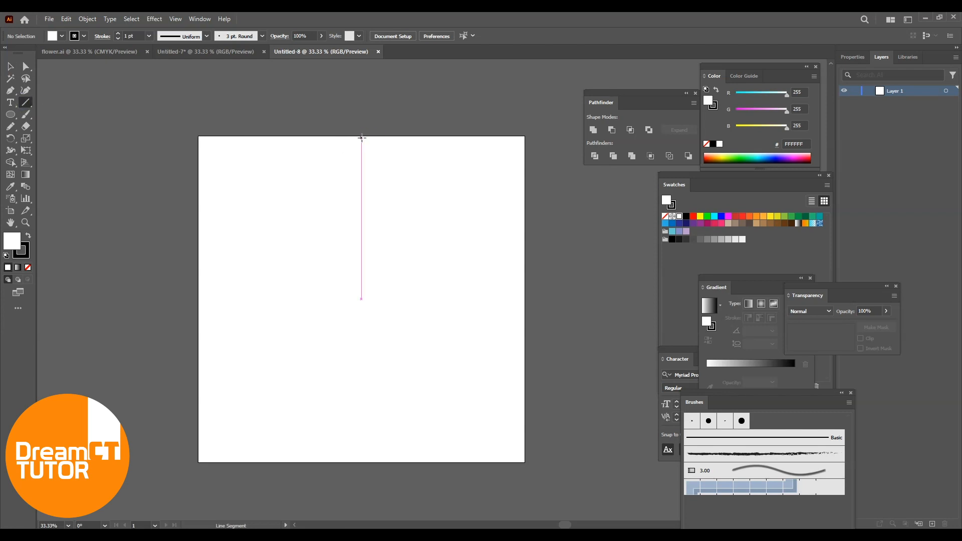
left_click_drag(362, 136, 360, 463)
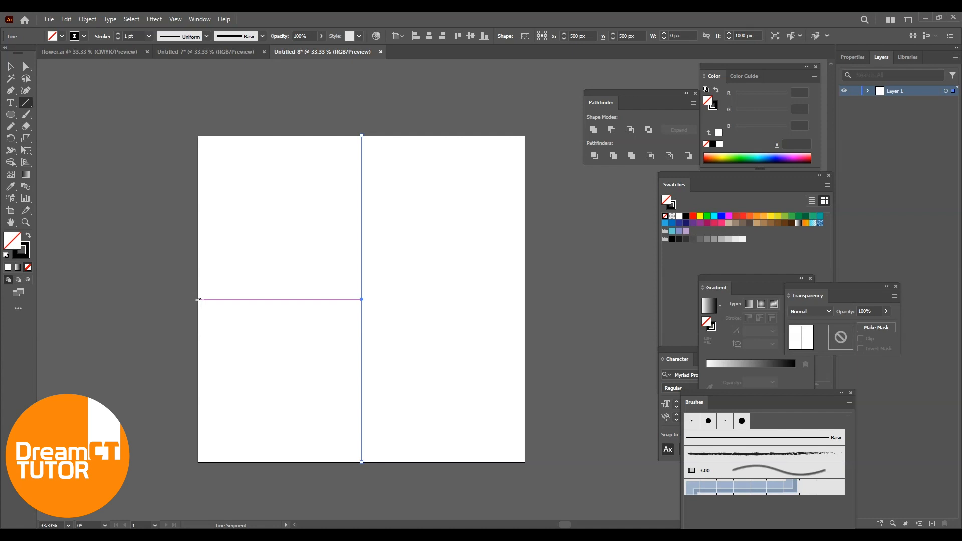
left_click_drag(198, 300, 525, 299)
Give both crossing lines a pure blue stroke (0000FF) and no fill
key("v")
left_click_drag(294, 254, 452, 381)
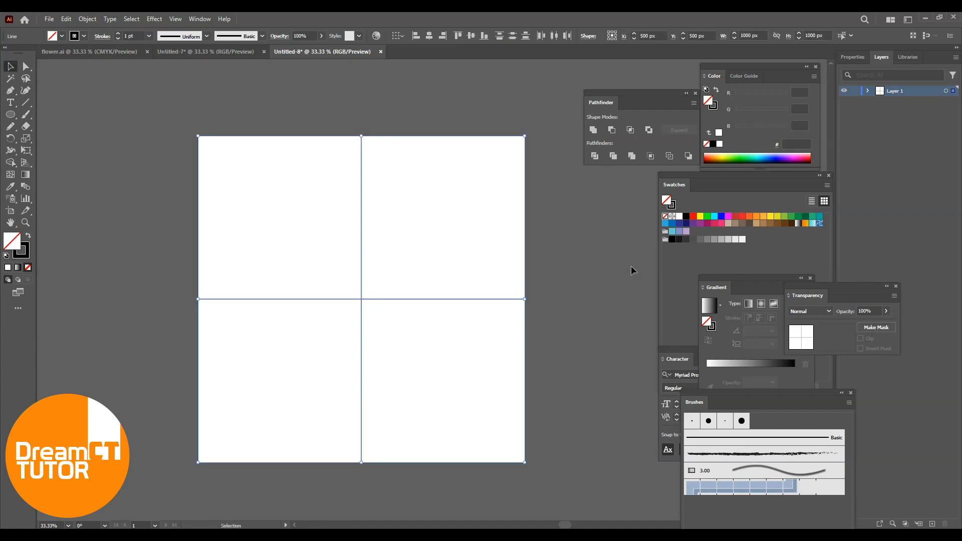
left_click(721, 219)
left_click(443, 229)
left_click_drag(242, 235, 472, 365)
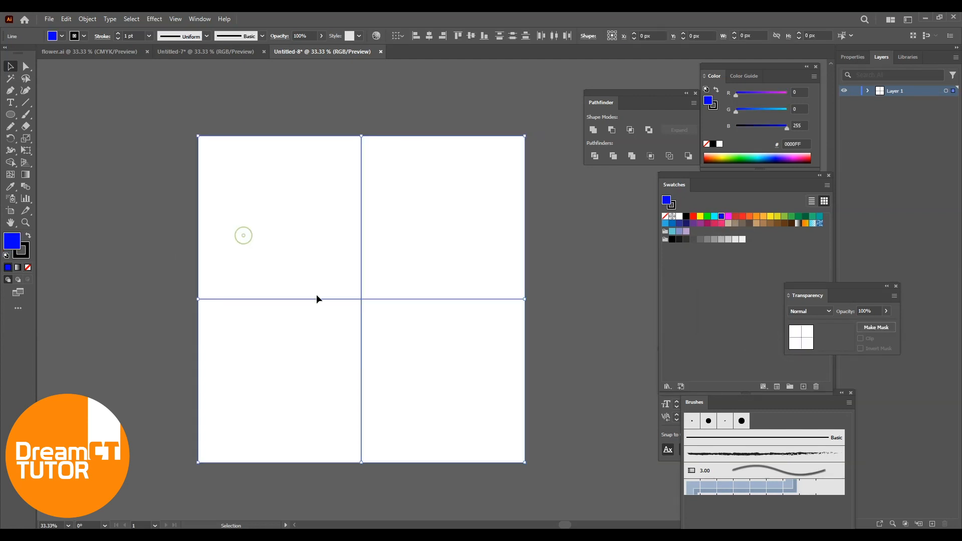
left_click(28, 267)
left_click(21, 250)
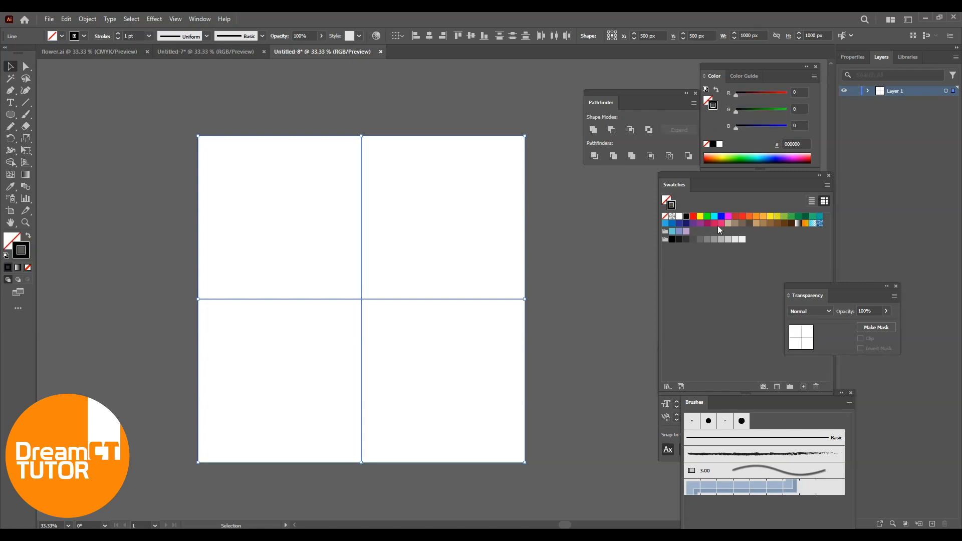
left_click(785, 216)
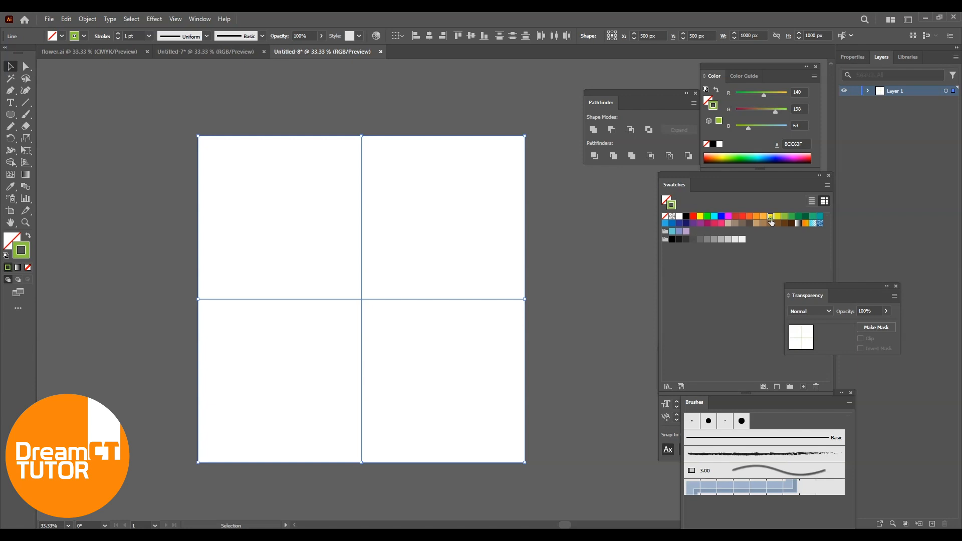
left_click(771, 216)
left_click(725, 216)
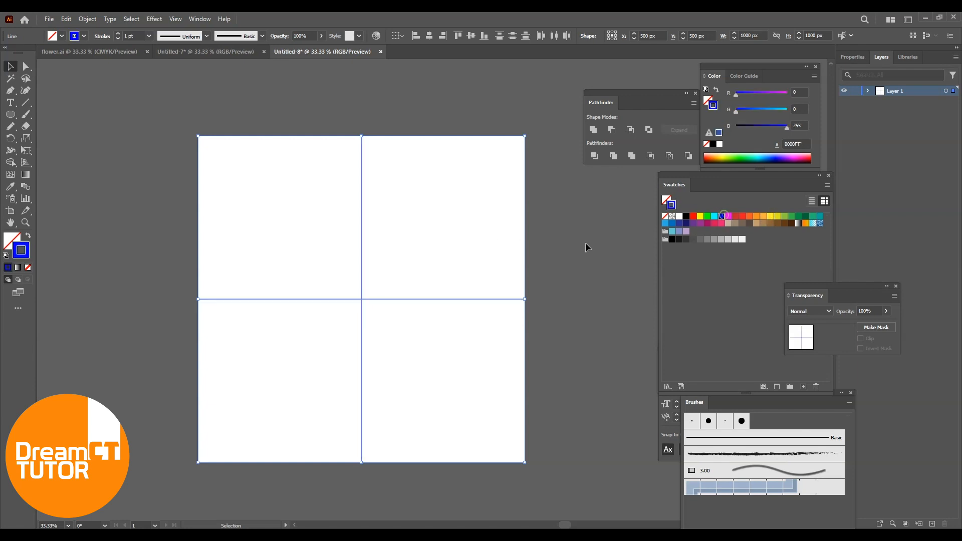
left_click(456, 248)
Apply a Transform effect to both crossing lines with a 15° rotation and 5 copies to form a radial guide
left_click_drag(319, 221, 418, 342)
left_click(154, 19)
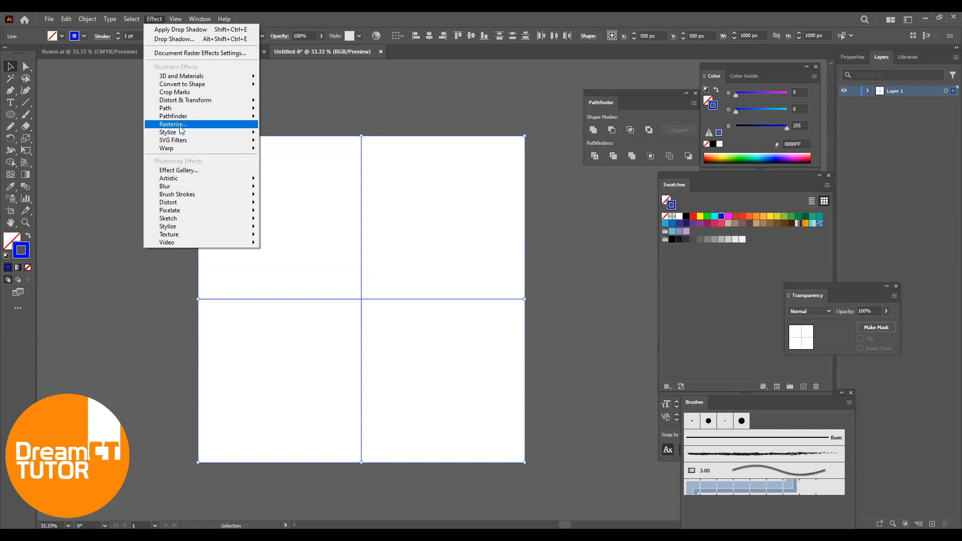
mouse_move(182, 104)
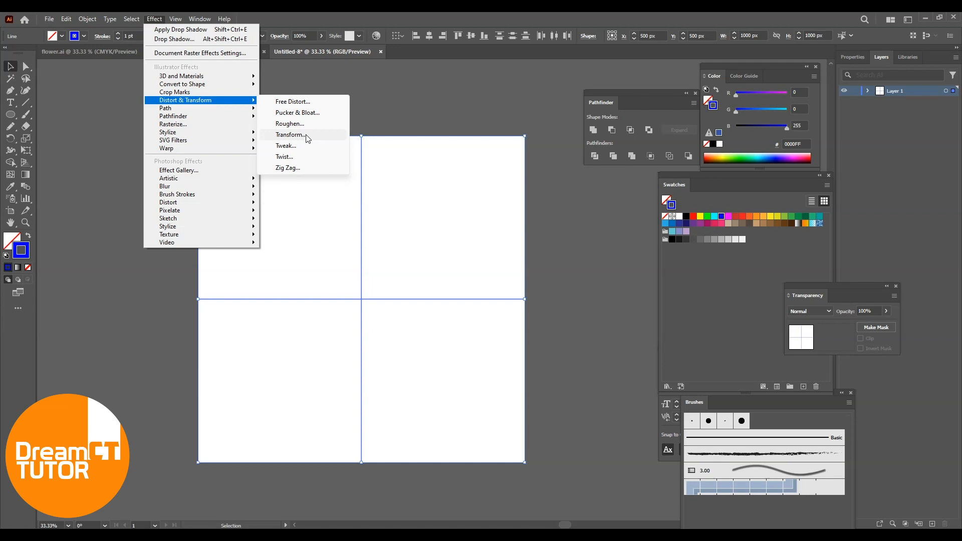
left_click(290, 135)
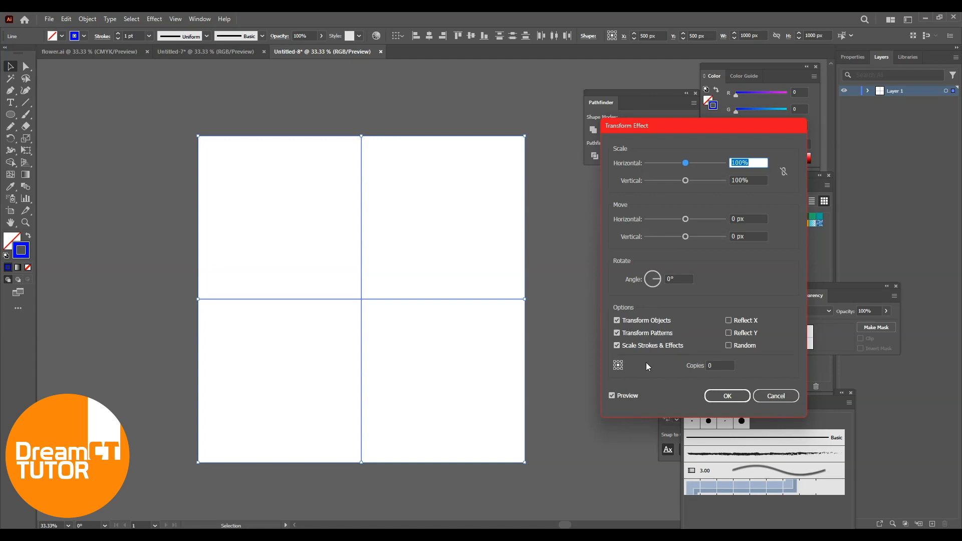
left_click(682, 280)
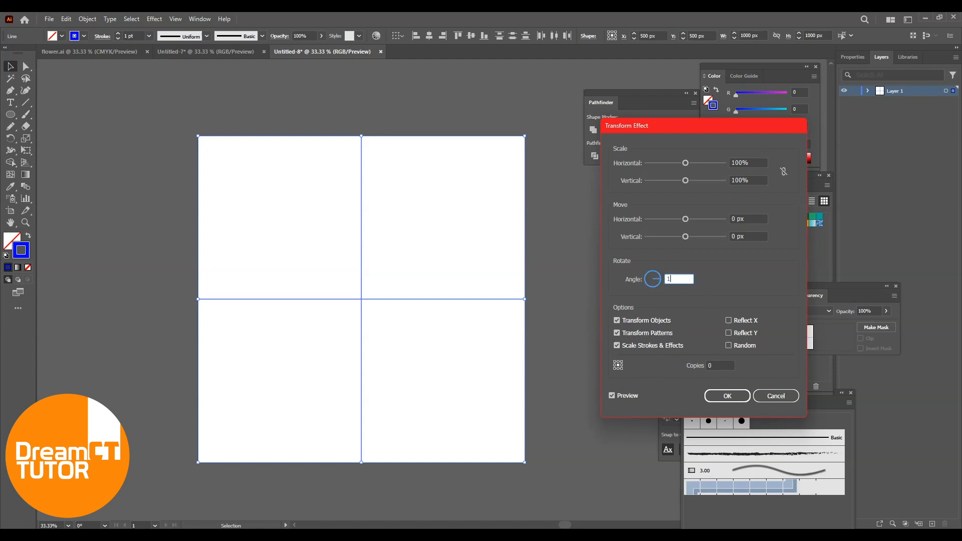
left_click(714, 366)
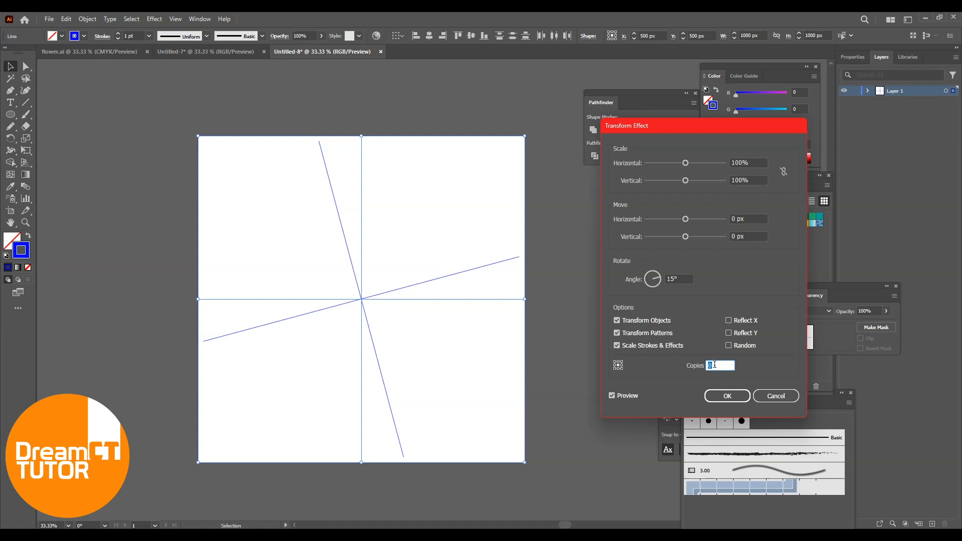
type("4")
key("Up")
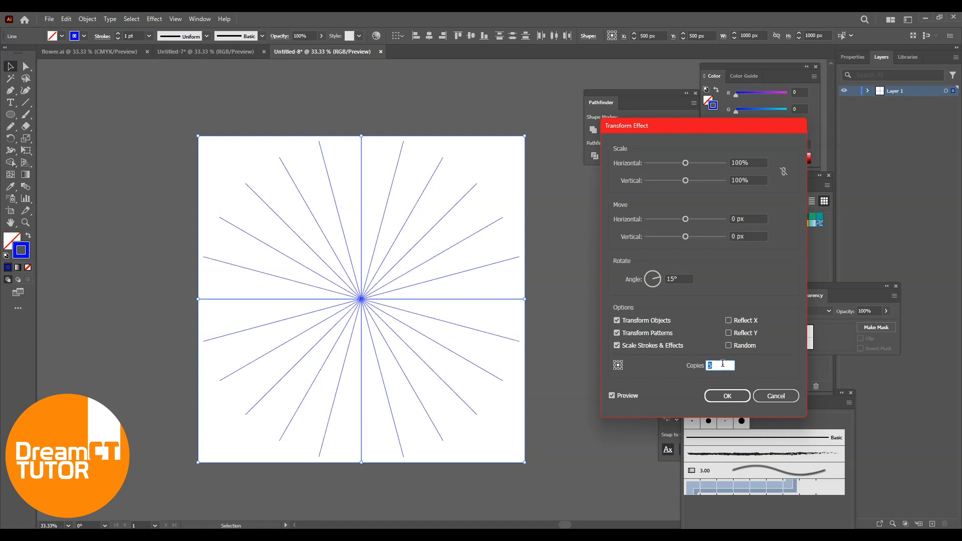
left_click(727, 396)
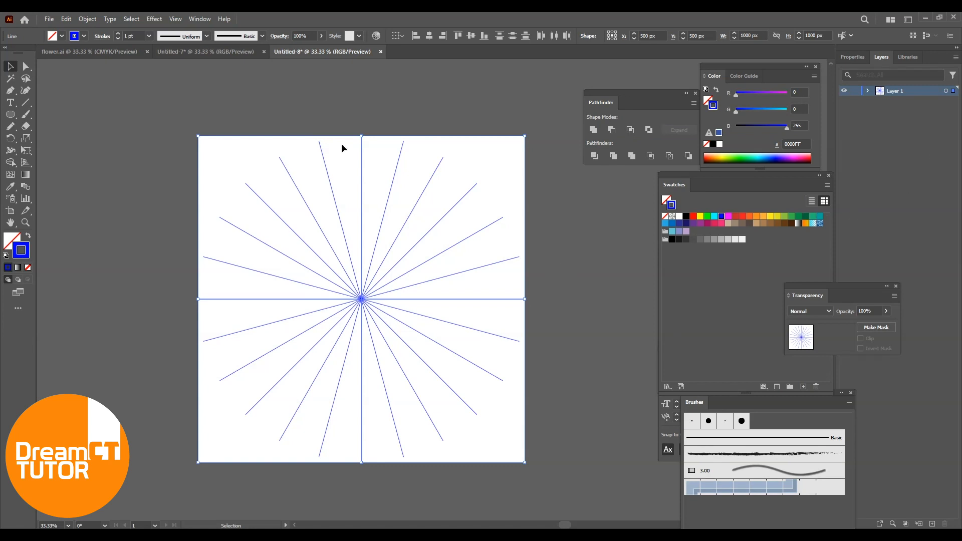
left_click(585, 246)
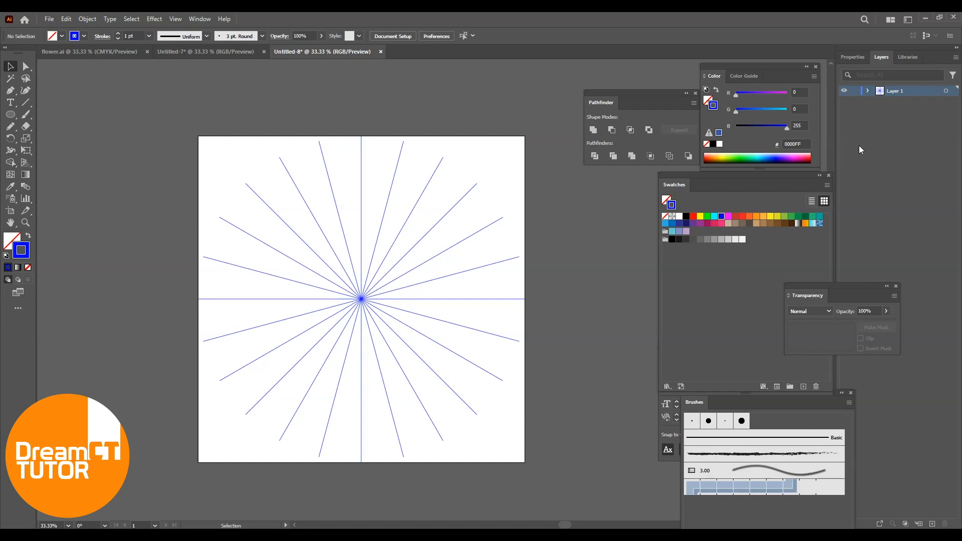
Lock the radial guide layer and, on a new layer above it, draw vertical and horizontal 1000 px lines crossing at the artboard's centre
left_click(856, 91)
left_click(933, 524)
left_click(23, 105)
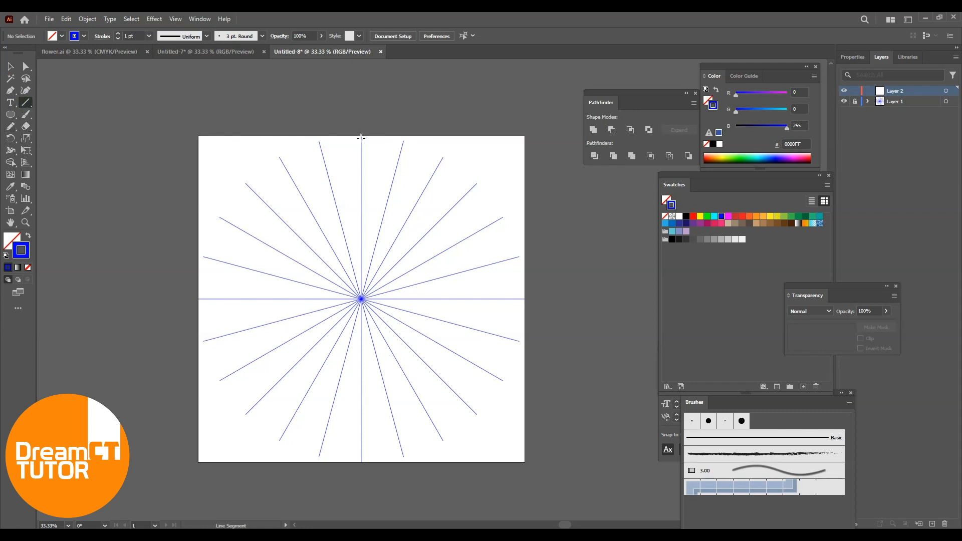
left_click_drag(361, 135, 361, 462)
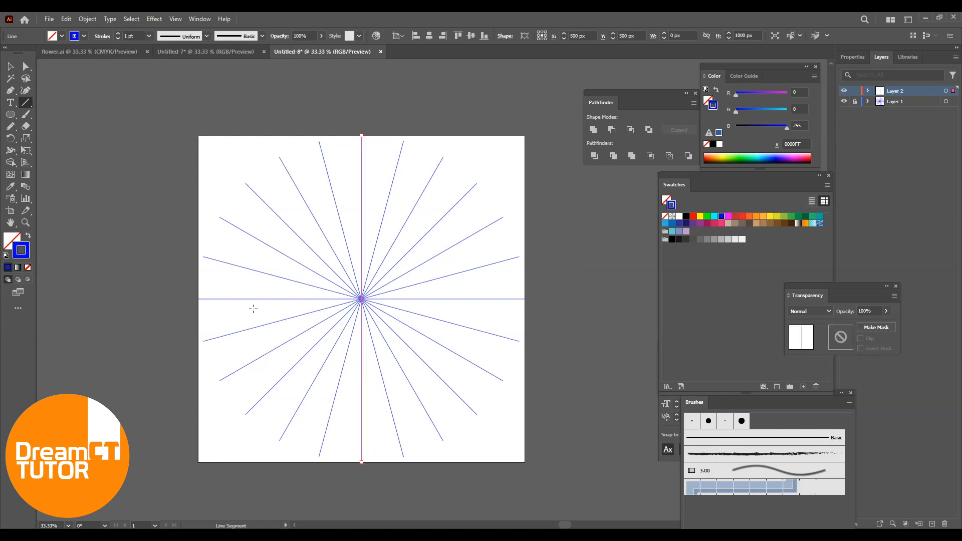
left_click_drag(198, 300, 525, 298)
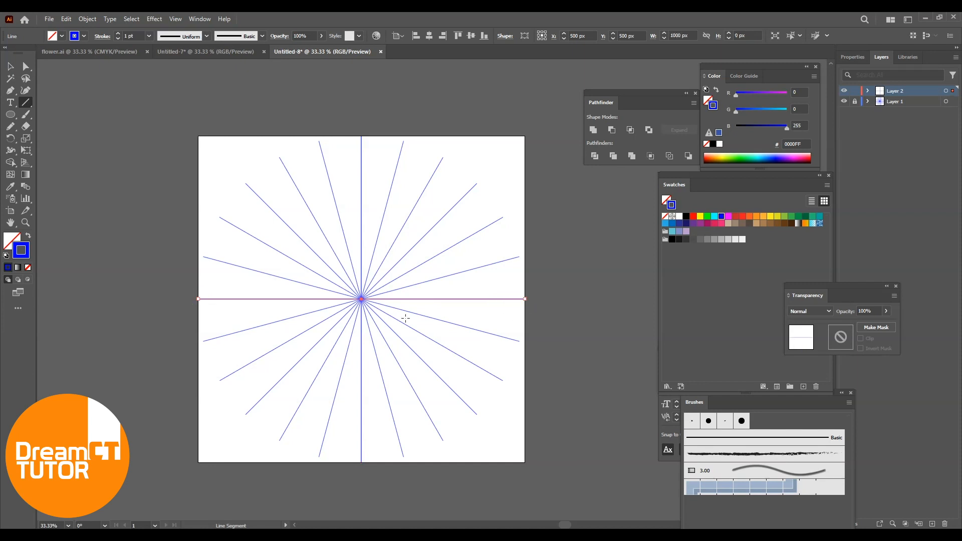
Give the two new crossing lines a red stroke (FF0000)
left_click(10, 67)
left_click_drag(299, 228, 458, 366)
left_click(694, 217)
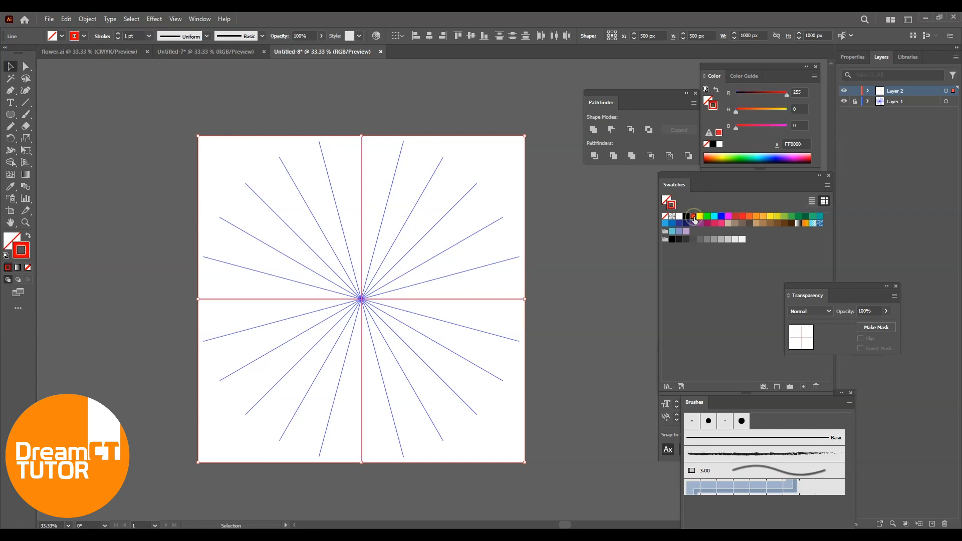
left_click(498, 236)
left_click(435, 342)
Paint a curved brush stroke about 27 px wide and 120 px tall, ending at the vertical line above the centre
left_click(28, 114)
left_click_drag(370, 257, 362, 219)
key("v")
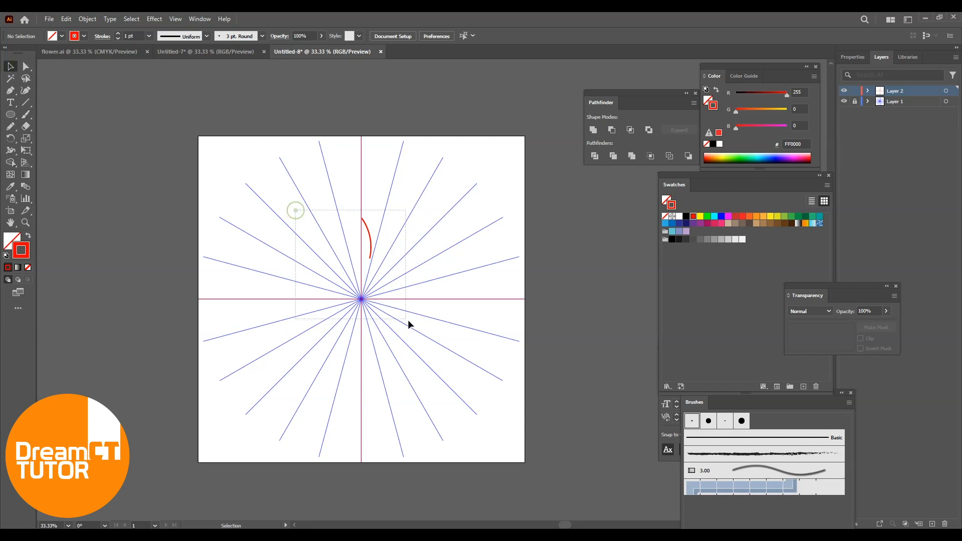
left_click(412, 311)
Apply a Transform effect to the whole of Layer 2 with Reflect X and 1 copy
left_click(946, 91)
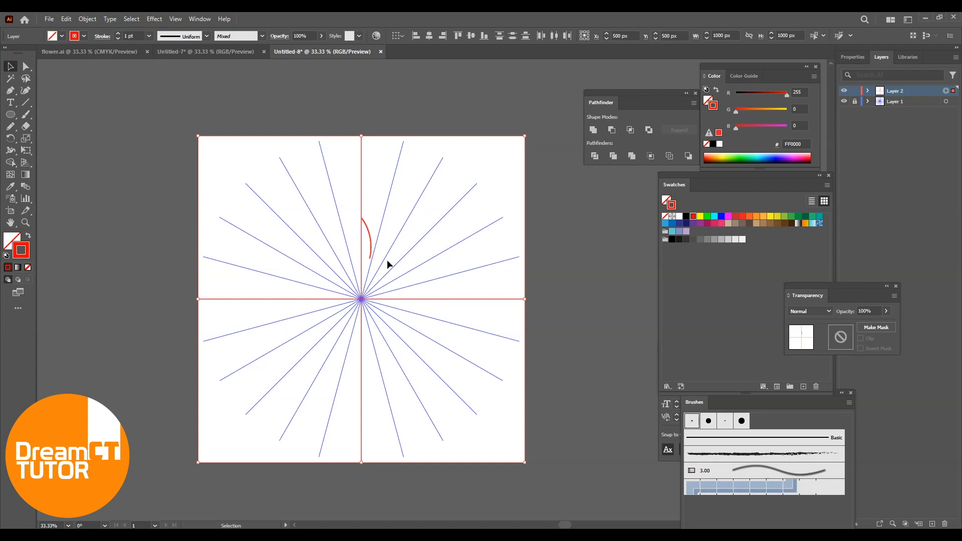
left_click(154, 19)
mouse_move(220, 100)
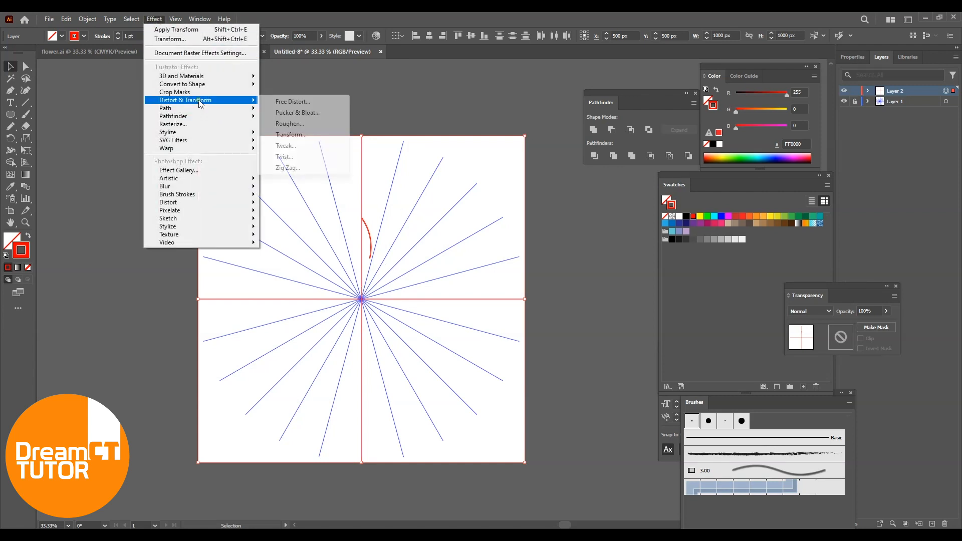
left_click(291, 135)
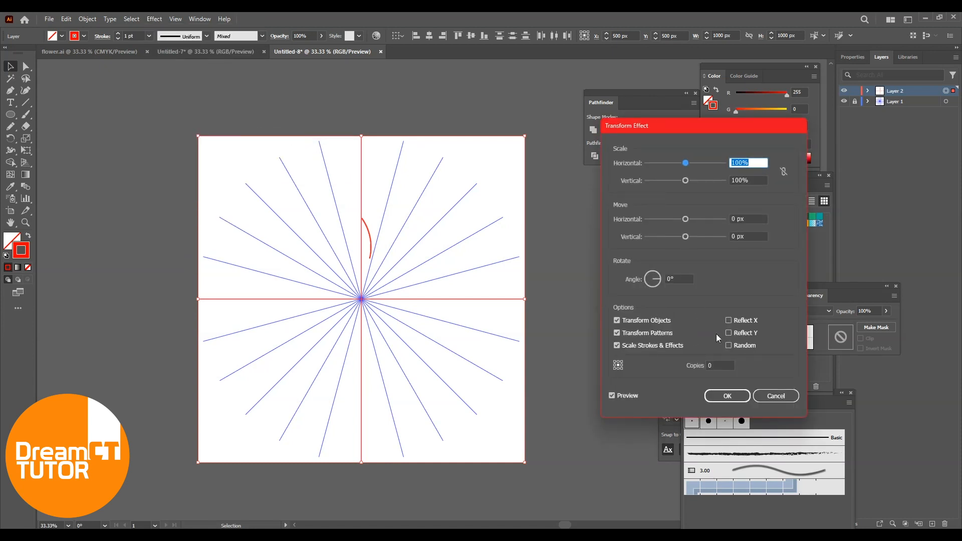
left_click(729, 321)
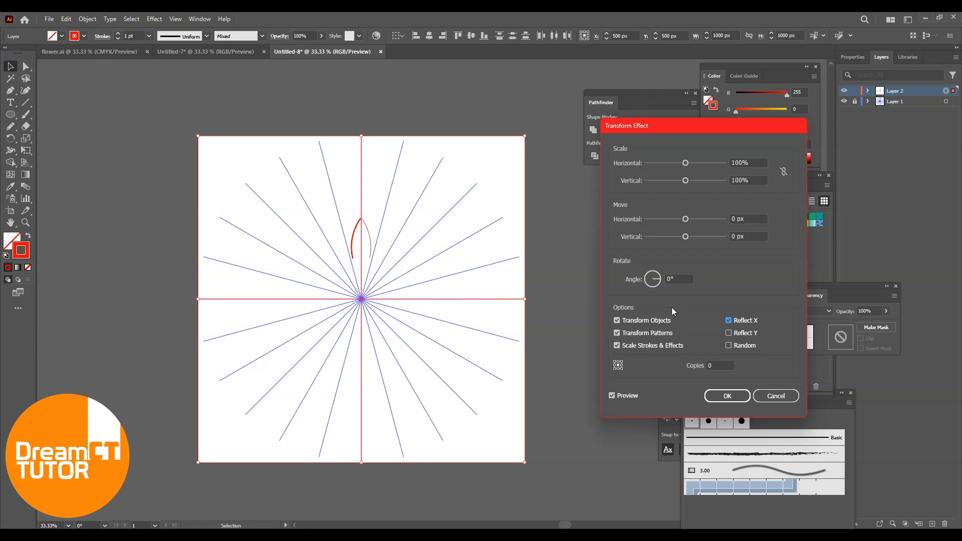
left_click(719, 370)
type("1")
left_click(728, 396)
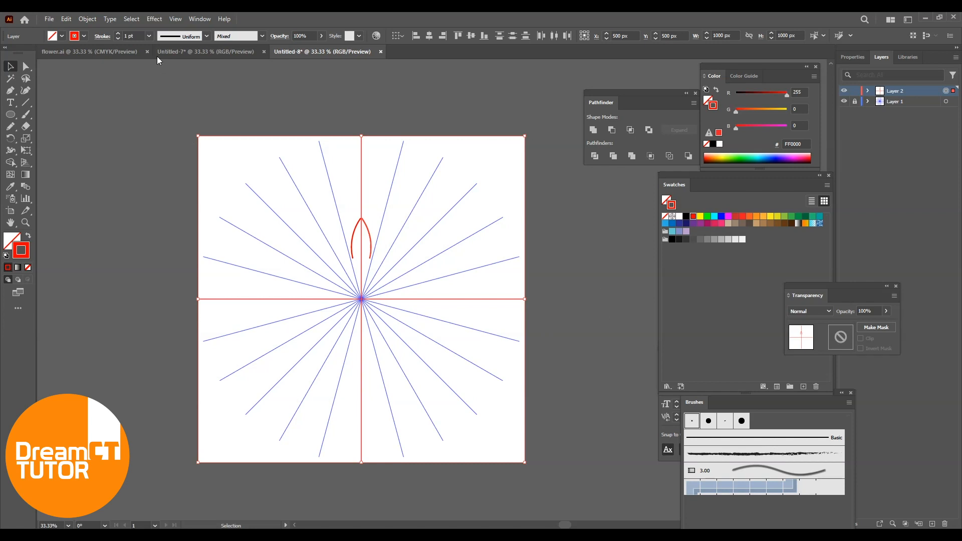
Add a second Transform effect to Layer 2 with a 30° rotation and 11 copies
left_click(155, 19)
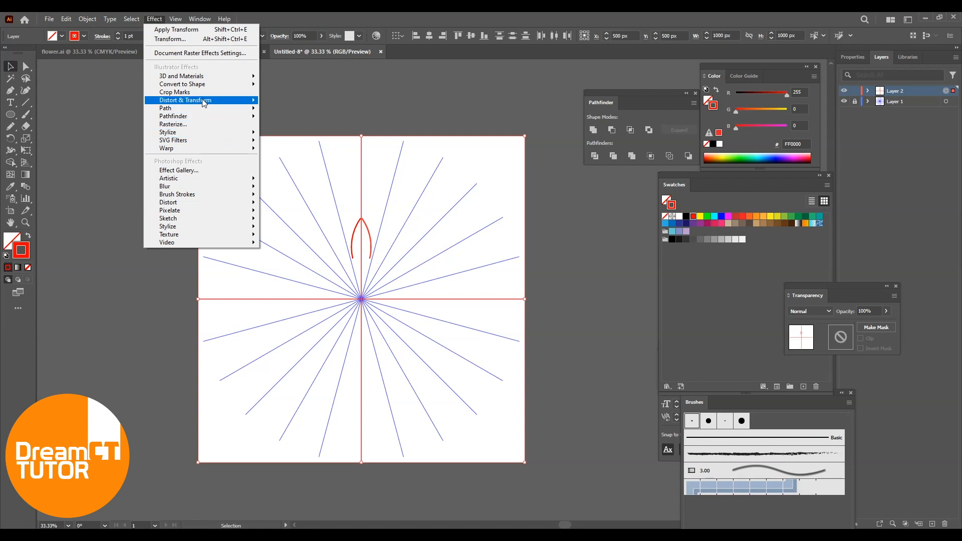
mouse_move(189, 102)
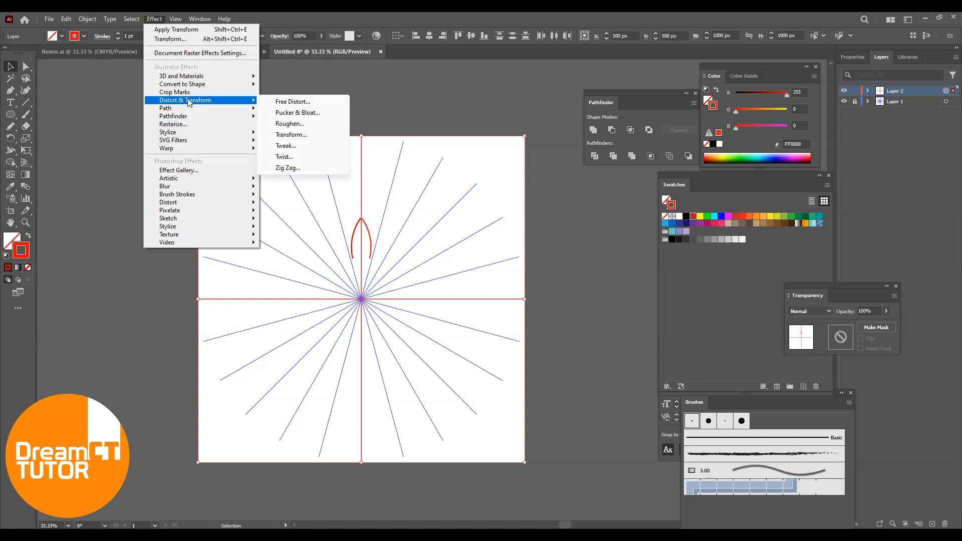
left_click(303, 136)
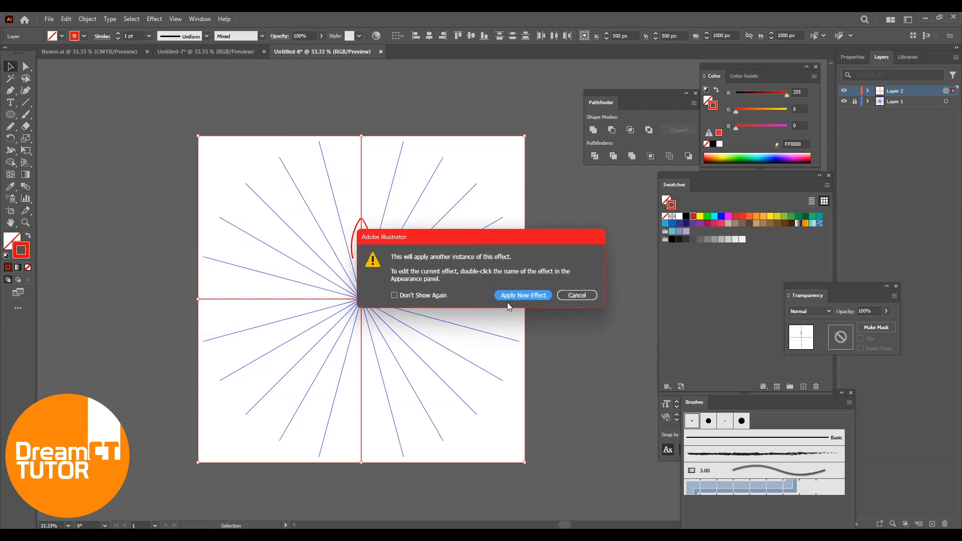
left_click_drag(498, 241, 669, 228)
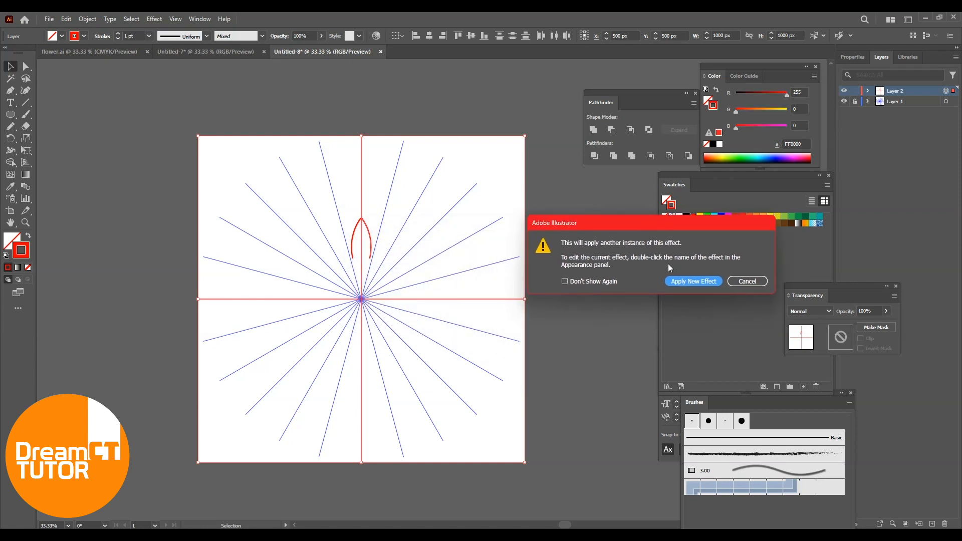
left_click(699, 282)
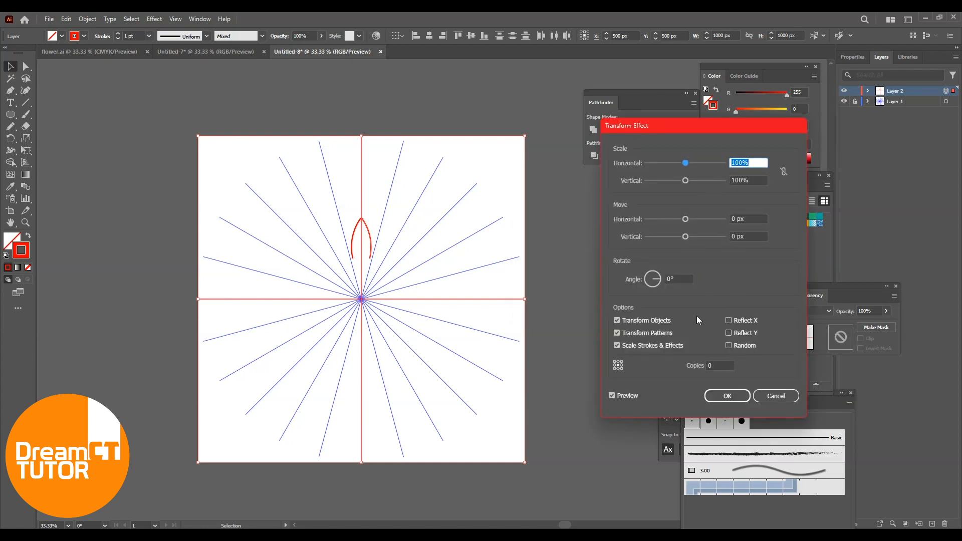
left_click(679, 279)
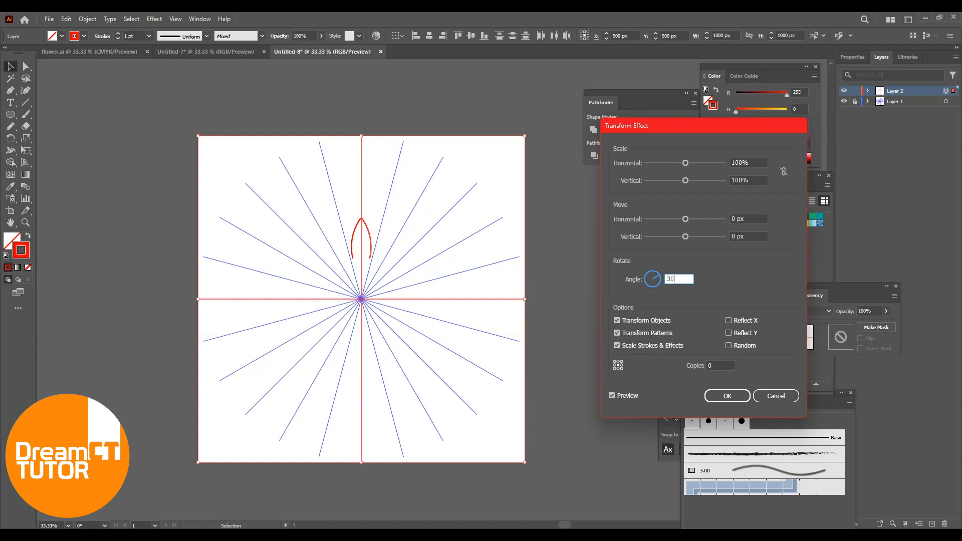
left_click(723, 367)
key("Up")
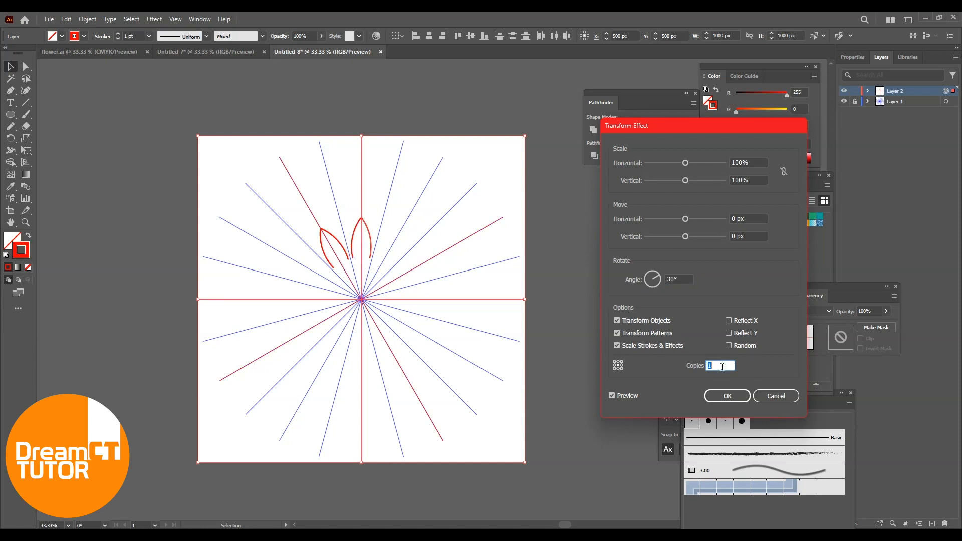
key("Up")
key("Up")
key("Up")
key("Up")
key("Up")
key("Up")
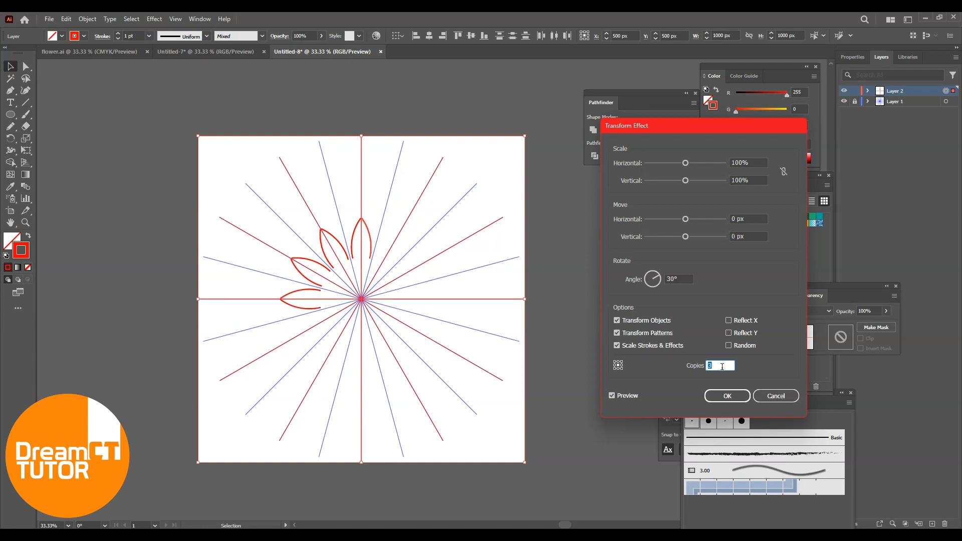
key("Up")
key("Up")
key("Up")
key("Up")
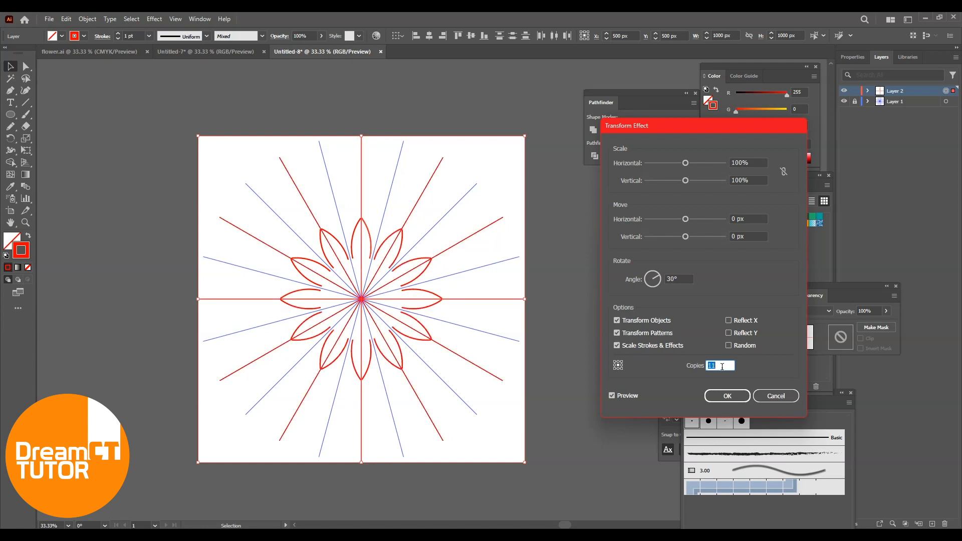
key("Down")
key("Up")
left_click(727, 396)
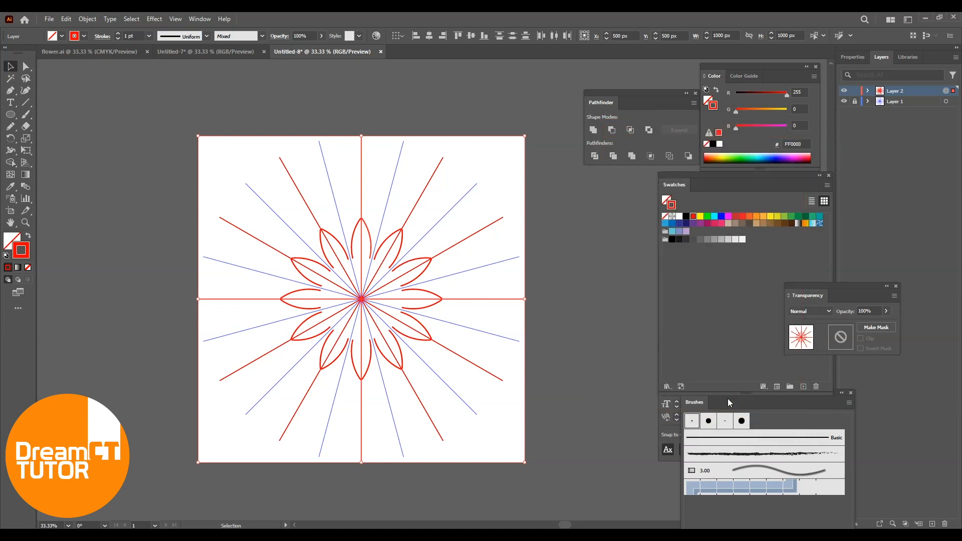
Delete the curved brush stroke that forms the petals, keeping the crossing lines
left_click(25, 66)
left_click(603, 339)
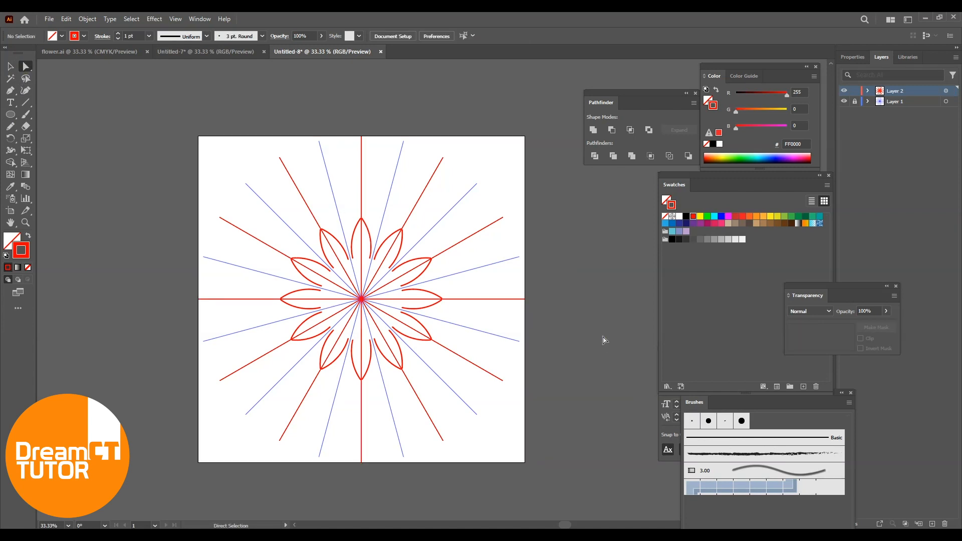
key("ctrl+plus")
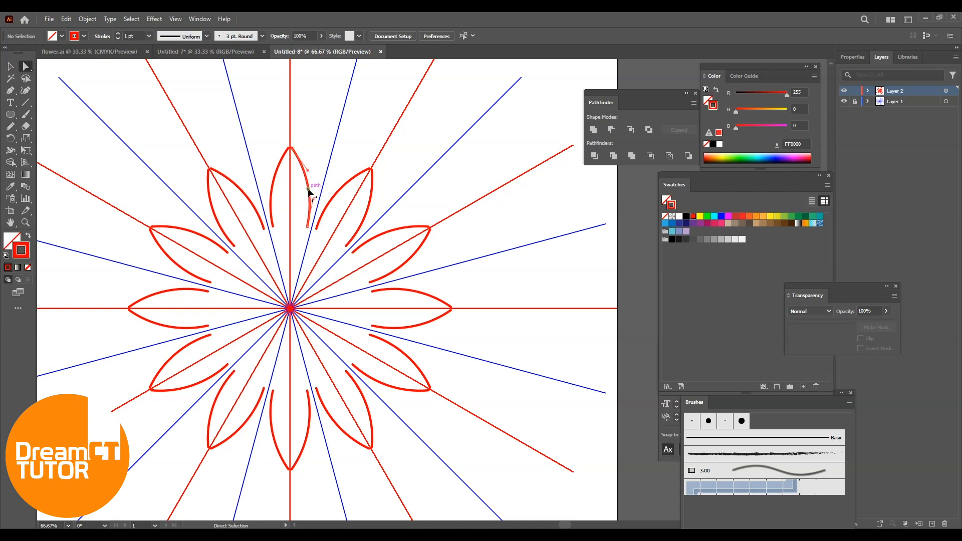
left_click(292, 160)
left_click(10, 66)
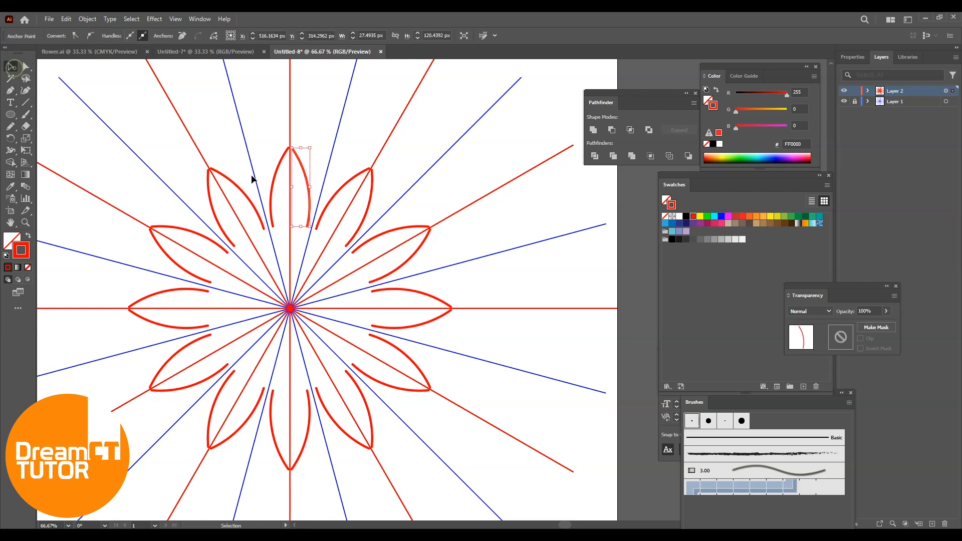
left_click(312, 161)
left_click(306, 174)
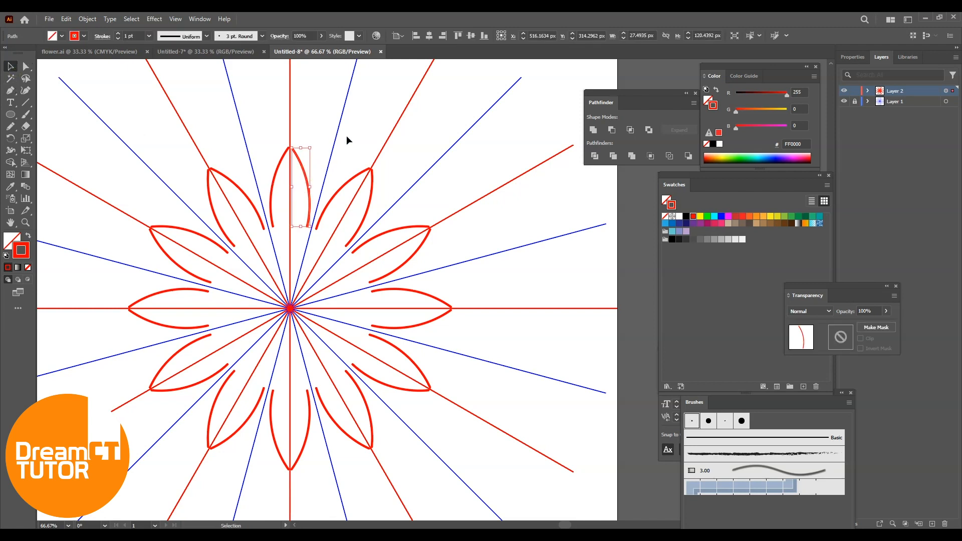
key("Delete")
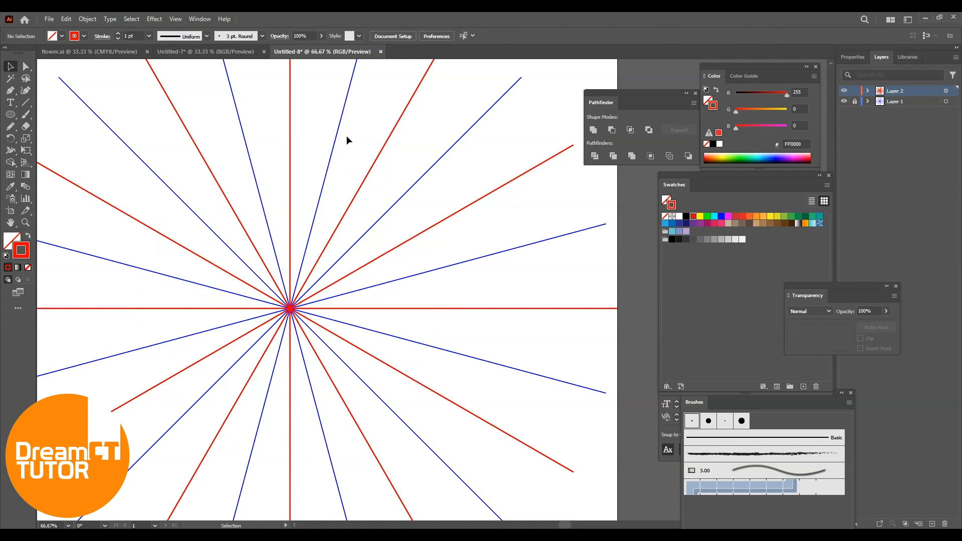
Paint an S-curved brush stroke from the blue guide line just left of the vertical line, up toward the vertical line's upper part
key("ctrl+1")
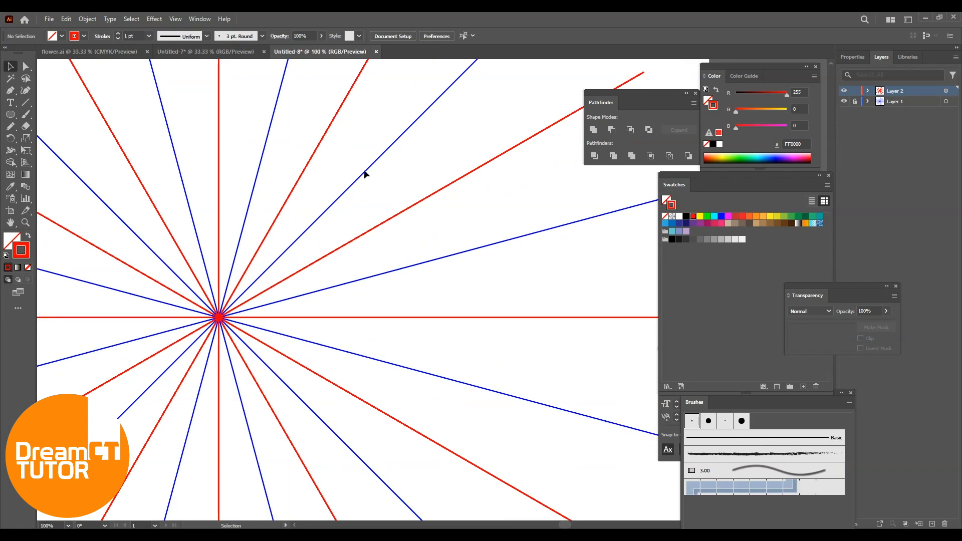
left_click_drag(324, 299, 487, 330)
key("ctrl+minus")
key("ctrl+minus")
key("ctrl+minus")
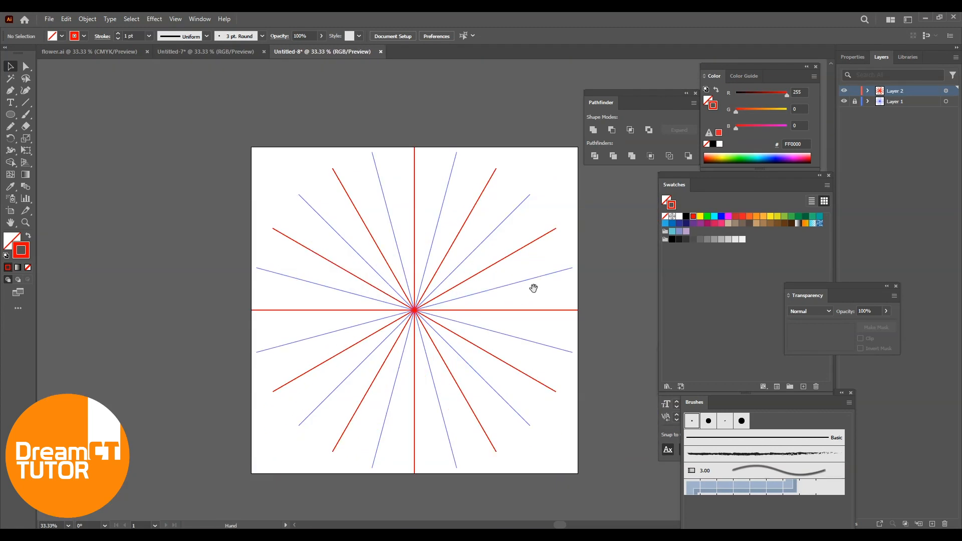
left_click_drag(534, 288, 508, 280)
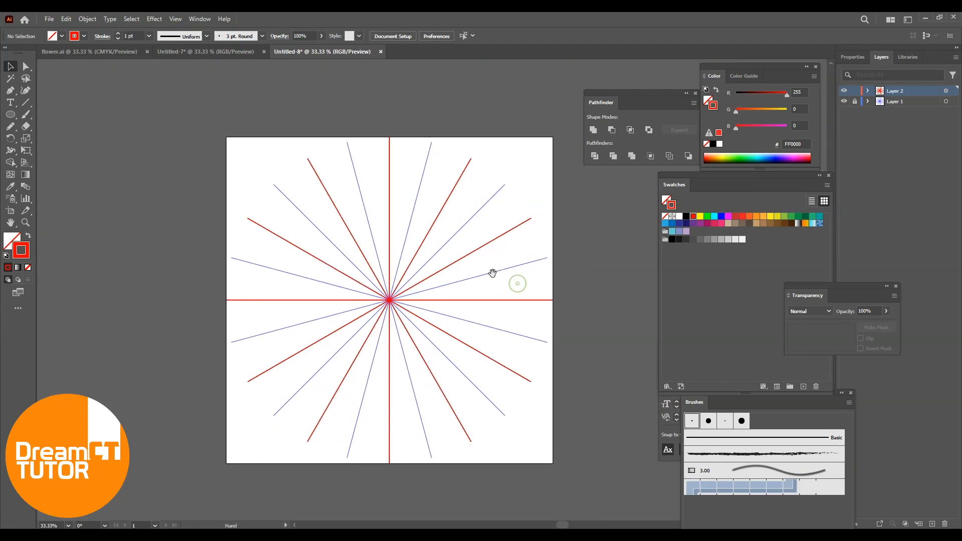
key("ctrl+plus")
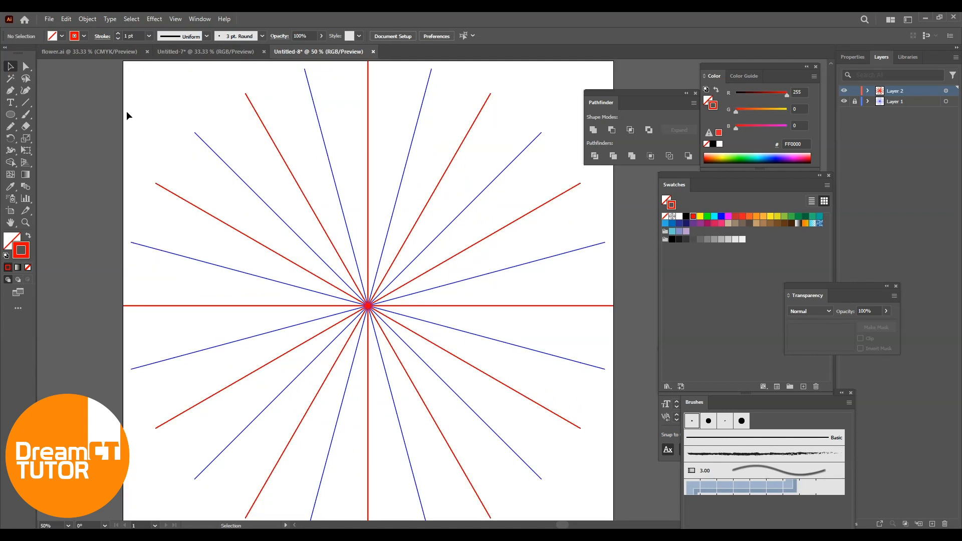
left_click(26, 115)
mouse_move(336, 181)
left_mouse_down()
mouse_move(331, 148)
mouse_move(366, 103)
left_mouse_up()
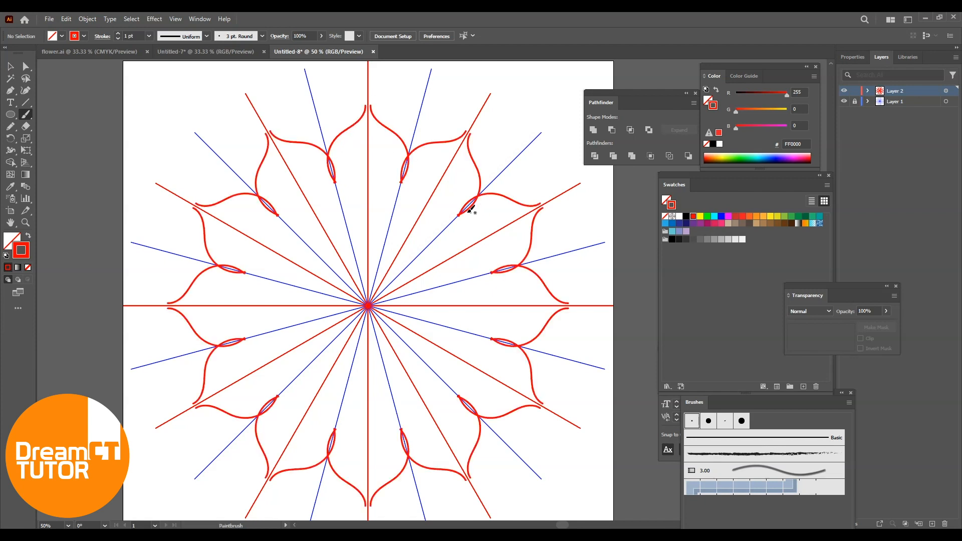
key("ctrl+z")
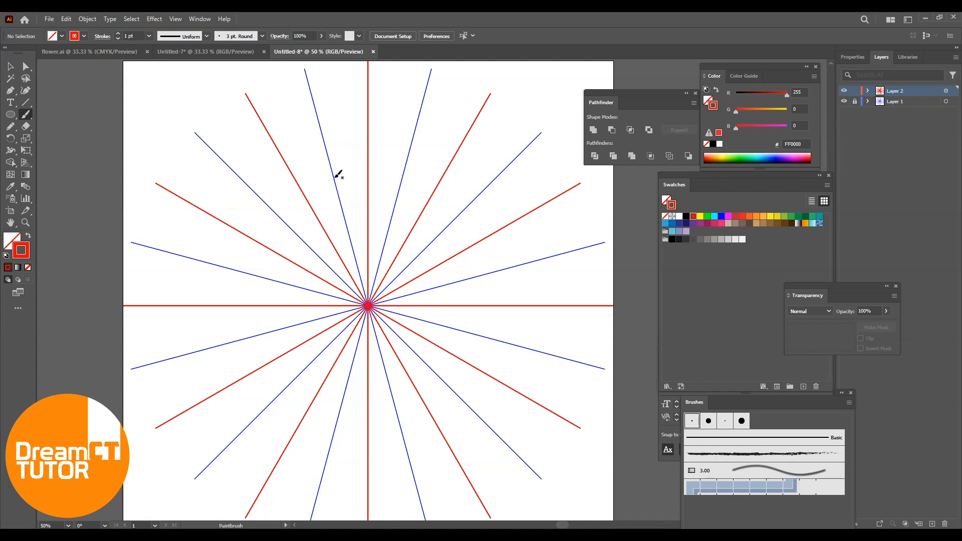
mouse_move(334, 175)
left_mouse_down()
mouse_move(359, 146)
mouse_move(369, 106)
left_mouse_up()
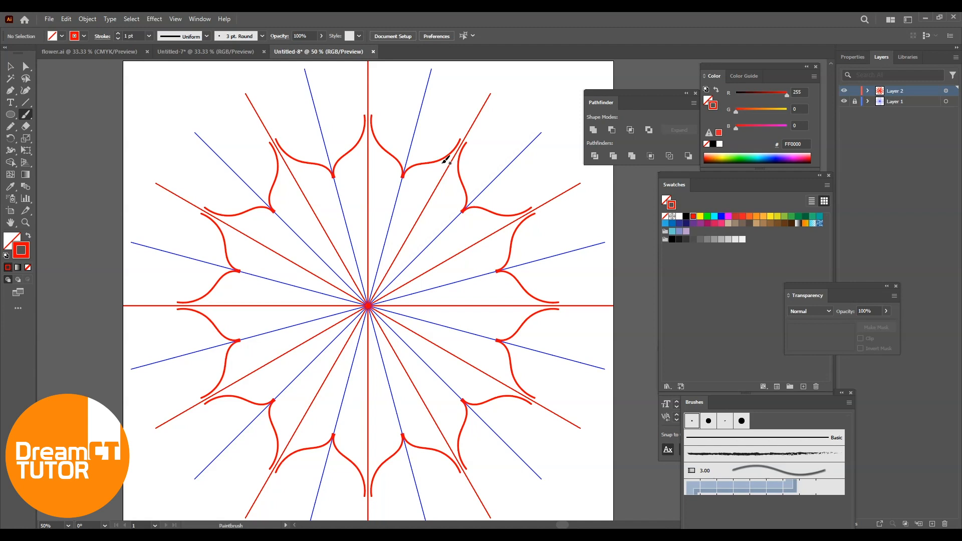
Move the upper end anchor of the S-curved stroke onto the vertical centre line, at X 500 px and Y about 112 px
left_click(26, 66)
key("ctrl+equal")
key("ctrl+equal")
key("ctrl+equal")
left_click_drag(372, 138, 423, 430)
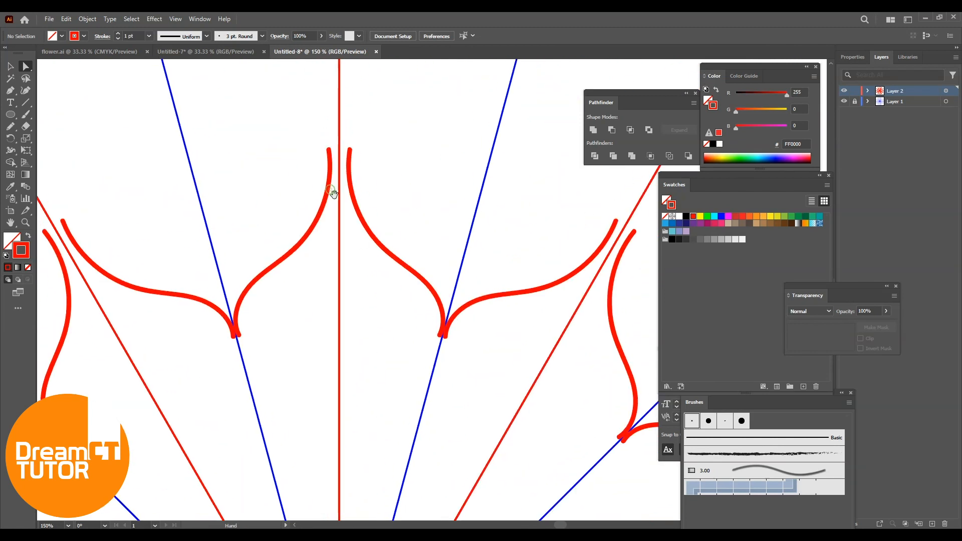
left_click(329, 150)
left_click_drag(329, 153, 339, 152)
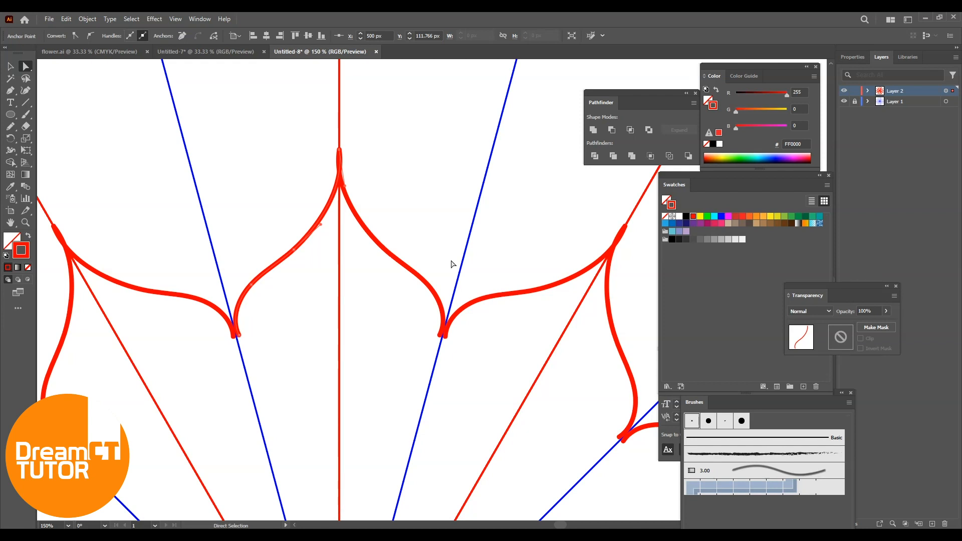
left_click(10, 66)
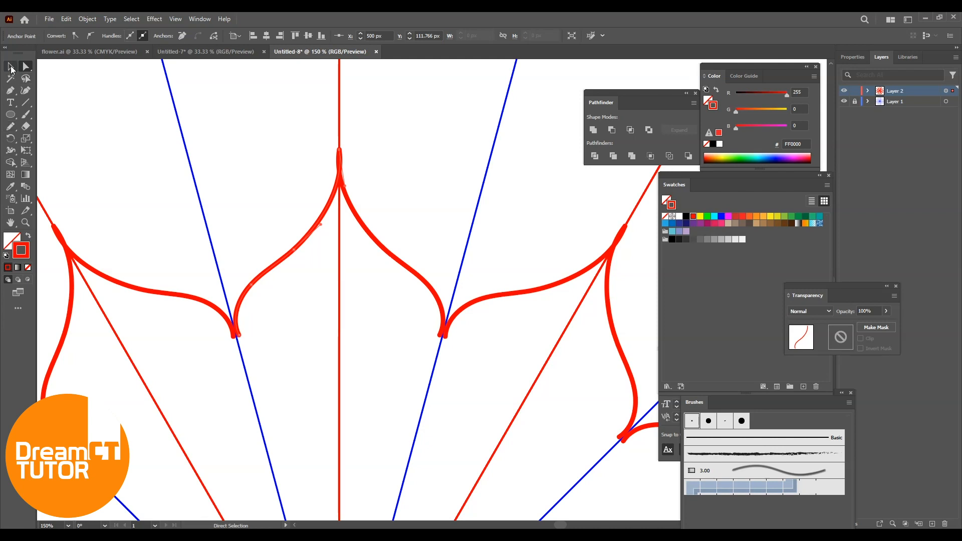
Remove the 3 pt. Round brush from the S-curved petal stroke, leaving a plain basic stroke
left_click(110, 130)
left_click(315, 232)
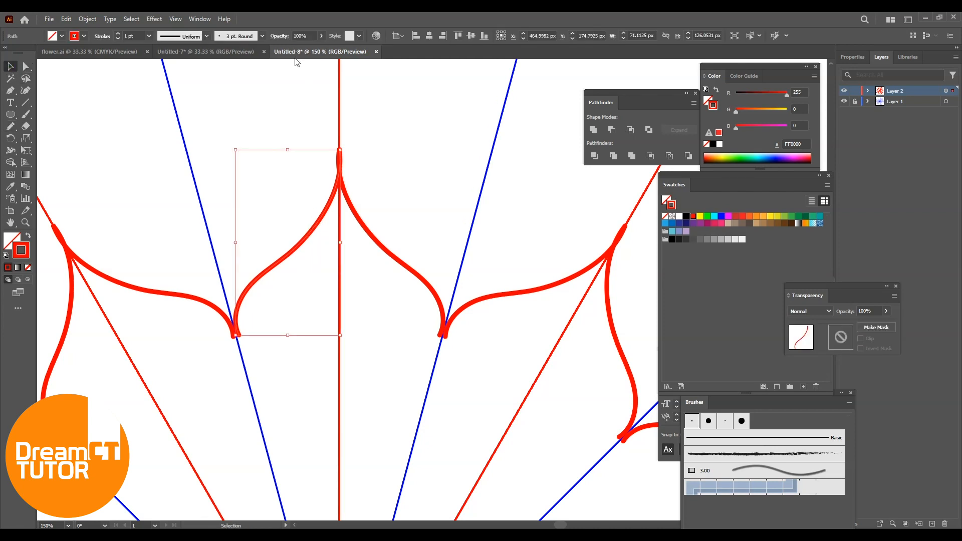
left_click(261, 36)
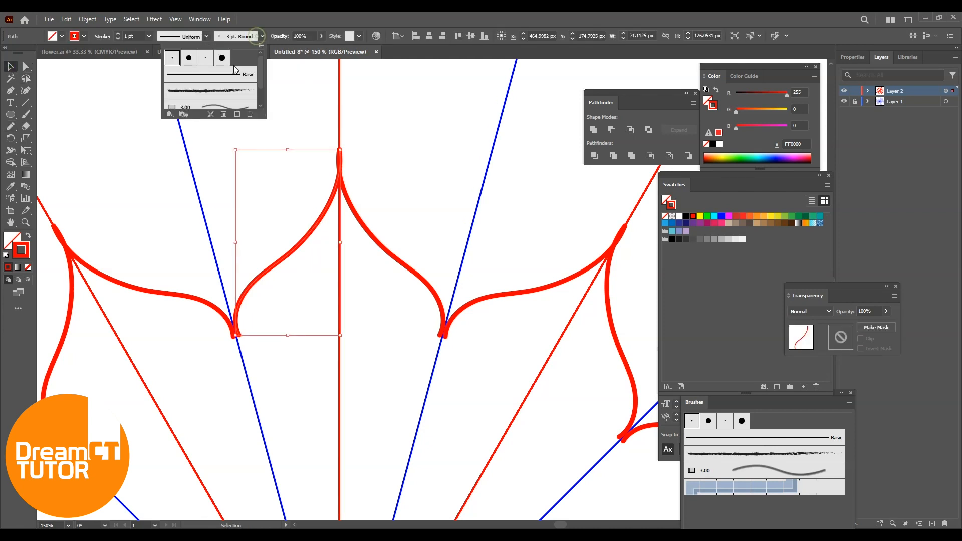
left_click(210, 114)
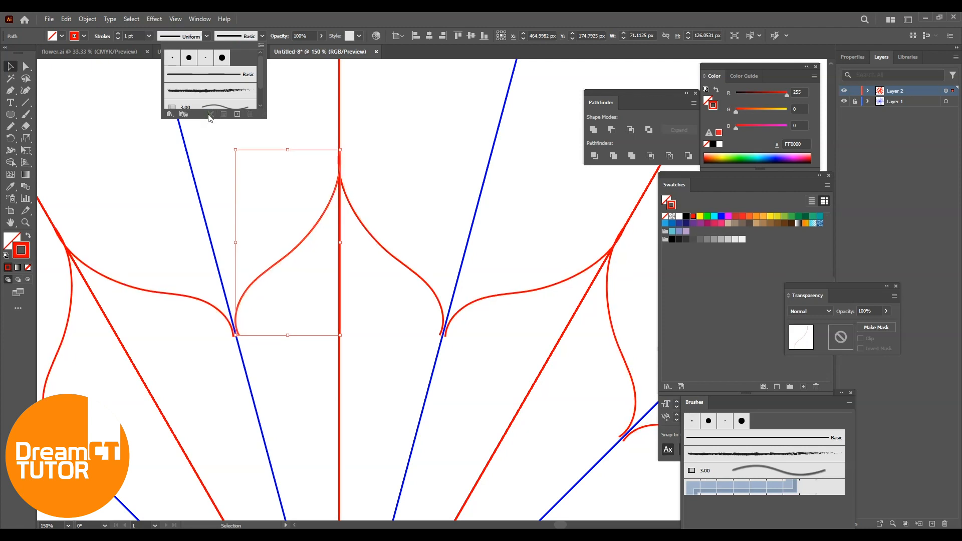
left_click(410, 174)
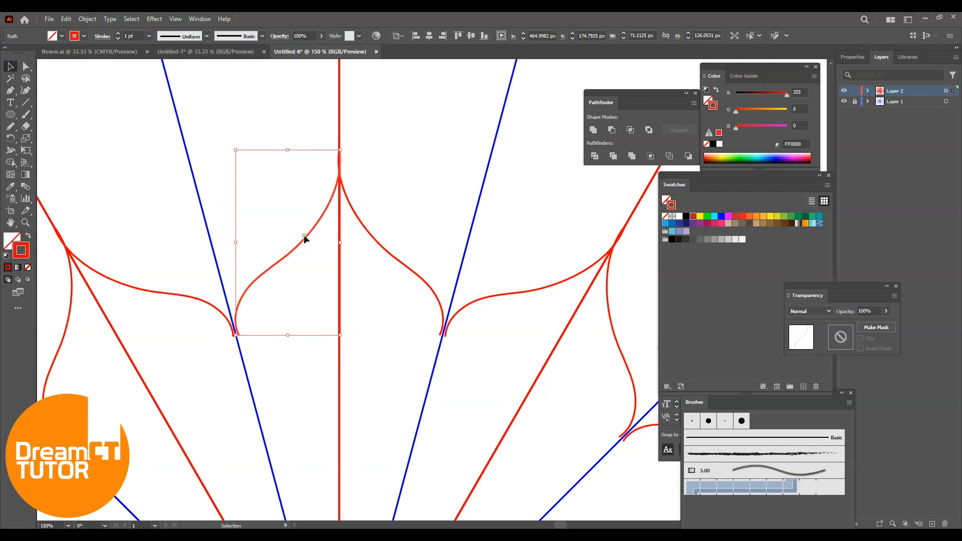
key("ctrl+shift+a")
Give the S-curved petal stroke the triangular tapered width profile and a 10 pt stroke weight
left_click(25, 67)
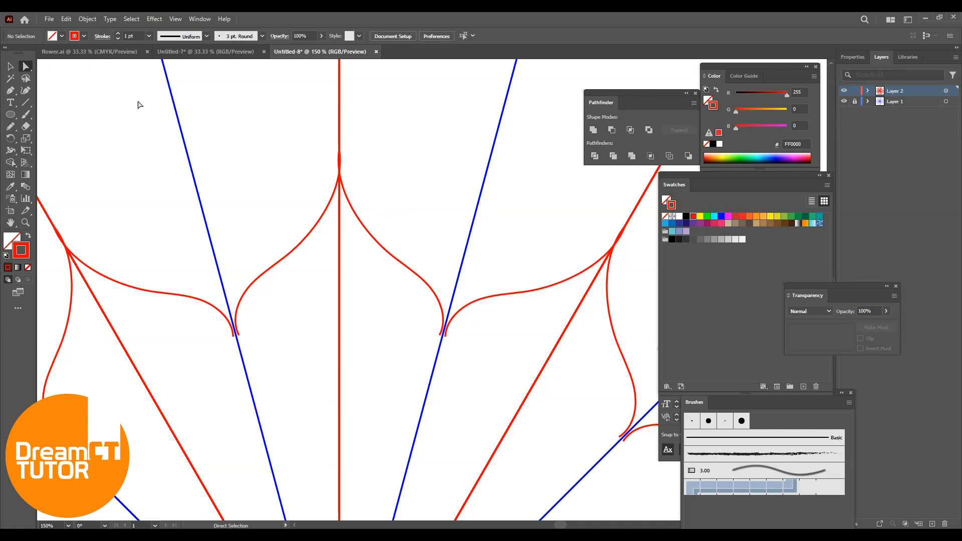
left_click(10, 66)
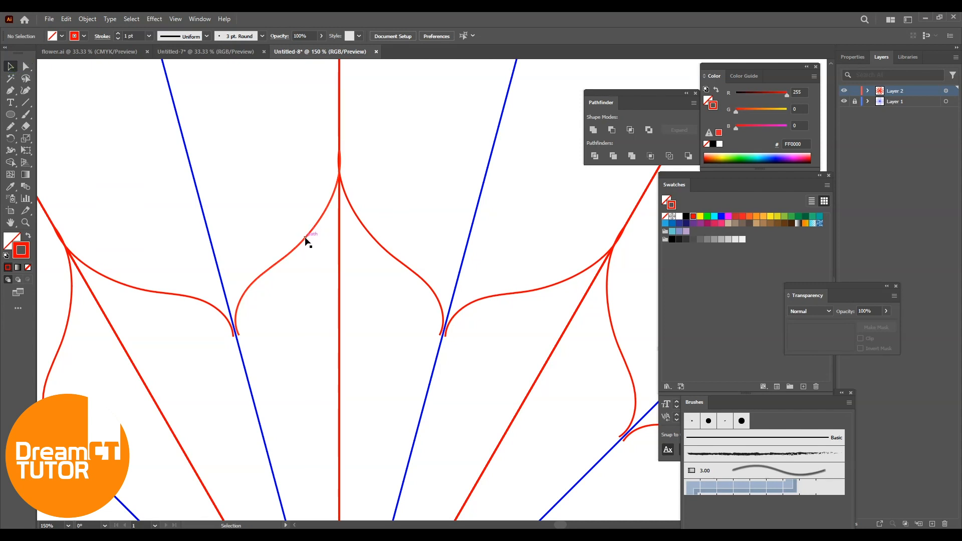
left_click(307, 240)
left_click(207, 36)
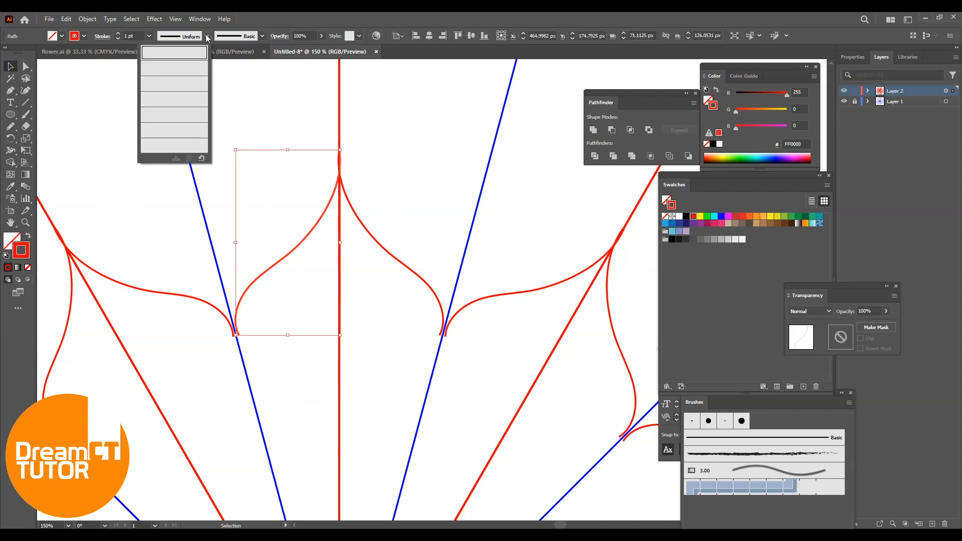
left_click(176, 119)
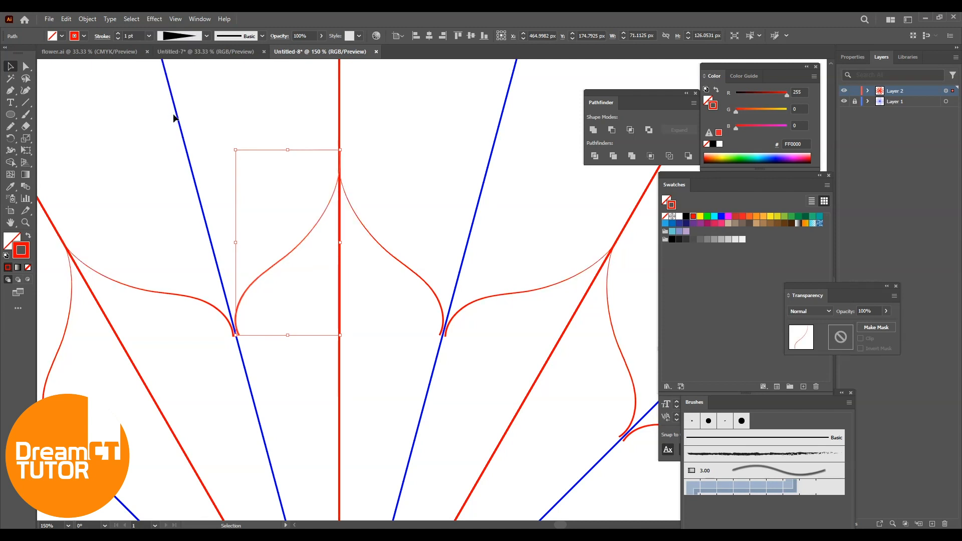
left_click(148, 36)
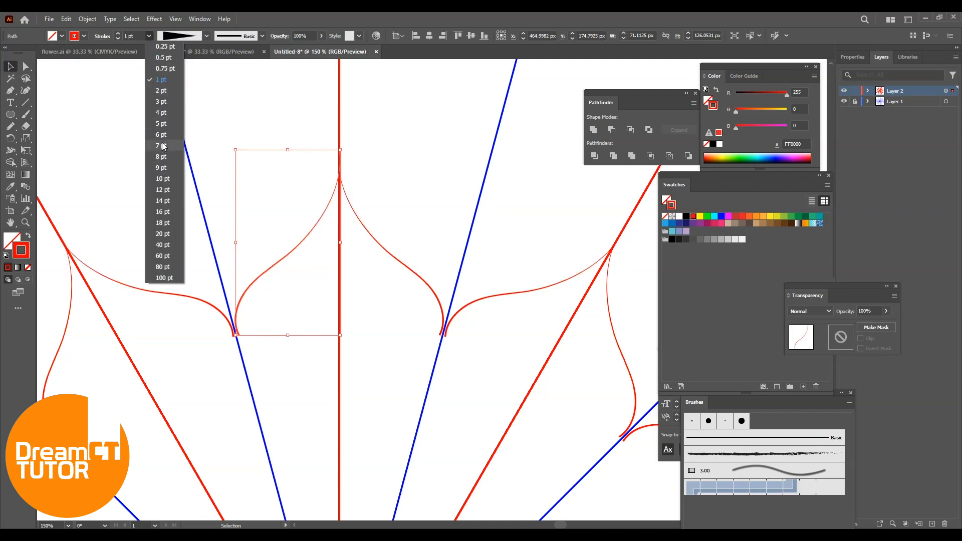
left_click(161, 134)
left_click(149, 36)
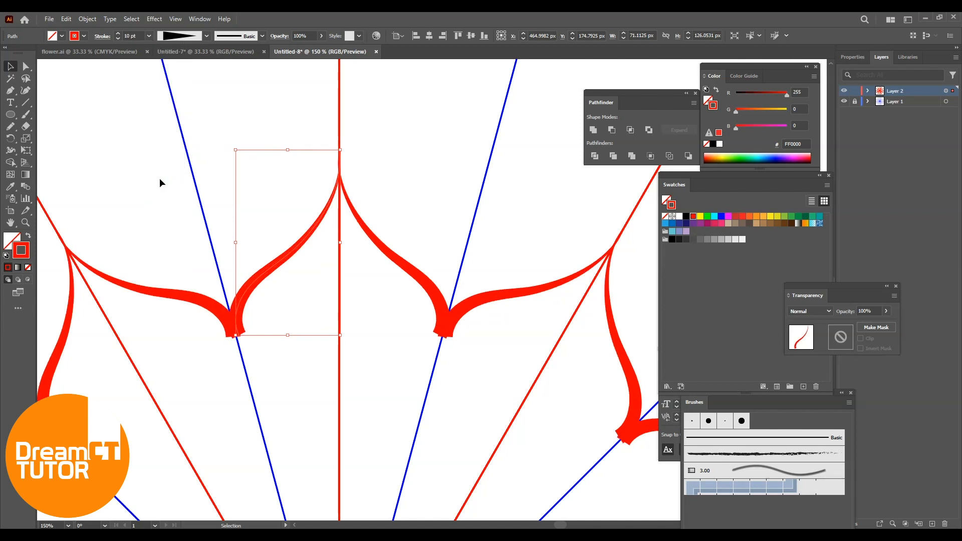
left_click(434, 173)
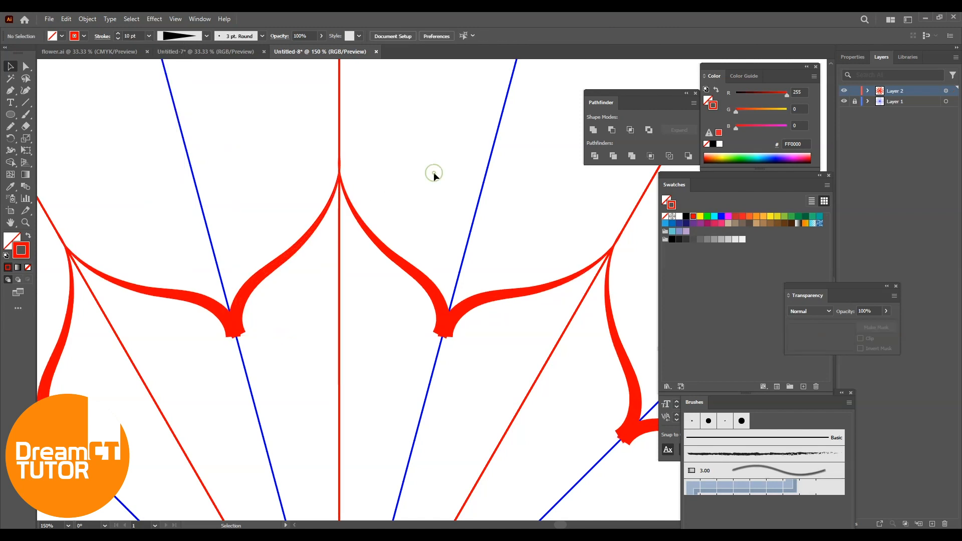
Paint a second S-curved brush stroke about 59 by 104 px inside the outer petal, from the left blue guide to the vertical line
key("ctrl+minus")
key("ctrl+minus")
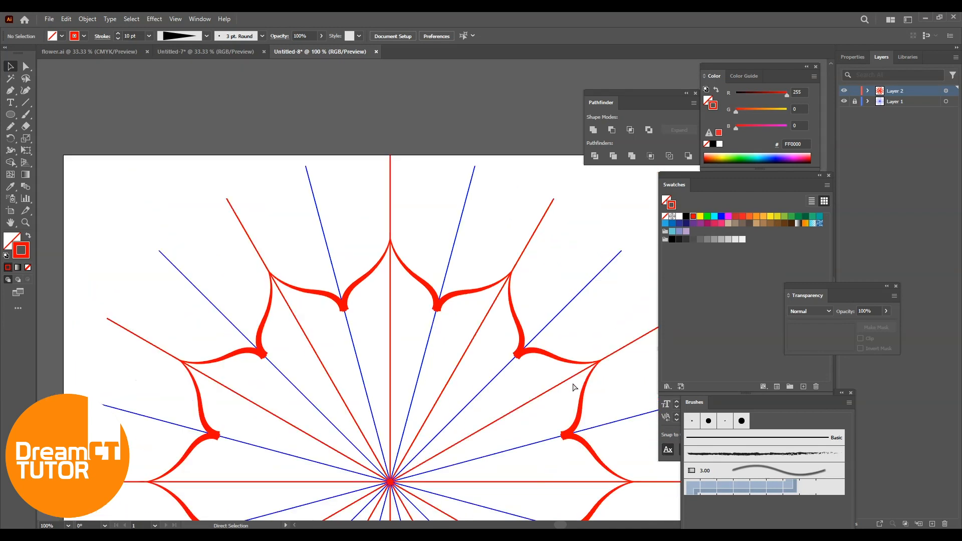
left_click_drag(585, 399, 543, 256)
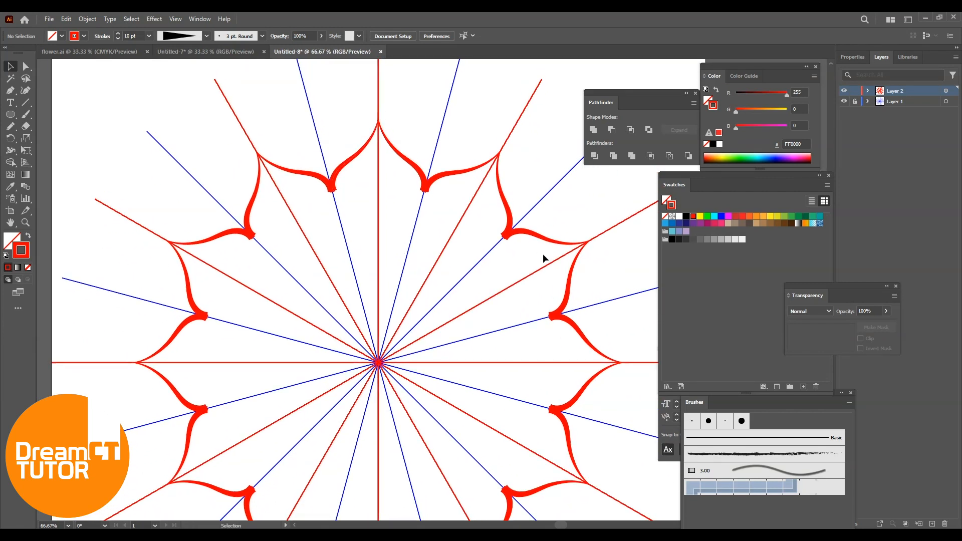
left_click(26, 115)
scroll(442, 265, "up", 2)
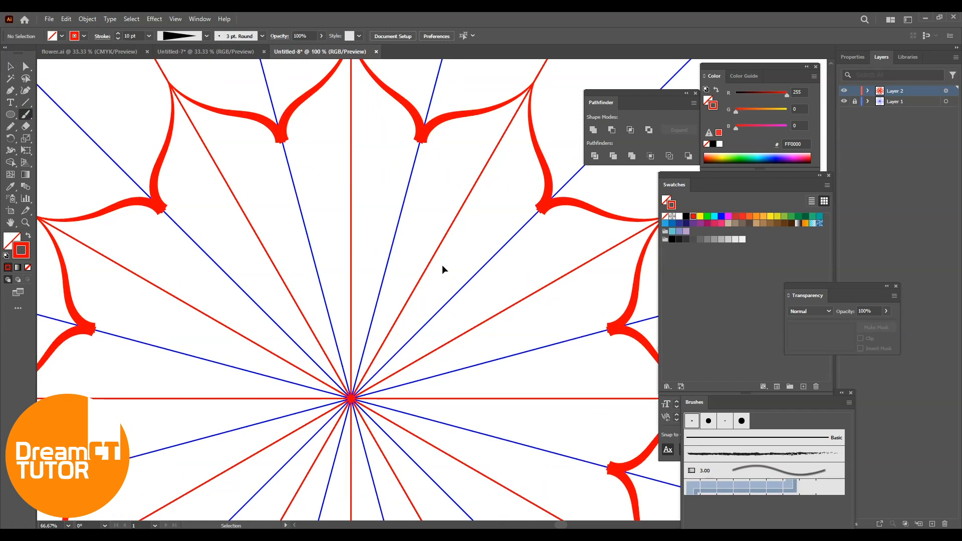
mouse_move(350, 140)
left_mouse_down()
mouse_move(434, 374)
mouse_move(429, 340)
left_mouse_up()
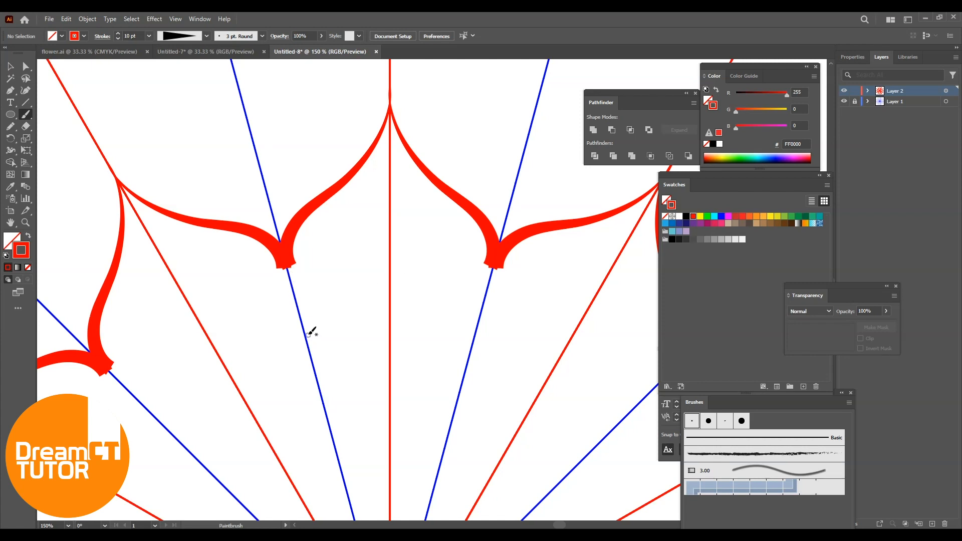
mouse_move(304, 325)
left_mouse_down()
mouse_move(333, 250)
mouse_move(373, 213)
mouse_move(390, 169)
left_mouse_up()
Remove the 3 pt. Round brush from the second S-curved stroke inside the outer petal
left_click(25, 66)
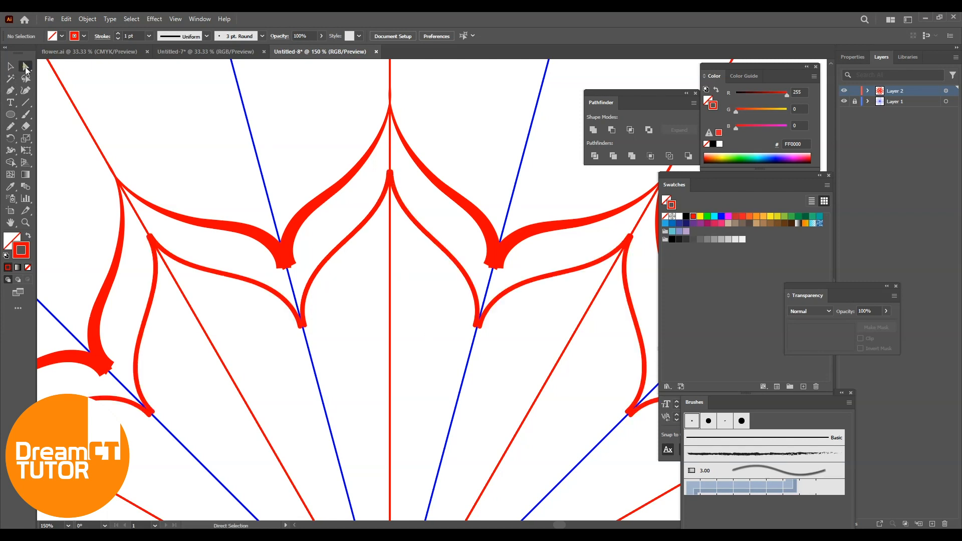
left_click(344, 235)
key("v")
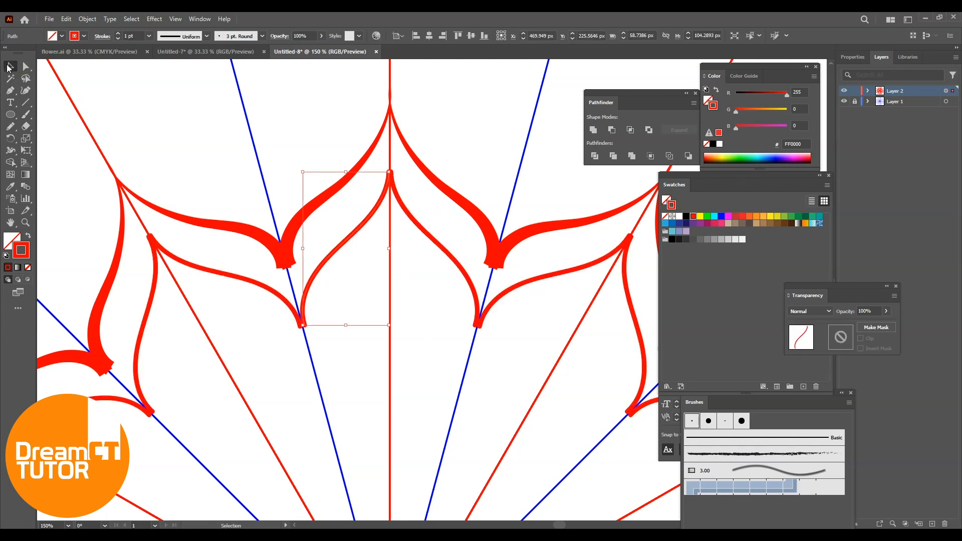
left_click(262, 36)
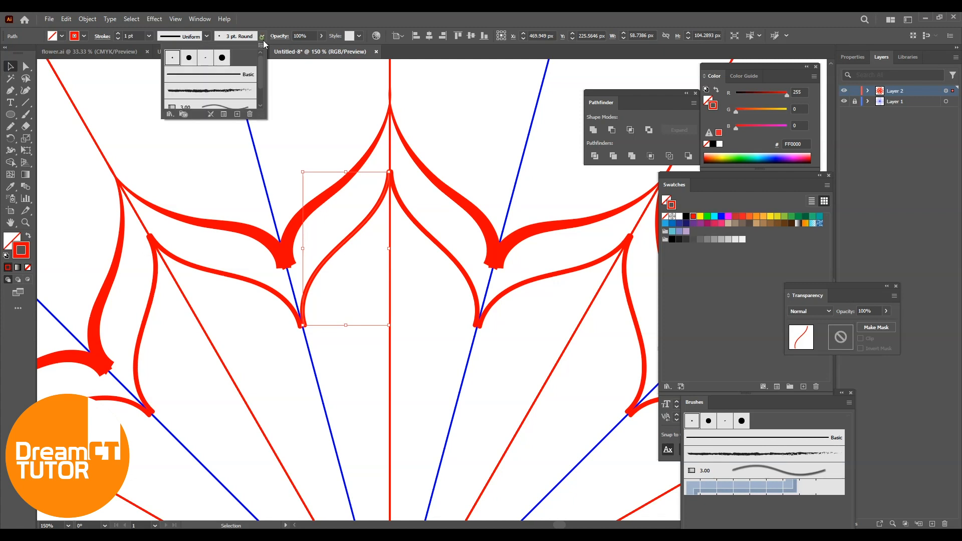
left_click(214, 116)
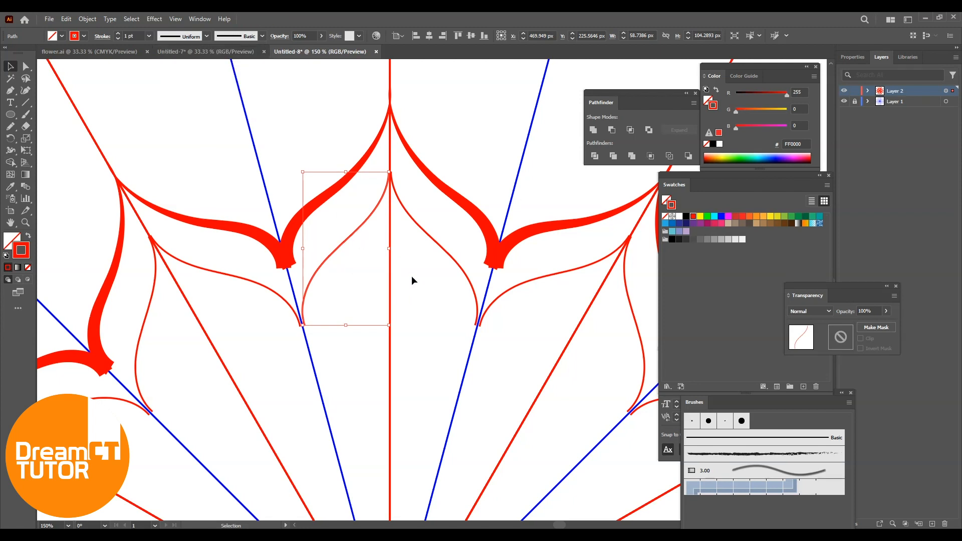
Apply the lens-shaped width profile, tapered at both ends, to the second S-curve and set its weight to 7 pt
left_click(206, 36)
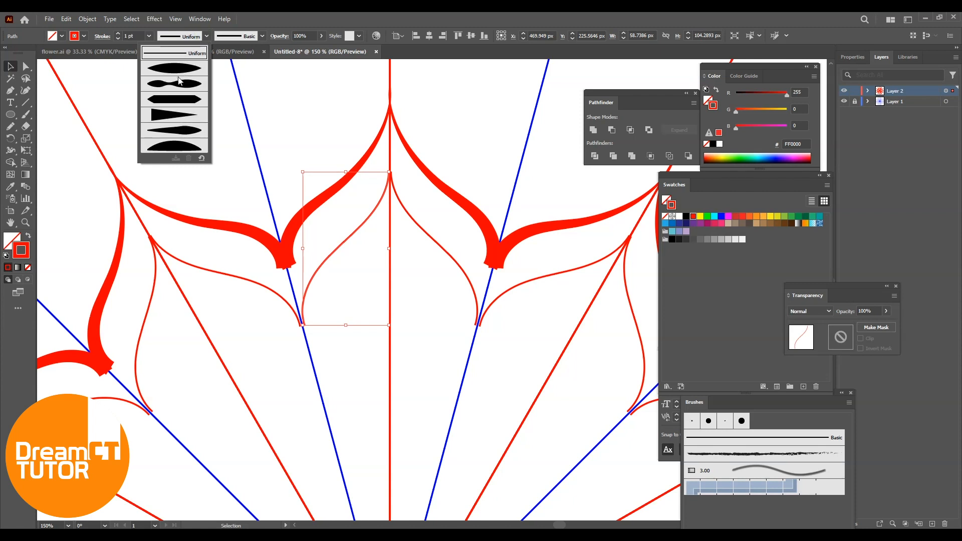
left_click(175, 71)
left_click(148, 35)
left_click(165, 146)
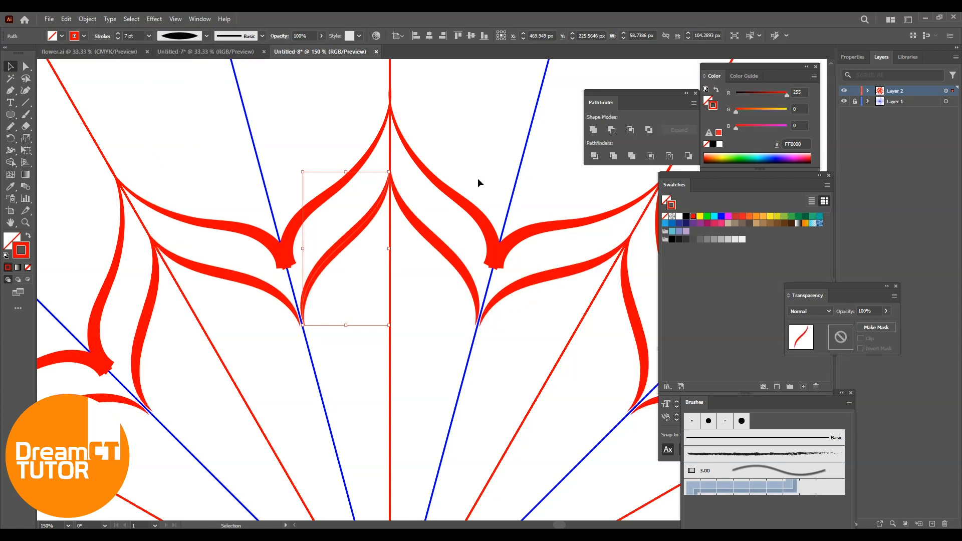
left_click(477, 132)
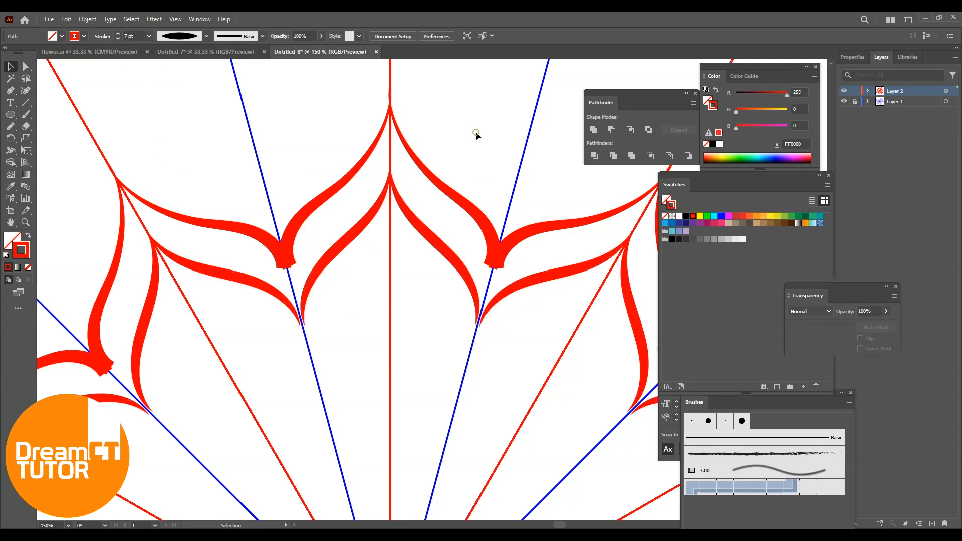
Change the outer petal stroke's width profile to the lens shape tapered at both ends
left_click(334, 192)
left_click(205, 36)
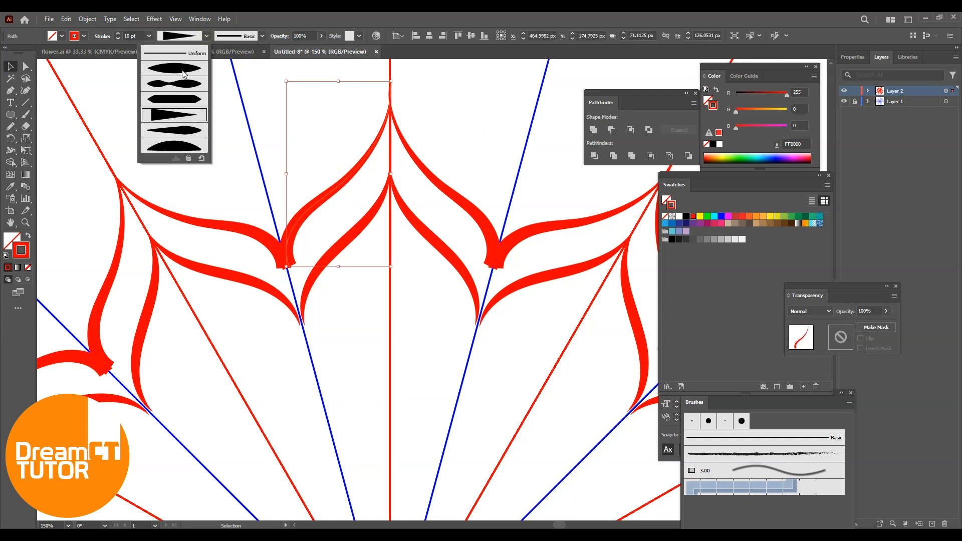
left_click(183, 68)
left_click(231, 116)
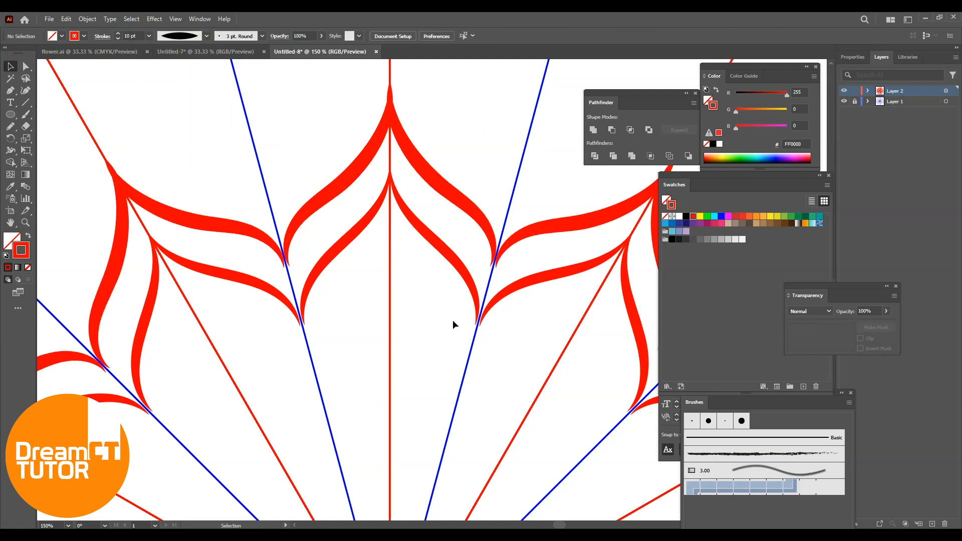
Paint a third, smaller S-curved brush stroke inside the second petal, from near the left blue guide up to the vertical line
key("ctrl+minus")
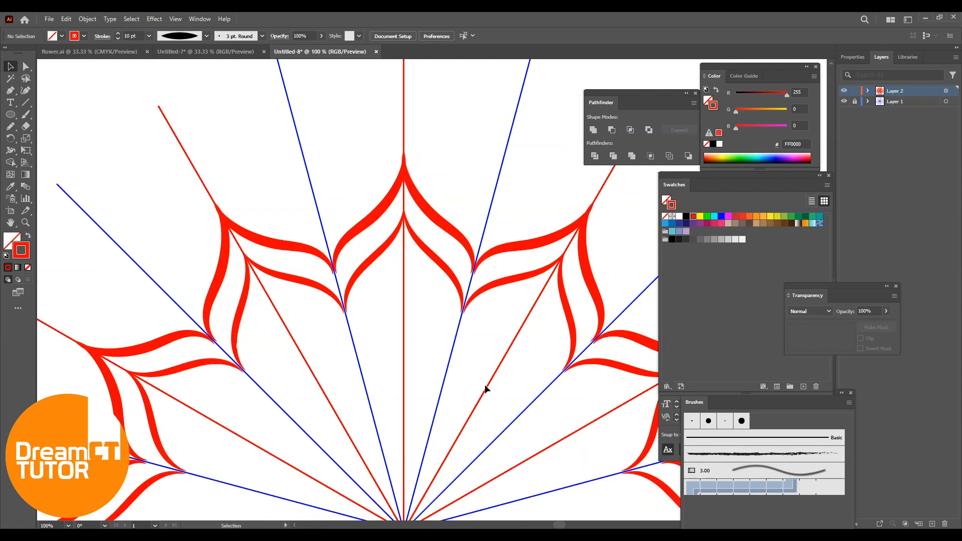
left_click_drag(437, 273, 421, 254)
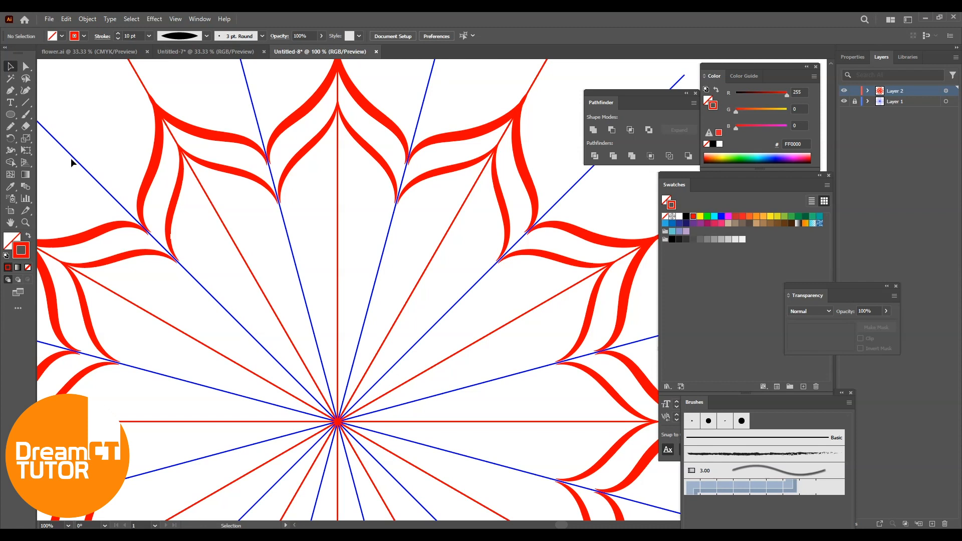
left_click(26, 117)
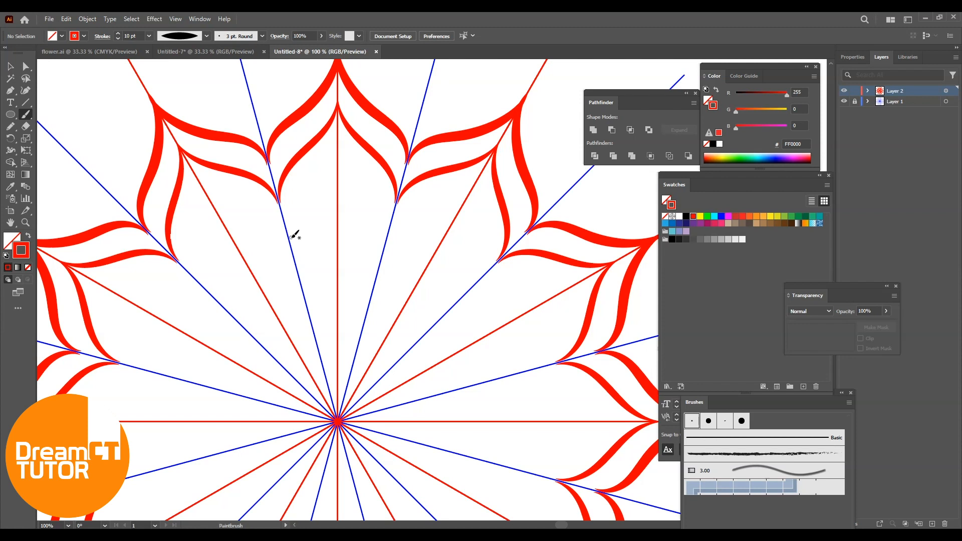
mouse_move(293, 242)
left_mouse_down()
mouse_move(293, 204)
mouse_move(339, 150)
left_mouse_up()
Adjust the third stroke's end anchors, bringing the lower one onto the blue guide and the upper one to about X 499 px, Y 223 px
left_click(10, 70)
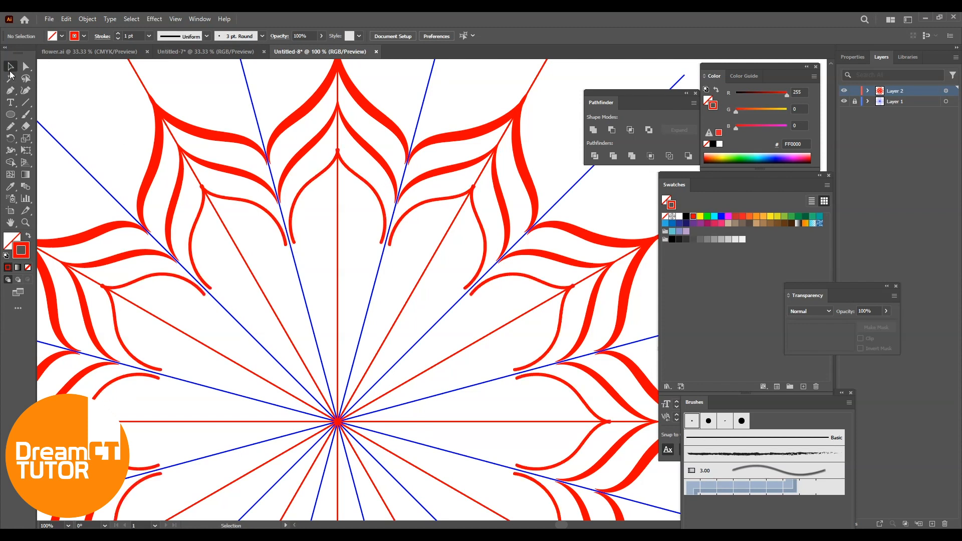
key("a")
scroll(303, 238, "up", 3)
mouse_move(274, 242)
left_mouse_down()
mouse_move(260, 243)
mouse_move(276, 249)
left_mouse_up()
scroll(424, 365, "up", 5)
left_click_drag(420, 198, 418, 199)
left_click(10, 66)
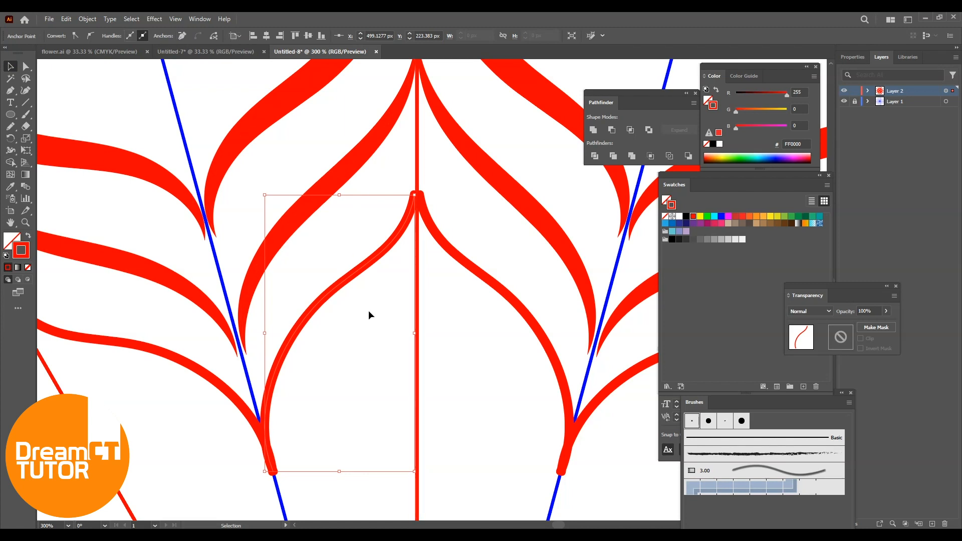
Remove the 3 pt. Round brush from the innermost S-curved stroke
left_click(356, 281)
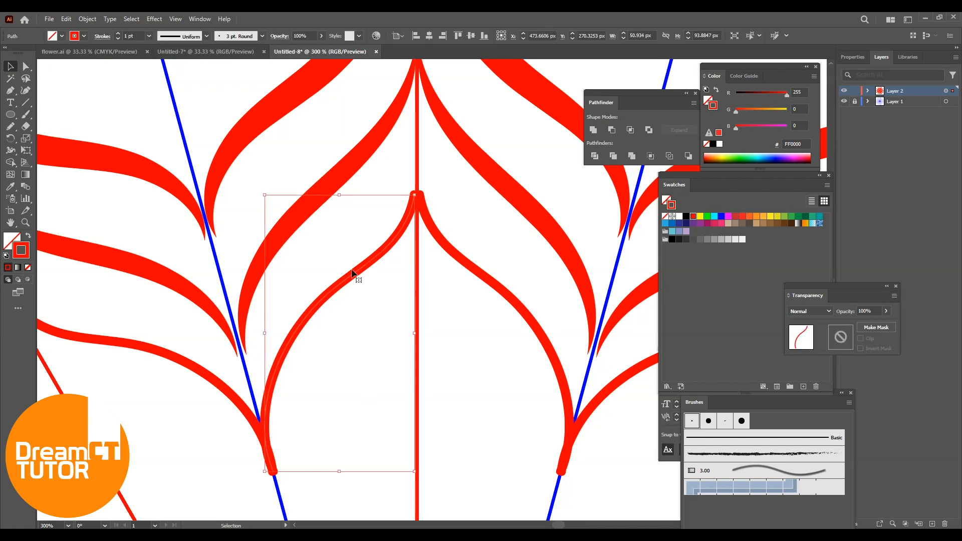
left_click(262, 36)
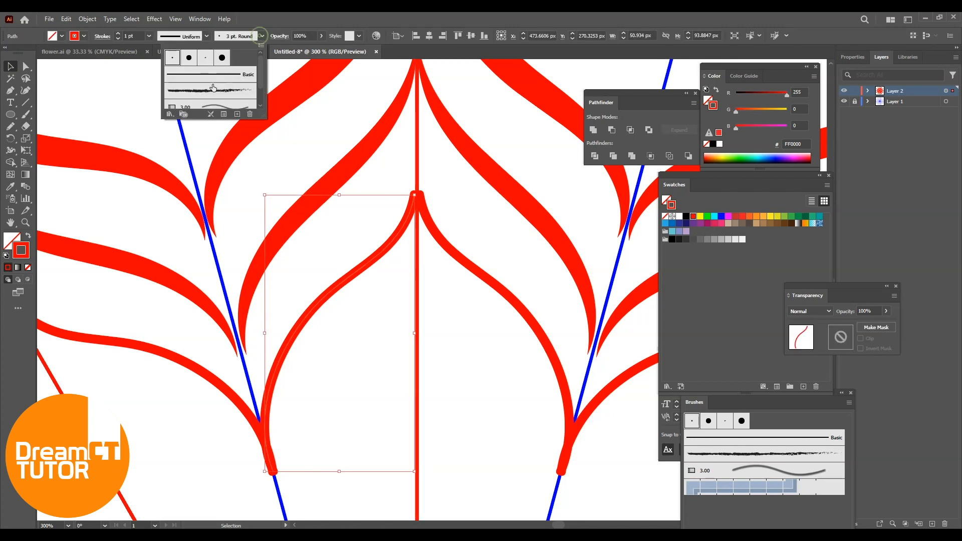
left_click(211, 114)
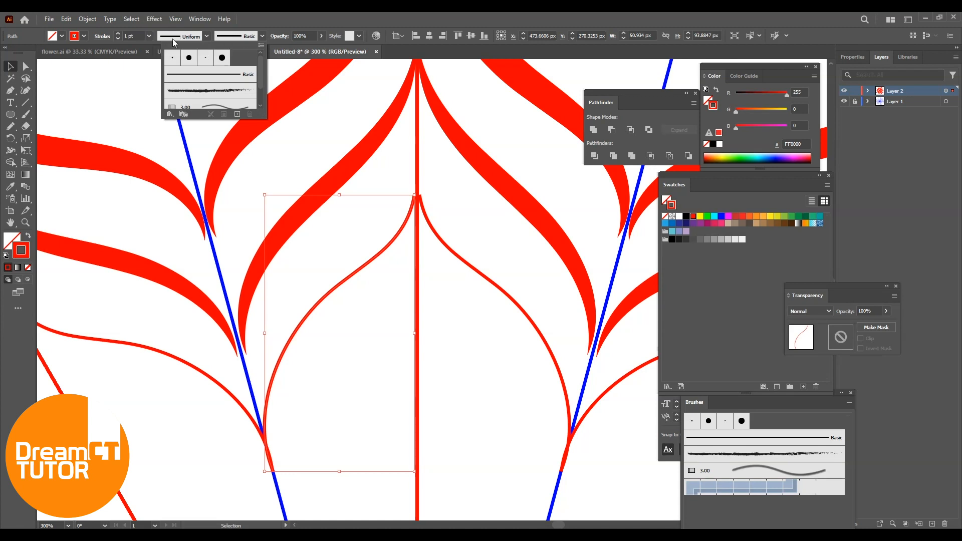
Try a 4 pt weight on the innermost S-curved stroke and return it to 1 pt
left_click(150, 37)
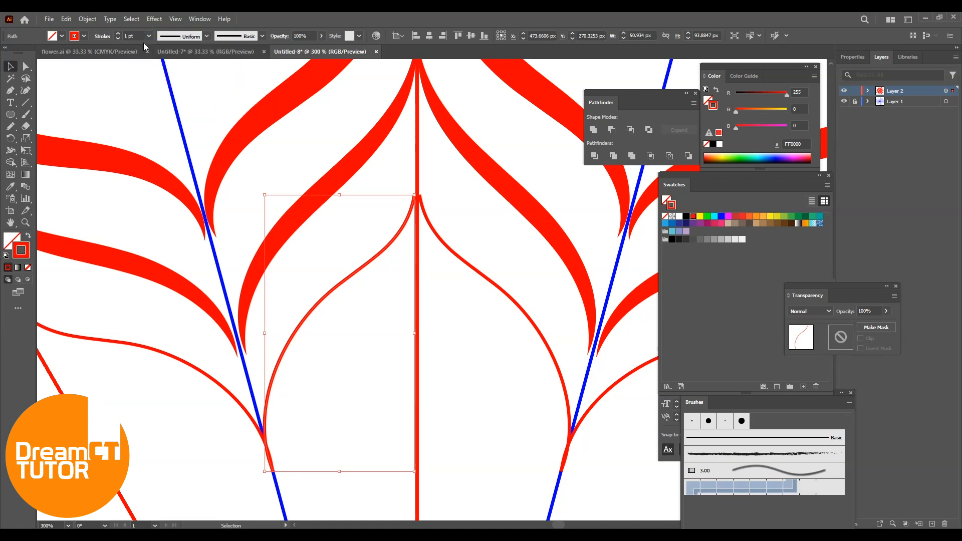
left_click(148, 35)
left_click(161, 112)
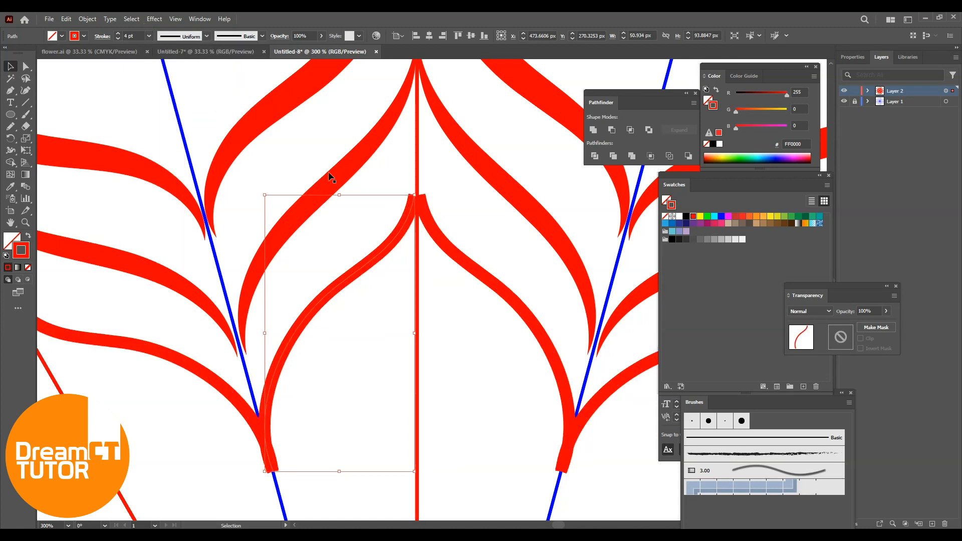
left_click(149, 36)
left_click(161, 84)
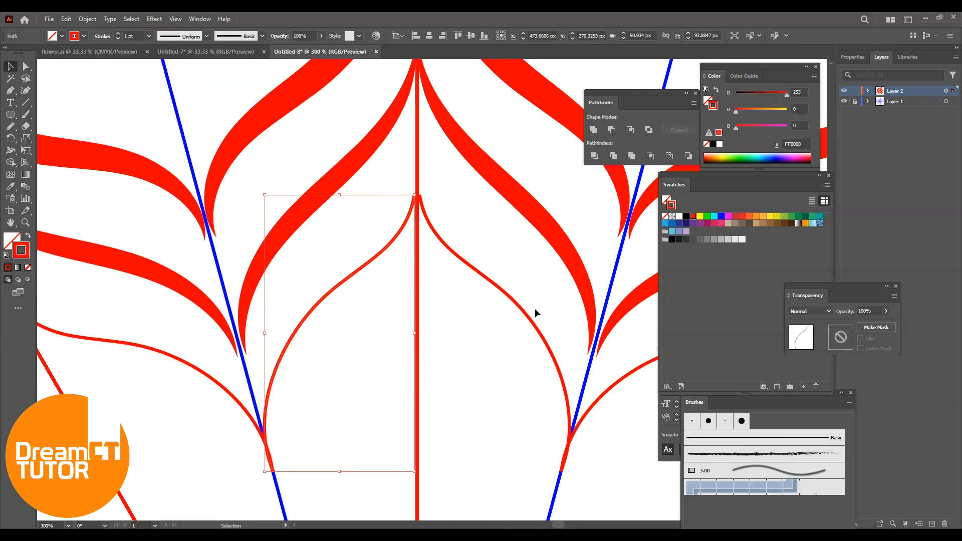
Turn the innermost S-curved stroke into a dashed line with round caps
left_click_drag(535, 307, 518, 266)
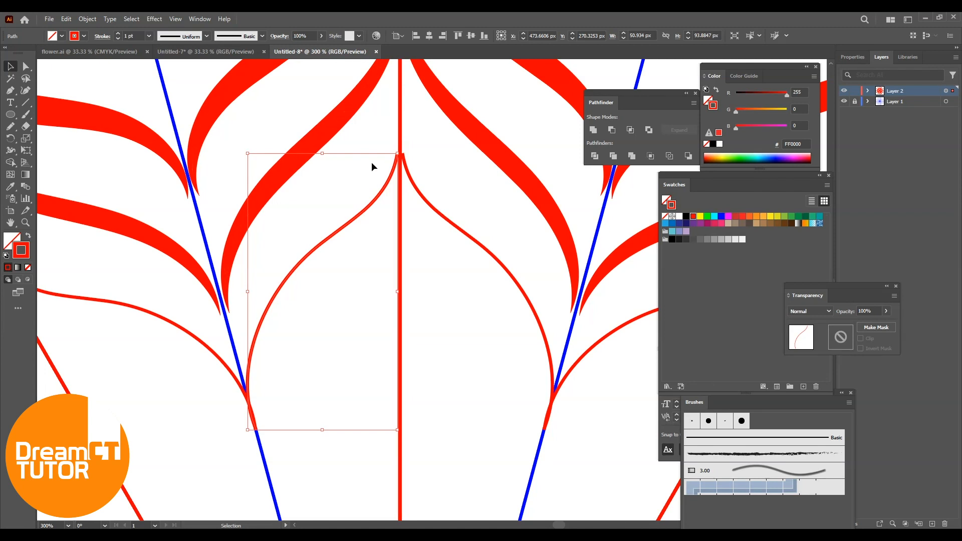
left_click(466, 197)
left_click(366, 206)
left_click(199, 19)
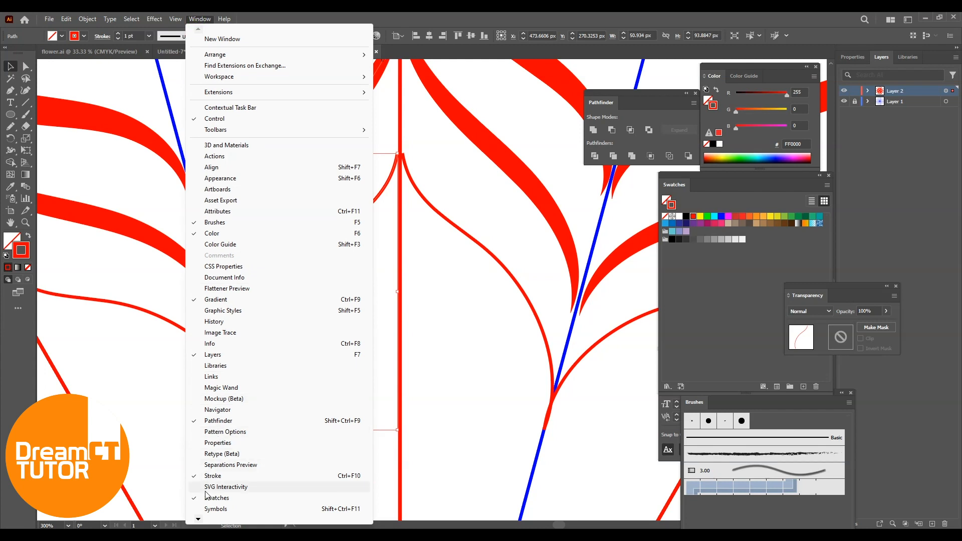
left_click(213, 477)
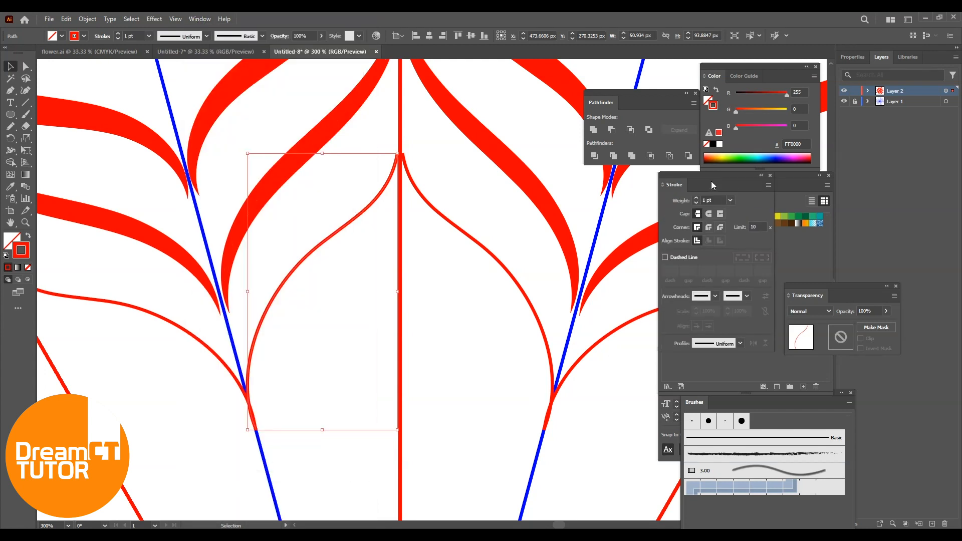
left_click_drag(714, 185, 747, 115)
left_click(698, 188)
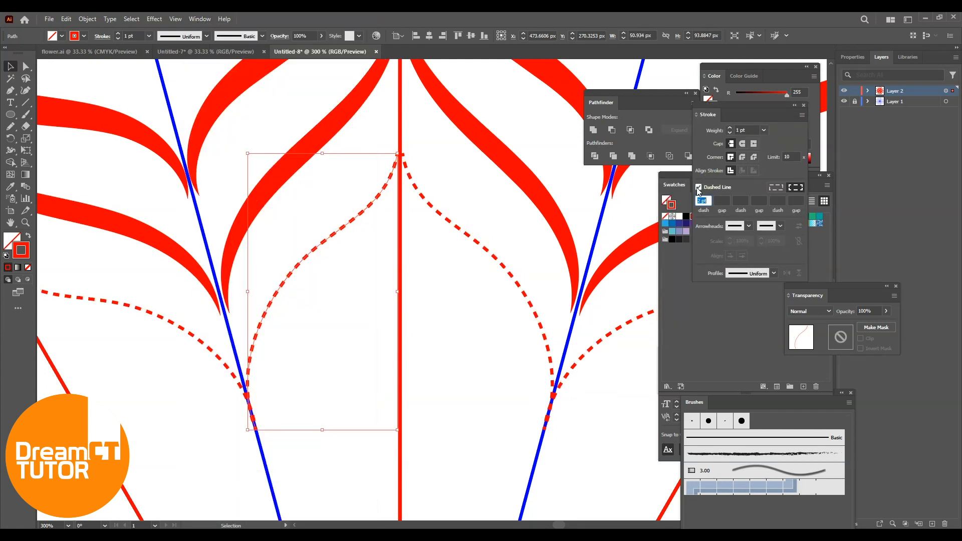
left_click(744, 144)
Try dash lengths of 3 pt and 1 pt on the innermost stroke and return it to 2 pt
left_click(710, 200)
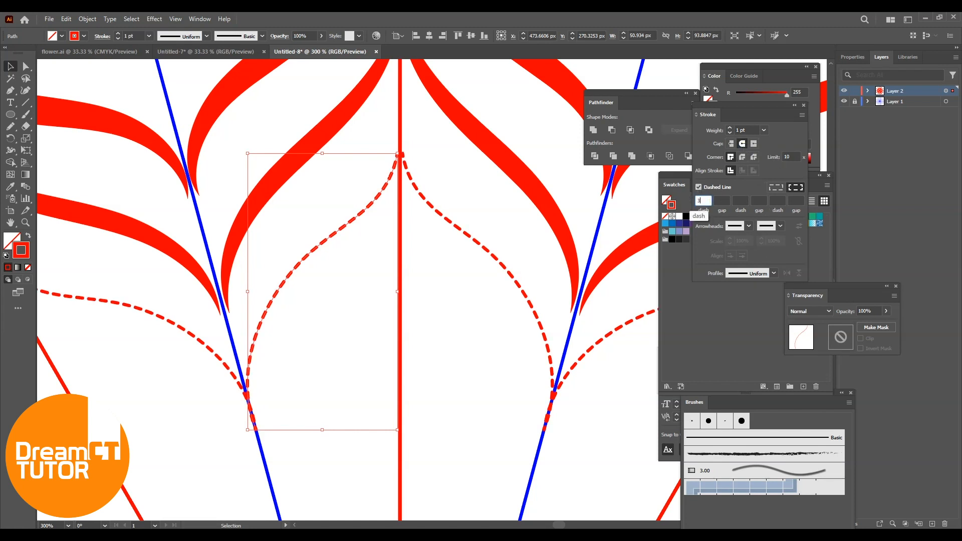
type("3")
key("Return")
left_click(711, 200)
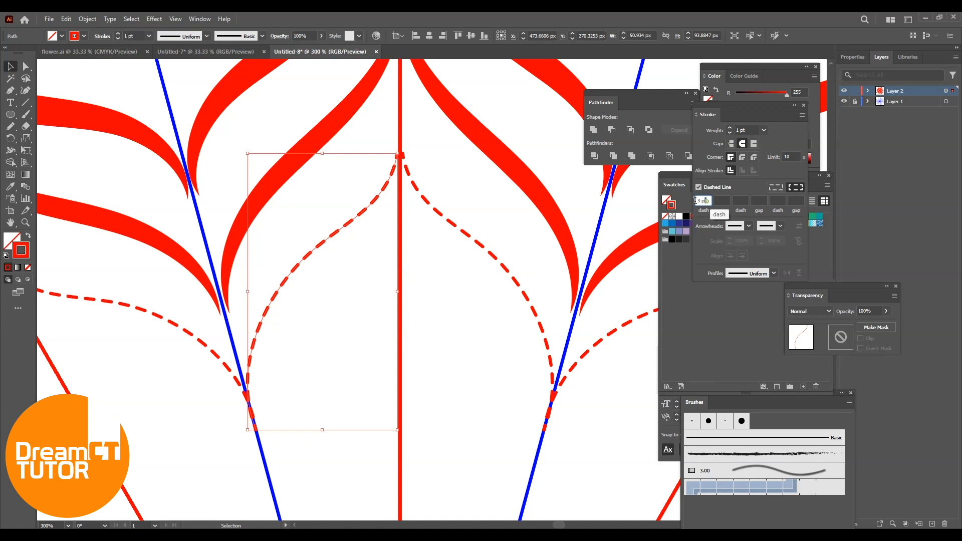
key("Return")
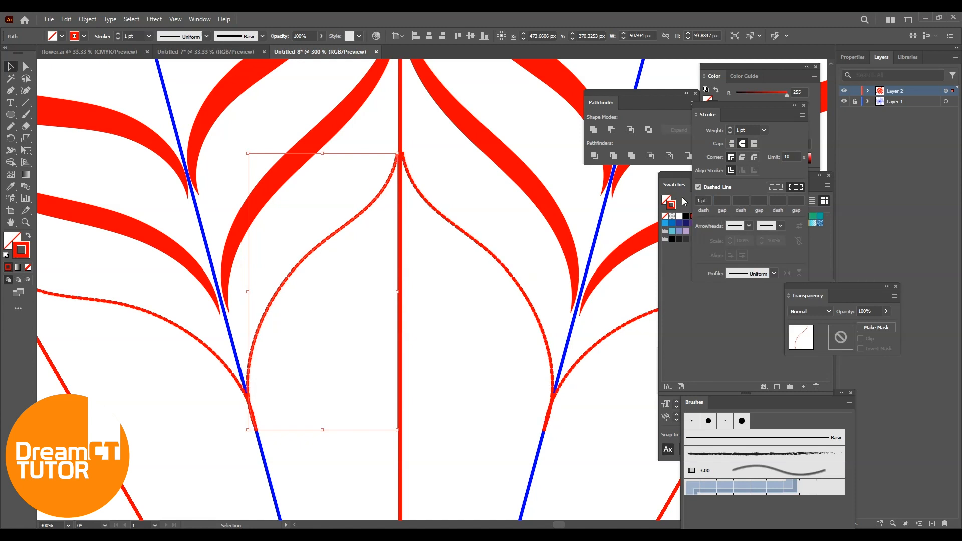
left_click(705, 200)
key("Return")
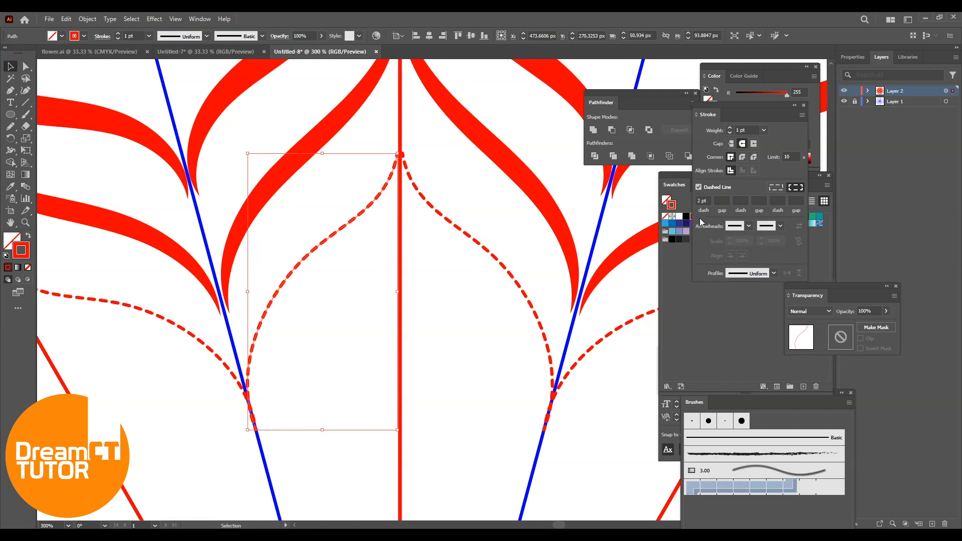
Give the dashed innermost stroke round corner joins, keep its round caps, and deselect it
left_click(793, 157)
left_click(742, 158)
left_click(743, 144)
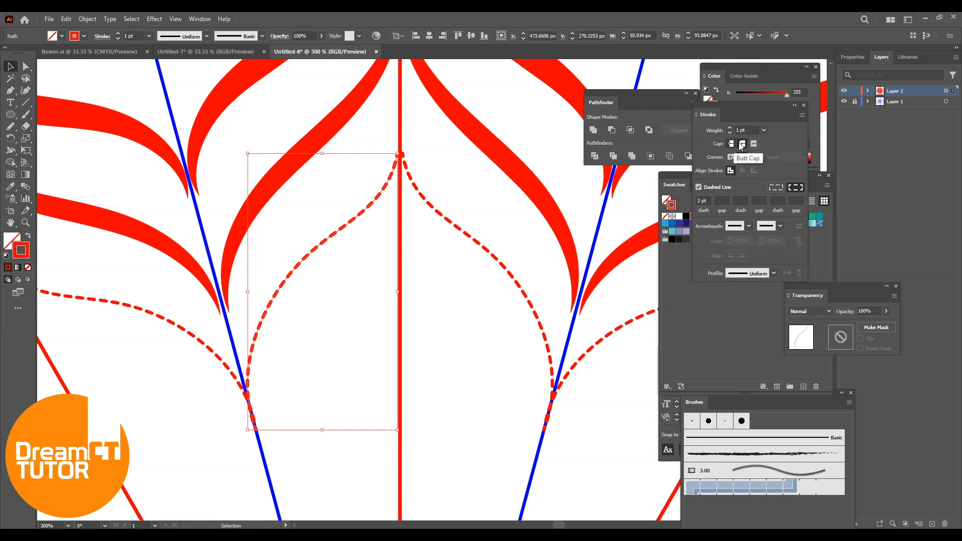
left_click(581, 429)
Draw a half-drop about 27 px wide and 72 px high with the Pen tool inside the dashed petal, starting and ending on the vertical line
key("ctrl+minus")
key("ctrl+minus")
key("ctrl+minus")
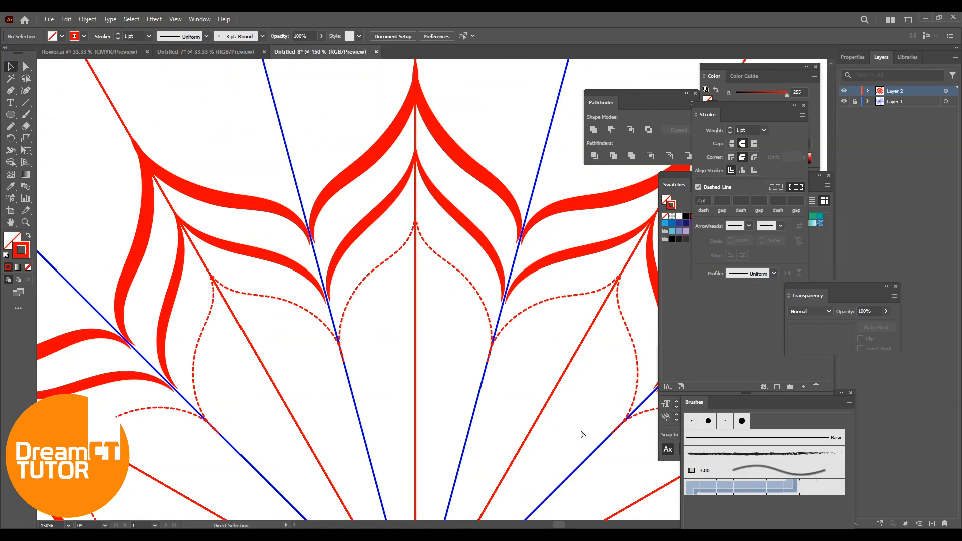
left_click_drag(535, 387, 504, 300)
left_click_drag(426, 270, 445, 295)
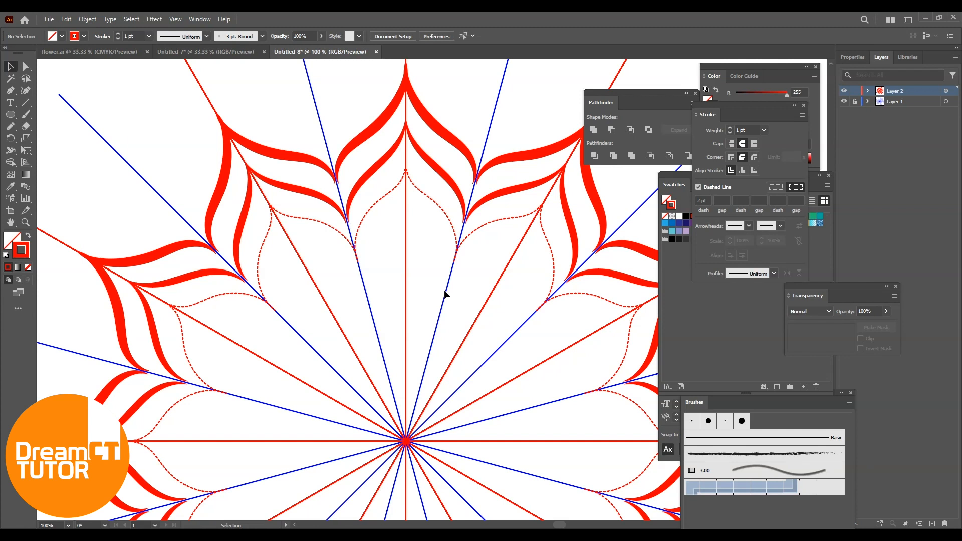
key("p")
left_click(405, 270)
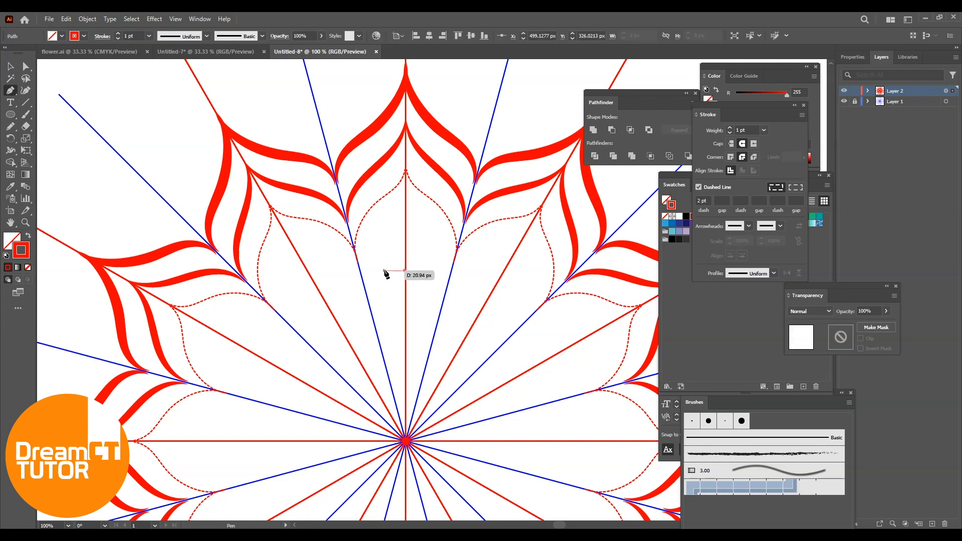
left_click(384, 270)
left_click_drag(385, 237, 399, 219)
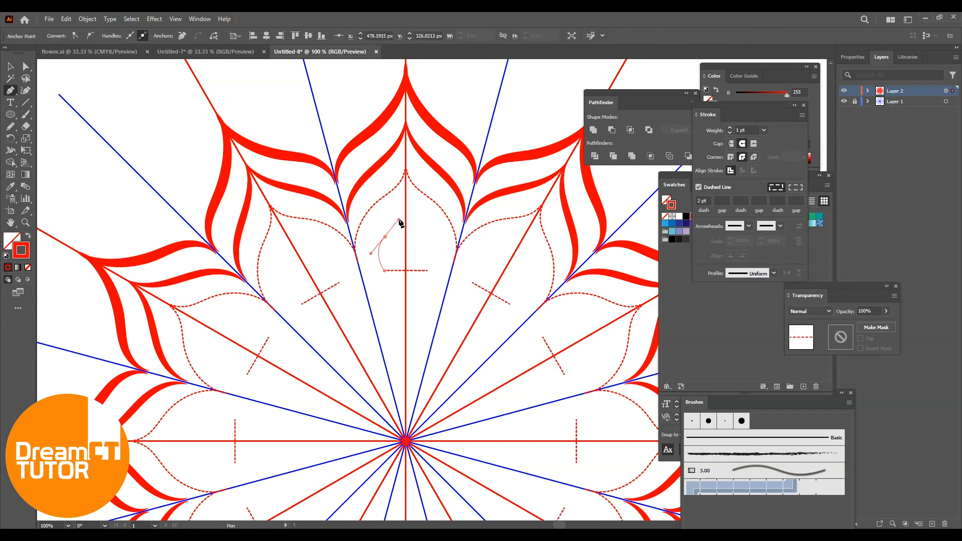
left_click(405, 200)
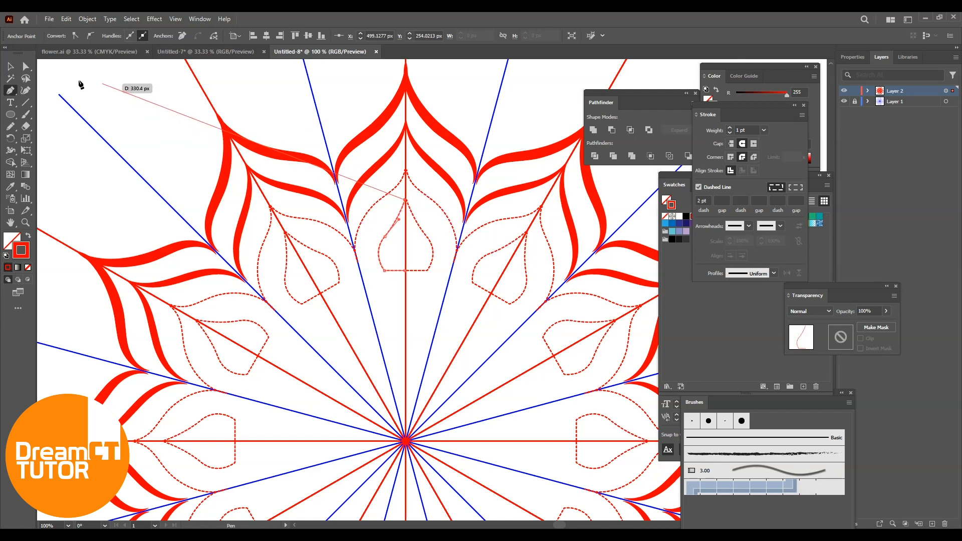
key("v")
left_click(433, 277)
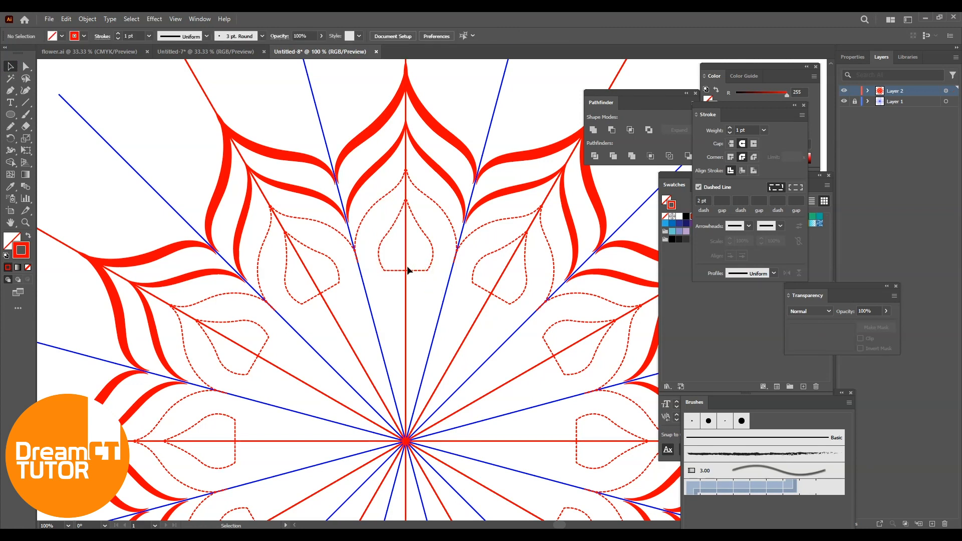
Remove the dashes from the half-drop and swap its stroke and fill so it becomes solid red
left_click(382, 270)
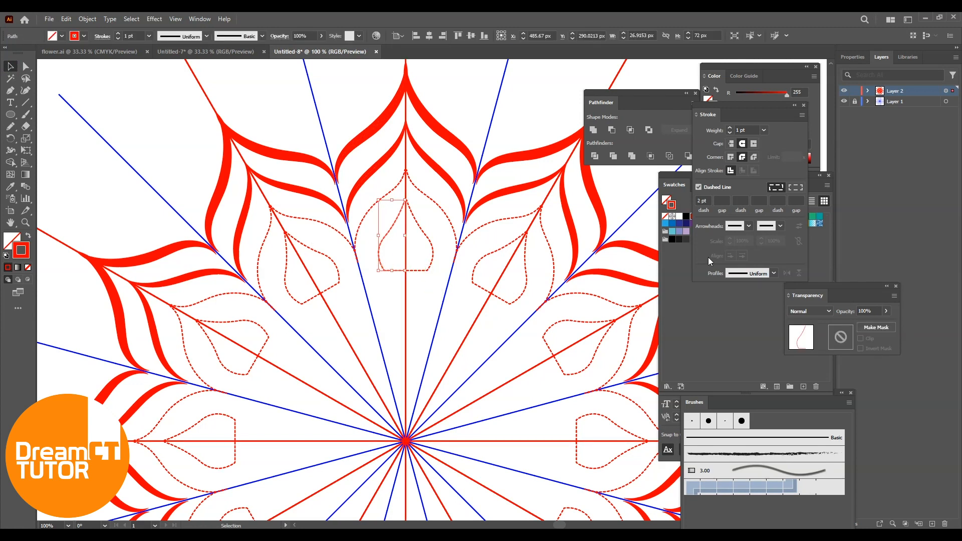
left_click(700, 188)
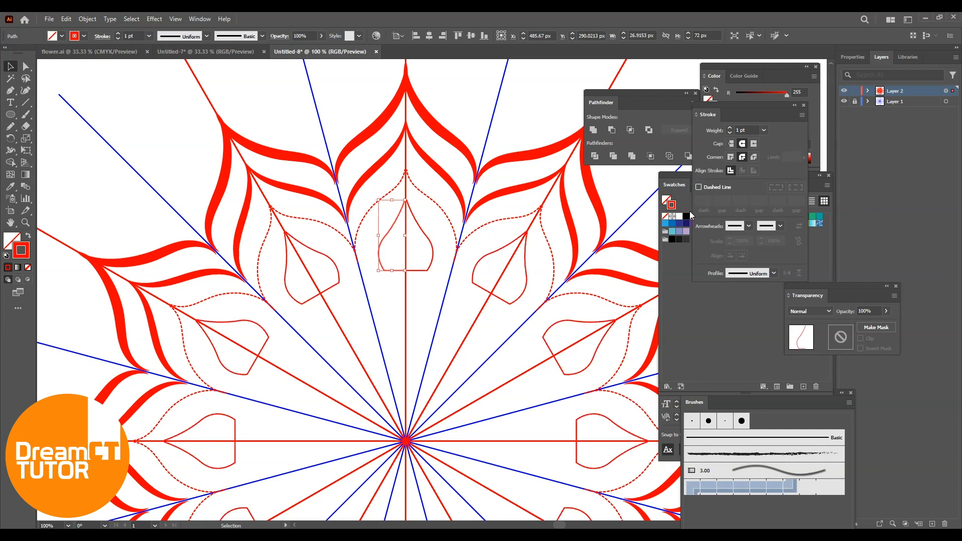
left_click(28, 236)
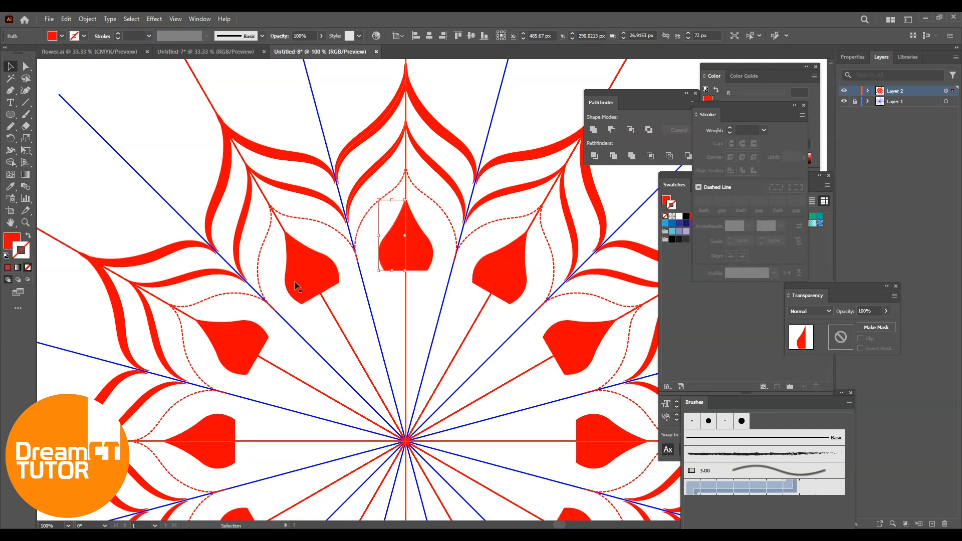
left_click(341, 103)
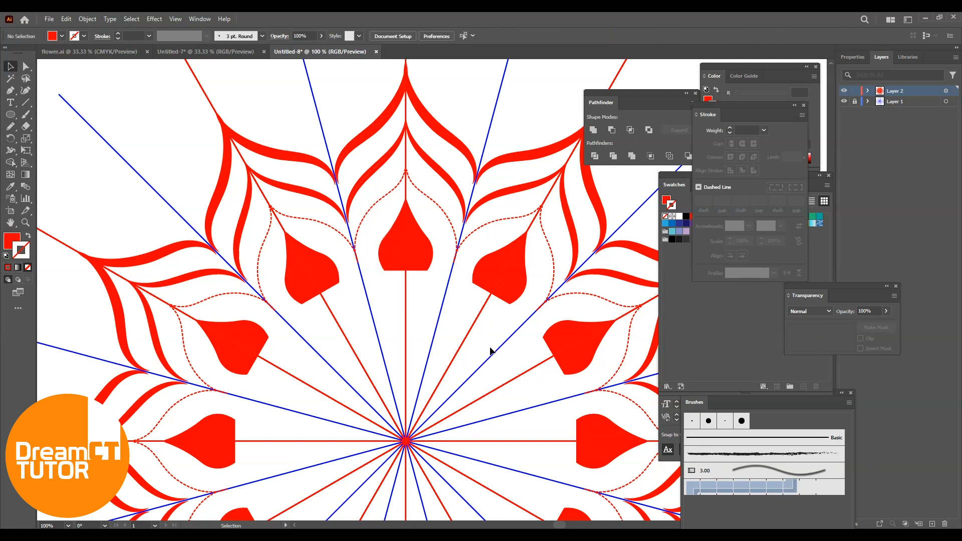
Try painting a curled brush stroke rising outside the top petal near the blue guide
key("ctrl+minus")
left_click_drag(522, 313, 501, 303)
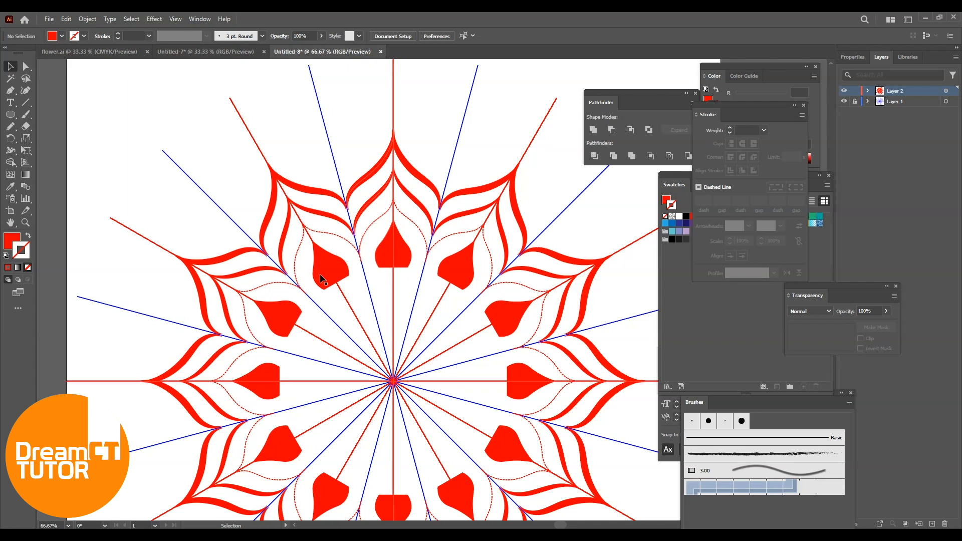
left_click(396, 260)
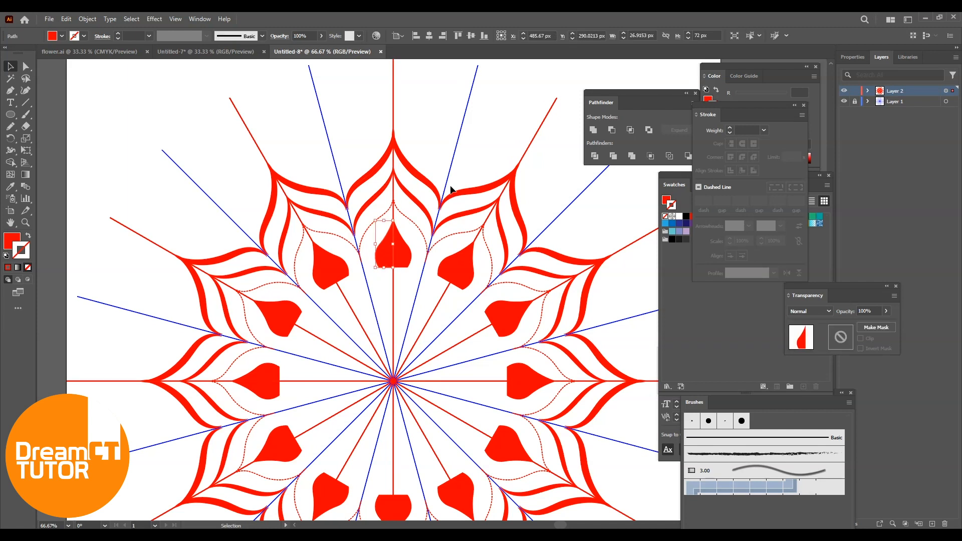
left_click(25, 115)
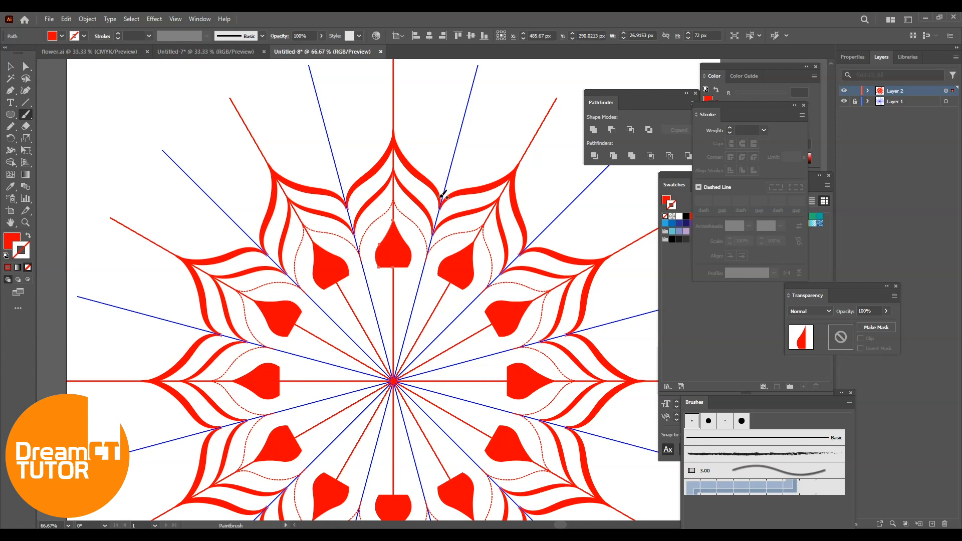
mouse_move(439, 185)
left_mouse_down()
mouse_move(438, 138)
mouse_move(423, 99)
mouse_move(406, 99)
mouse_move(427, 119)
left_mouse_up()
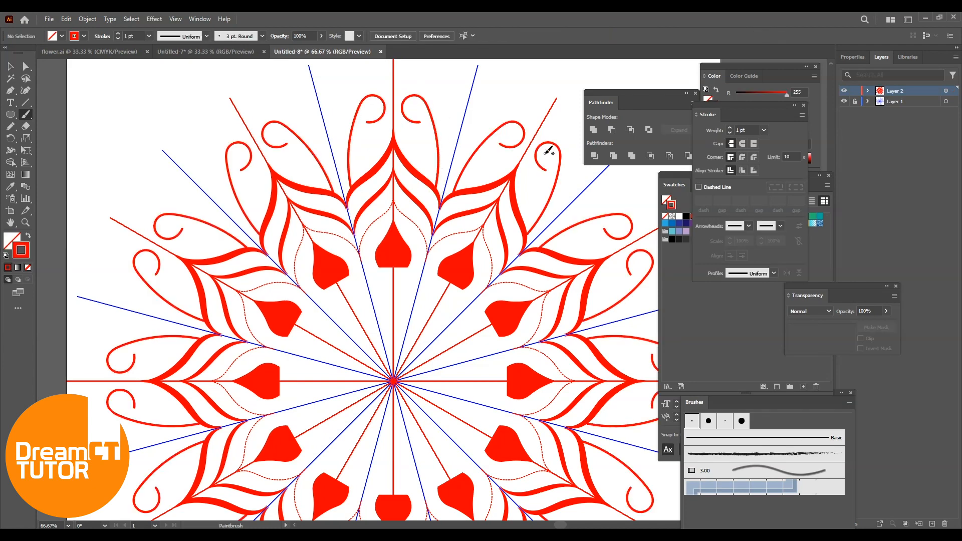
key("ctrl+z")
Draw a curl about 67 px wide and 134 px high with the Pen tool outside the top petal, with a red stroke and no fill
key("p")
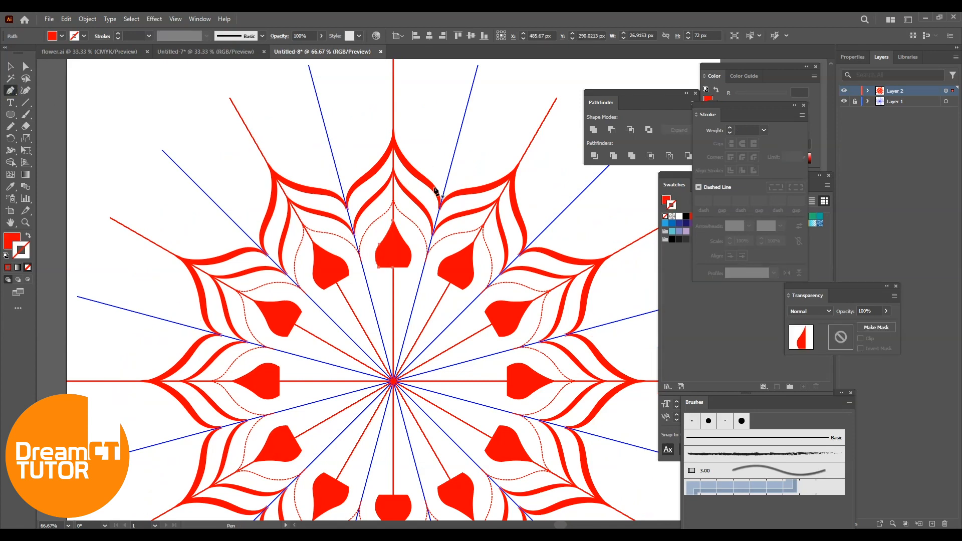
left_click_drag(434, 187, 435, 184)
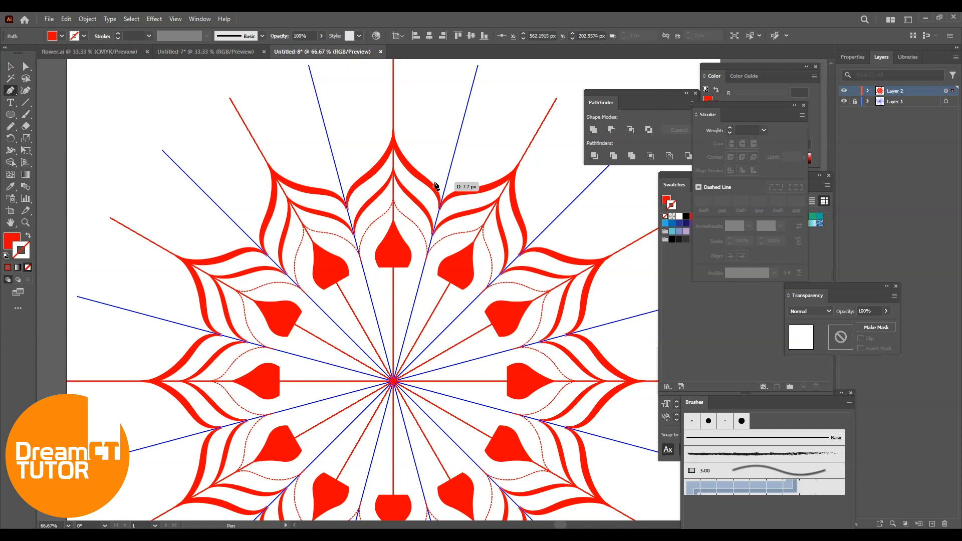
left_click_drag(432, 183, 420, 134)
left_click_drag(420, 139, 431, 131)
left_click(8, 68)
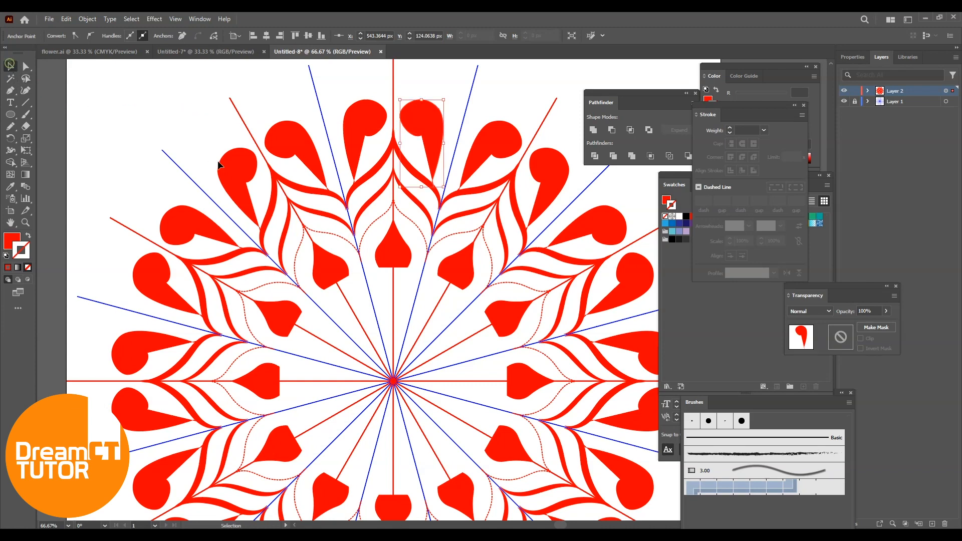
left_click(27, 235)
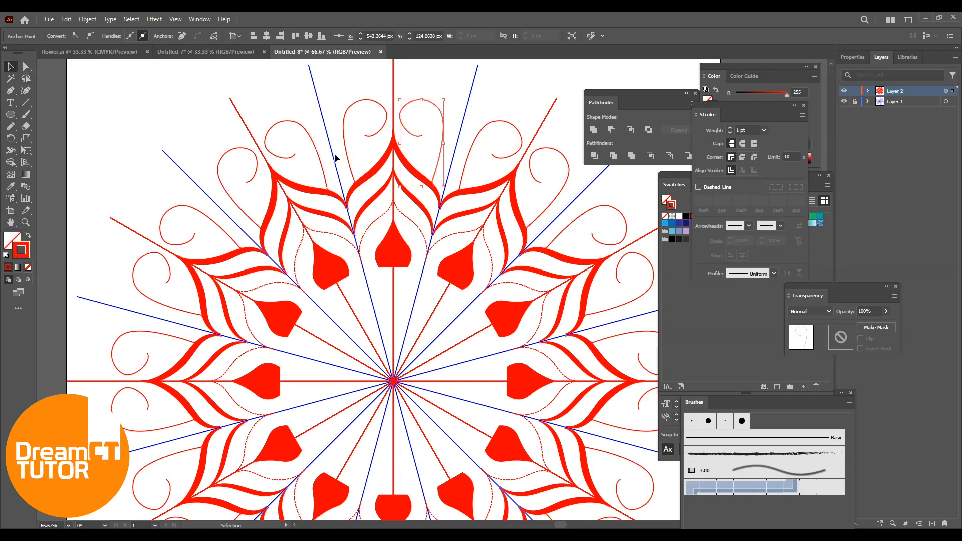
Try the elliptical width profile on the curl, apply the profile tapering from wide to pointed instead, and set the weight to 8 pt
left_click(464, 85)
left_click(437, 108)
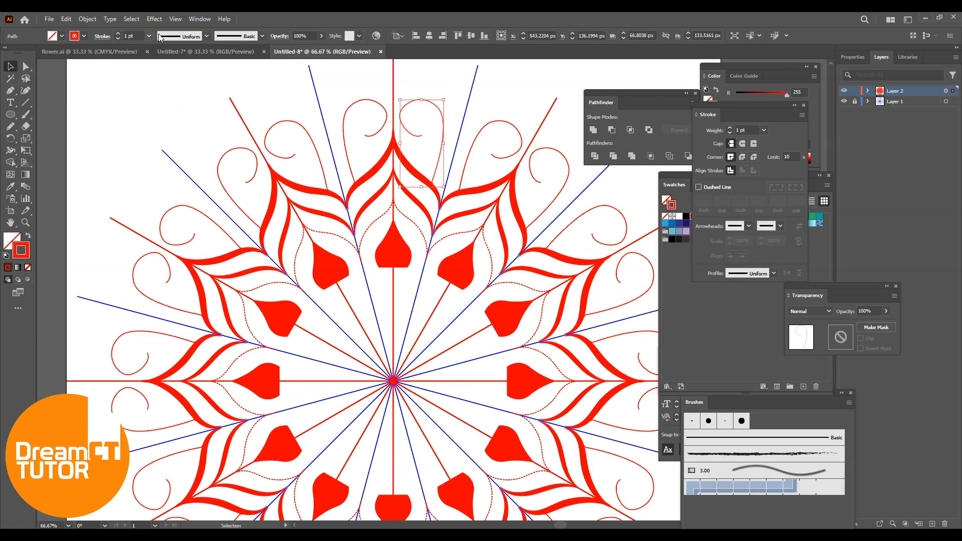
left_click(207, 36)
left_click(180, 74)
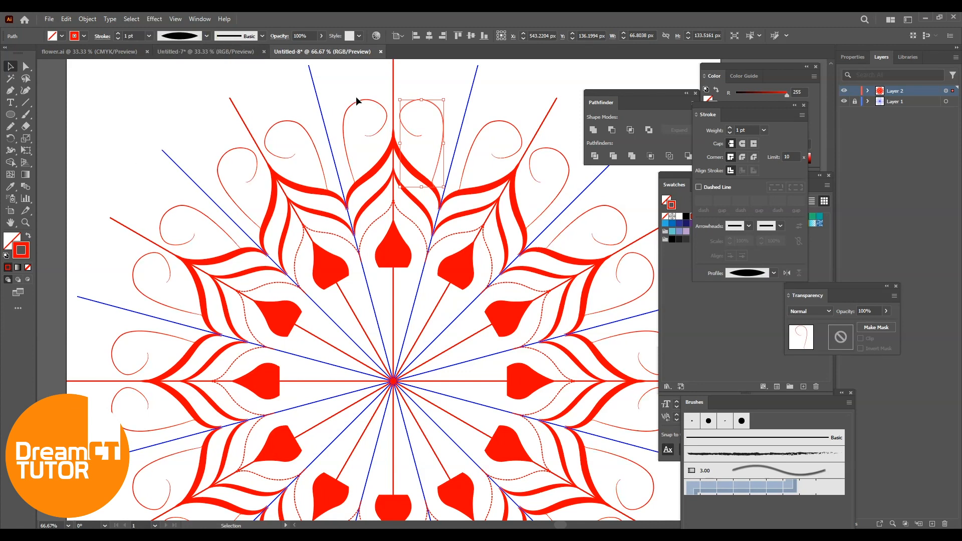
left_click(207, 36)
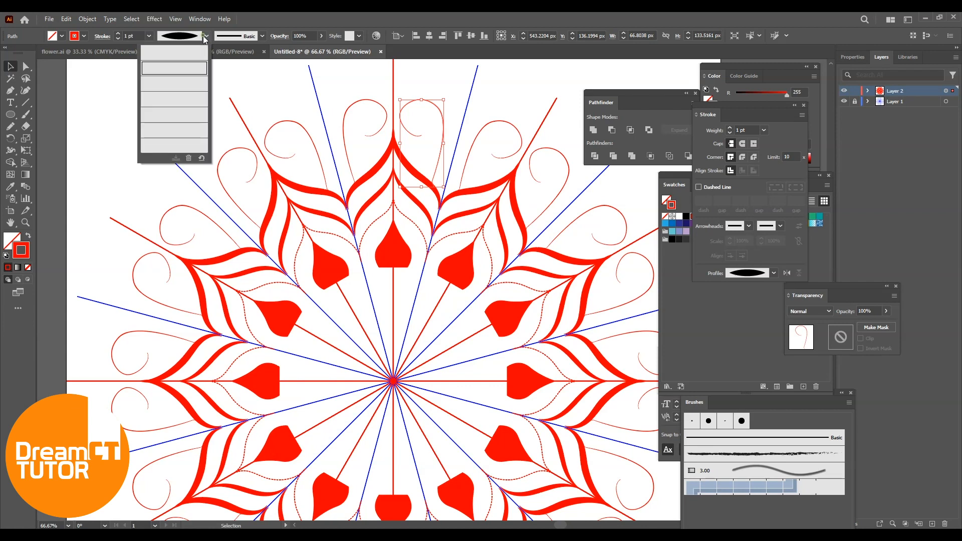
left_click(178, 120)
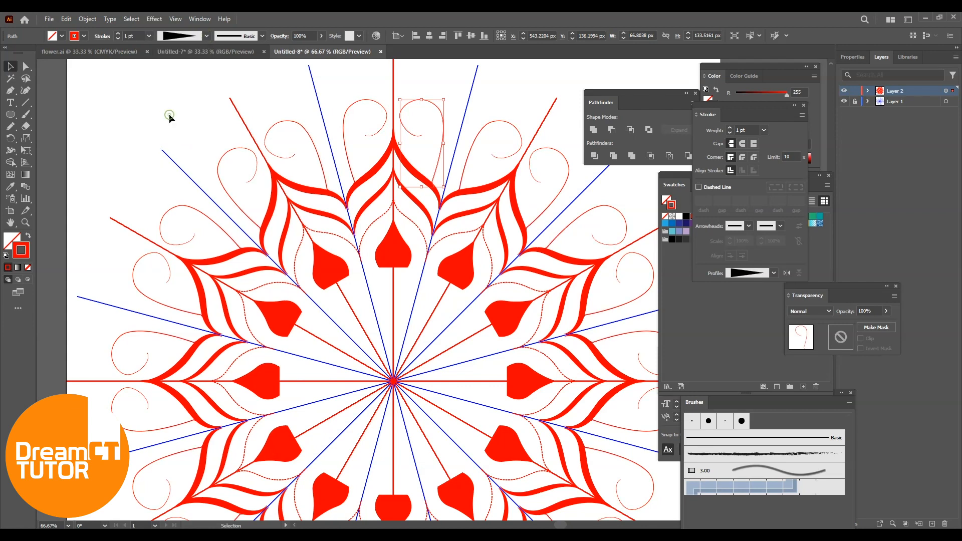
left_click(148, 36)
left_click(161, 155)
Reshape the curl's rounded top by adjusting the direction handles of its two upper anchors, and deselect it
key("a")
left_click(402, 104)
left_click_drag(404, 104, 402, 94)
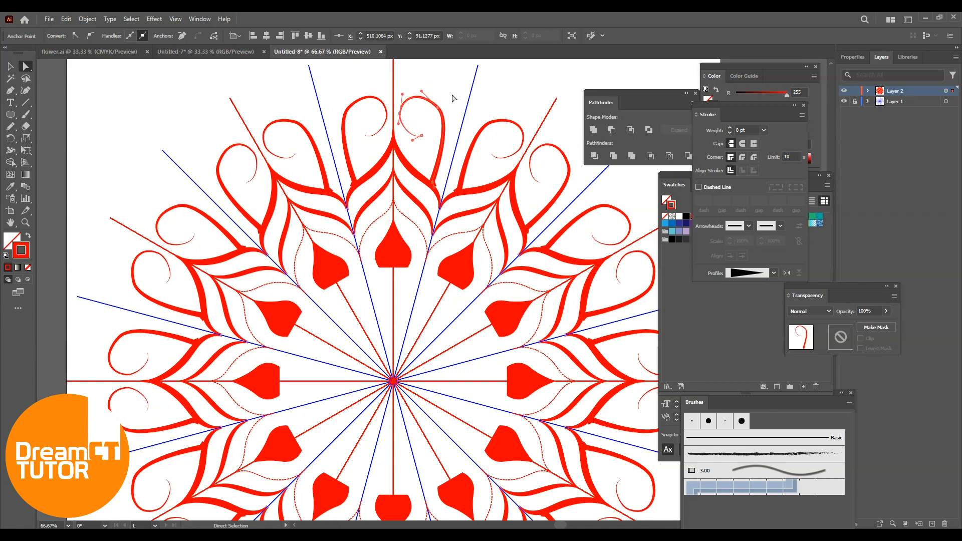
left_click(439, 108)
left_click_drag(452, 123, 451, 126)
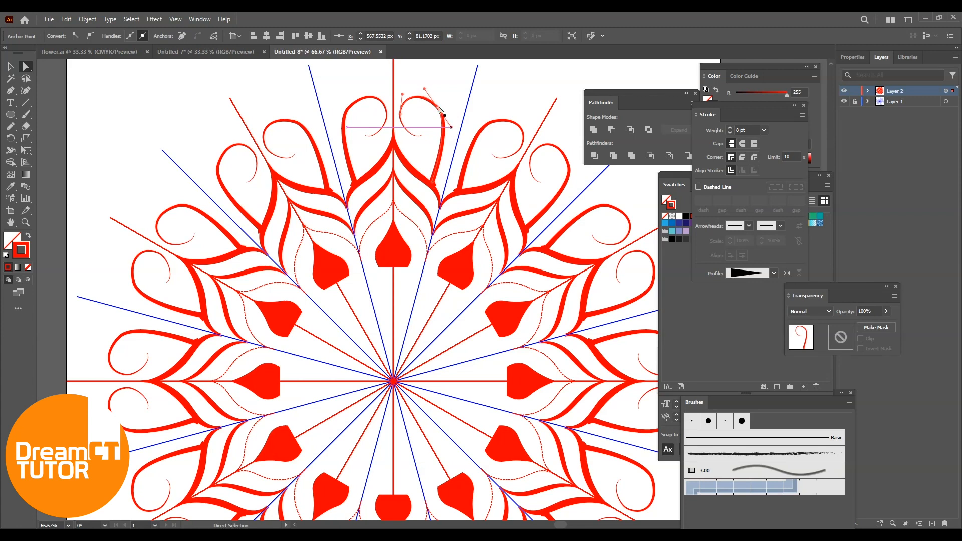
left_click(455, 70)
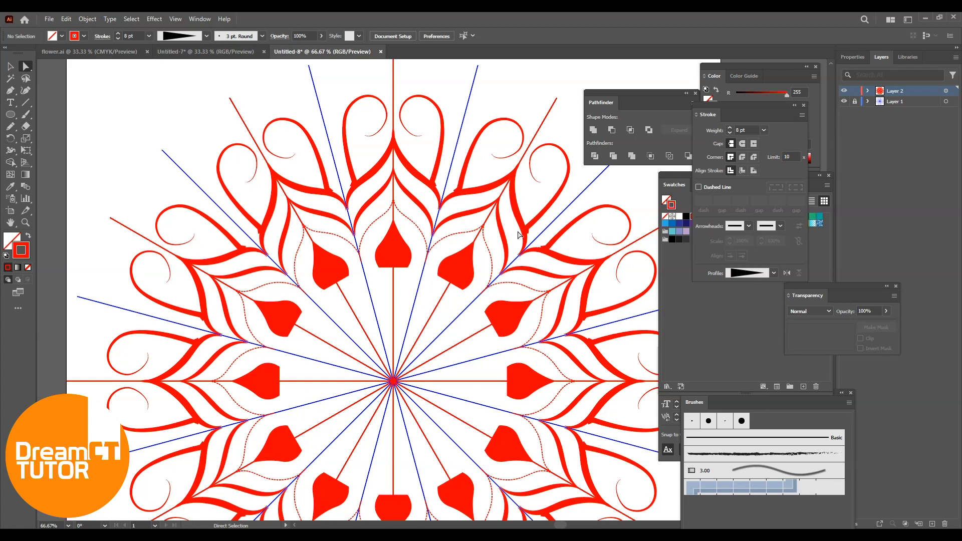
key("ctrl+minus")
left_click_drag(361, 304, 345, 269)
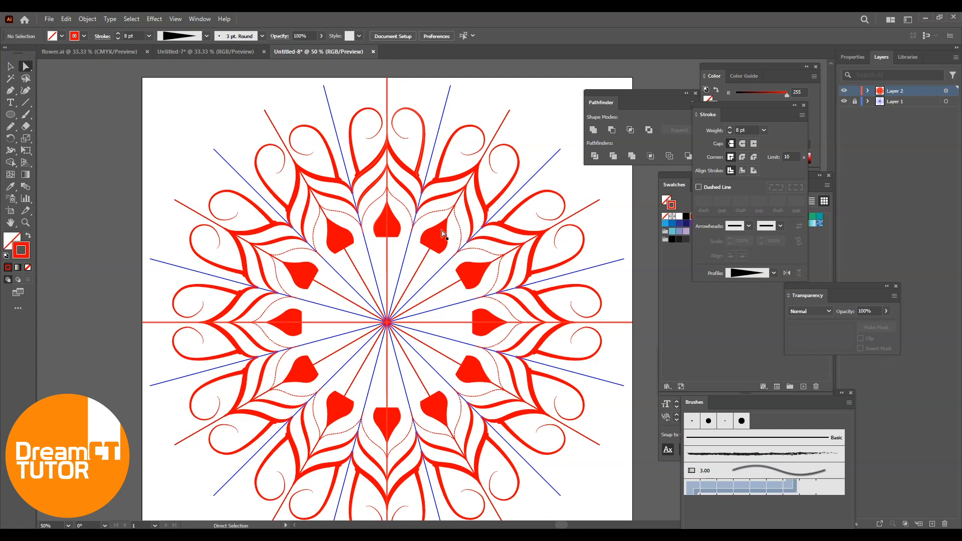
Add a new layer above the petal artwork and lock Layer 2, with the Ellipse tool ready for drawing
left_click(10, 66)
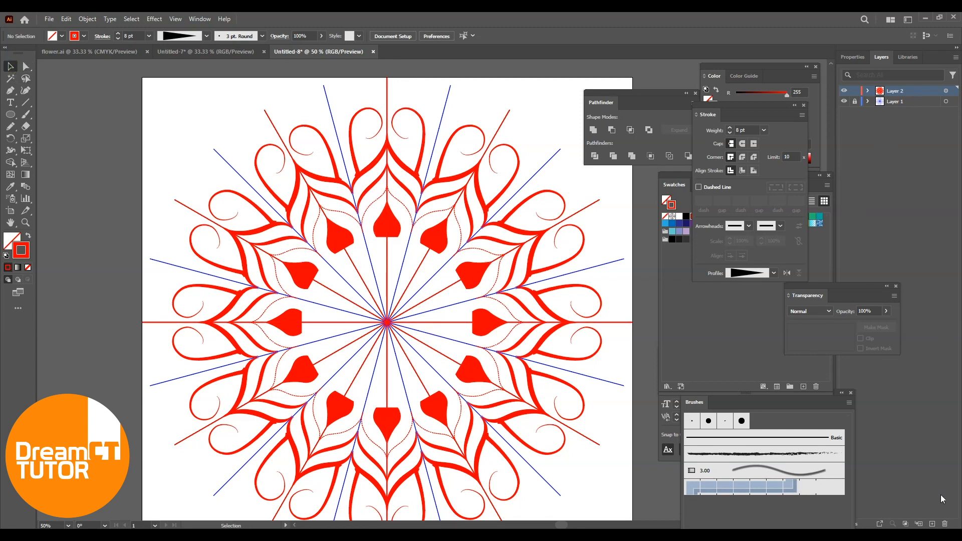
left_click(932, 524)
left_click(855, 101)
left_click(11, 115)
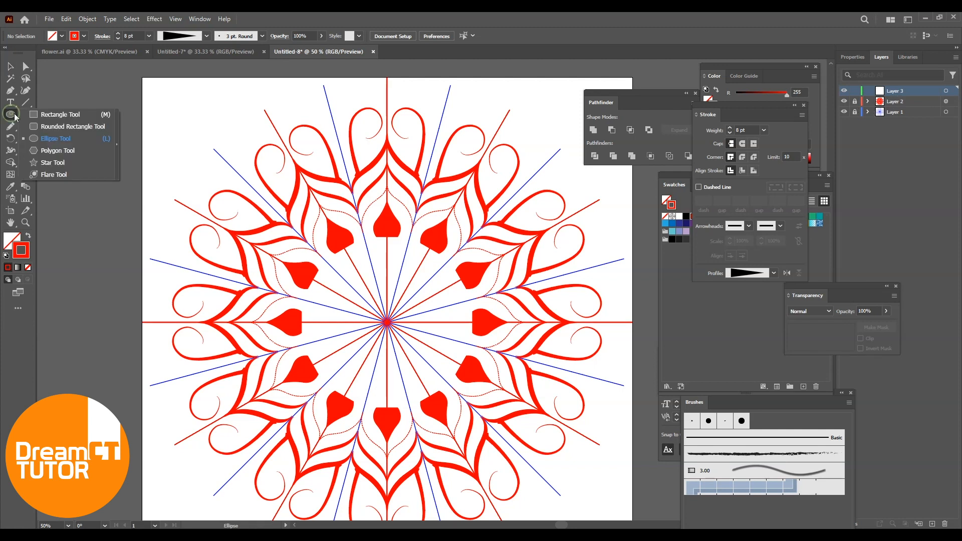
left_click(56, 144)
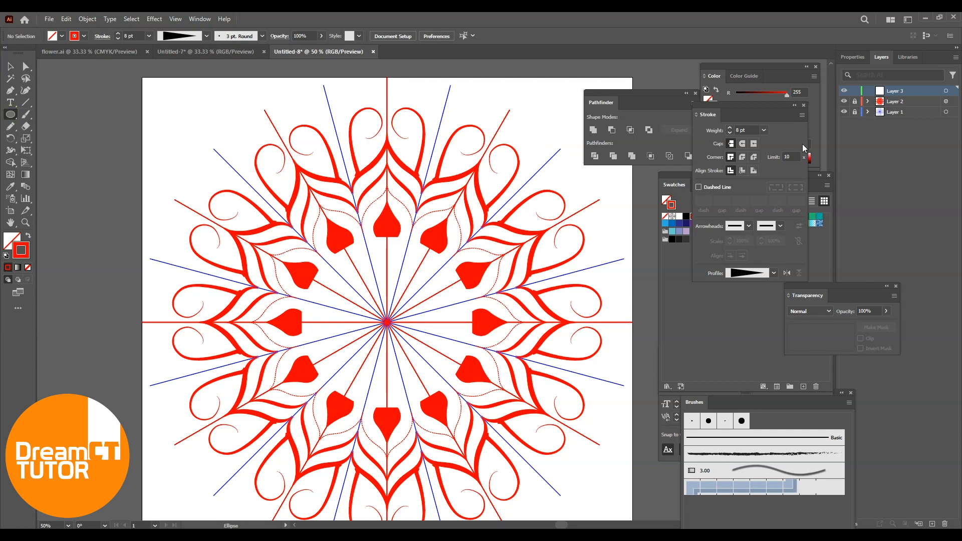
Toggle the visibility of Layer 2 and Layer 1 to check what each layer holds, leaving both shown
left_click_drag(845, 112, 844, 101)
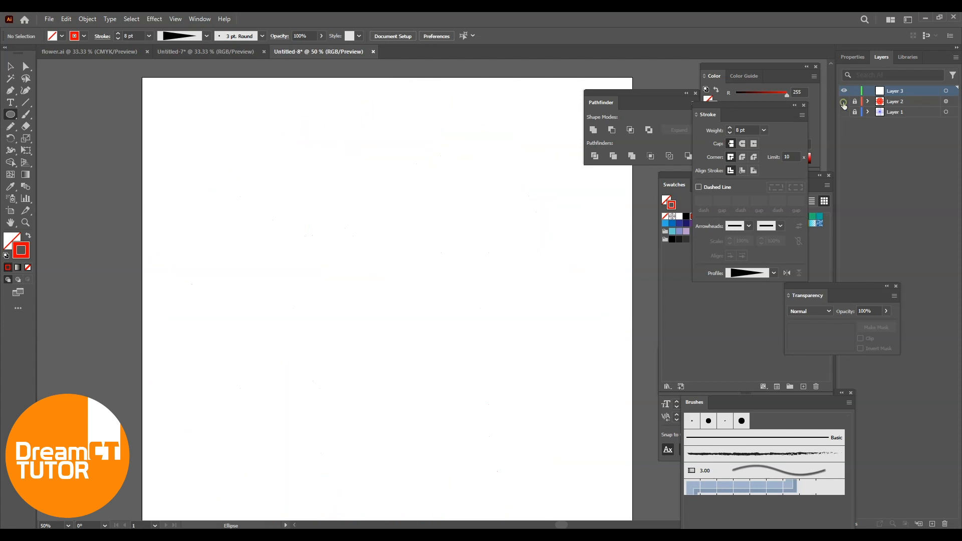
left_click(844, 102)
left_click(845, 111)
left_click(844, 111)
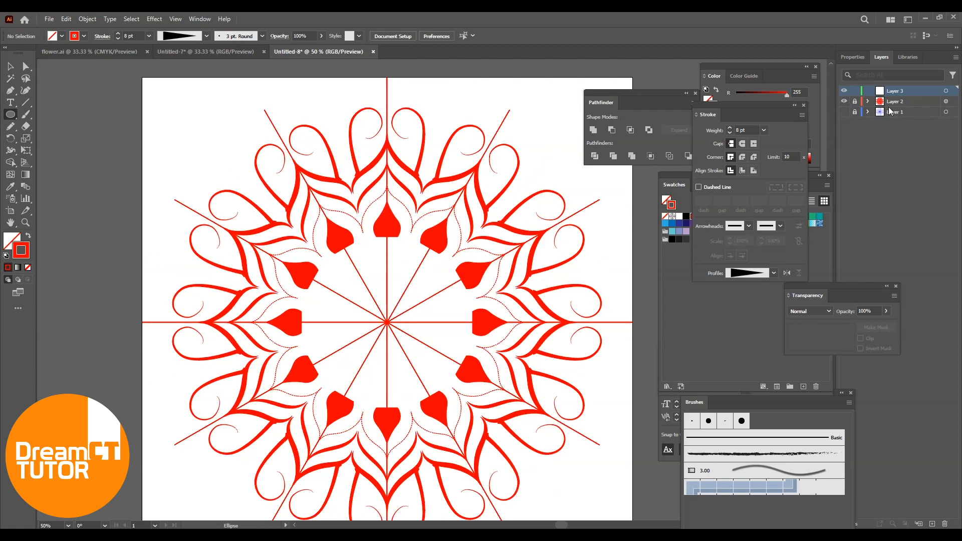
left_click(844, 112)
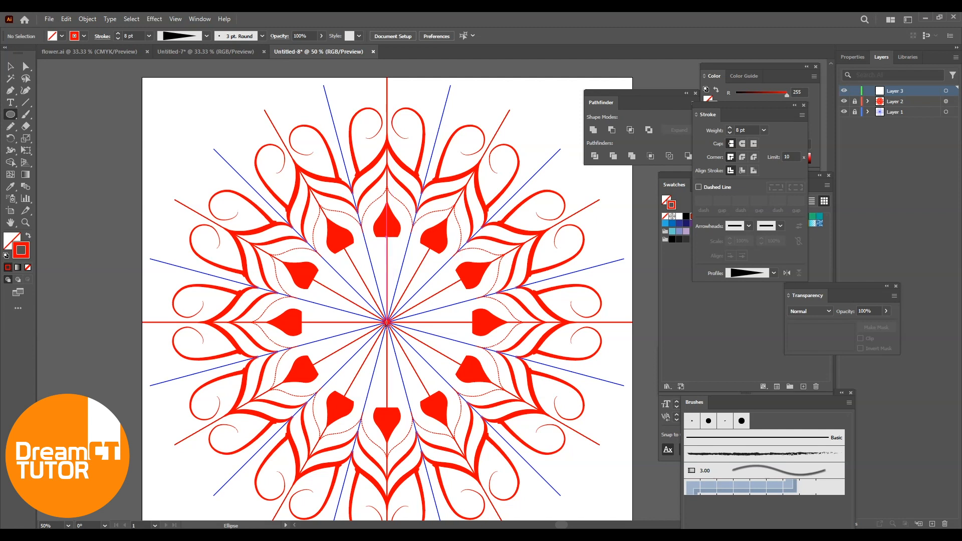
Draw a circle centred on the mandala with a 3 pt stroke, scale it to about 334 px across, and deselect it
left_click_drag(387, 322, 473, 388)
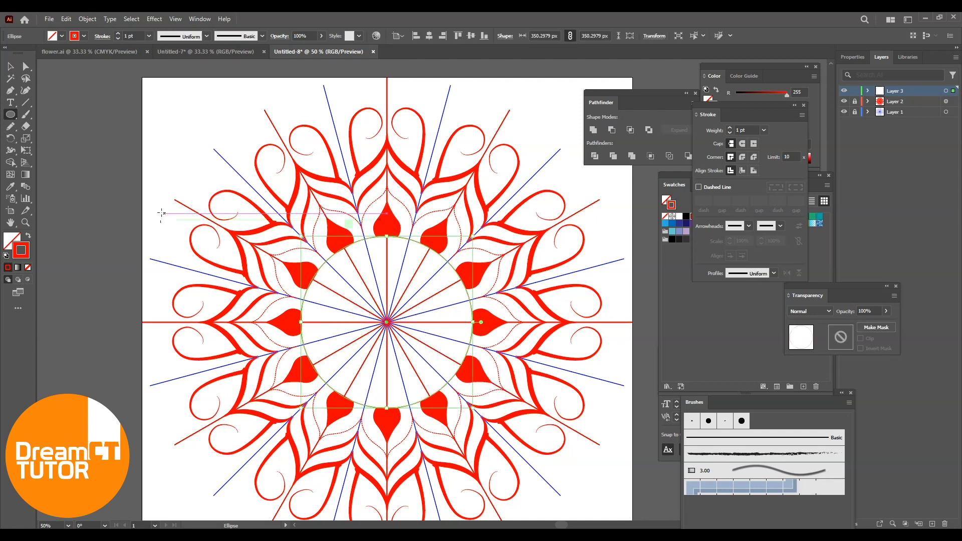
key("v")
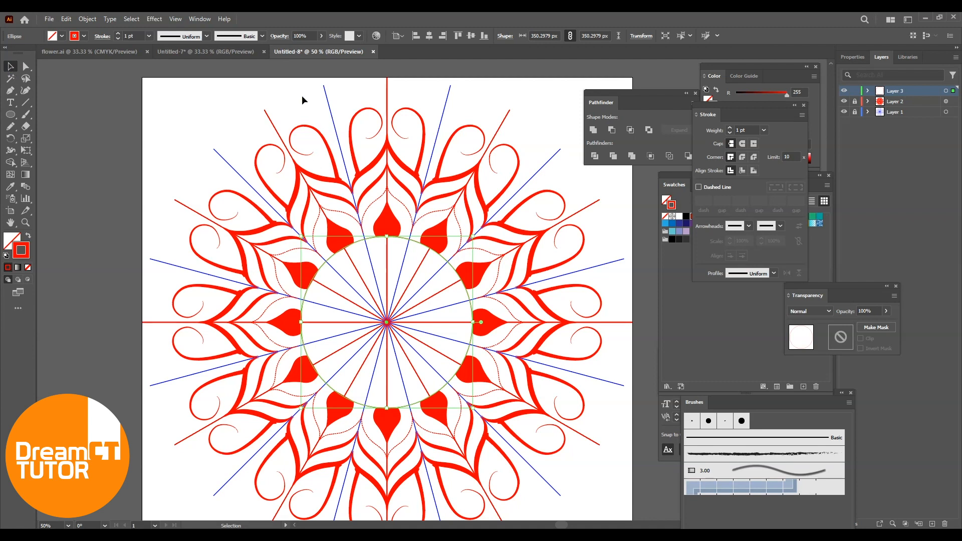
left_click(206, 36)
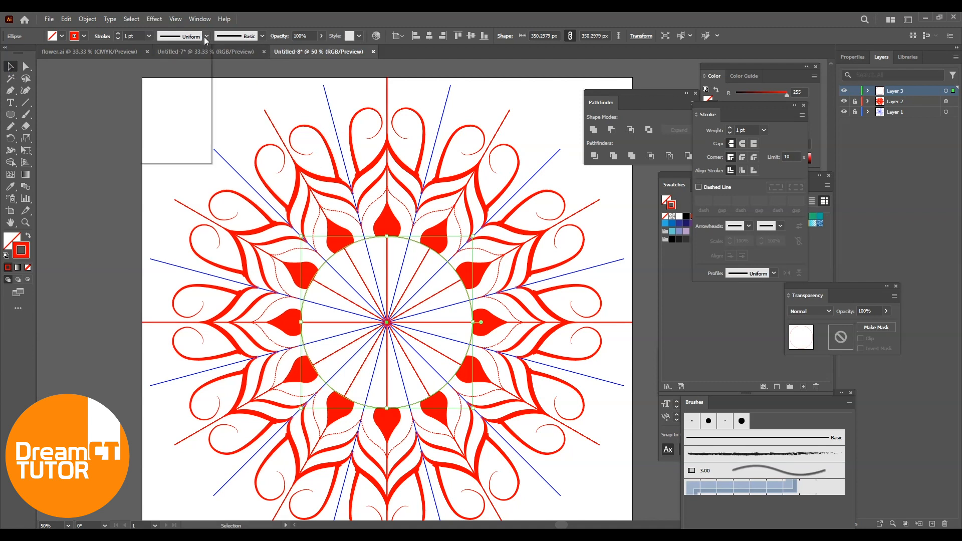
left_click(148, 36)
left_click(157, 104)
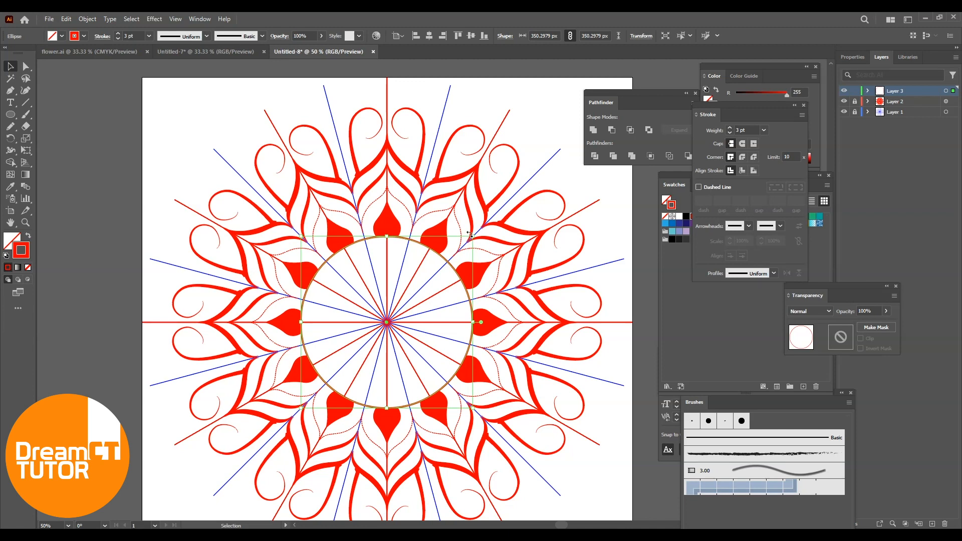
left_click_drag(470, 234, 469, 239)
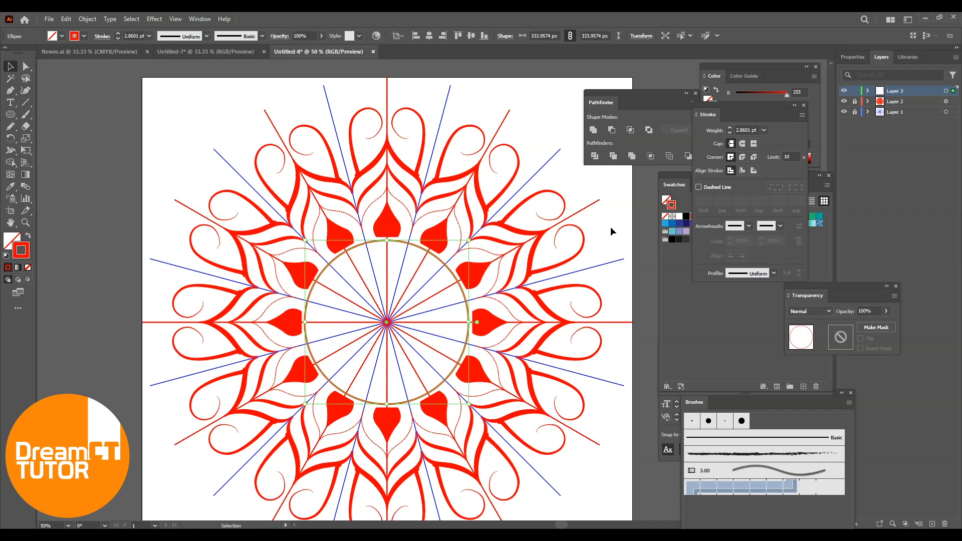
left_click(611, 227)
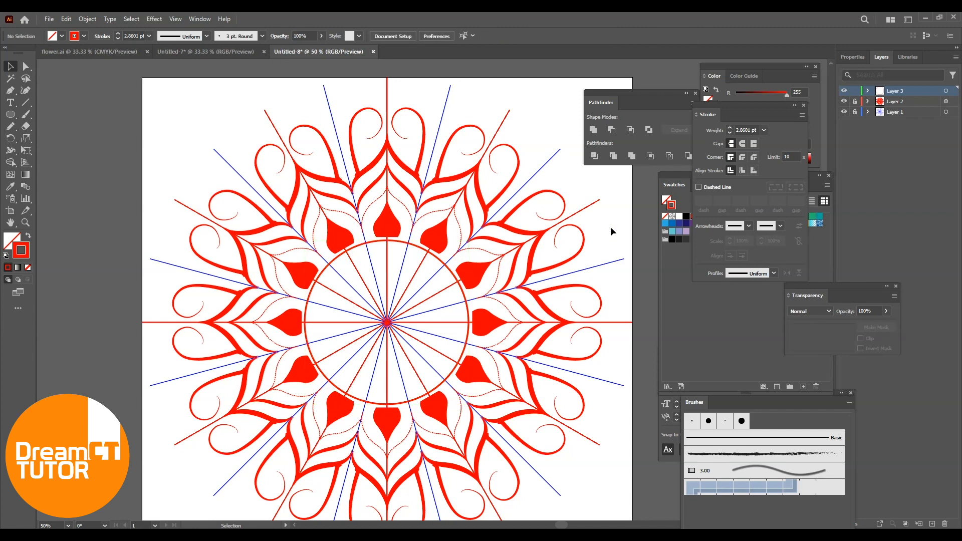
Draw a second concentric circle about 316 px across just inside the first ring
left_click(10, 115)
left_click_drag(387, 322, 458, 400)
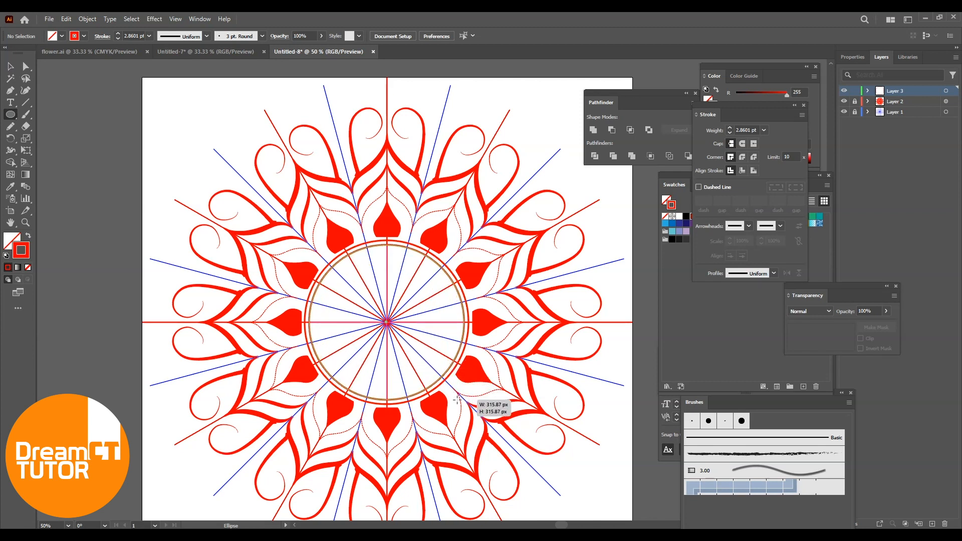
left_click_drag(458, 400, 457, 400)
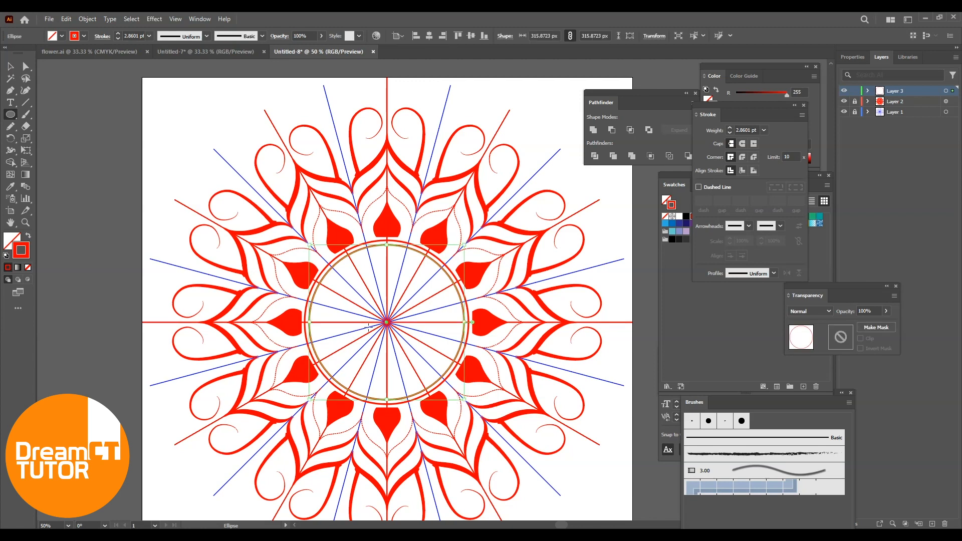
Give the second circle a dashed stroke with round caps, trying a 3 pt dash before setting it to 5 pt
left_click(9, 66)
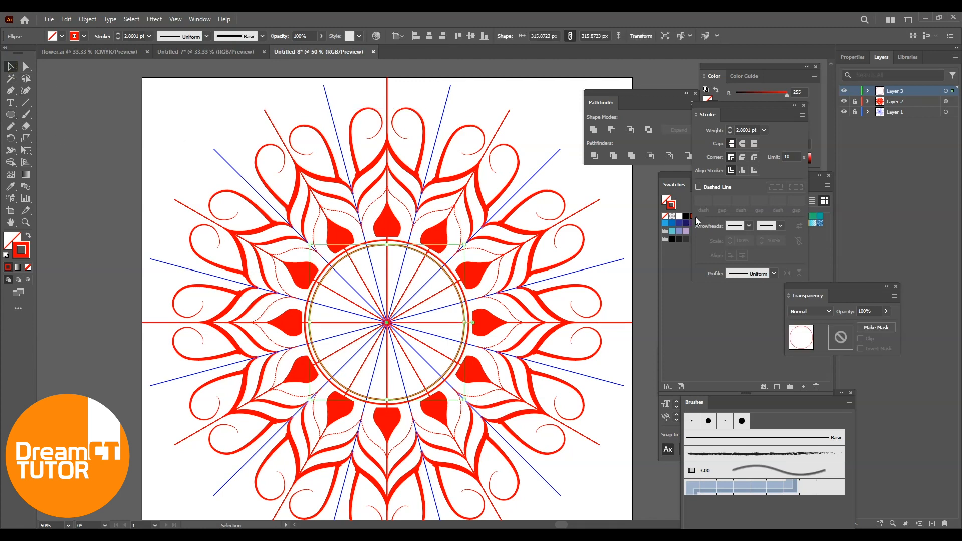
left_click(699, 187)
left_click(743, 144)
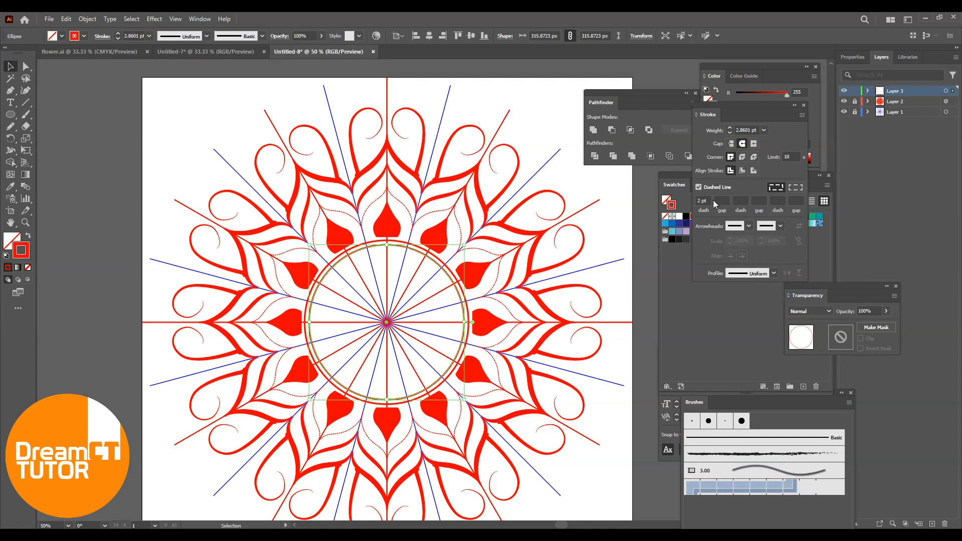
left_click_drag(708, 200, 687, 205)
type("3")
key("Return")
left_click_drag(712, 201, 674, 203)
type("5")
key("Return")
left_click(77, 138)
Draw a third concentric circle about 297 px across inside the dashed ring, make its stroke solid, and deselect it
left_click(10, 115)
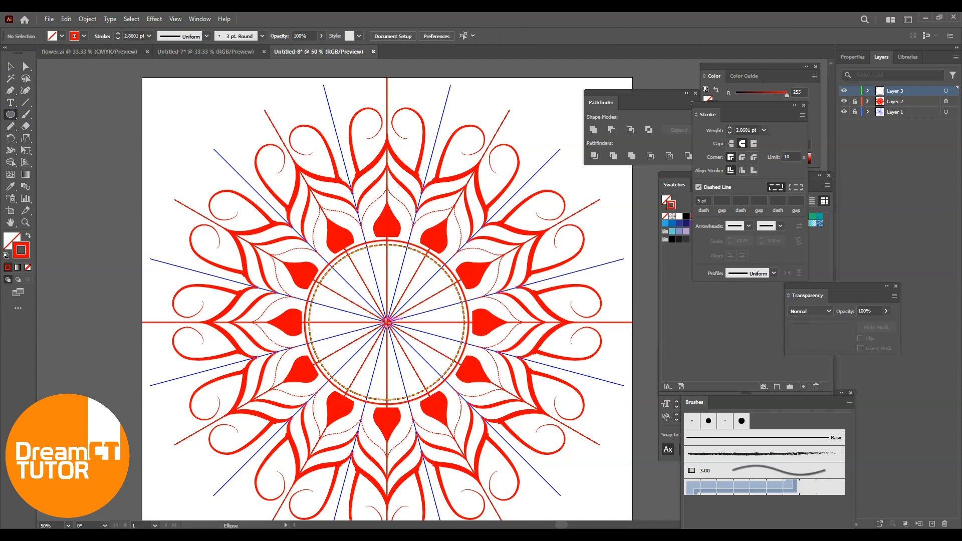
left_click_drag(388, 321, 459, 378)
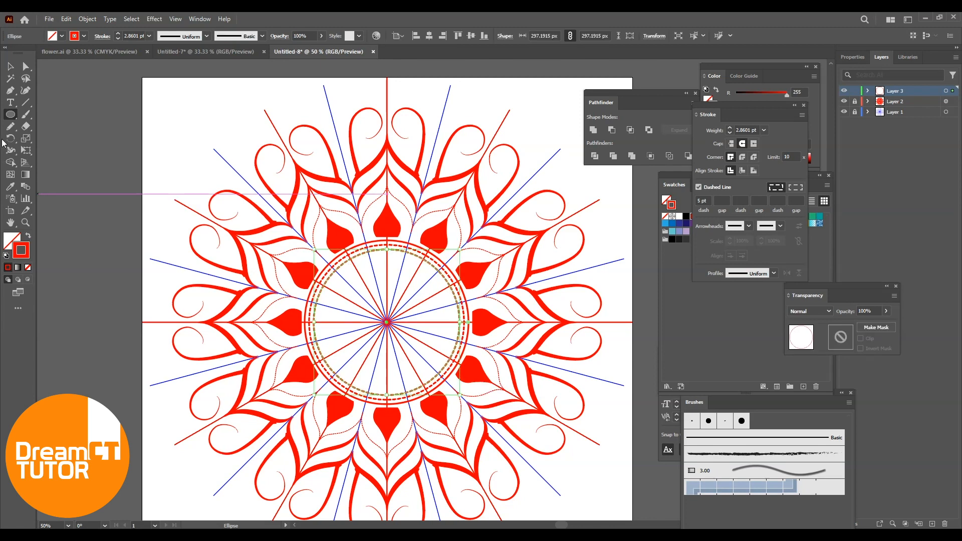
left_click(15, 68)
left_click(699, 187)
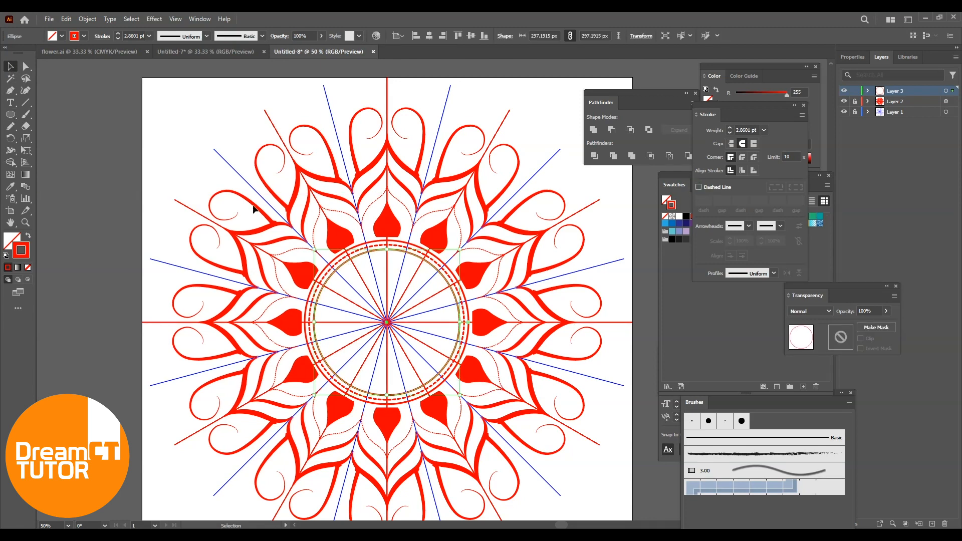
left_click(173, 159)
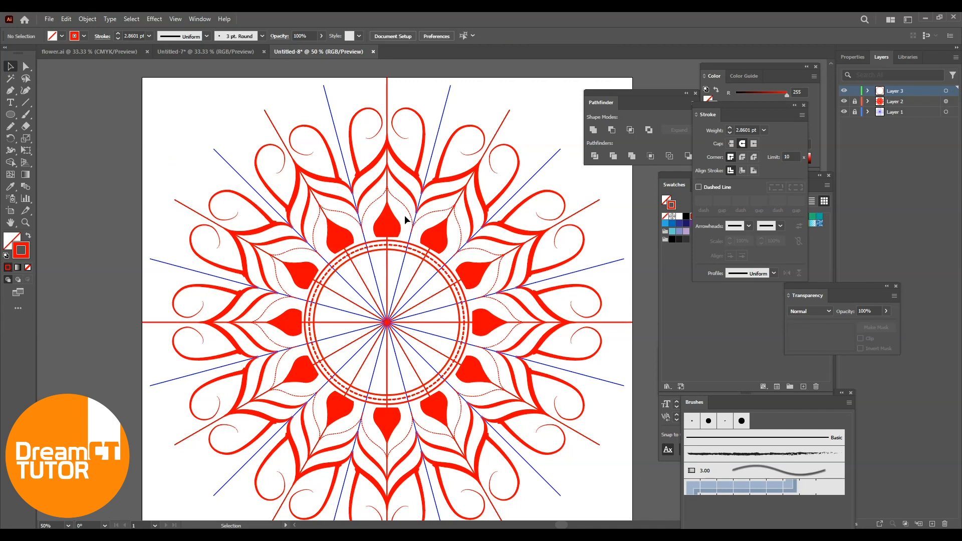
Hide and show Layer 2 and the guide lines on Layer 1 to review the mandala with its new rings
left_click_drag(405, 219, 387, 200)
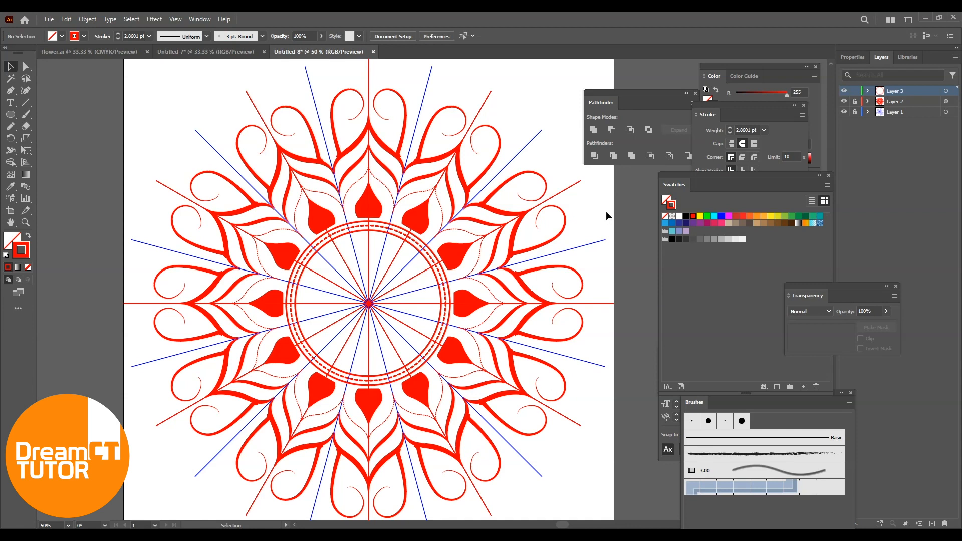
left_click(842, 101)
left_click(843, 102)
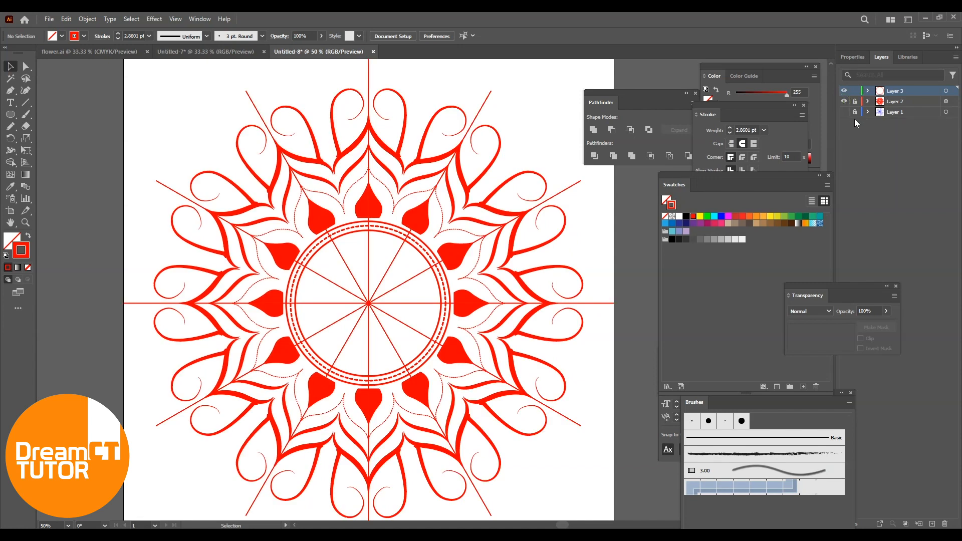
left_click(844, 112)
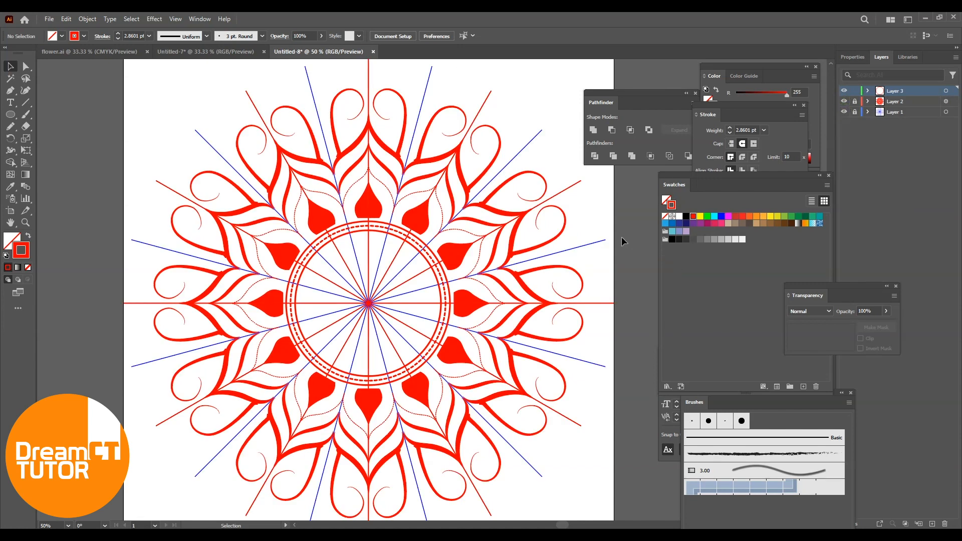